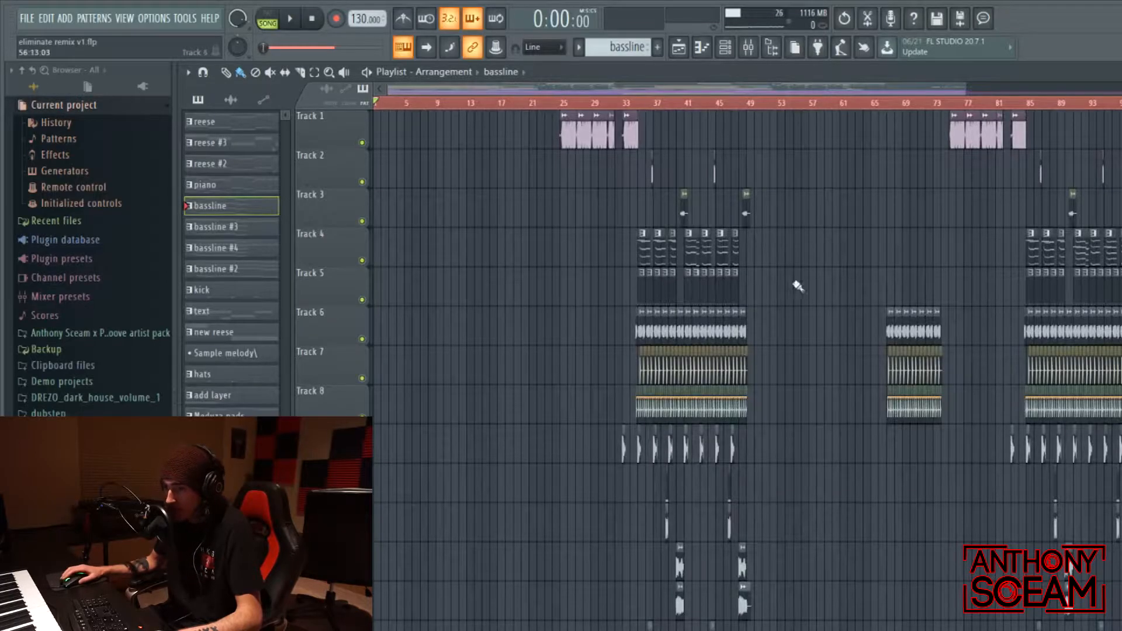
Survey all playlist tracks of the arrangement from top to bottom, then focus on the section around bars 24 to 41
{"action": "scroll", "coordinate": [706, 377], "scroll_direction": "down", "scroll_amount": 6}
{"action": "scroll", "coordinate": [706, 377], "scroll_direction": "down", "scroll_amount": 2}
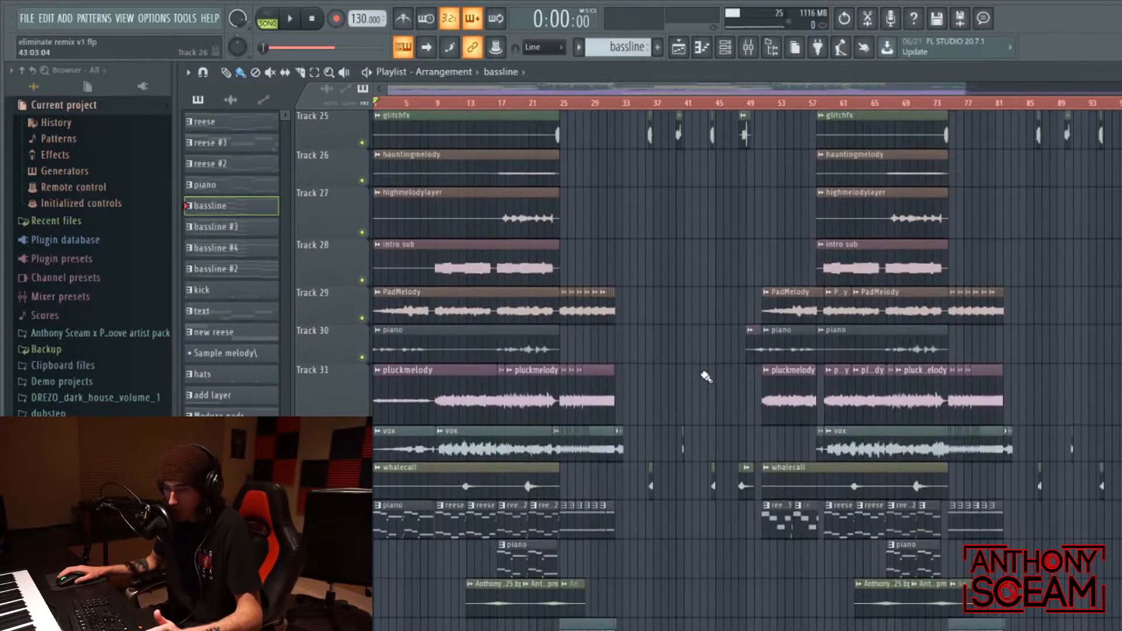
{"action": "scroll", "coordinate": [682, 384], "scroll_direction": "down", "scroll_amount": 2}
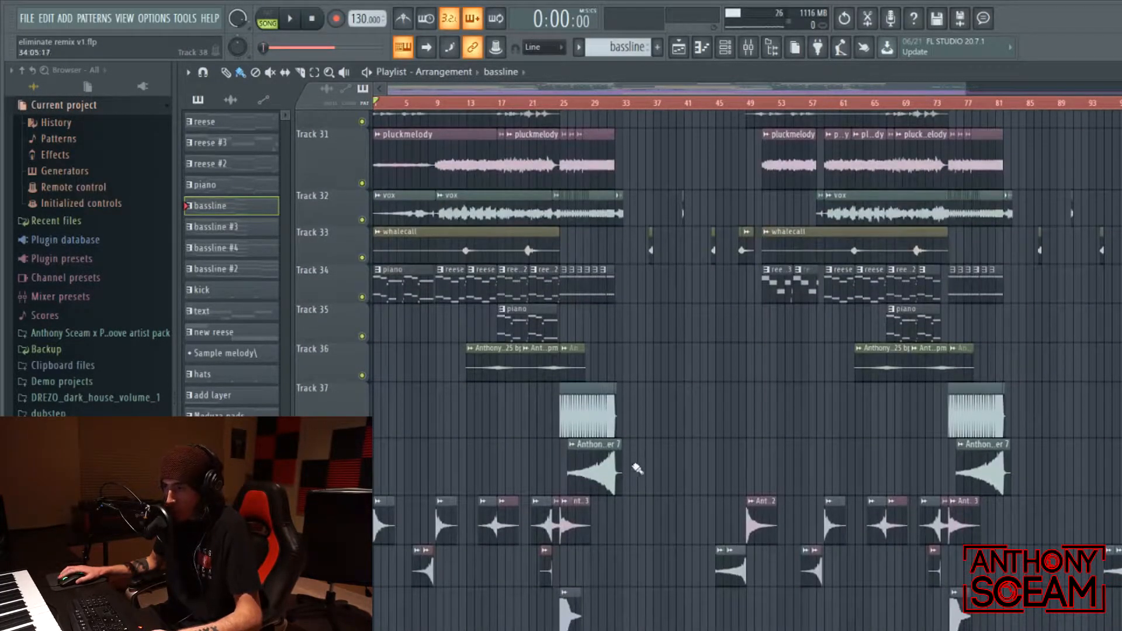
{"action": "scroll", "coordinate": [637, 469], "scroll_direction": "up", "scroll_amount": 10}
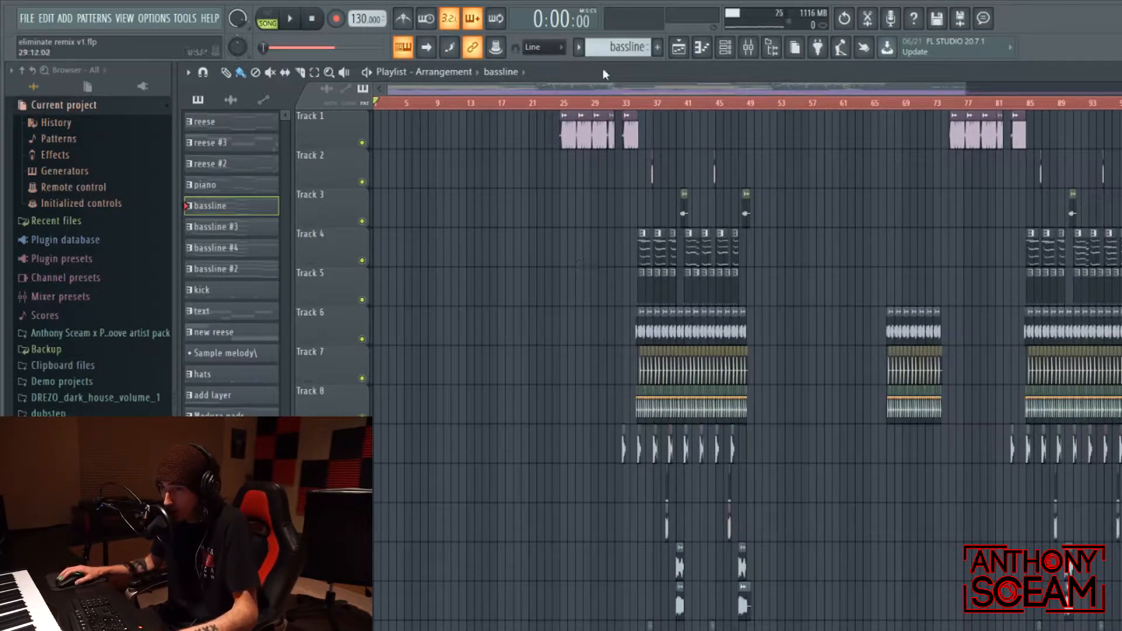
{"action": "scroll", "coordinate": [608, 89], "scroll_direction": "down", "scroll_amount": 1}
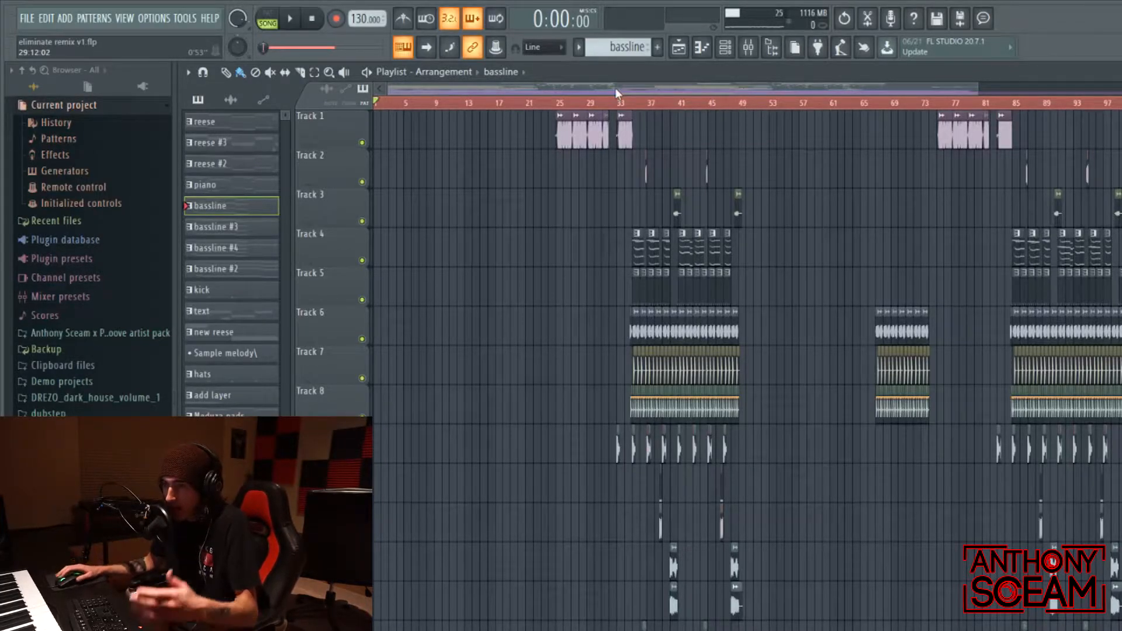
{"action": "scroll", "coordinate": [615, 87], "scroll_direction": "up", "scroll_amount": 3}
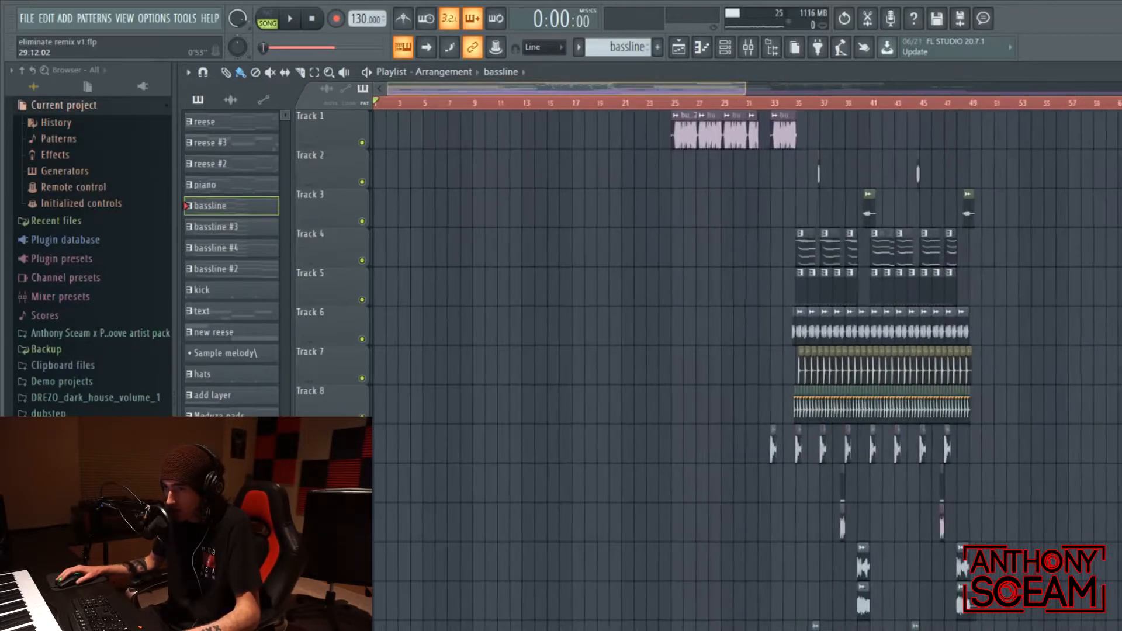
{"action": "scroll", "coordinate": [694, 240], "scroll_direction": "down", "scroll_amount": 6}
{"action": "scroll", "coordinate": [689, 228], "scroll_direction": "up", "scroll_amount": 6}
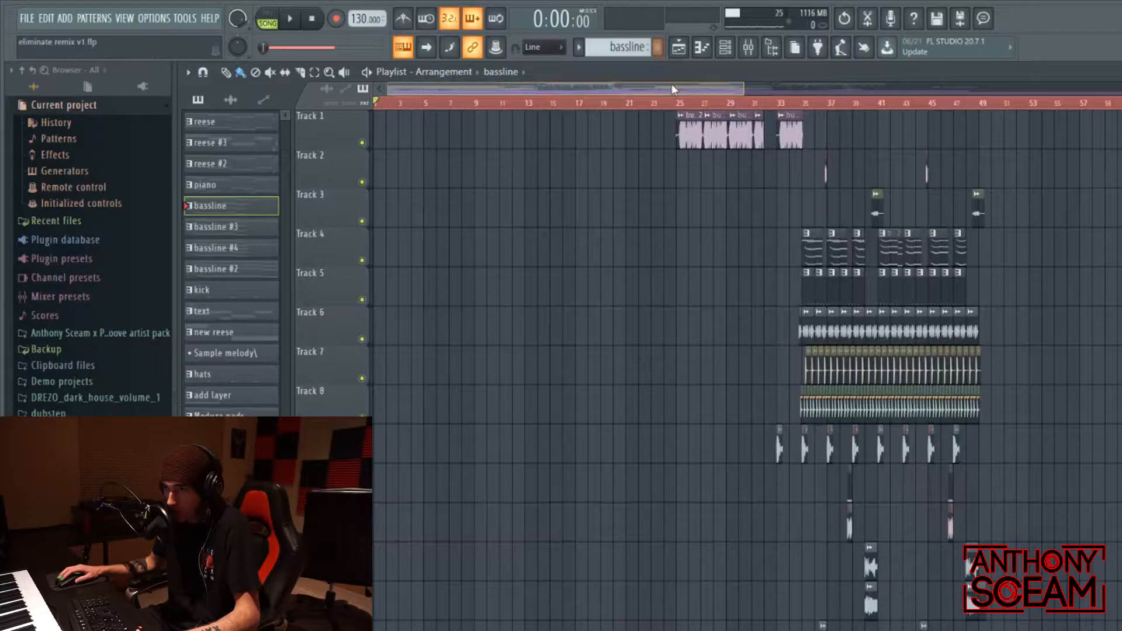
{"action": "scroll", "coordinate": [774, 215], "scroll_direction": "up", "scroll_amount": 6}
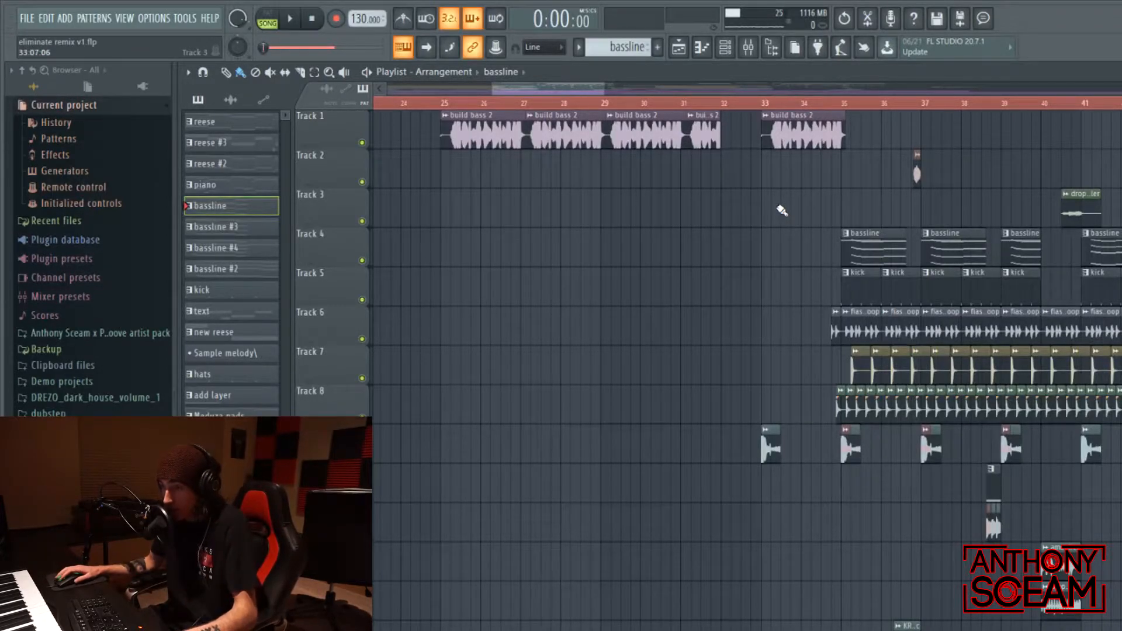
Examine the intro and build-up clips on the lower tracks, then the drop clips on the upper tracks from bar 33
{"action": "scroll", "coordinate": [589, 93], "scroll_direction": "down", "scroll_amount": 3}
{"action": "scroll", "coordinate": [903, 173], "scroll_direction": "down", "scroll_amount": 3}
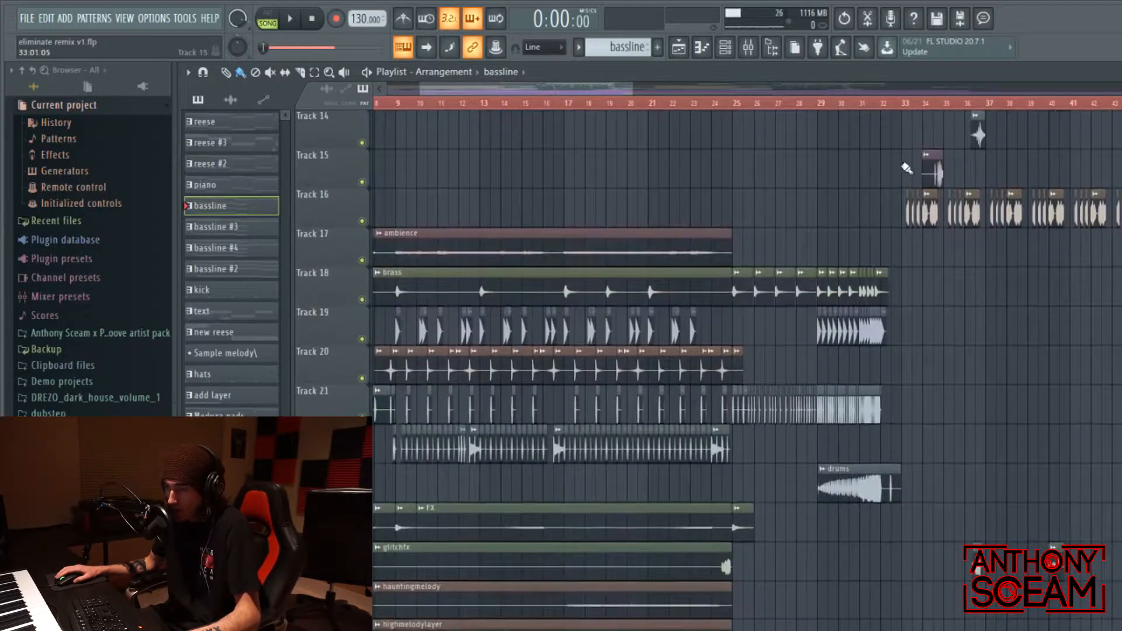
{"action": "scroll", "coordinate": [932, 238], "scroll_direction": "down", "scroll_amount": 5}
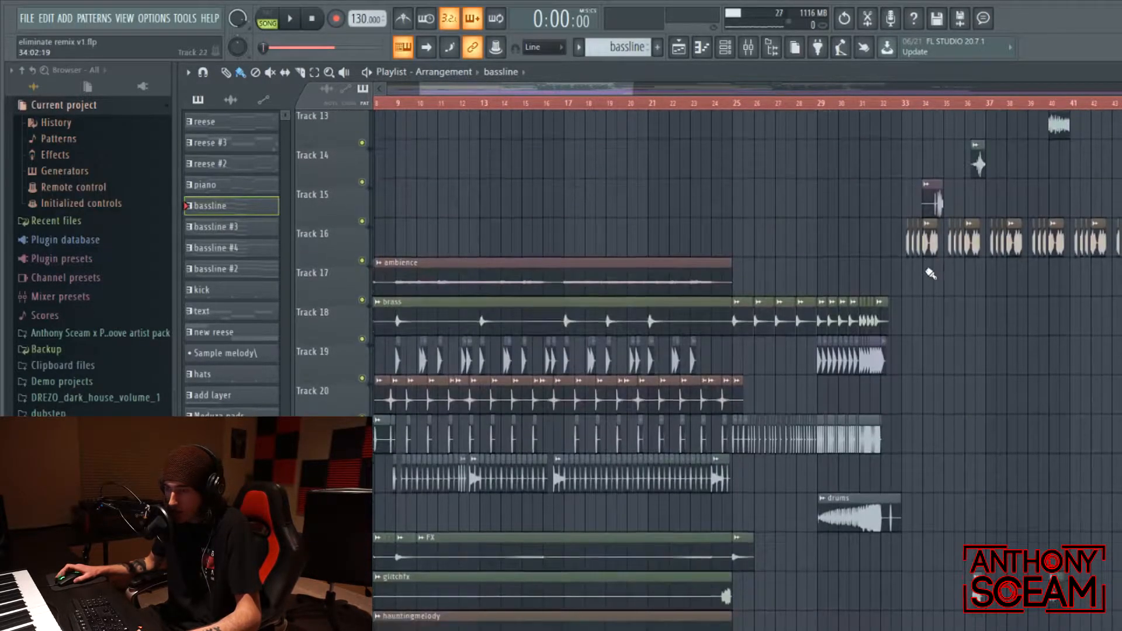
{"action": "scroll", "coordinate": [918, 250], "scroll_direction": "down", "scroll_amount": 3}
{"action": "scroll", "coordinate": [701, 292], "scroll_direction": "up", "scroll_amount": 2}
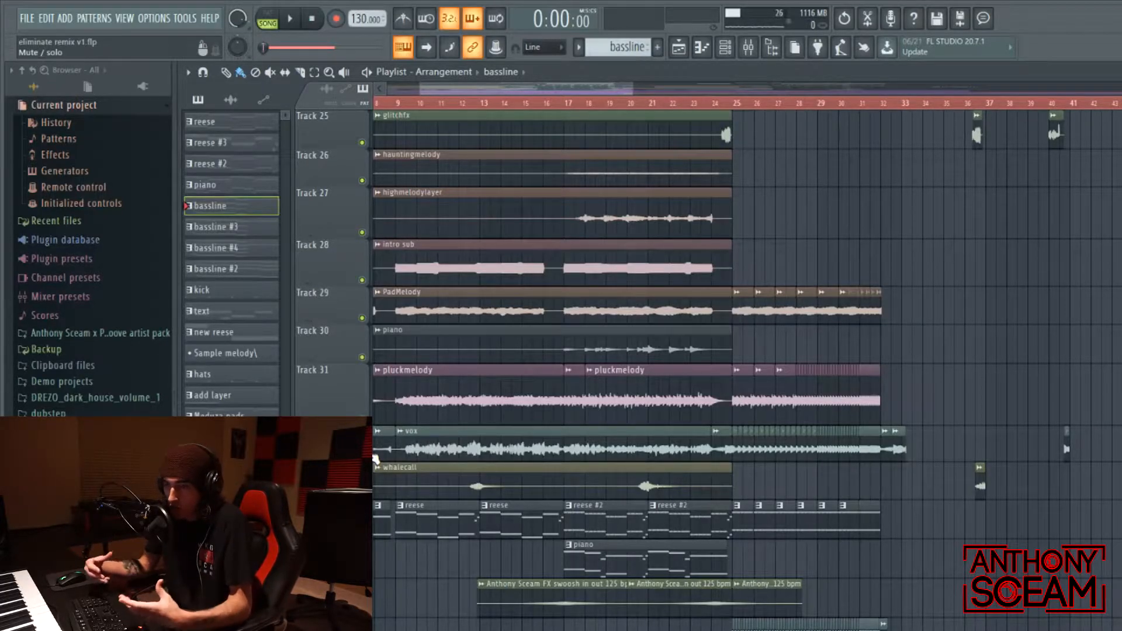
{"action": "scroll", "coordinate": [376, 459], "scroll_direction": "up", "scroll_amount": 6}
{"action": "scroll", "coordinate": [577, 450], "scroll_direction": "down", "scroll_amount": 3}
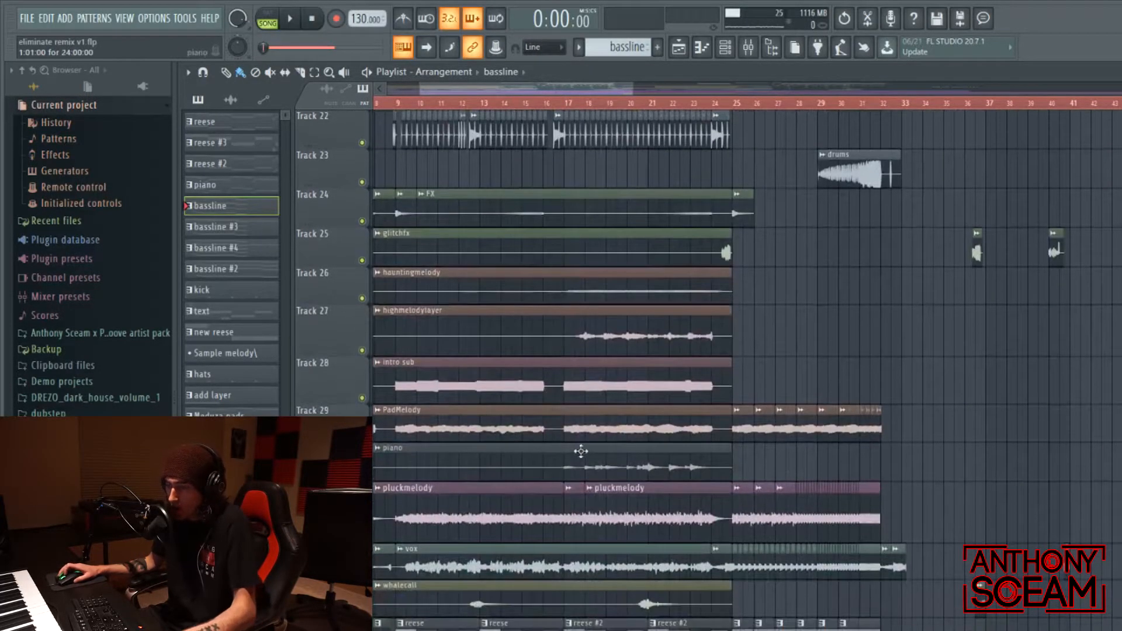
{"action": "scroll", "coordinate": [606, 471], "scroll_direction": "up", "scroll_amount": 10}
{"action": "scroll", "coordinate": [624, 476], "scroll_direction": "down", "scroll_amount": 2}
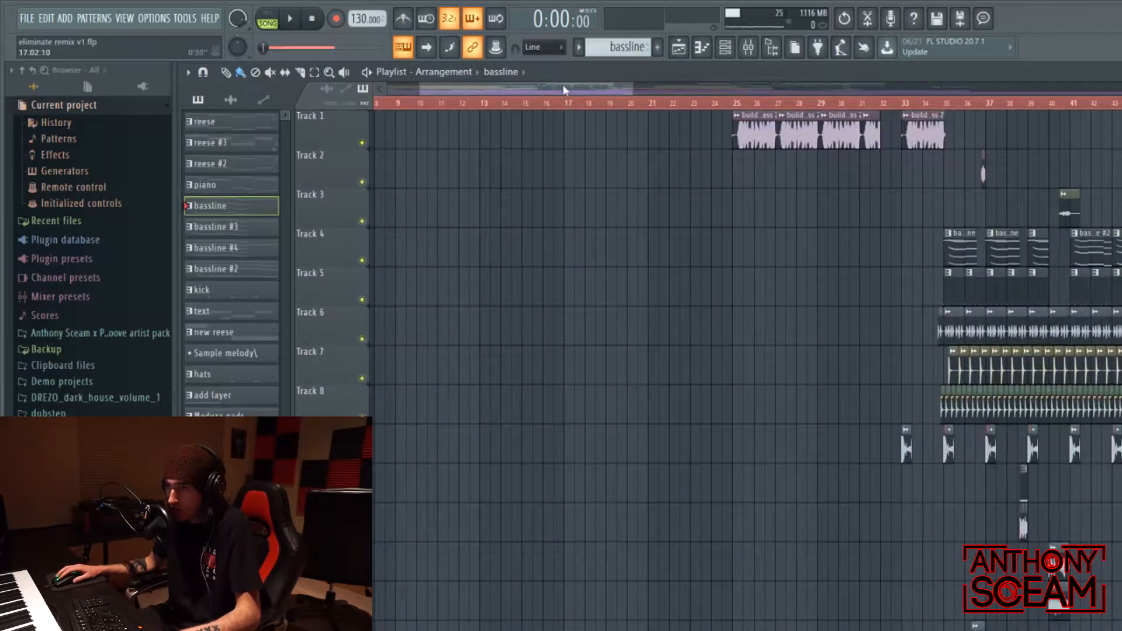
{"action": "scroll", "coordinate": [617, 501], "scroll_direction": "down", "scroll_amount": 2}
{"action": "scroll", "coordinate": [812, 260], "scroll_direction": "up", "scroll_amount": 4}
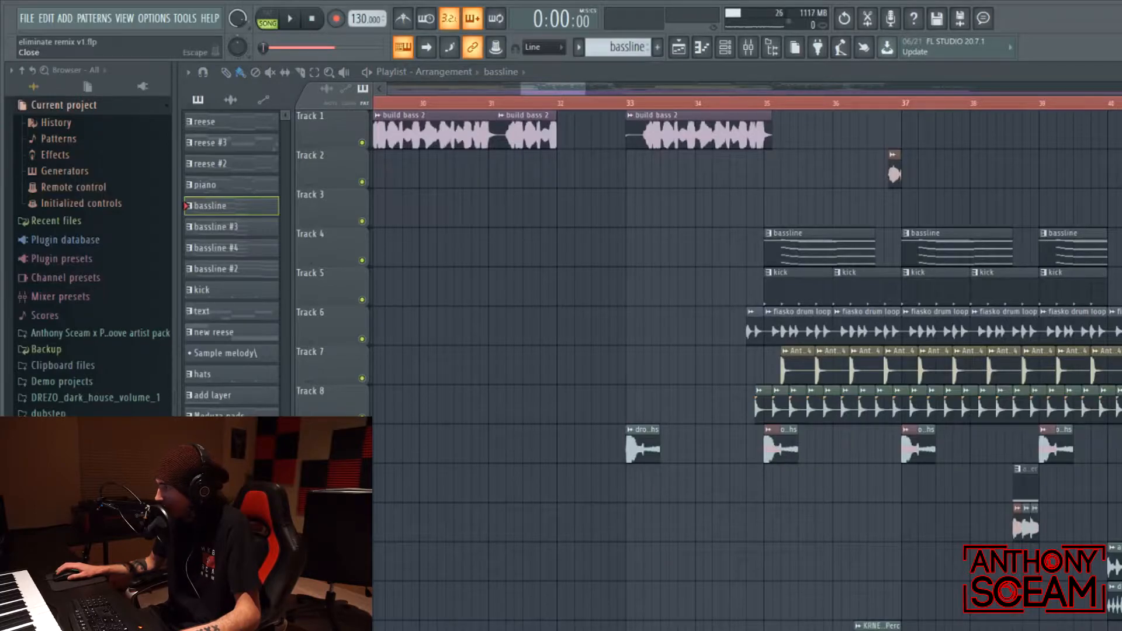
Play the song from bar 32 into the drop to audition it, then stop playback
{"action": "scroll", "coordinate": [642, 263], "scroll_direction": "down", "scroll_amount": 1}
{"action": "left_click", "coordinate": [560, 103]}
{"action": "key", "text": "space"}
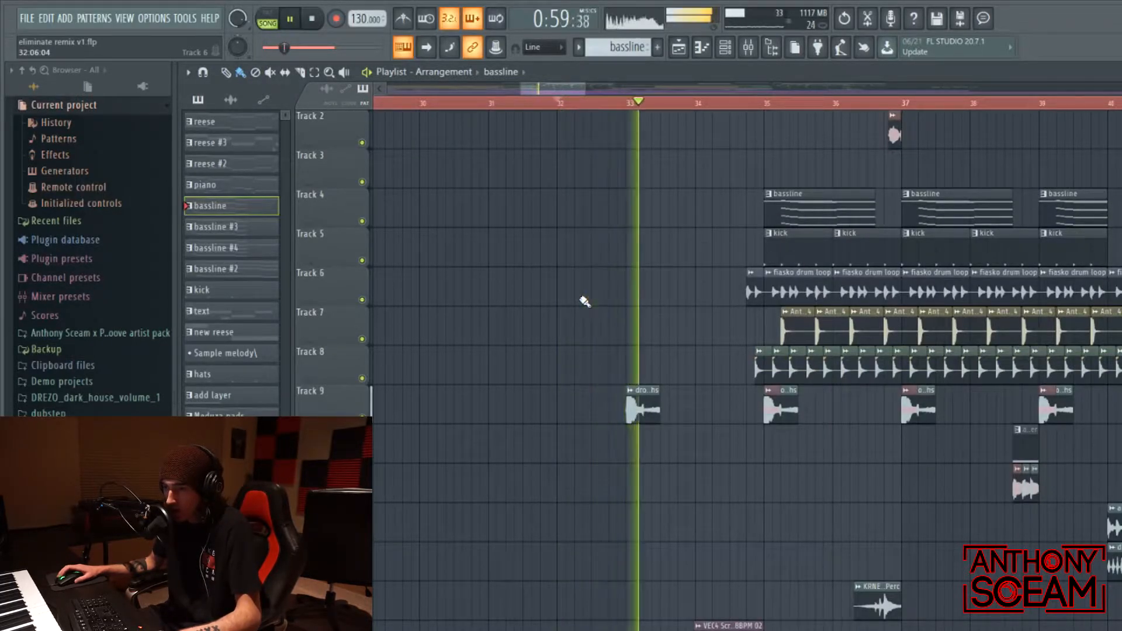
{"action": "scroll", "coordinate": [555, 89], "scroll_direction": "down", "scroll_amount": 3}
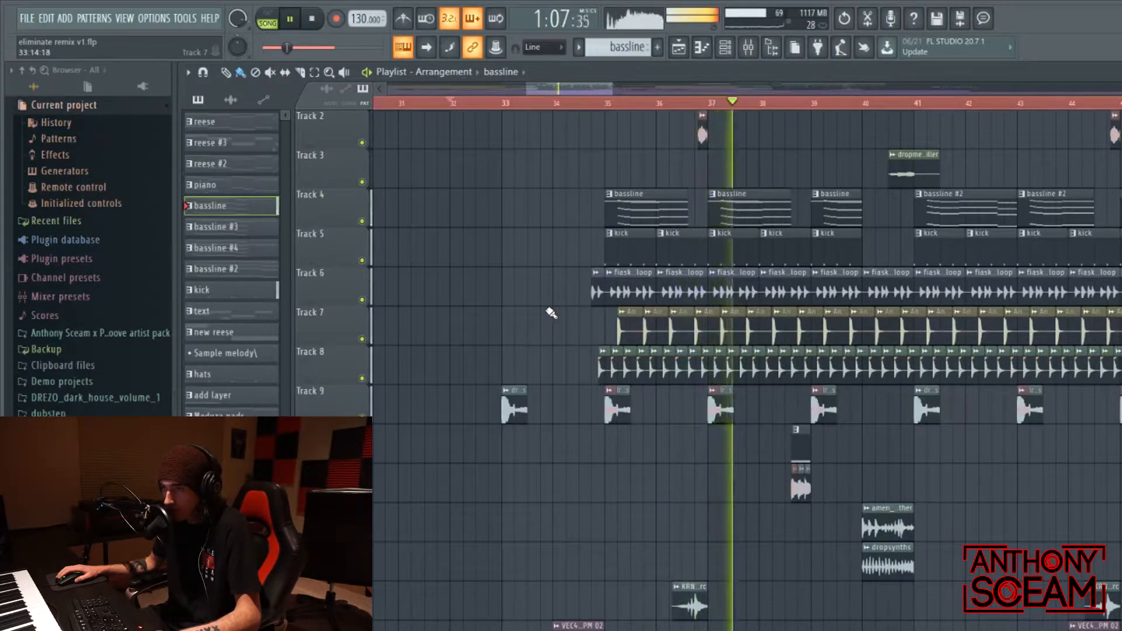
{"action": "key", "text": "space"}
{"action": "scroll", "coordinate": [585, 280], "scroll_direction": "up", "scroll_amount": 1}
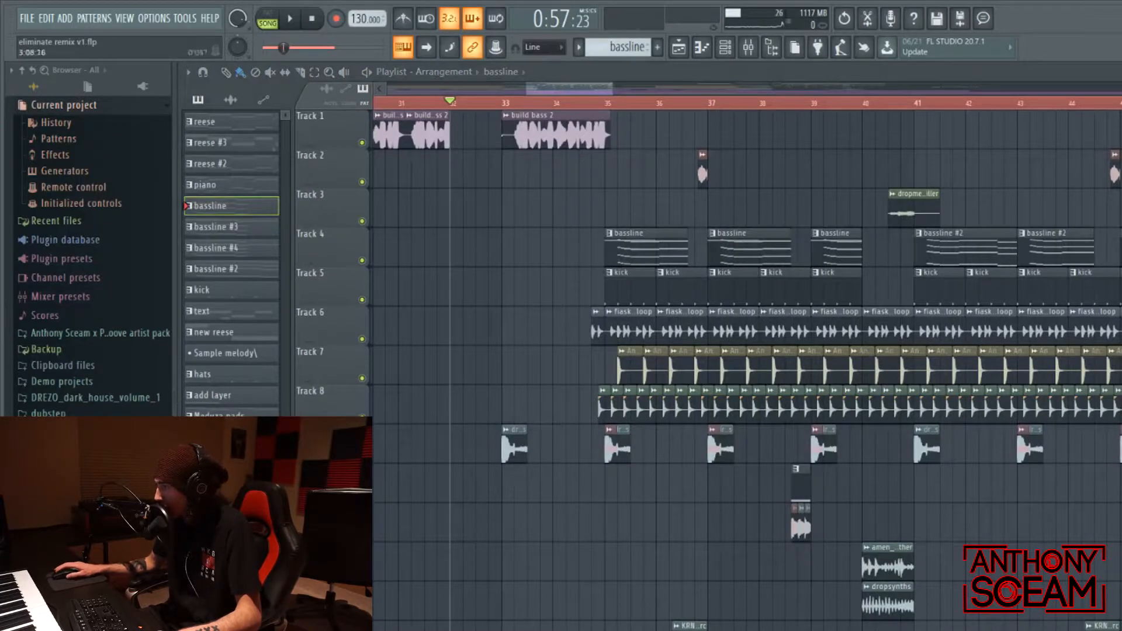
Show the bassline pattern's channels and inspect the Serum #6 notes in the piano roll
{"action": "key", "text": "F6"}
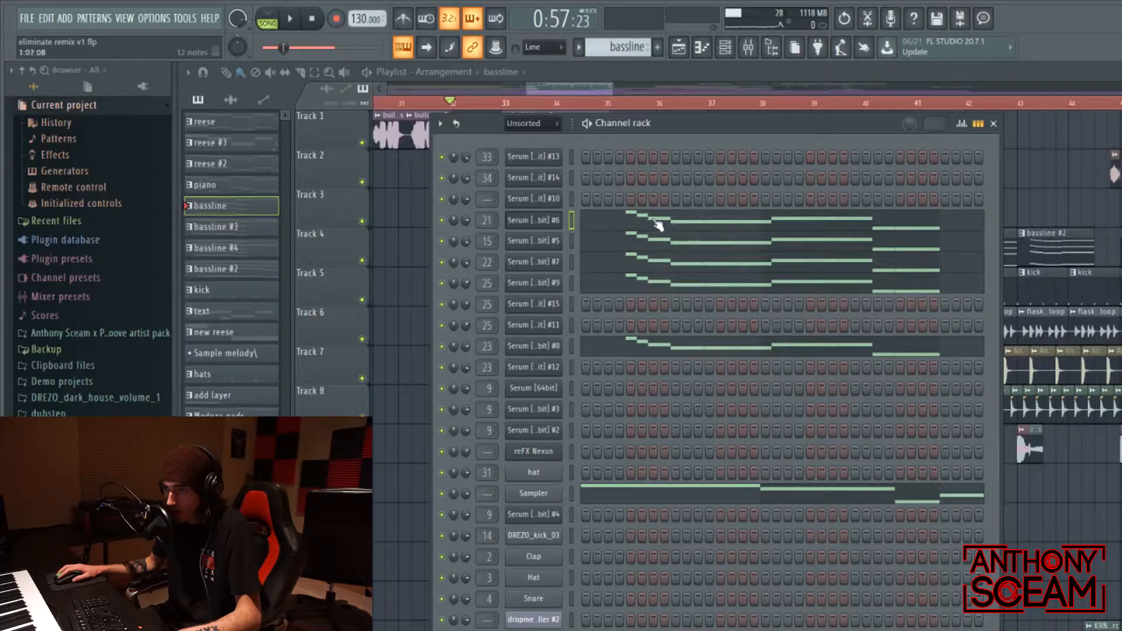
{"action": "key", "text": "F7"}
{"action": "left_click_drag", "start_coordinate": [781, 137], "coordinate": [706, 123]}
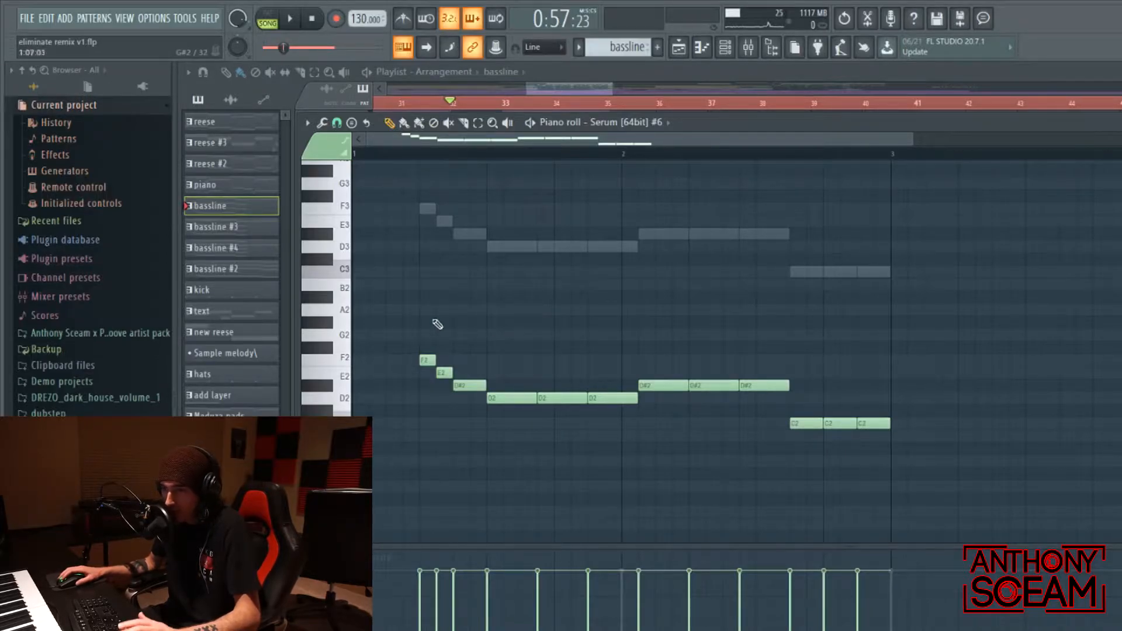
Open the Serum #7 synth from the channel rack and audition that channel soloed in the bassline pattern
{"action": "key", "text": "F6"}
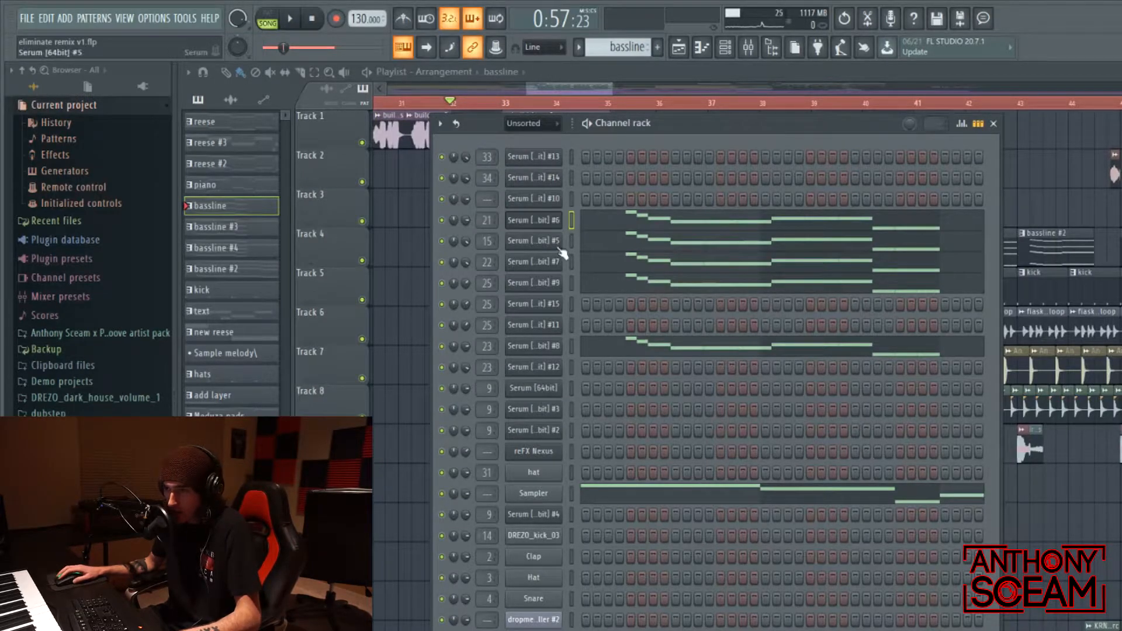
{"action": "left_click_drag", "start_coordinate": [679, 124], "coordinate": [708, 137]}
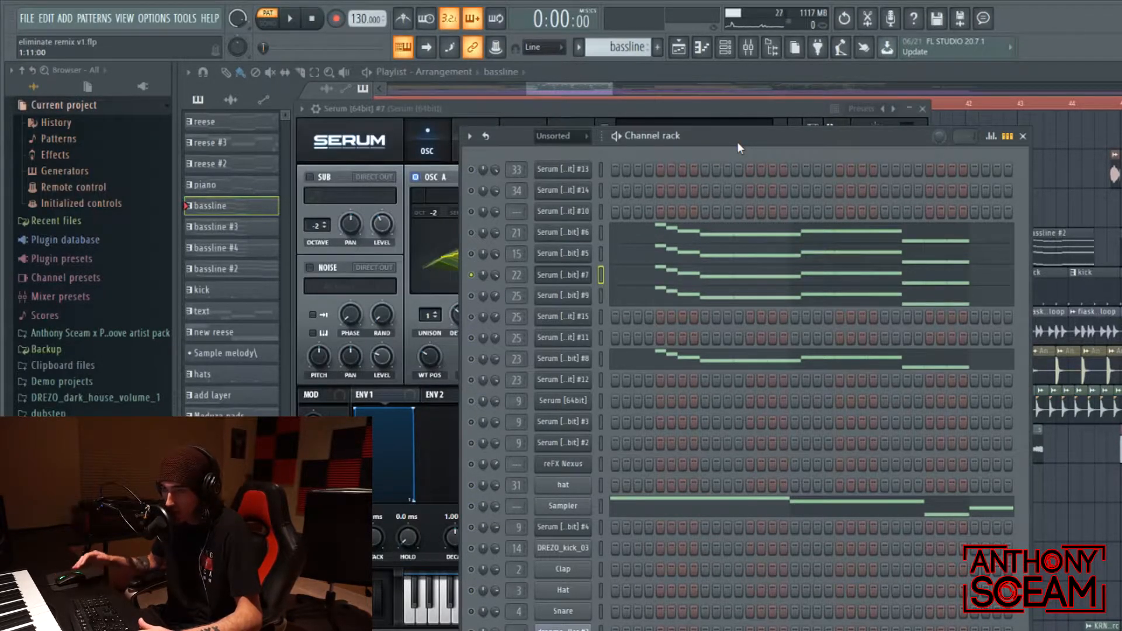
{"action": "key", "text": "space"}
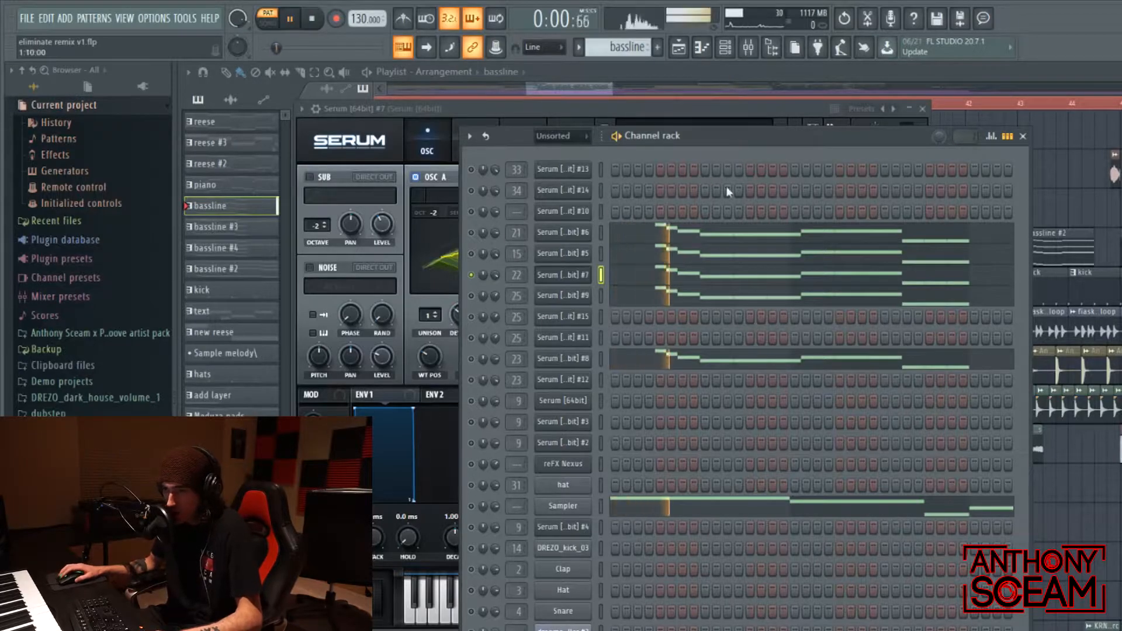
{"action": "left_click", "coordinate": [547, 111]}
{"action": "key", "text": "space"}
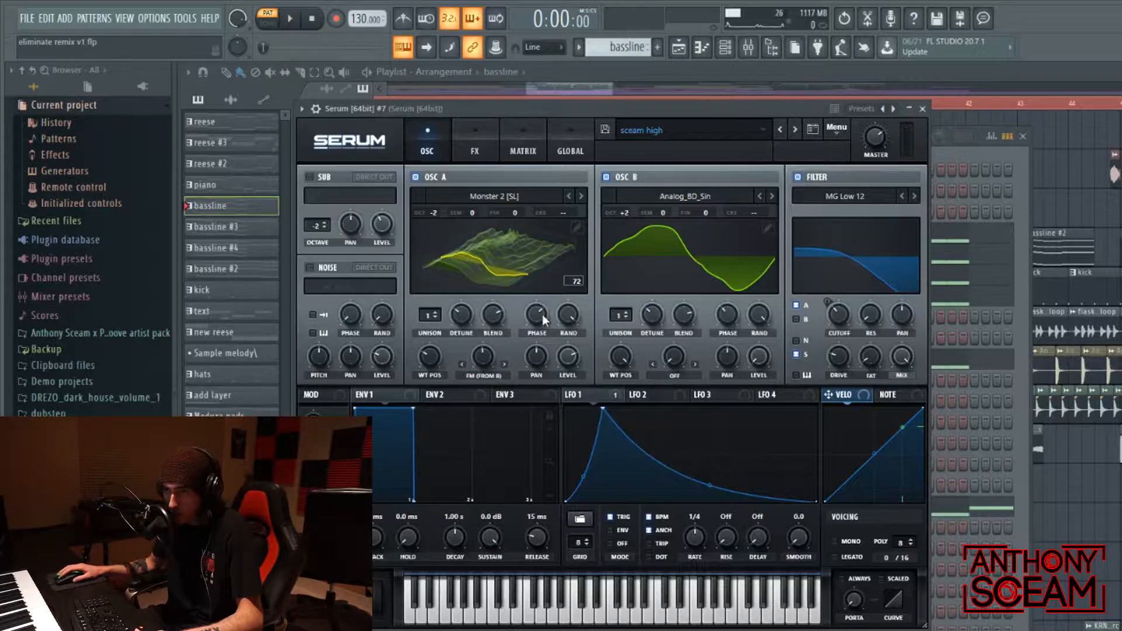
Review the effects chain and the oscillator, filter and LFO settings of the Serum #7 patch
{"action": "left_click", "coordinate": [475, 140]}
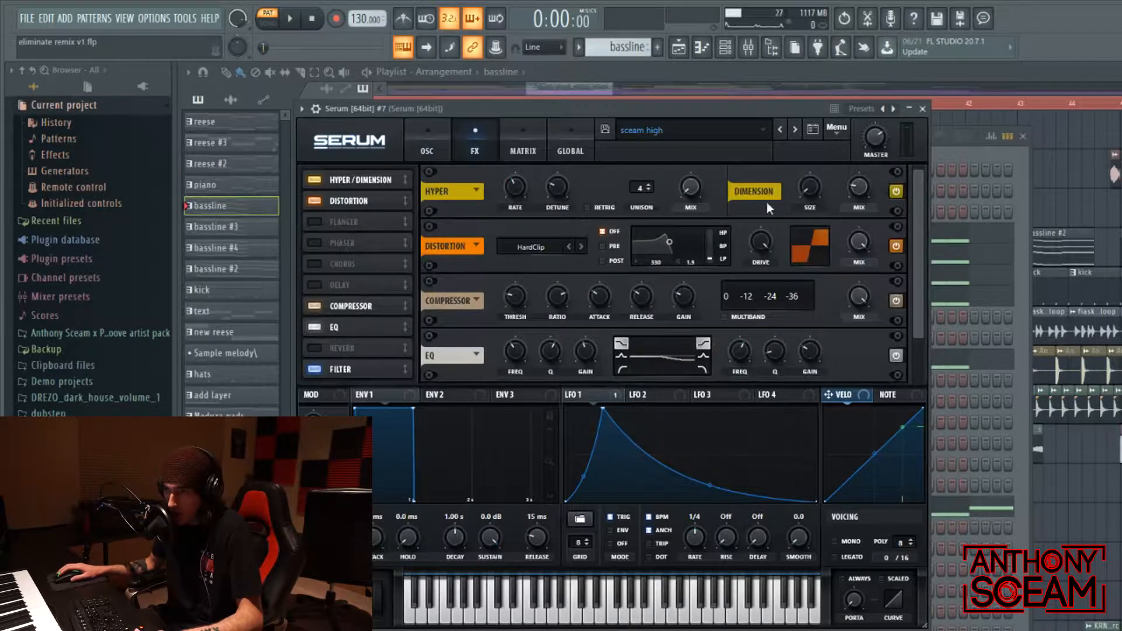
{"action": "mouse_move", "coordinate": [909, 209]}
{"action": "left_mouse_down"}
{"action": "mouse_move", "coordinate": [910, 303]}
{"action": "mouse_move", "coordinate": [911, 188]}
{"action": "left_mouse_up"}
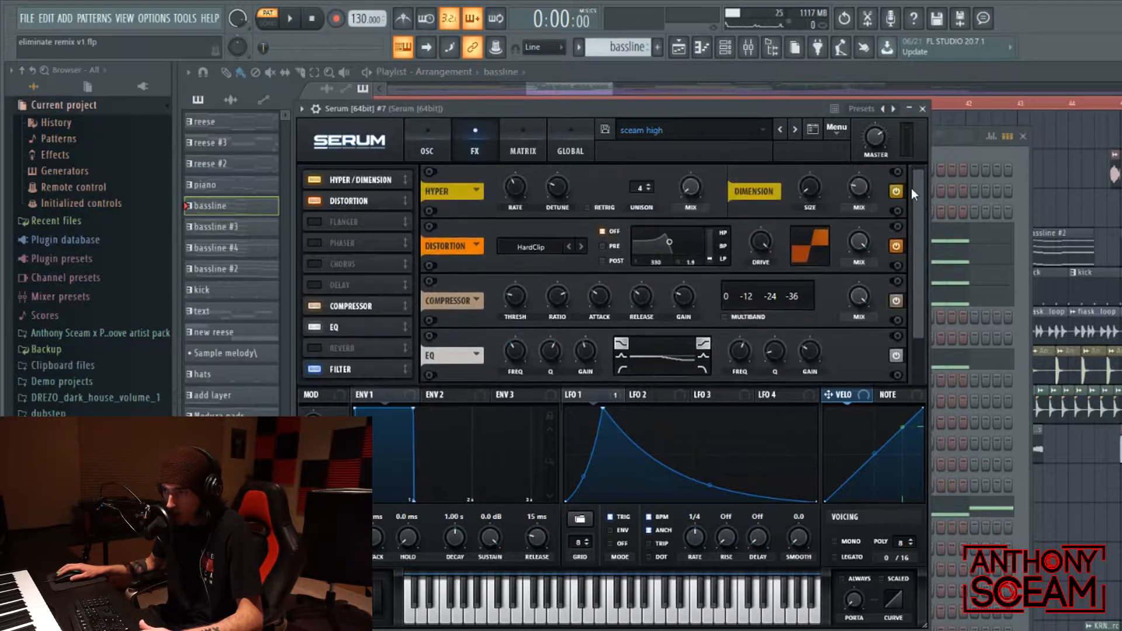
{"action": "left_click", "coordinate": [427, 144]}
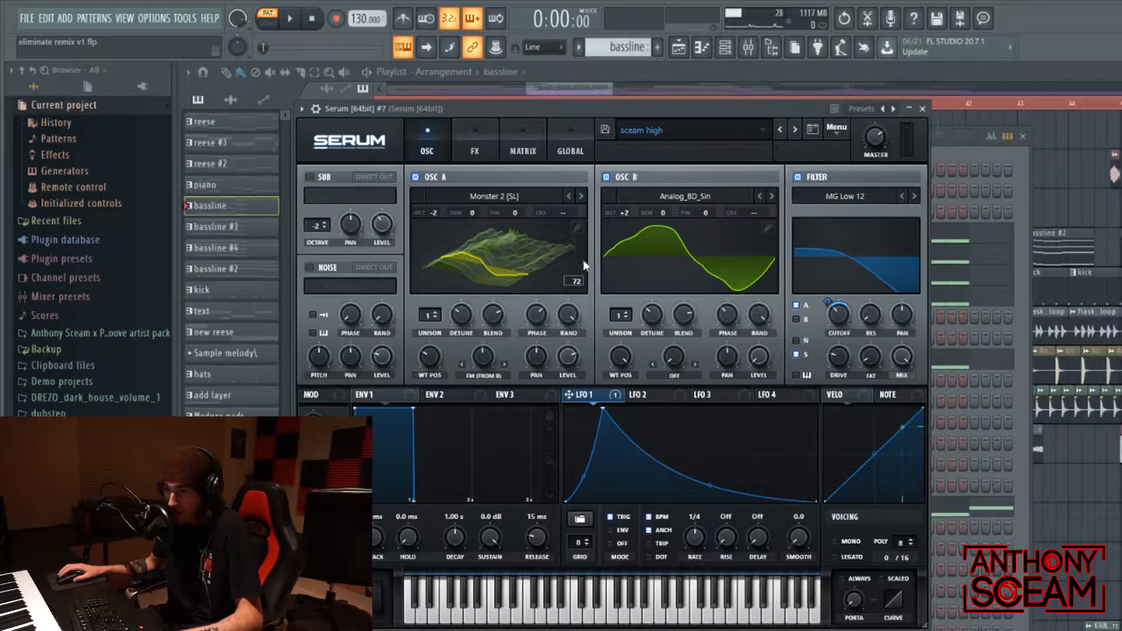
{"action": "left_click", "coordinate": [489, 136]}
{"action": "left_click", "coordinate": [441, 140]}
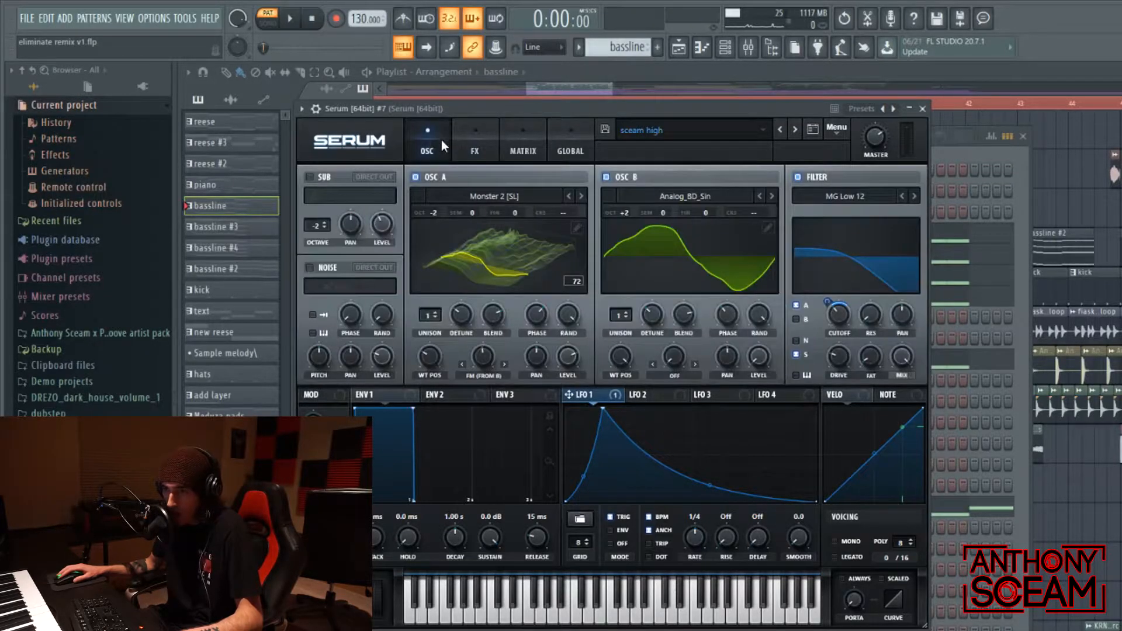
Return to the channel rack, solo the Serum #9 channel and audition it in the bassline pattern
{"action": "left_click", "coordinate": [976, 149]}
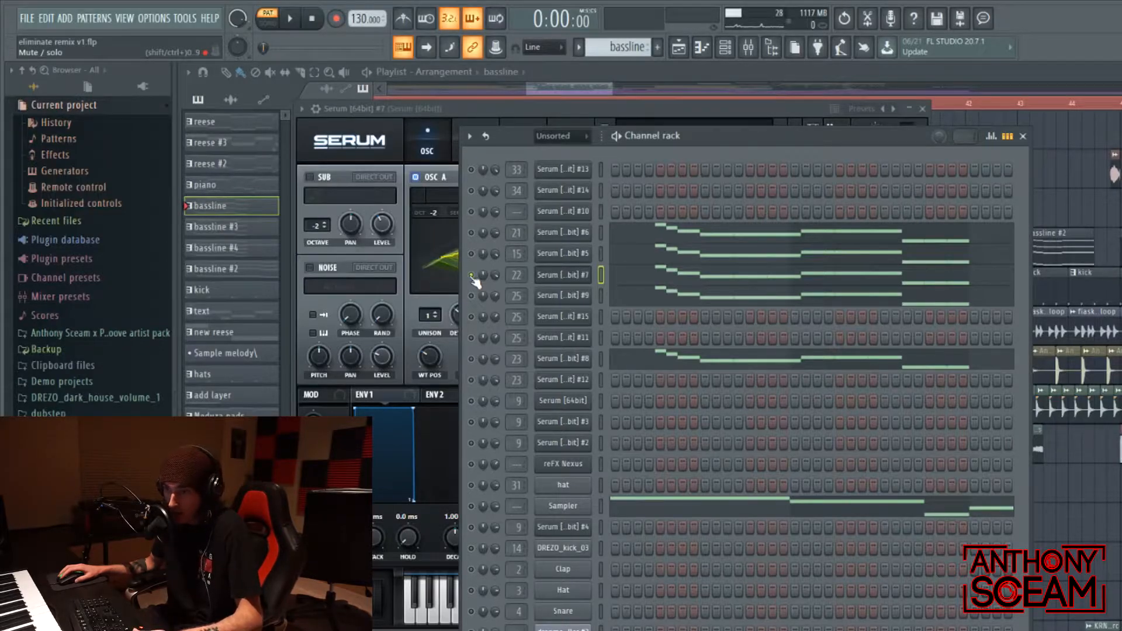
{"action": "key", "text": "space"}
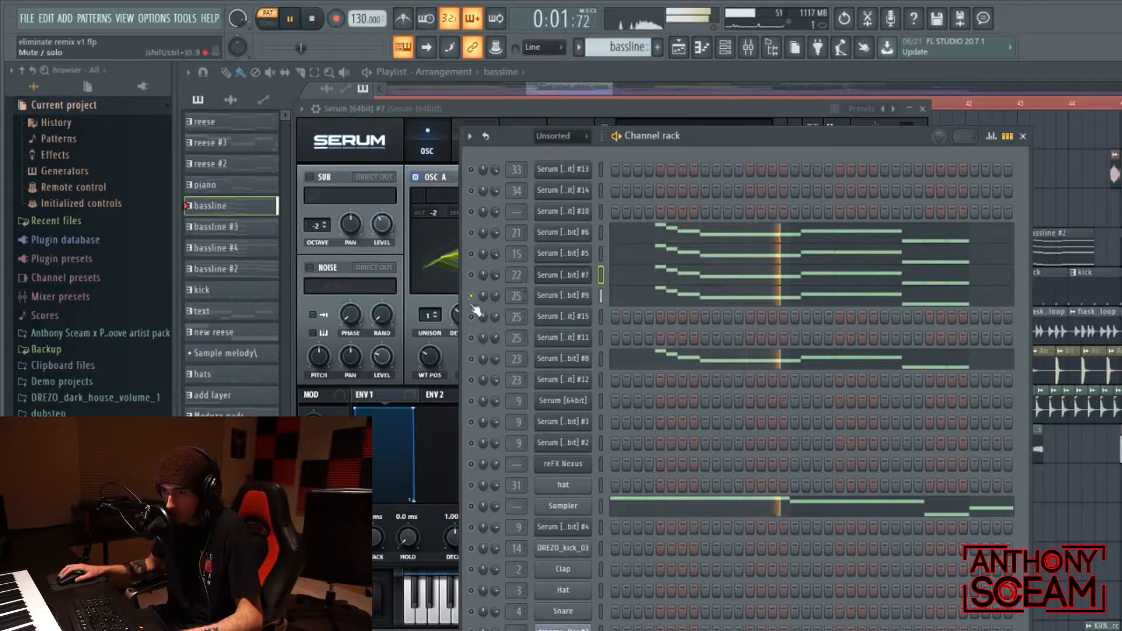
{"action": "key", "text": "space"}
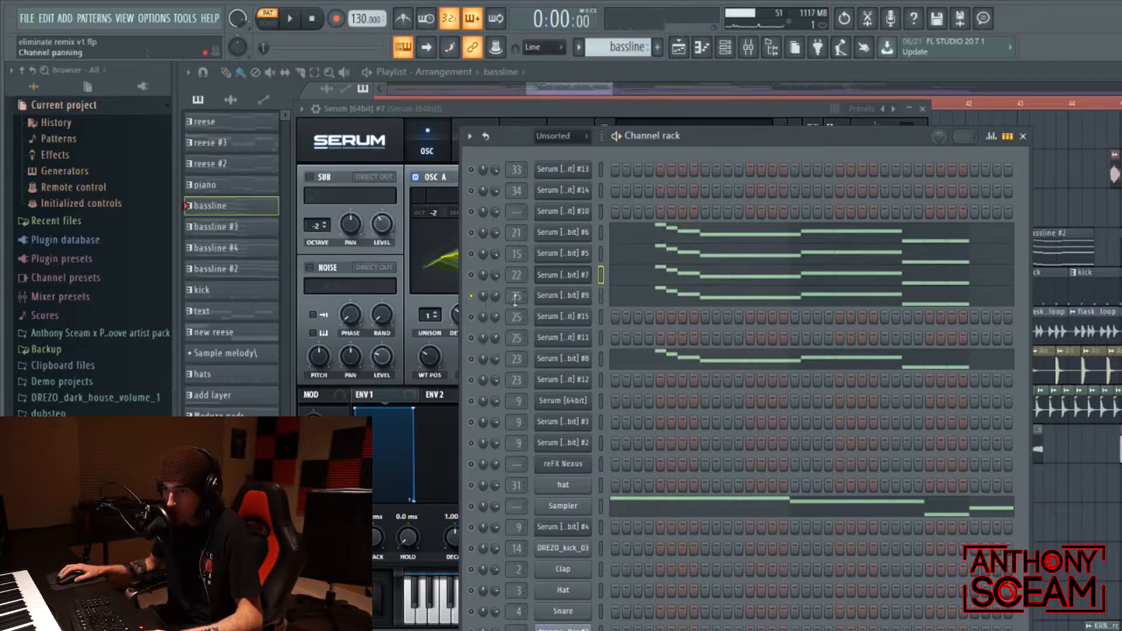
Open the Serum #9 synth and inspect which parameters LFO 1 and LFO 2 modulate
{"action": "left_click", "coordinate": [567, 295]}
{"action": "left_click_drag", "start_coordinate": [697, 82], "coordinate": [777, 100]}
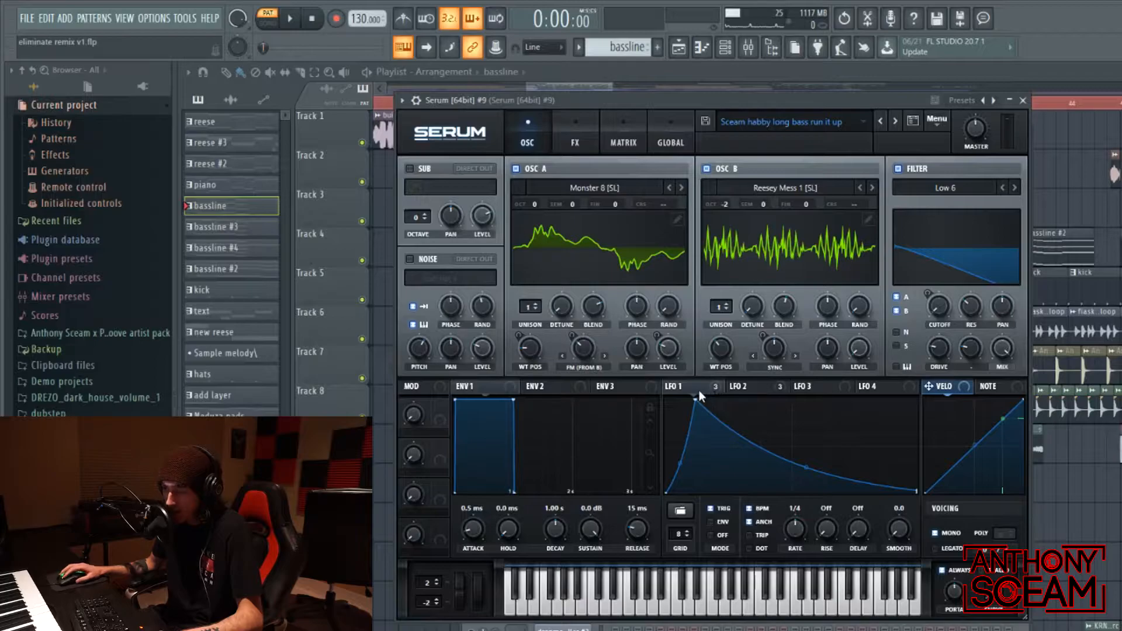
{"action": "left_click", "coordinate": [677, 391]}
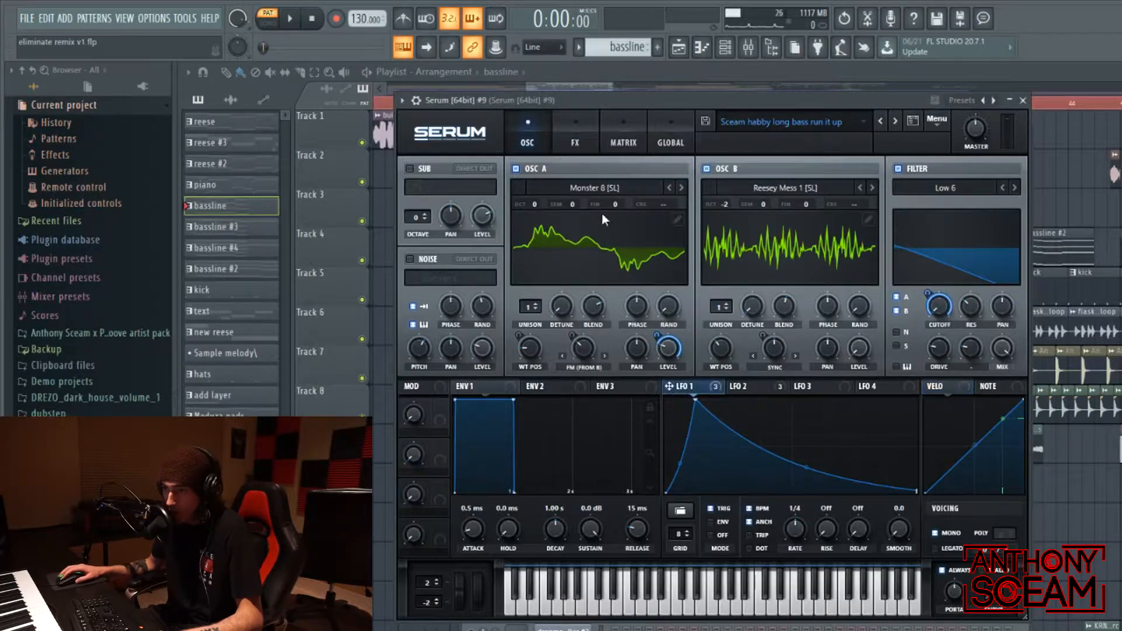
{"action": "left_click", "coordinate": [746, 391]}
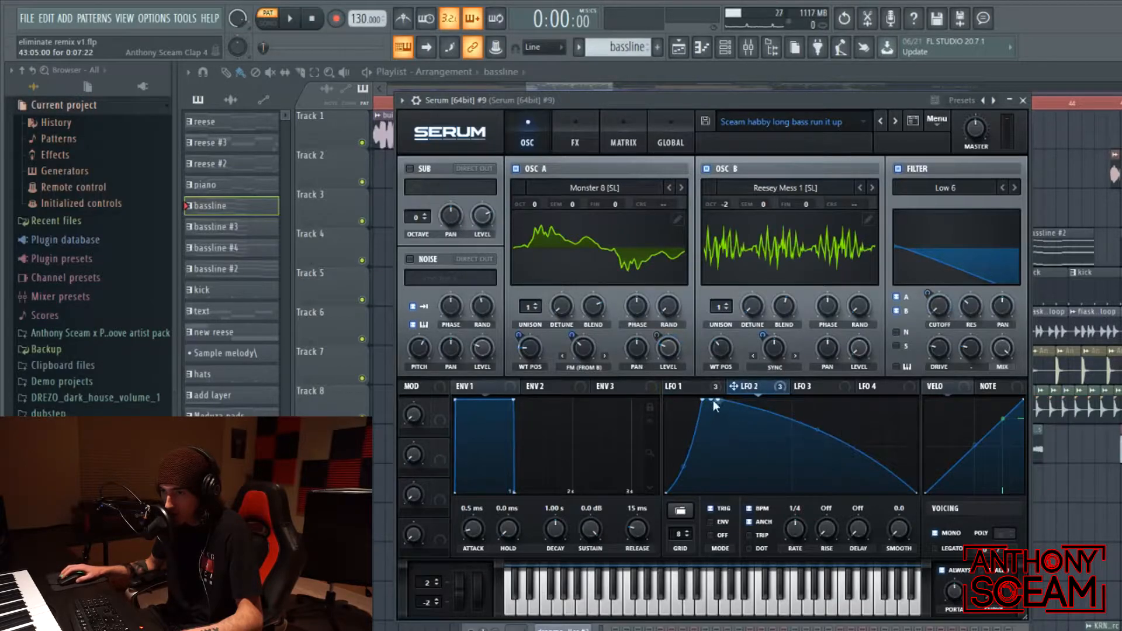
{"action": "left_click", "coordinate": [689, 389]}
Review the Serum #9 patch's effects chain and modulation matrix
{"action": "left_click", "coordinate": [591, 148]}
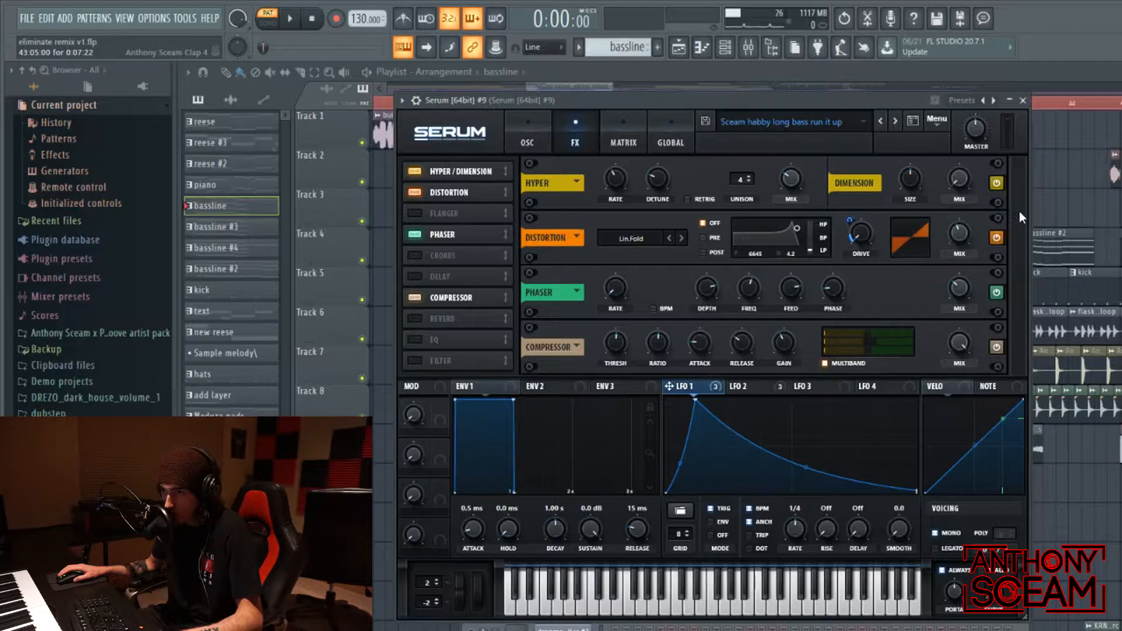
{"action": "left_click", "coordinate": [620, 126]}
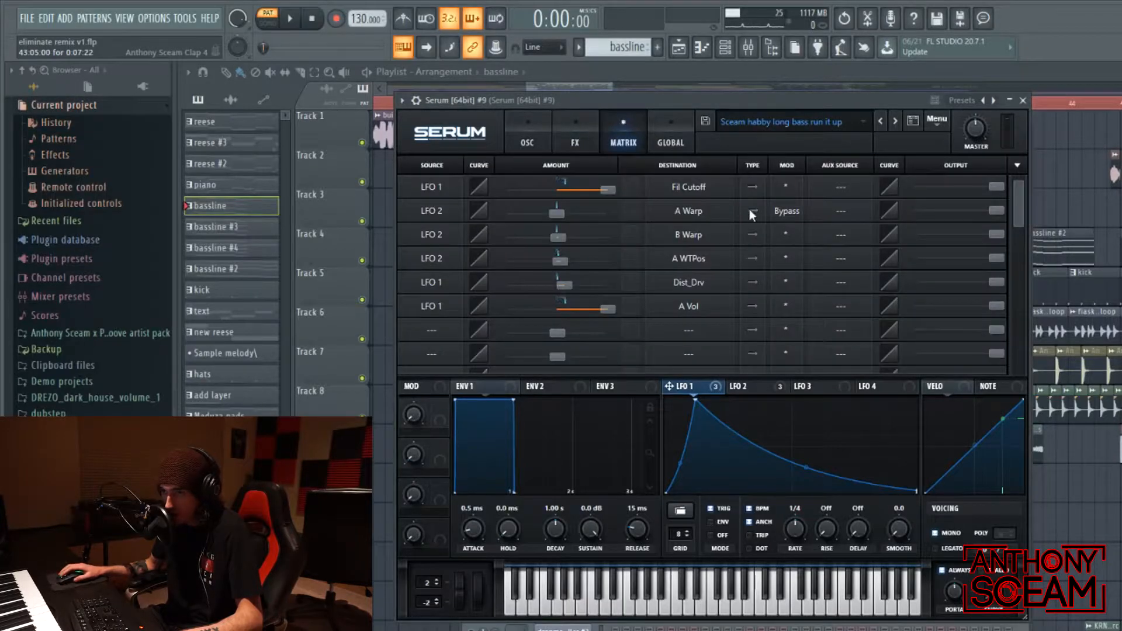
{"action": "left_click_drag", "start_coordinate": [1019, 200], "coordinate": [1015, 162]}
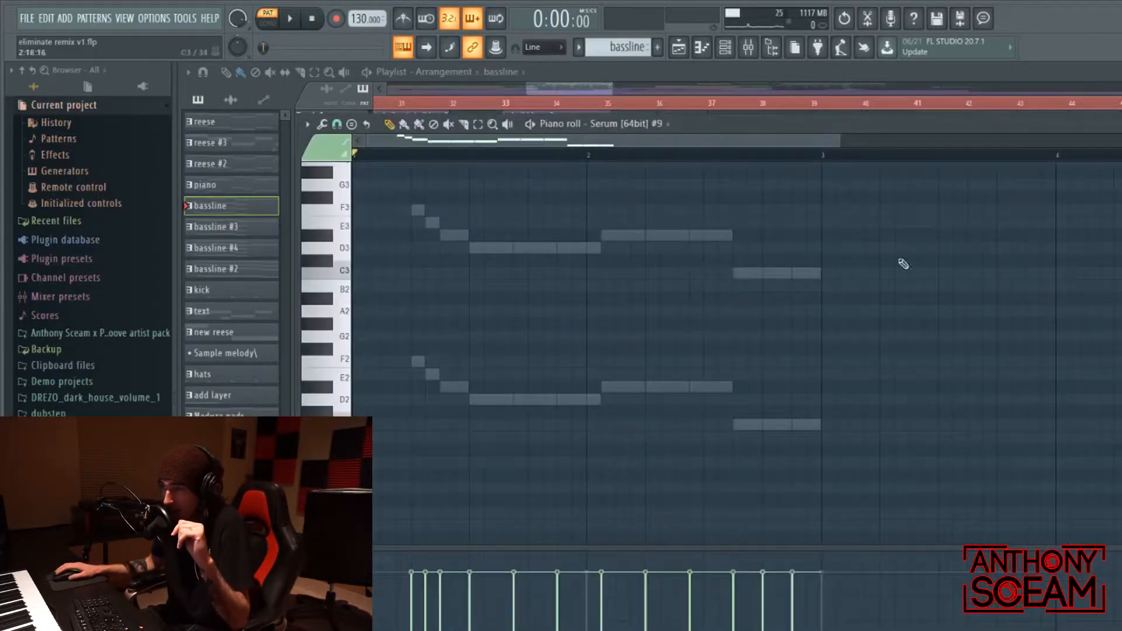
Return to the channel rack and audition the Serum #7 and Serum #9 layers together in the bassline pattern
{"action": "left_click", "coordinate": [1121, 124]}
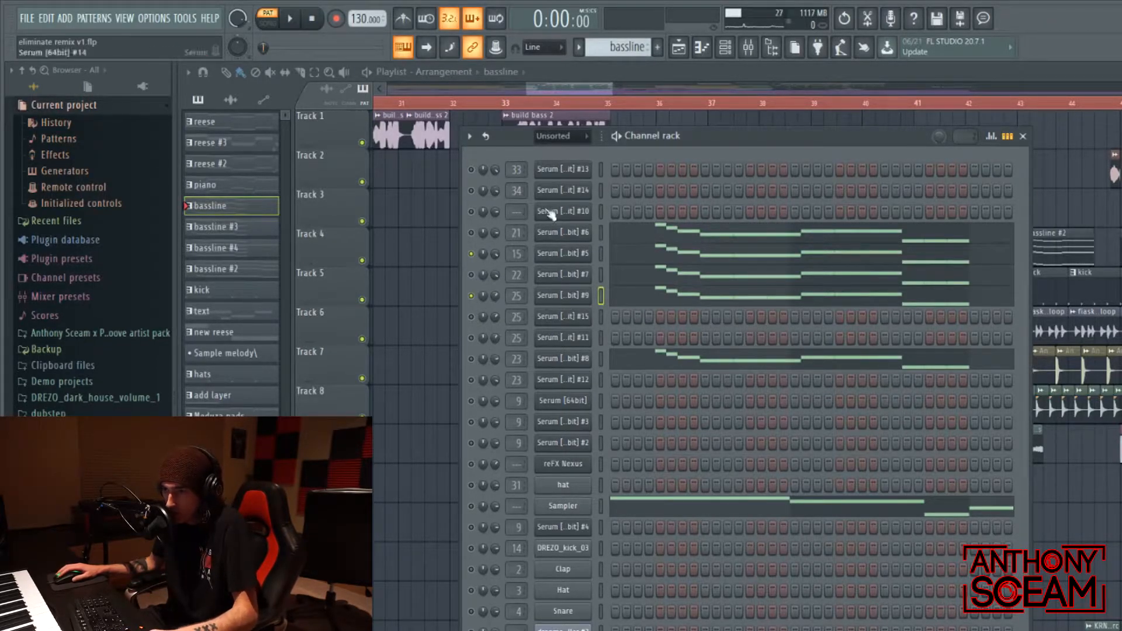
{"action": "key", "text": "space"}
{"action": "key", "text": "space"}
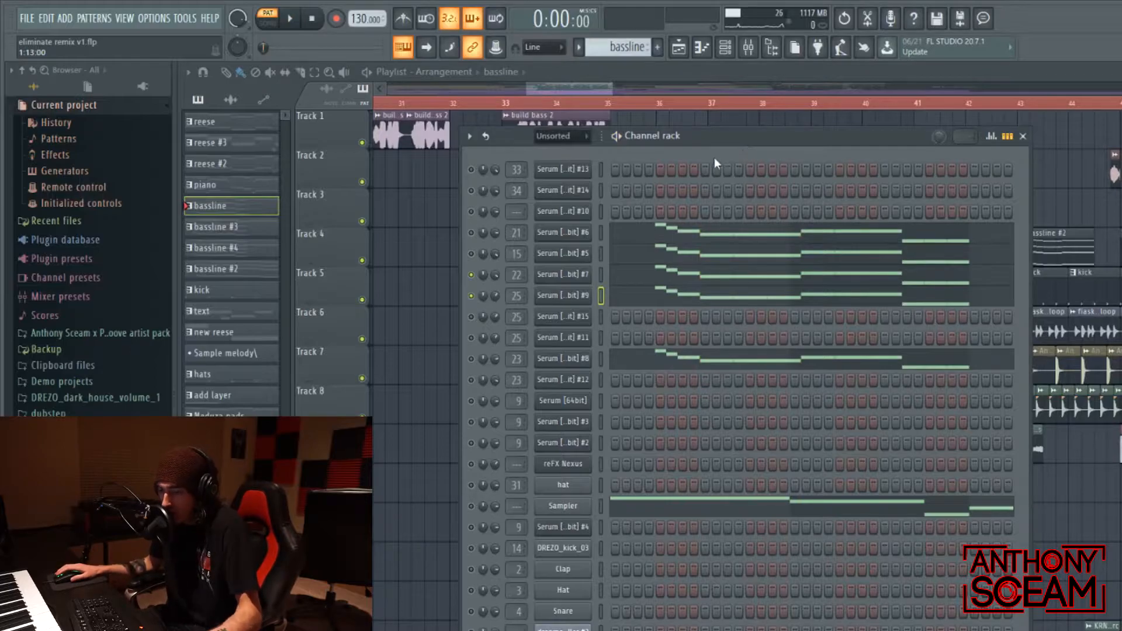
Solo the Serum #5 channel, audition it in the bassline pattern and open its synth
{"action": "left_click", "coordinate": [475, 255]}
{"action": "left_click", "coordinate": [473, 274]}
{"action": "left_click", "coordinate": [472, 295]}
{"action": "left_click_drag", "start_coordinate": [752, 144], "coordinate": [751, 148]}
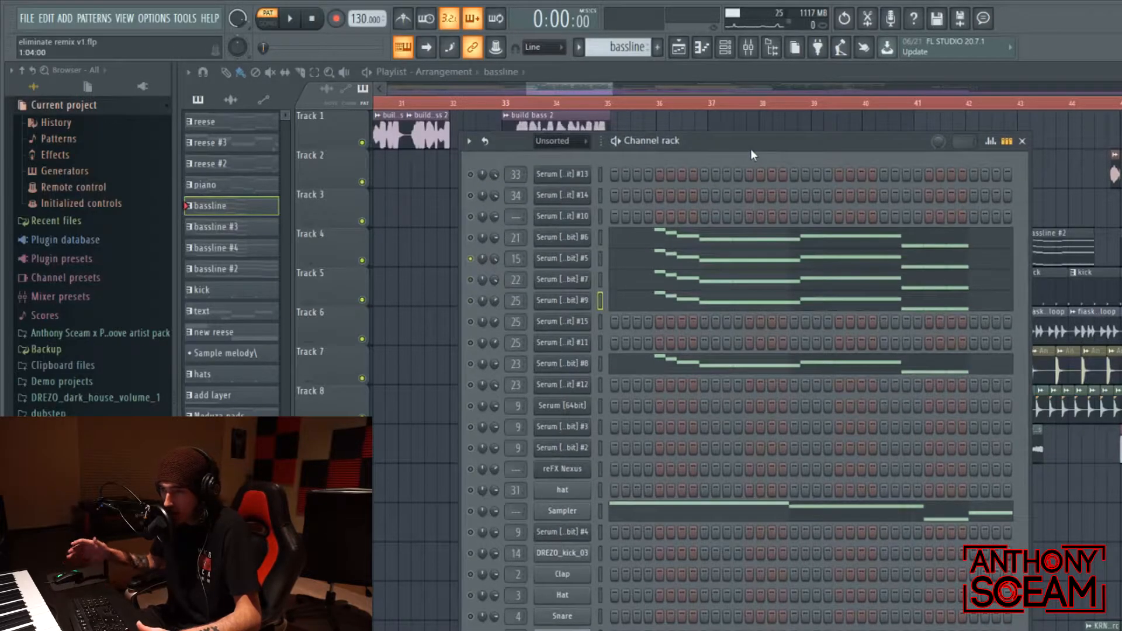
{"action": "key", "text": "space"}
{"action": "key", "text": "space"}
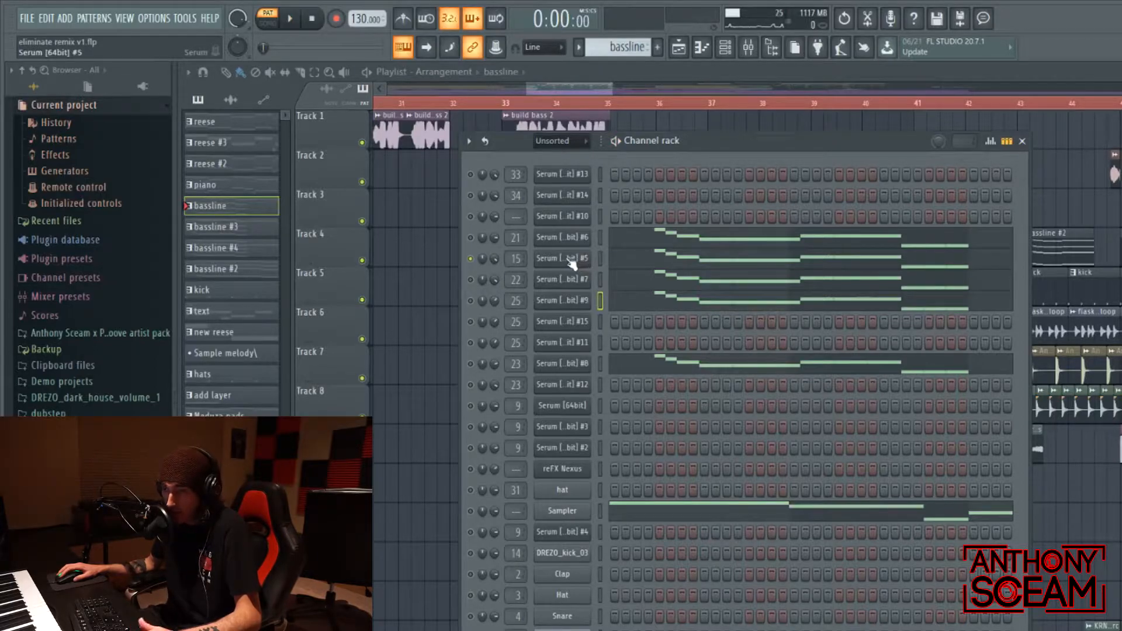
{"action": "left_click", "coordinate": [570, 259]}
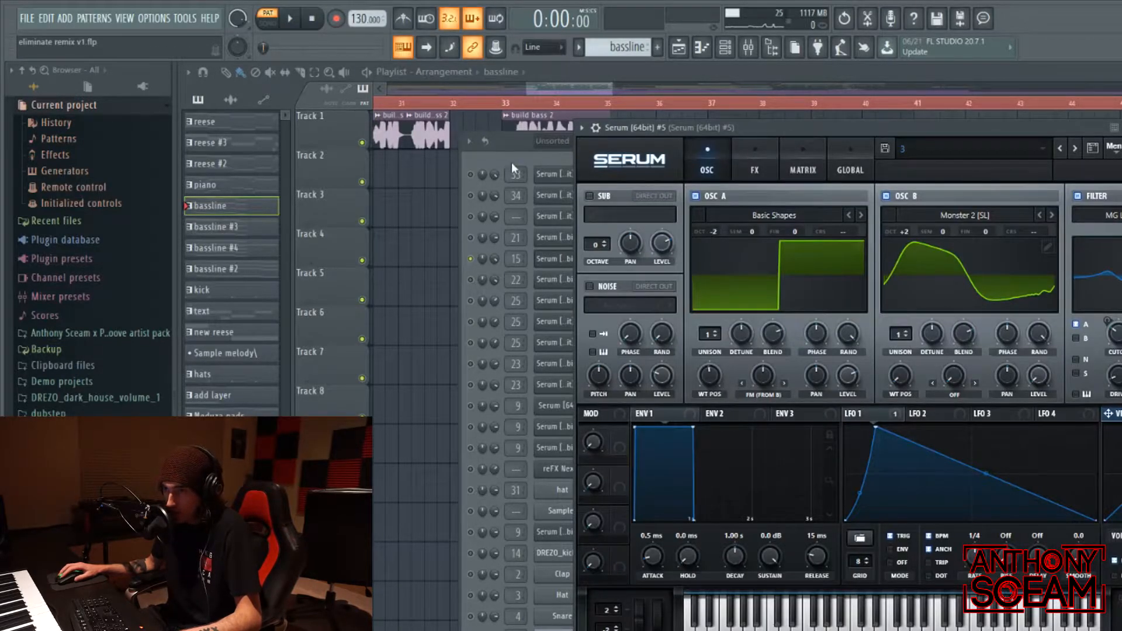
Enable Serum #7 and Serum #9 alongside Serum #5 and audition the three layers together
{"action": "left_click", "coordinate": [472, 279]}
{"action": "left_click", "coordinate": [471, 301]}
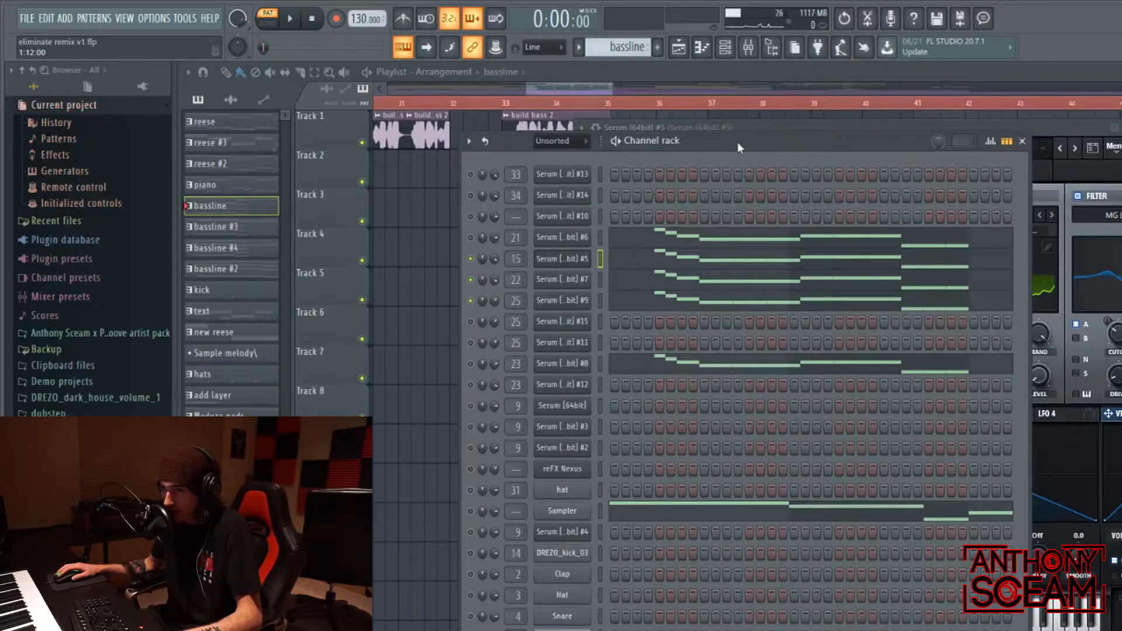
{"action": "key", "text": "space"}
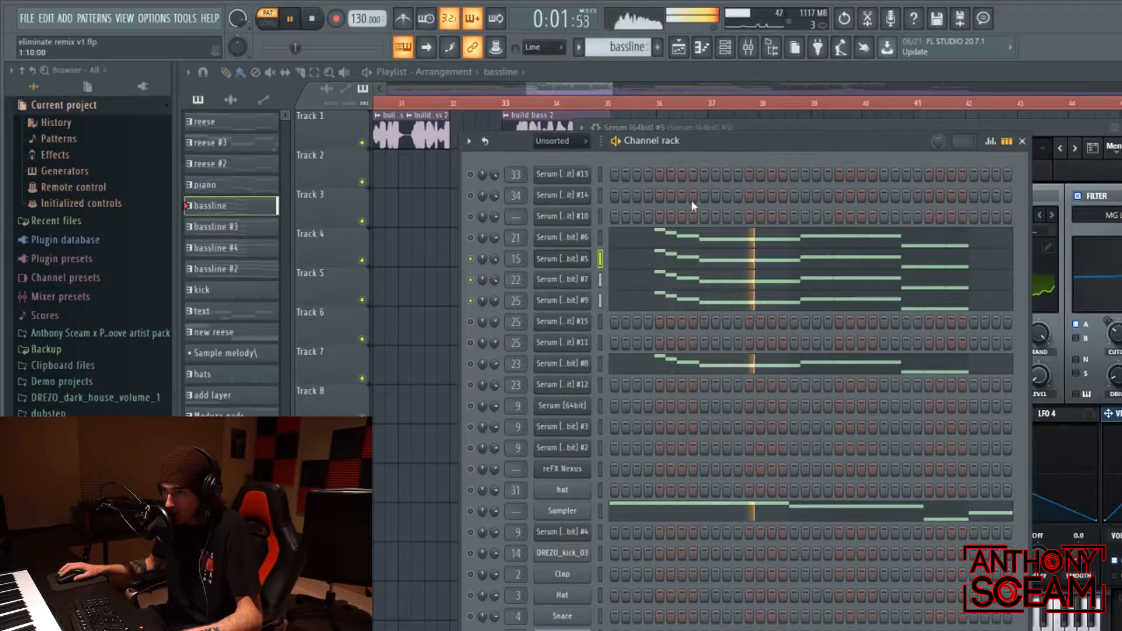
{"action": "key", "text": "space"}
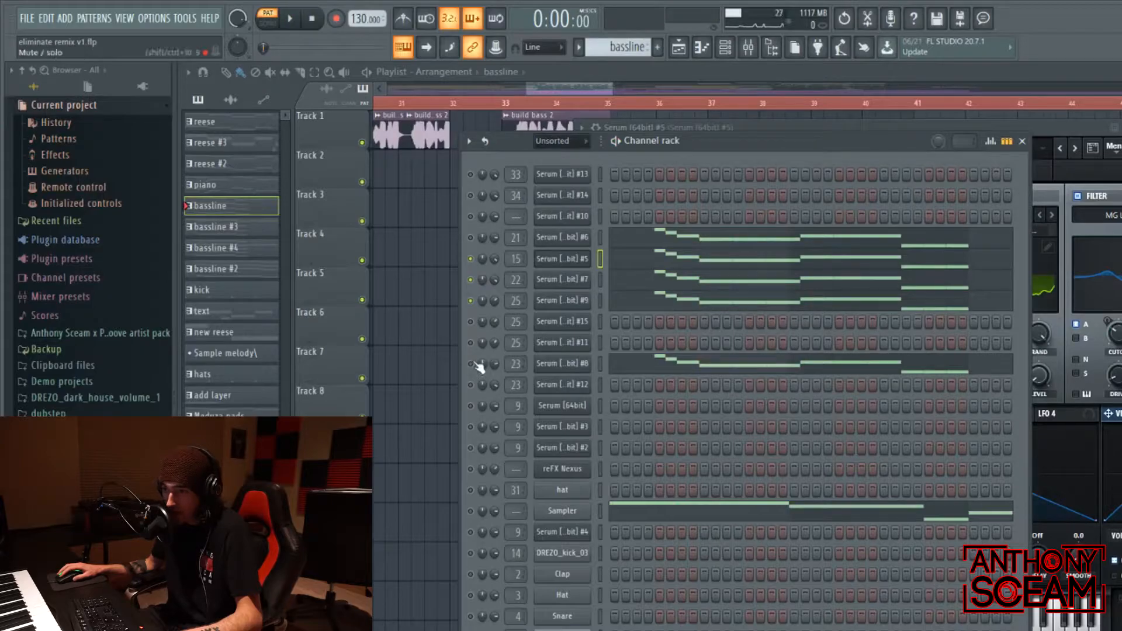
Solo the Serum #8 channel and audition it in the bassline pattern
{"action": "left_click", "coordinate": [470, 260]}
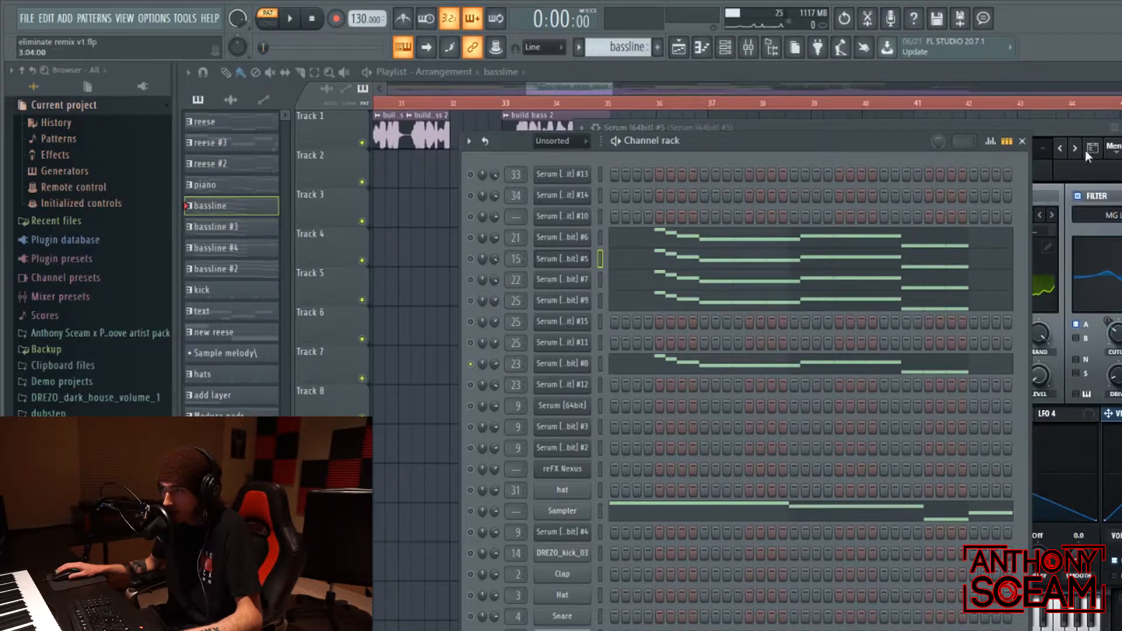
{"action": "left_click", "coordinate": [1068, 127]}
{"action": "key", "text": "space"}
{"action": "left_click", "coordinate": [500, 146]}
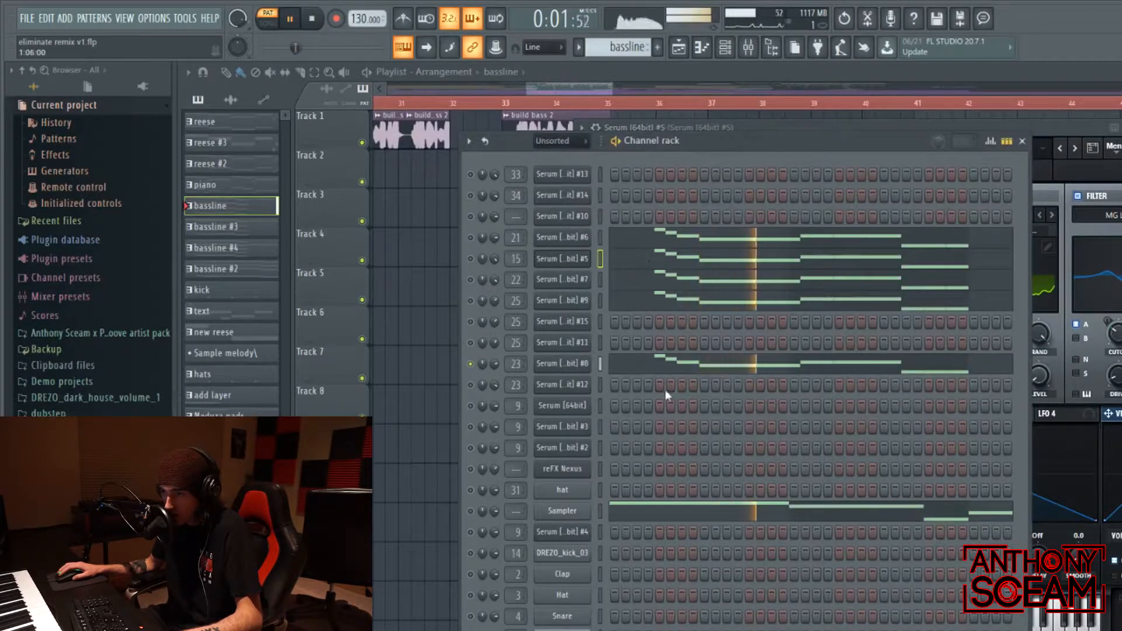
{"action": "key", "text": "space"}
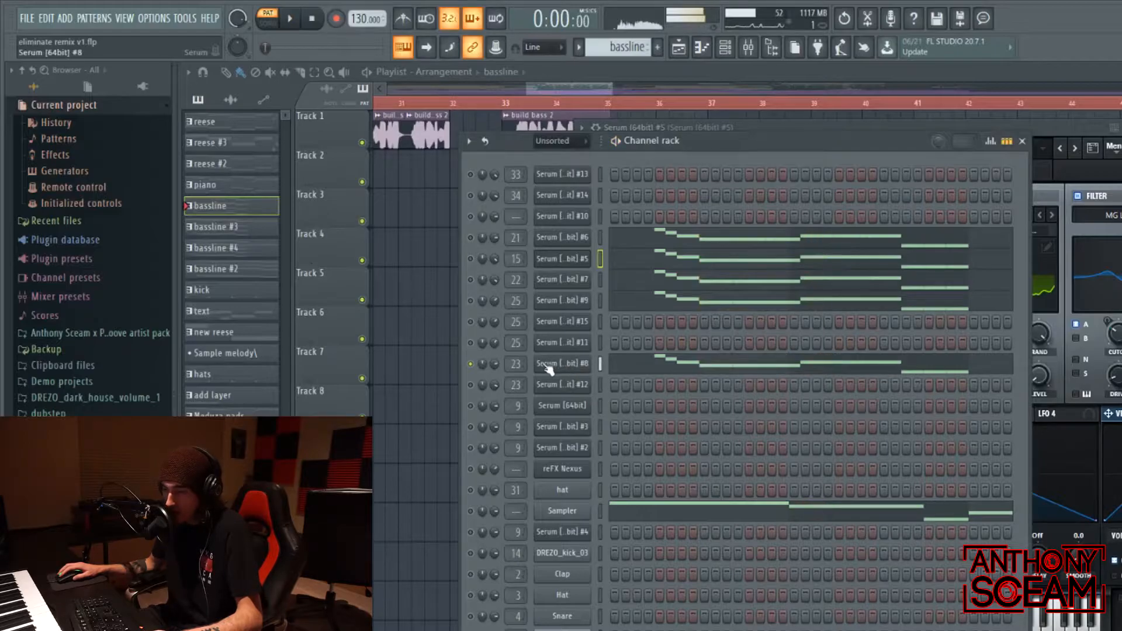
Open the Serum #8 synth and review its effects chain, oscillators and LFO 1 modulation
{"action": "left_click", "coordinate": [558, 366]}
{"action": "left_click_drag", "start_coordinate": [630, 100], "coordinate": [875, 107]}
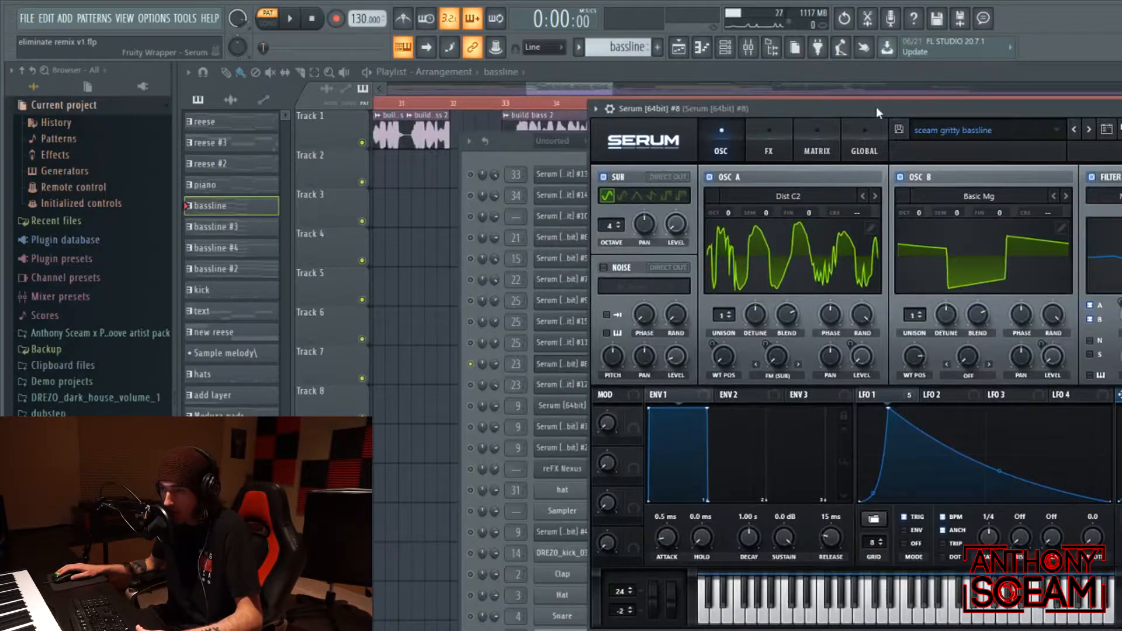
{"action": "left_click", "coordinate": [772, 146]}
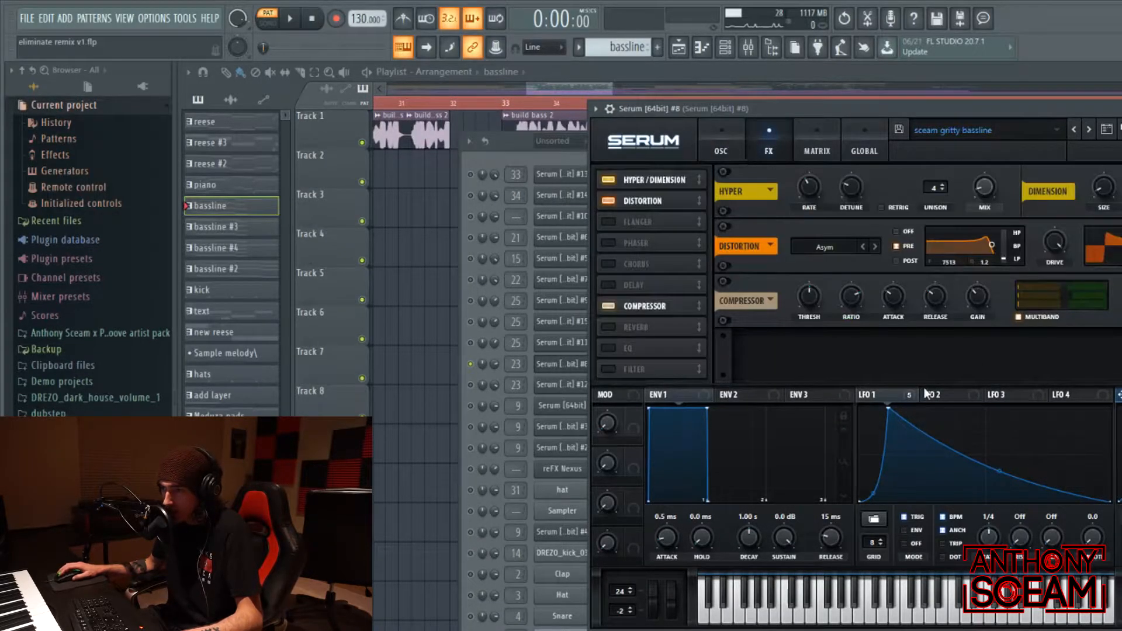
{"action": "left_click", "coordinate": [723, 152]}
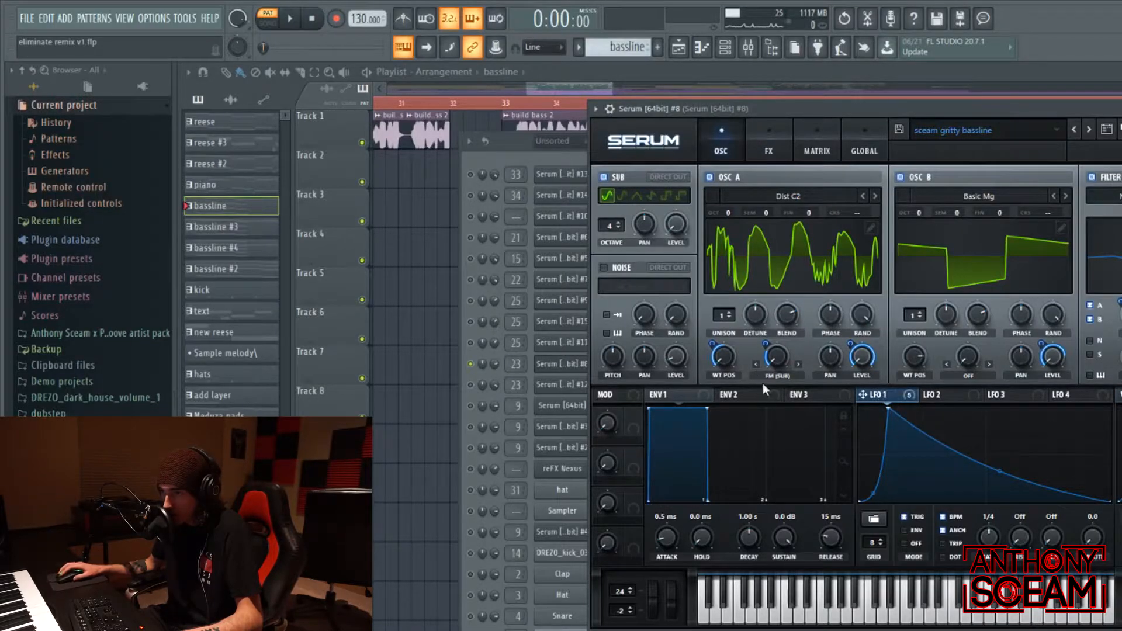
{"action": "left_click", "coordinate": [833, 154]}
{"action": "left_click", "coordinate": [770, 150]}
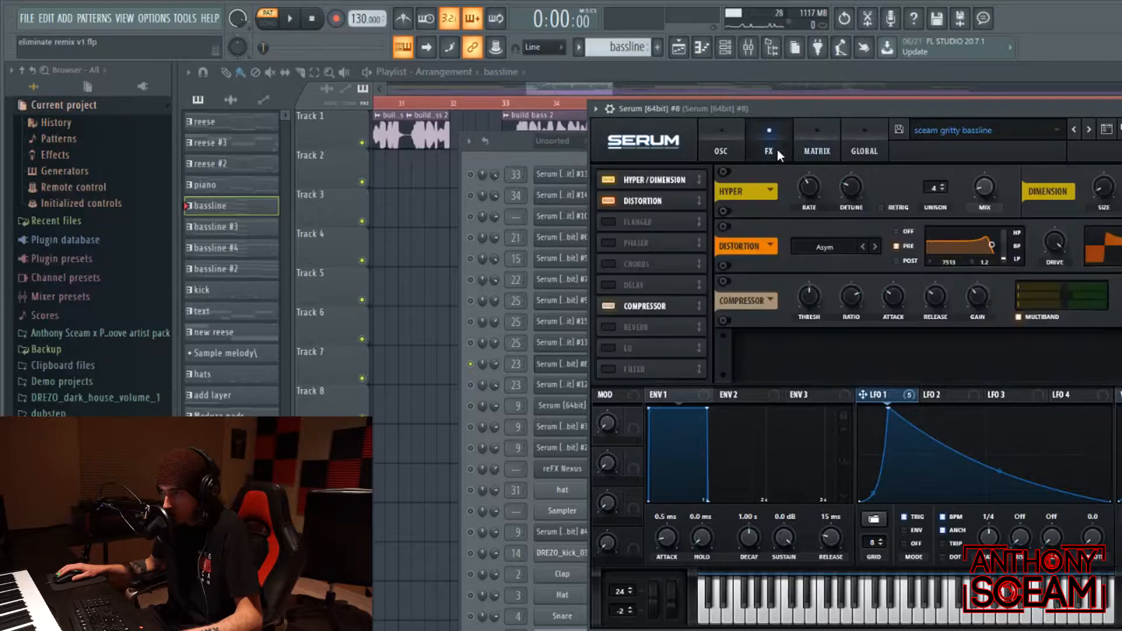
{"action": "left_click", "coordinate": [720, 135]}
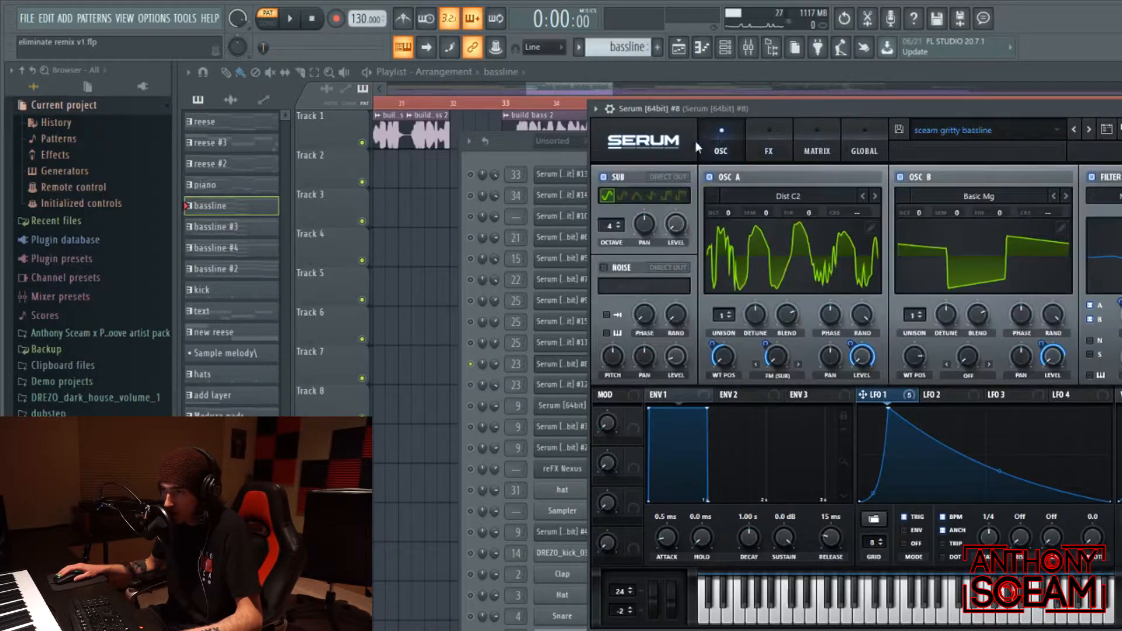
Enable Serum #5, #7, #9 and #15 alongside Serum #8 in the channel rack and audition the layered bassline
{"action": "left_click", "coordinate": [517, 157]}
{"action": "left_click", "coordinate": [471, 280]}
{"action": "left_click", "coordinate": [471, 300]}
{"action": "key", "text": "space"}
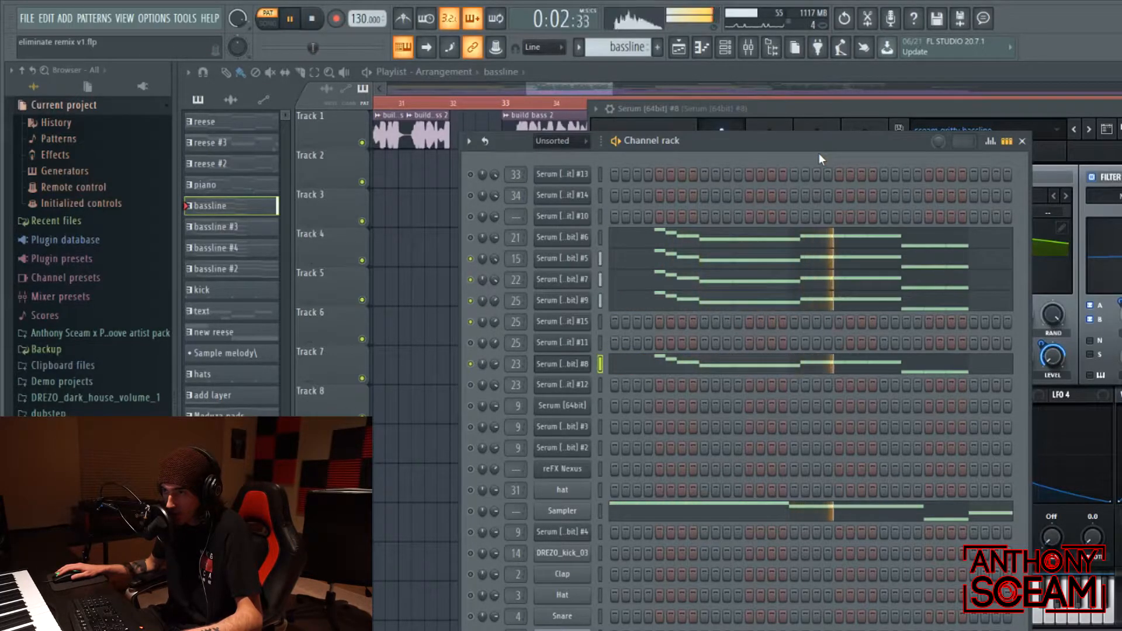
{"action": "key", "text": "space"}
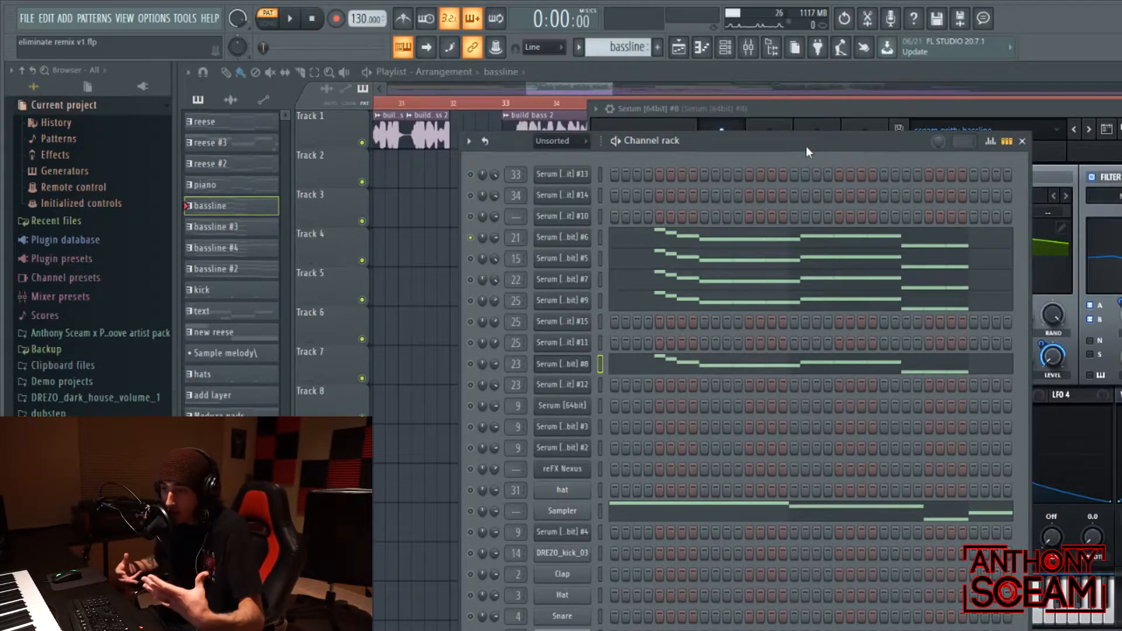
Audition the soloed Serum #6 channel in the bassline pattern
{"action": "key", "text": "space"}
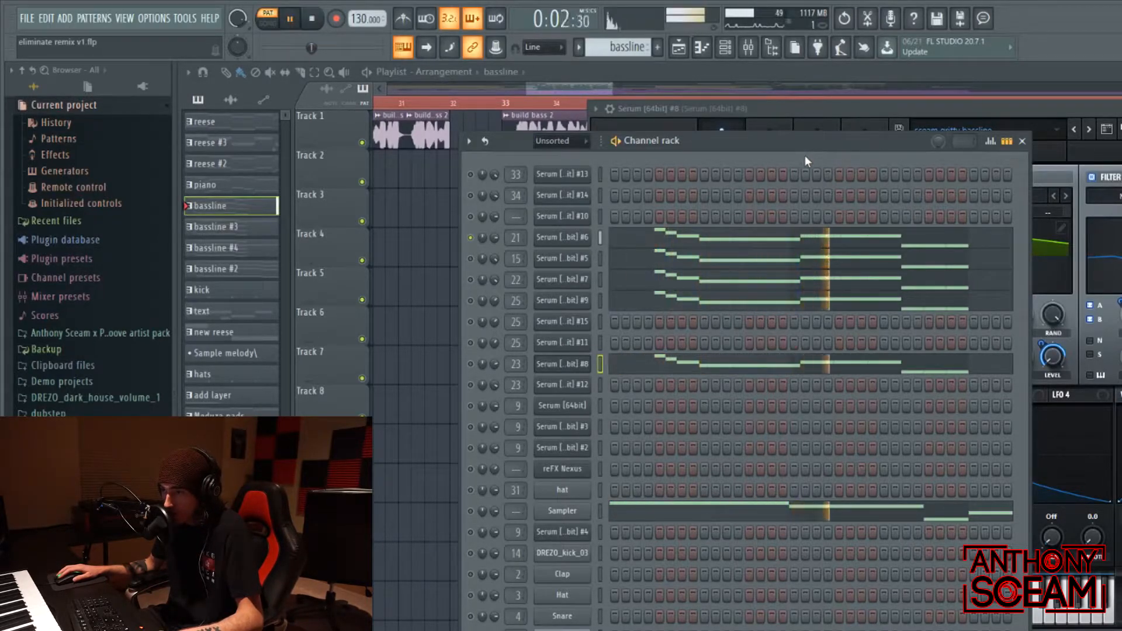
{"action": "key", "text": "space"}
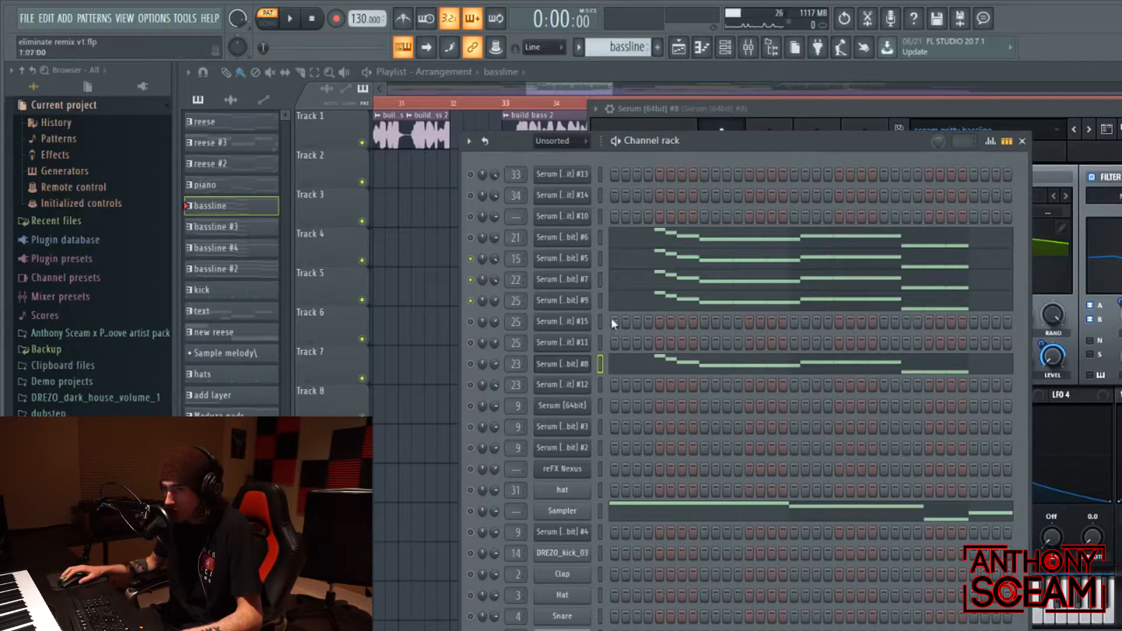
Solo Serum #7, open the mixer and inspect the Parametric EQ 2 curves on insert 22
{"action": "right_click", "coordinate": [472, 279]}
{"action": "left_click", "coordinate": [484, 290]}
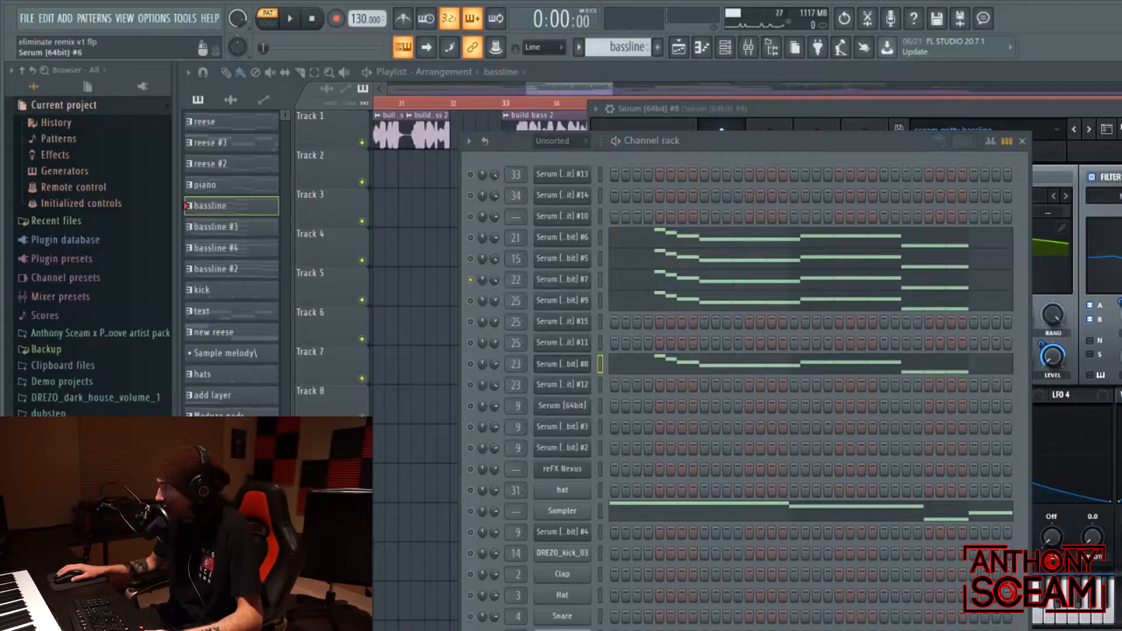
{"action": "key", "text": "F9"}
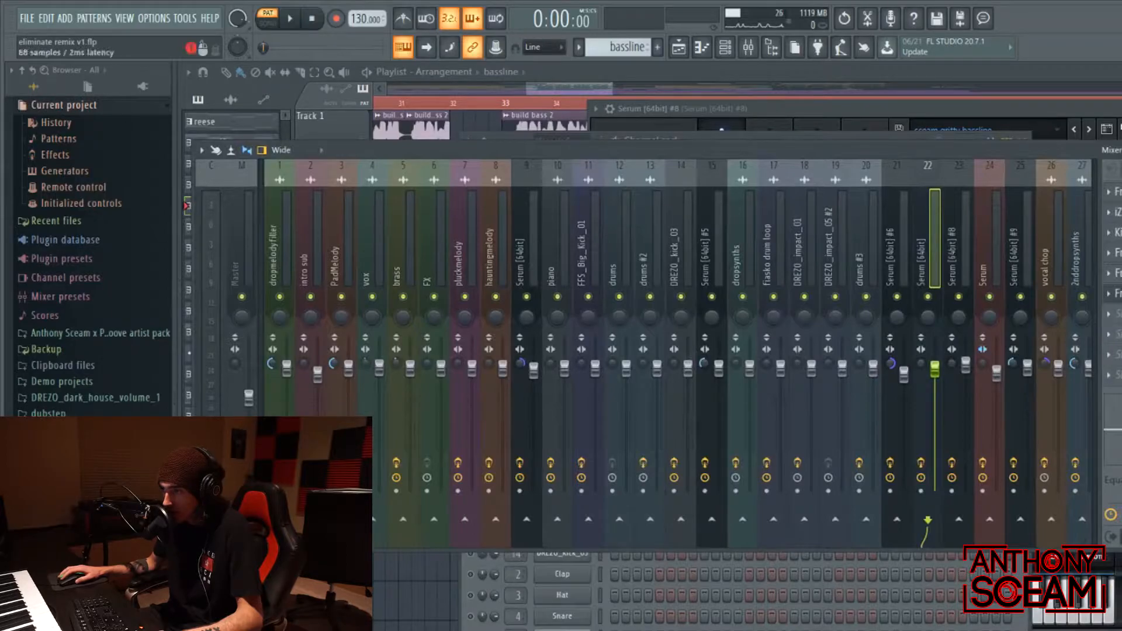
{"action": "left_click", "coordinate": [1114, 252]}
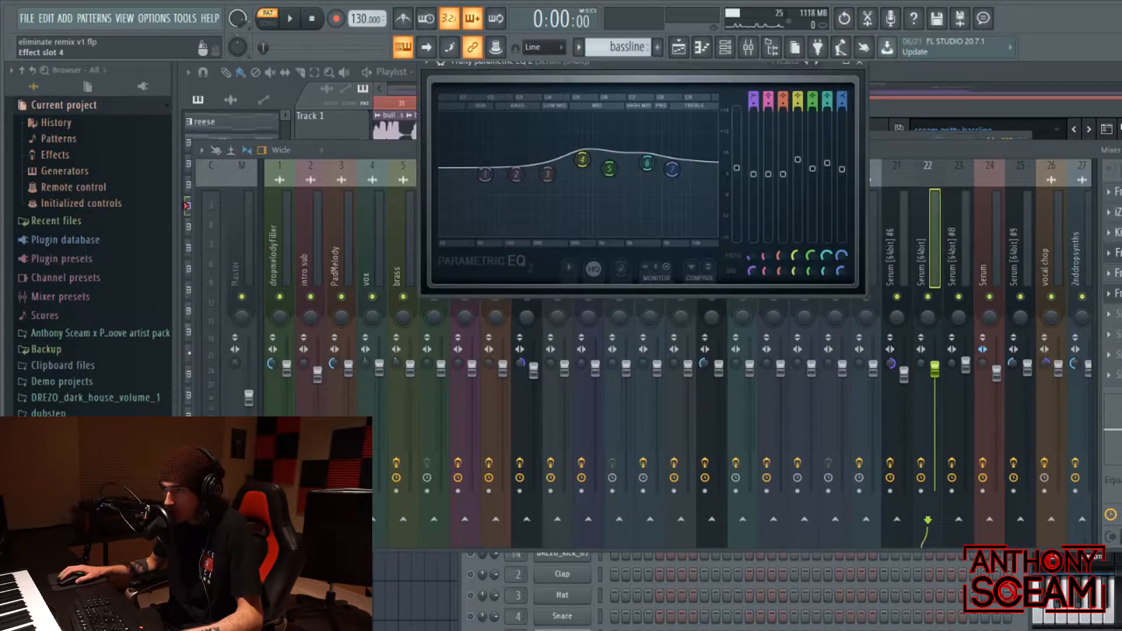
{"action": "left_click", "coordinate": [1114, 253]}
{"action": "left_click", "coordinate": [1113, 191]}
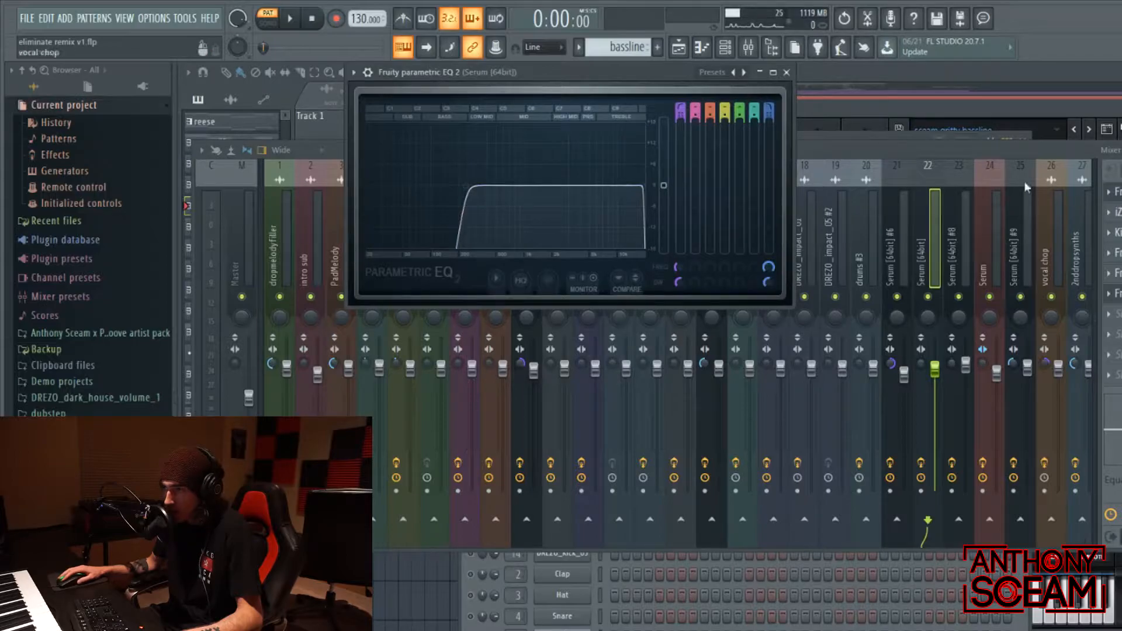
Solo and audition Serum #9 in the channel rack, and inspect the Parametric EQ 2 on its mixer insert 25
{"action": "left_click", "coordinate": [865, 157]}
{"action": "key", "text": "F6"}
{"action": "left_click", "coordinate": [470, 300]}
{"action": "key", "text": "space"}
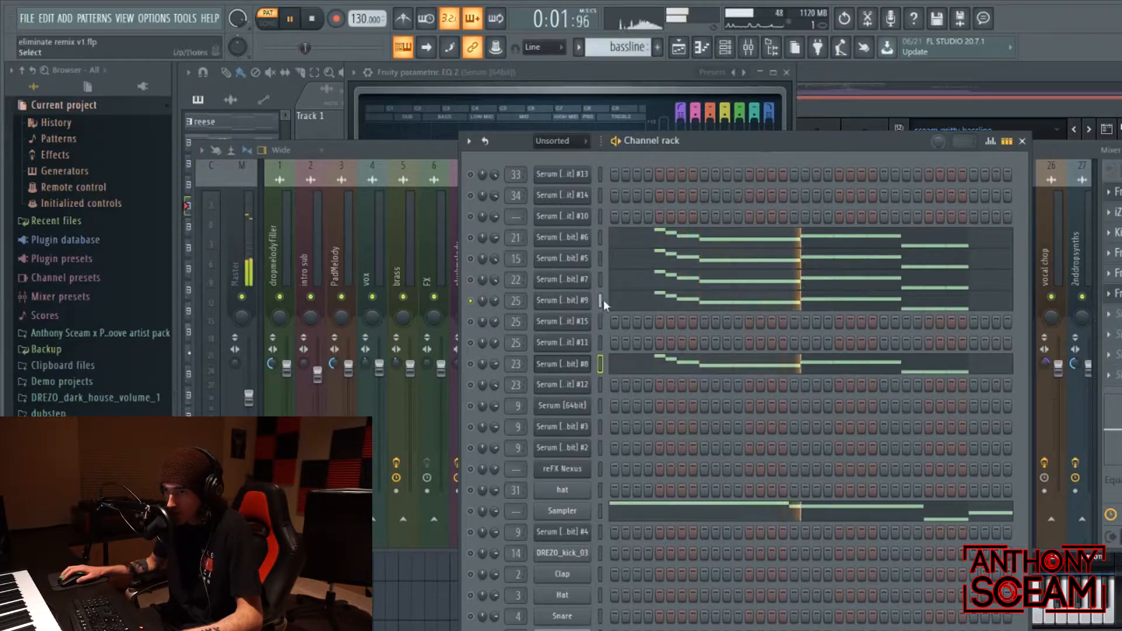
{"action": "left_click", "coordinate": [1043, 148]}
{"action": "key", "text": "space"}
{"action": "left_click", "coordinate": [1020, 256]}
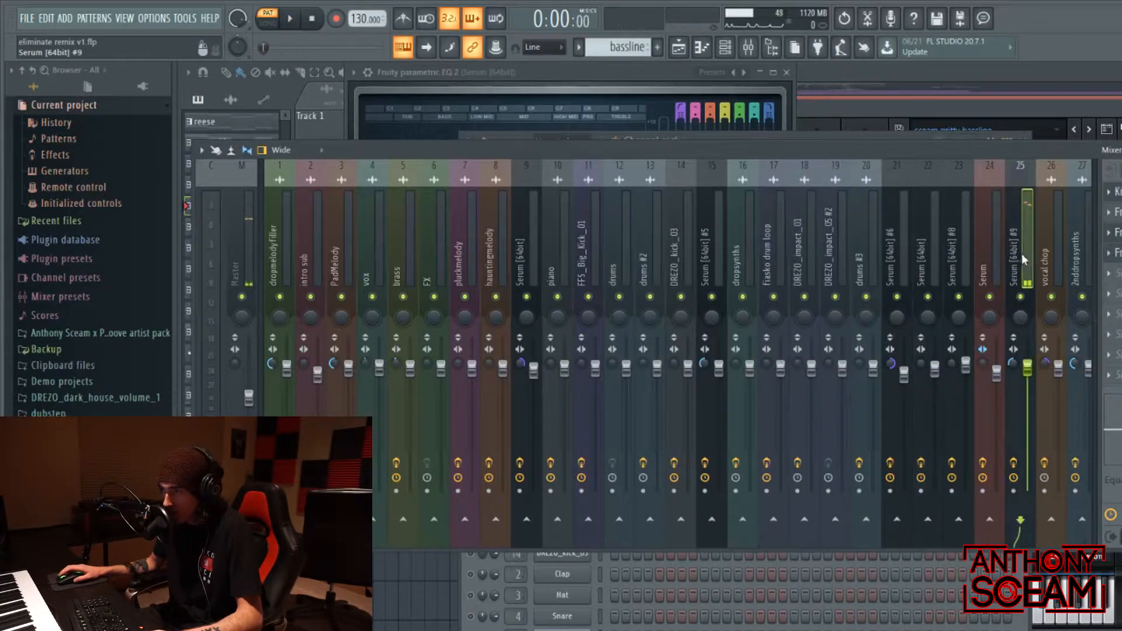
{"action": "left_click", "coordinate": [1113, 232]}
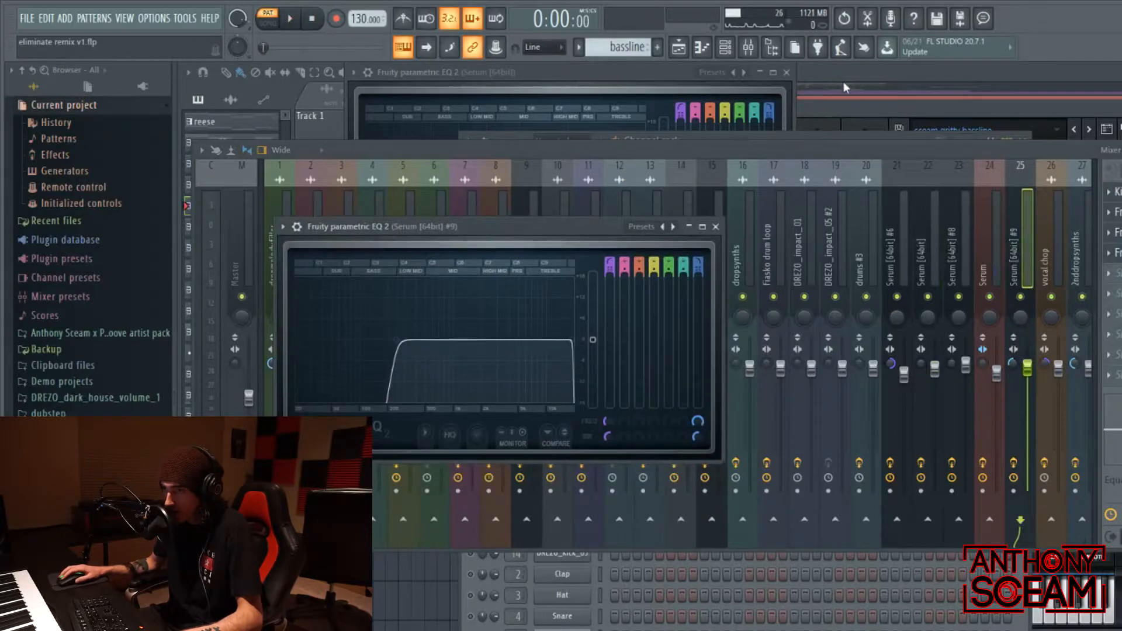
Return to the channel rack, solo Serum #8 and audition it while watching the mixer
{"action": "key", "text": "F6"}
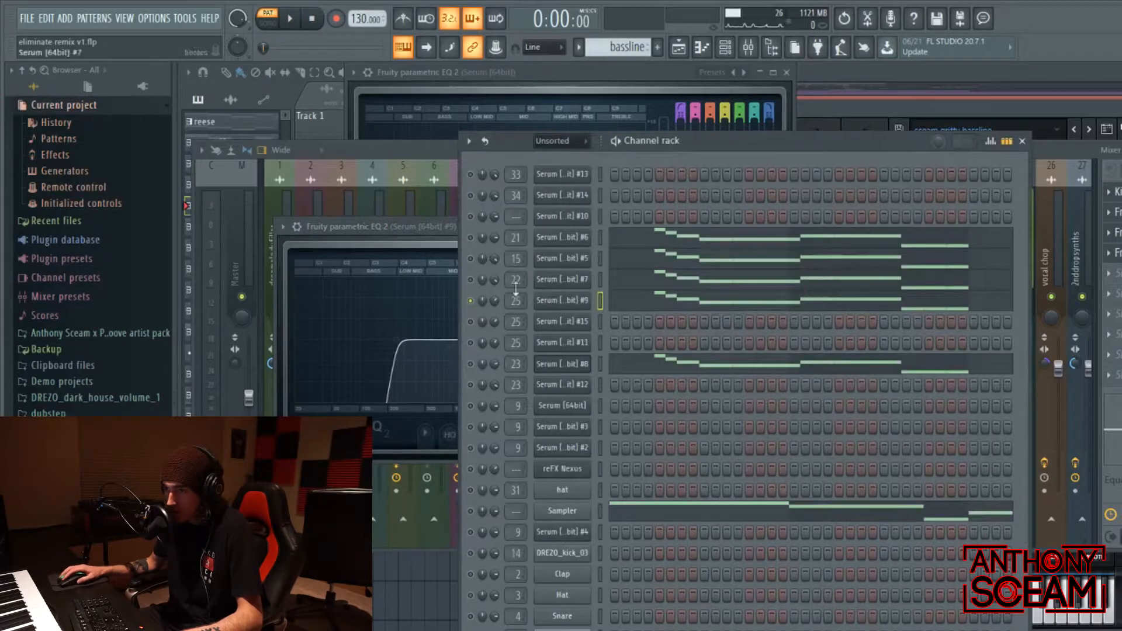
{"action": "right_click", "coordinate": [472, 363]}
{"action": "key", "text": "space"}
{"action": "left_click", "coordinate": [1053, 155]}
{"action": "key", "text": "space"}
Select the Serum #8 mixer insert 23 and inspect the plugins in its first three effect slots
{"action": "left_click", "coordinate": [959, 245]}
{"action": "left_click", "coordinate": [1117, 233]}
{"action": "left_click", "coordinate": [1117, 233]}
{"action": "left_click", "coordinate": [1117, 233]}
{"action": "left_click", "coordinate": [1118, 233]}
{"action": "left_click", "coordinate": [1118, 212]}
{"action": "left_click", "coordinate": [1117, 213]}
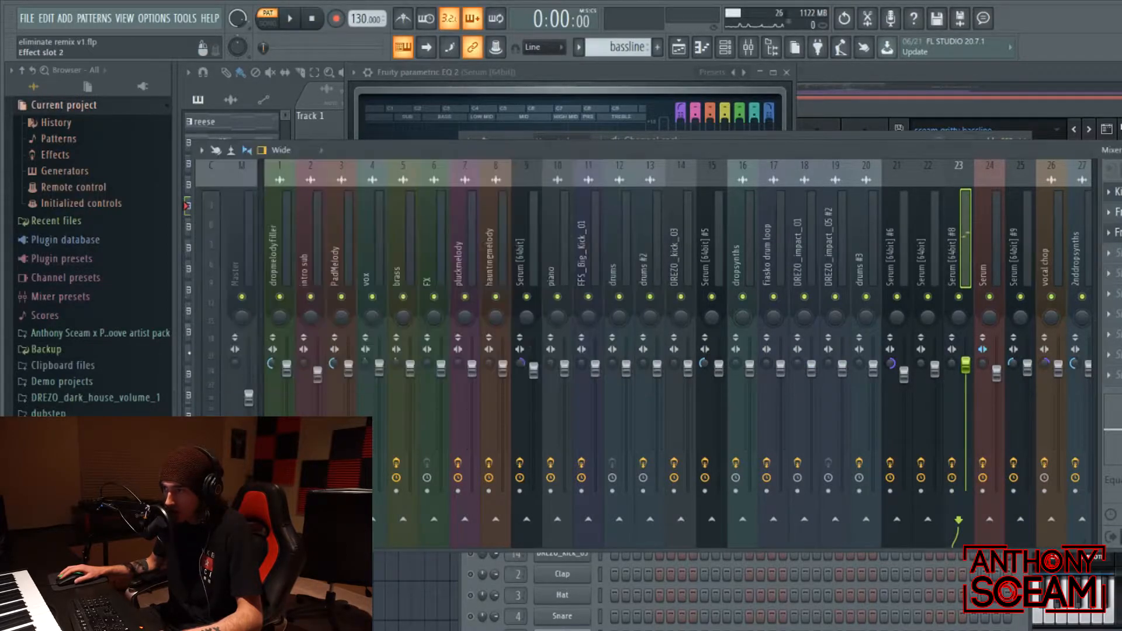
{"action": "left_click", "coordinate": [1118, 192]}
{"action": "left_click", "coordinate": [1117, 192]}
Switch between the Serum #8 synth and the mixer, selecting the Serum #6 insert
{"action": "left_click", "coordinate": [929, 134]}
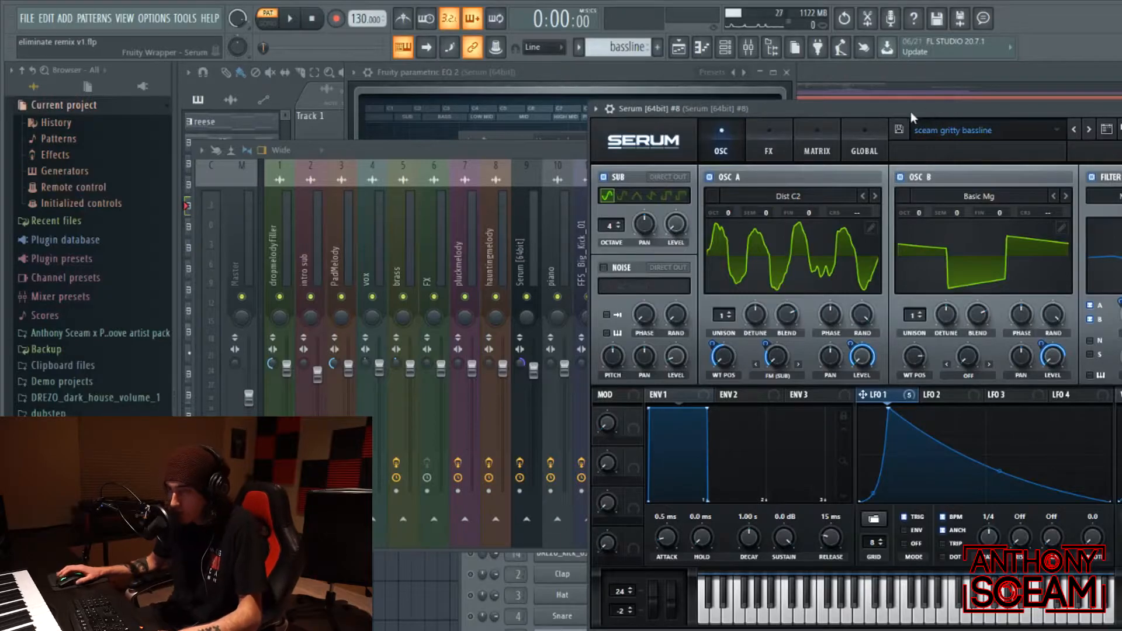
{"action": "left_click", "coordinate": [527, 169]}
{"action": "left_click", "coordinate": [896, 266]}
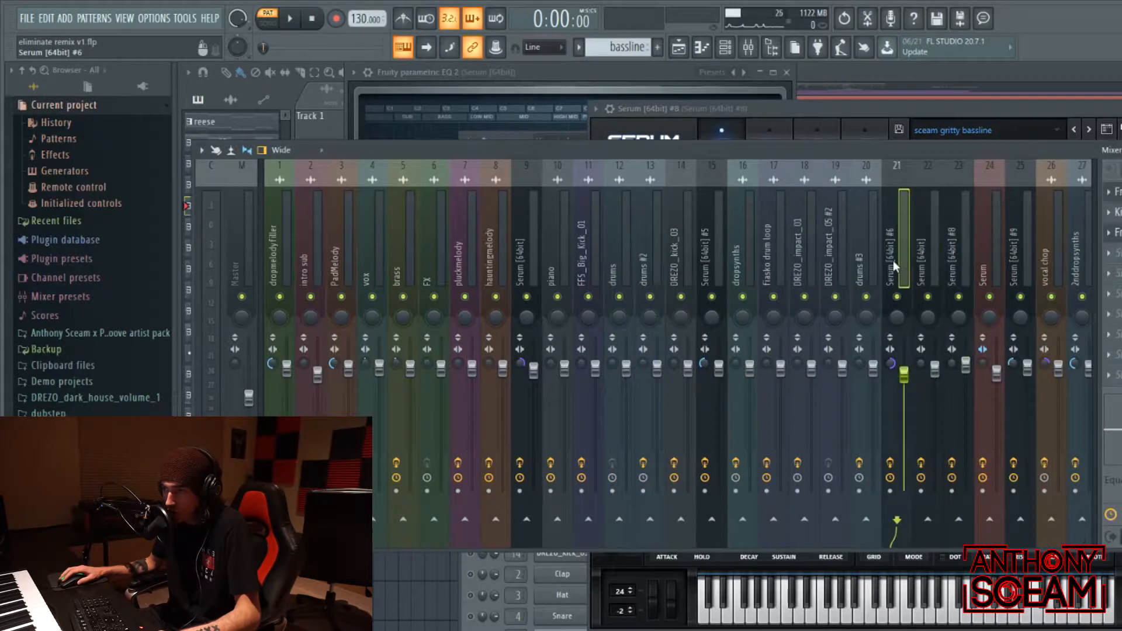
{"action": "left_click", "coordinate": [871, 106]}
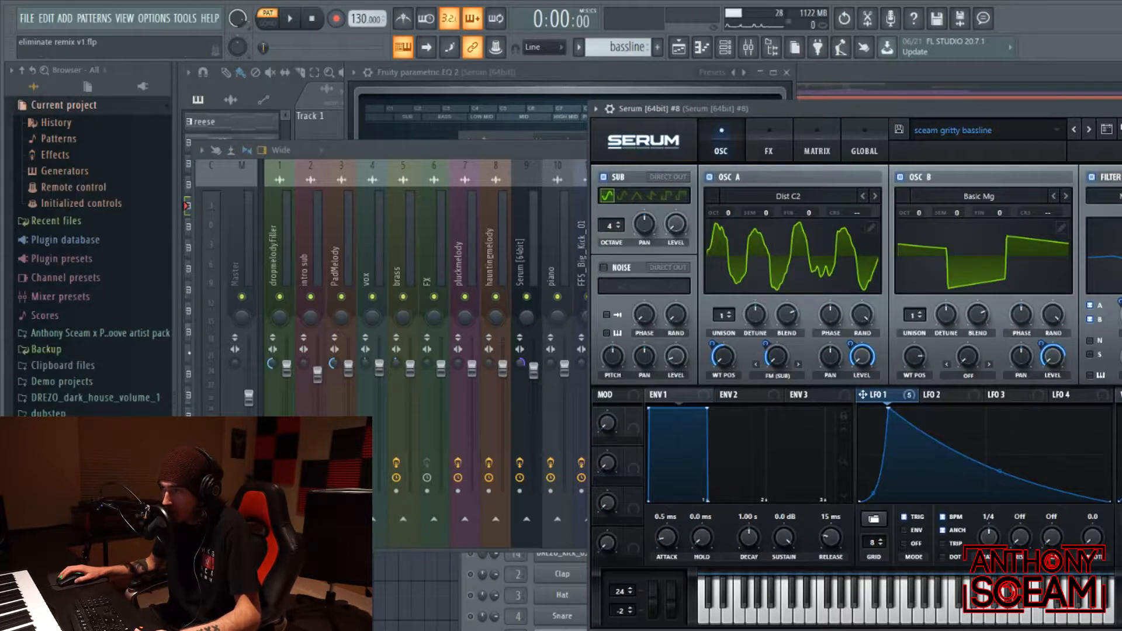
{"action": "left_click", "coordinate": [577, 321]}
{"action": "left_click", "coordinate": [812, 115]}
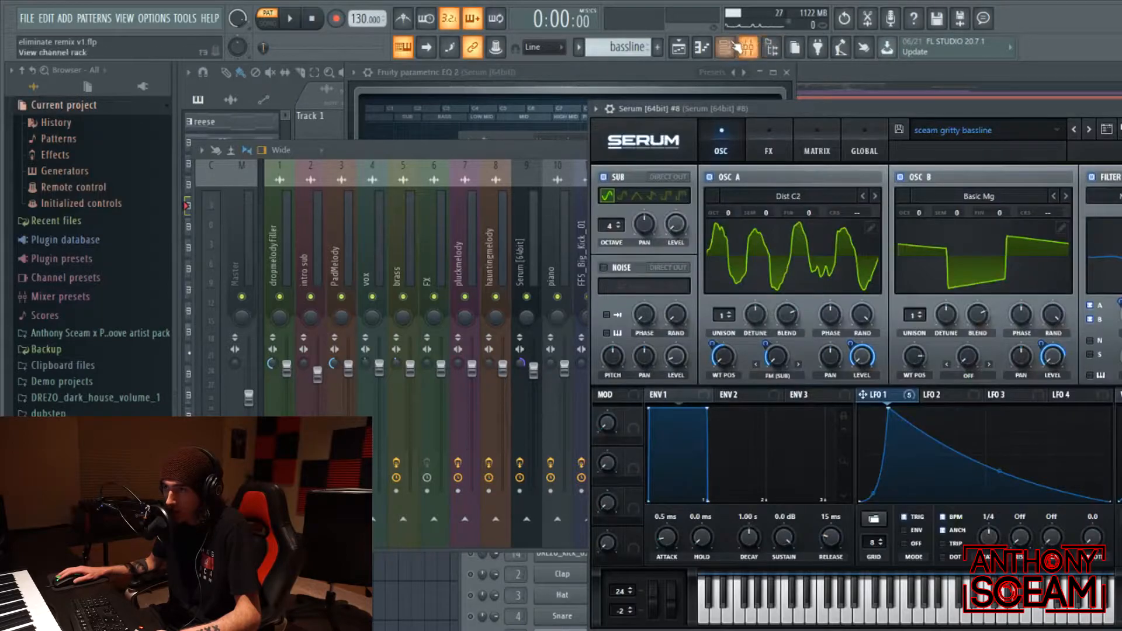
Return to the channel rack and toggle solo on the Serum #6 channel twice
{"action": "left_click", "coordinate": [748, 47]}
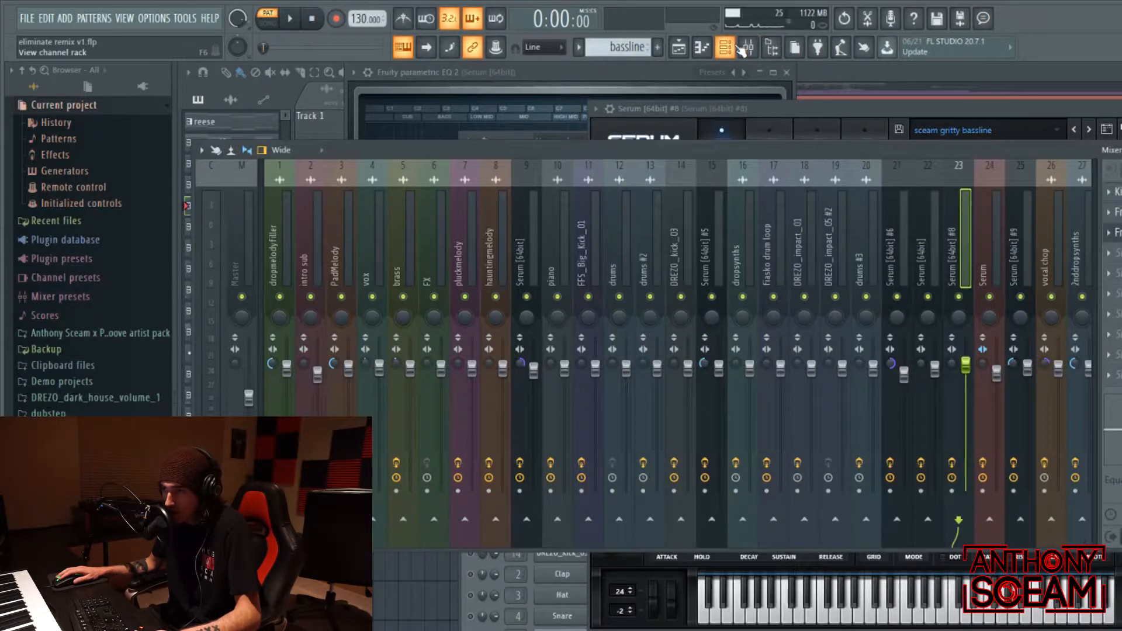
{"action": "left_click", "coordinate": [734, 47]}
{"action": "right_click", "coordinate": [473, 239]}
{"action": "left_click", "coordinate": [492, 246]}
{"action": "right_click", "coordinate": [473, 239]}
{"action": "left_click", "coordinate": [493, 248]}
Return to the playlist and look over the drop's lower tracks around bars 33 to 41
{"action": "left_click", "coordinate": [959, 76]}
{"action": "left_click_drag", "start_coordinate": [583, 93], "coordinate": [582, 96]}
{"action": "scroll", "coordinate": [464, 318], "scroll_direction": "down", "scroll_amount": 4}
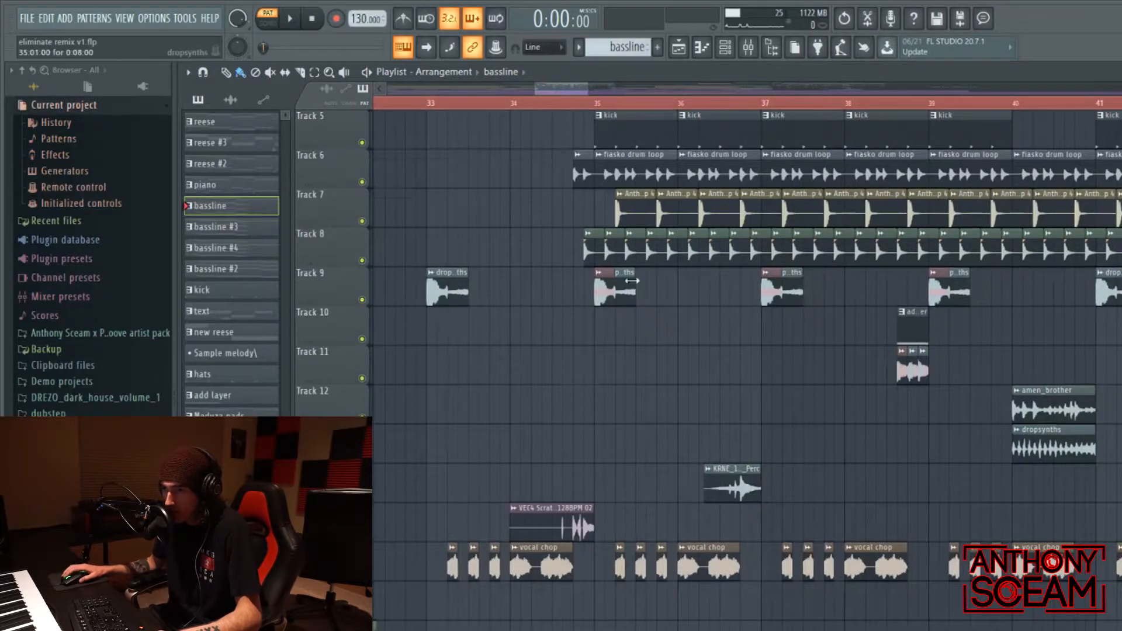
Play the arrangement from bar 32 to hear the vox clips leading into the drop
{"action": "scroll", "coordinate": [611, 271], "scroll_direction": "up", "scroll_amount": 4}
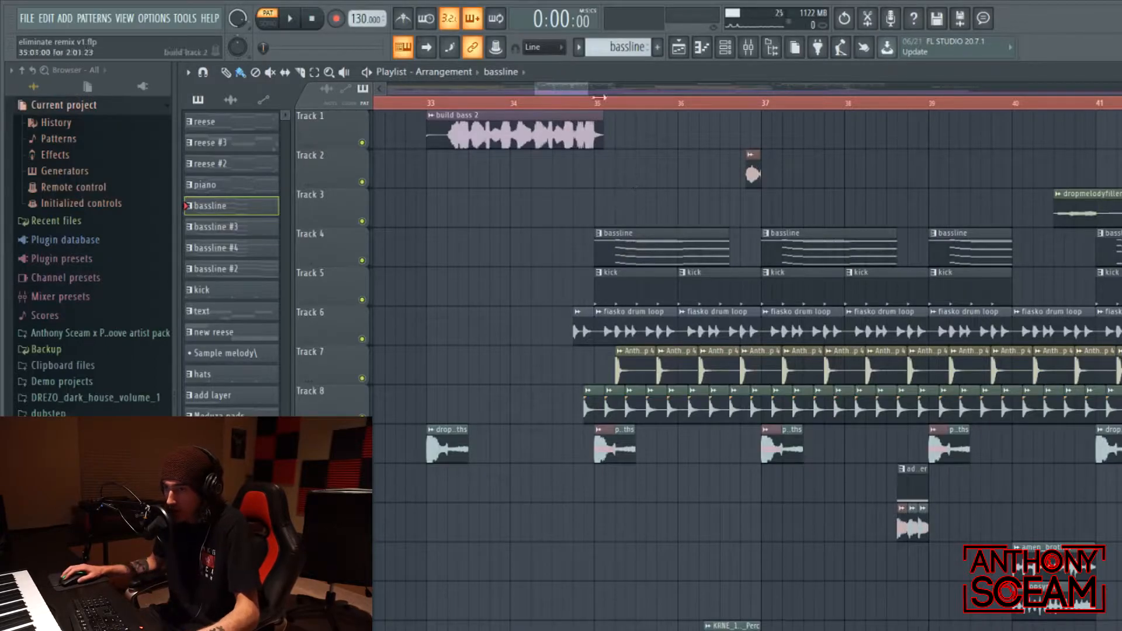
{"action": "left_click_drag", "start_coordinate": [569, 89], "coordinate": [549, 102]}
{"action": "scroll", "coordinate": [608, 192], "scroll_direction": "down", "scroll_amount": 5}
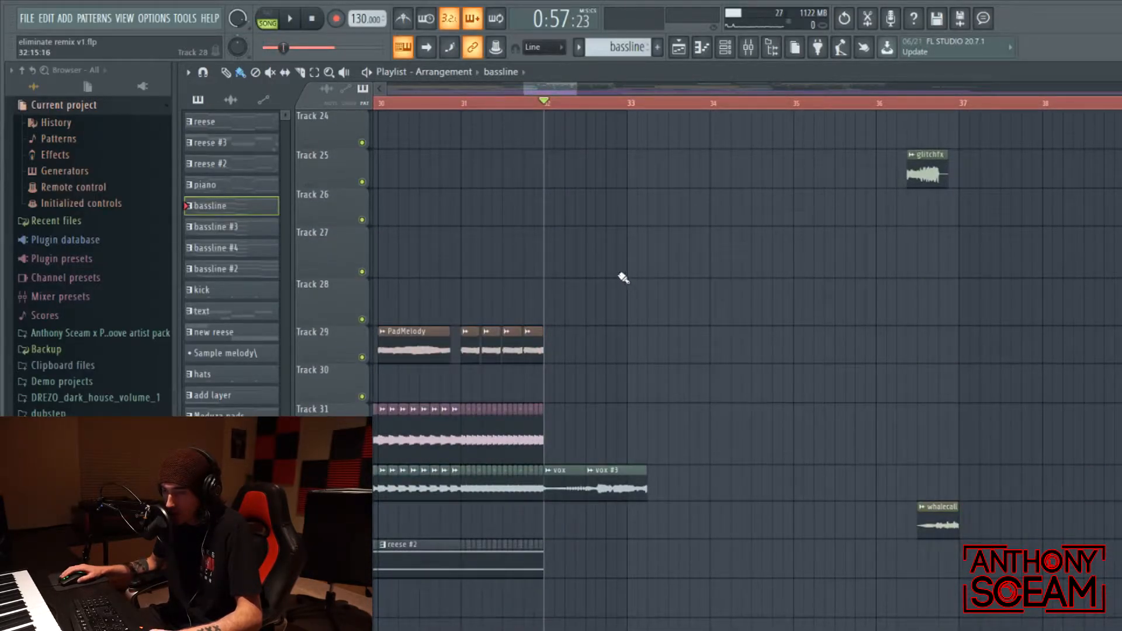
{"action": "key", "text": "space"}
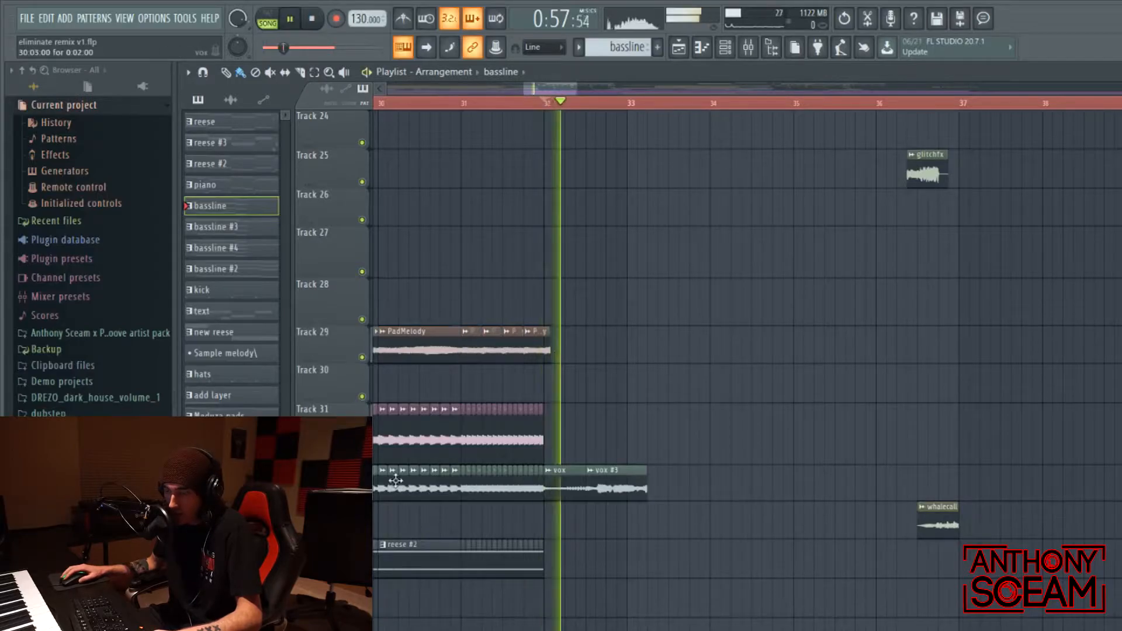
{"action": "key", "text": "space"}
Solo Track 9 with the dropsynths clips and play it twice from bar 33
{"action": "scroll", "coordinate": [610, 525], "scroll_direction": "up", "scroll_amount": 3}
{"action": "scroll", "coordinate": [610, 525], "scroll_direction": "up", "scroll_amount": 4}
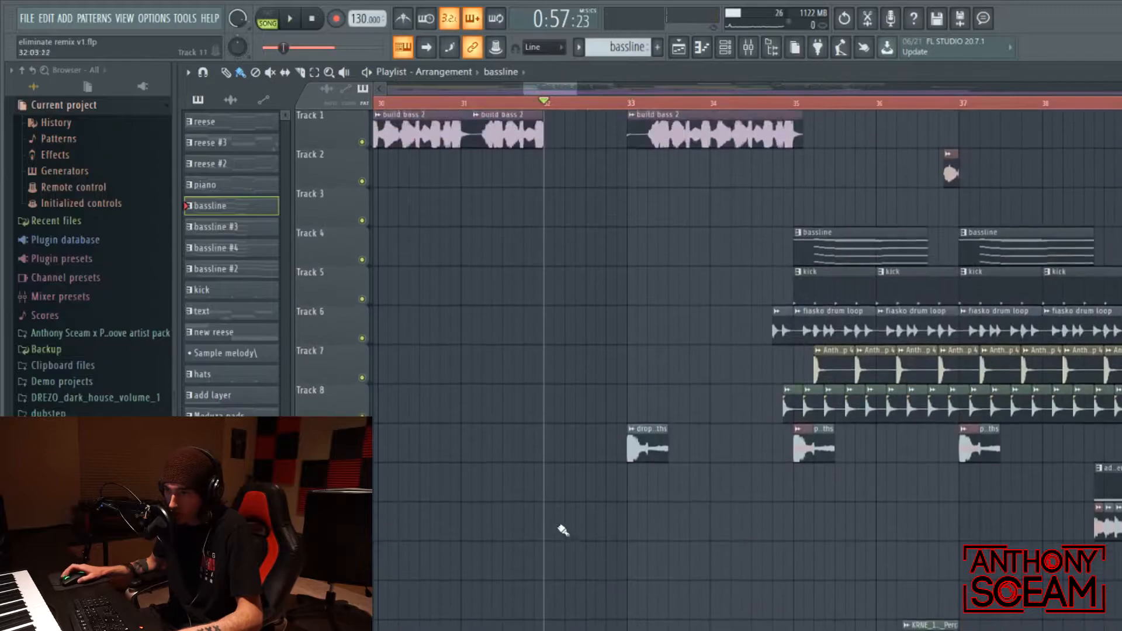
{"action": "left_click", "coordinate": [629, 103]}
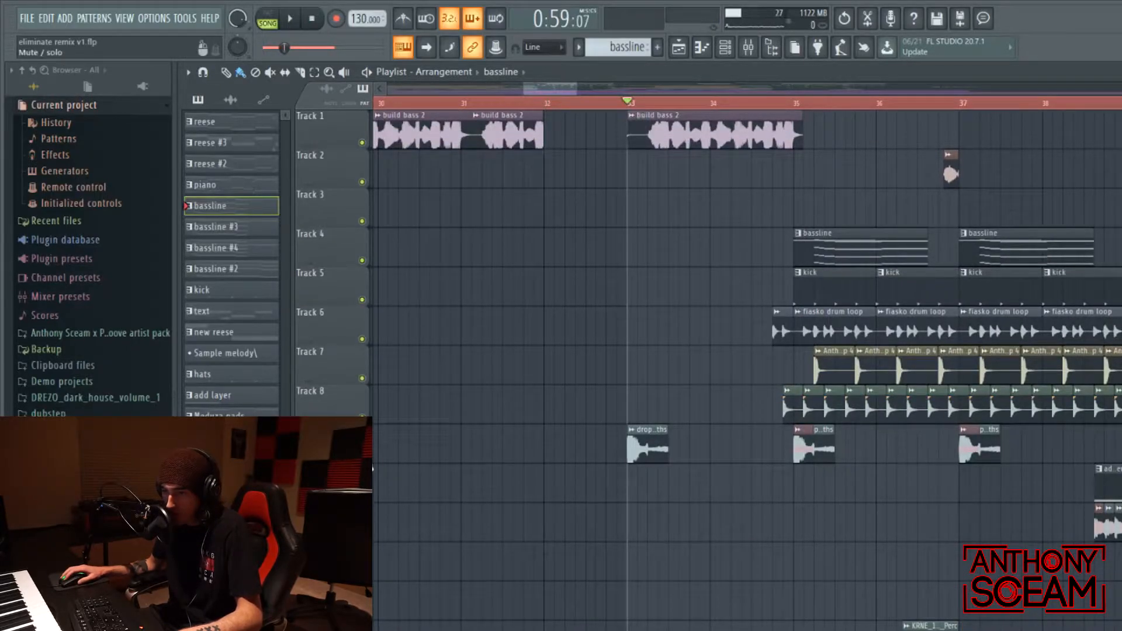
{"action": "right_click", "coordinate": [361, 417]}
{"action": "key", "text": "space"}
{"action": "key", "text": "space"}
{"action": "key", "text": "space"}
{"action": "key", "text": "space"}
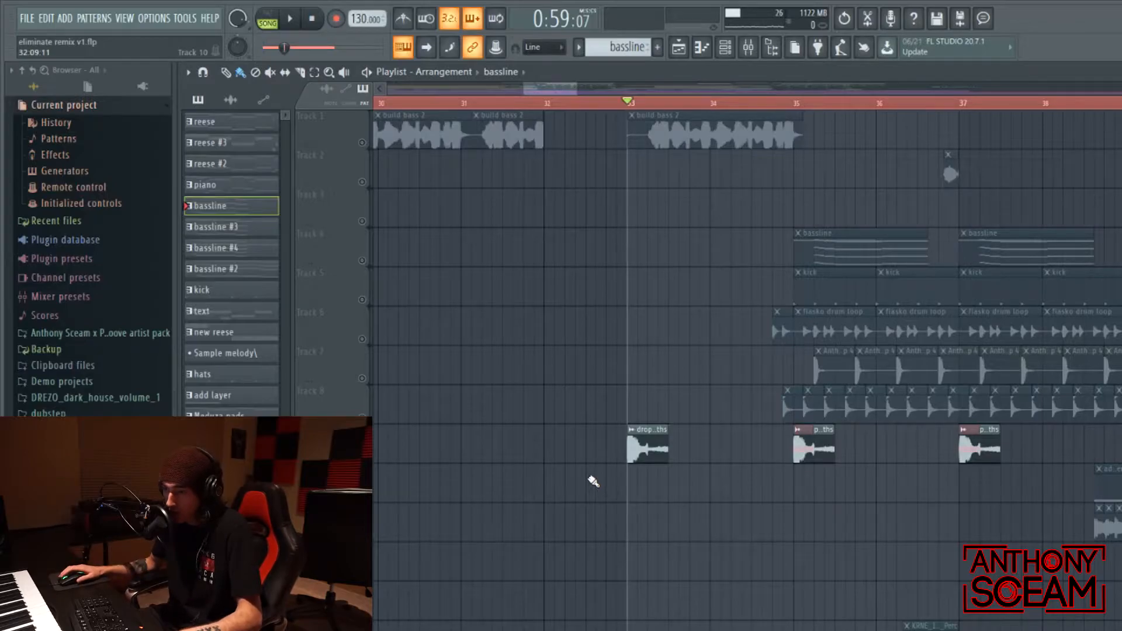
Solo the build bass 2 track, play it from bar 33, and bring the other tracks back in during playback
{"action": "right_click", "coordinate": [362, 143]}
{"action": "key", "text": "space"}
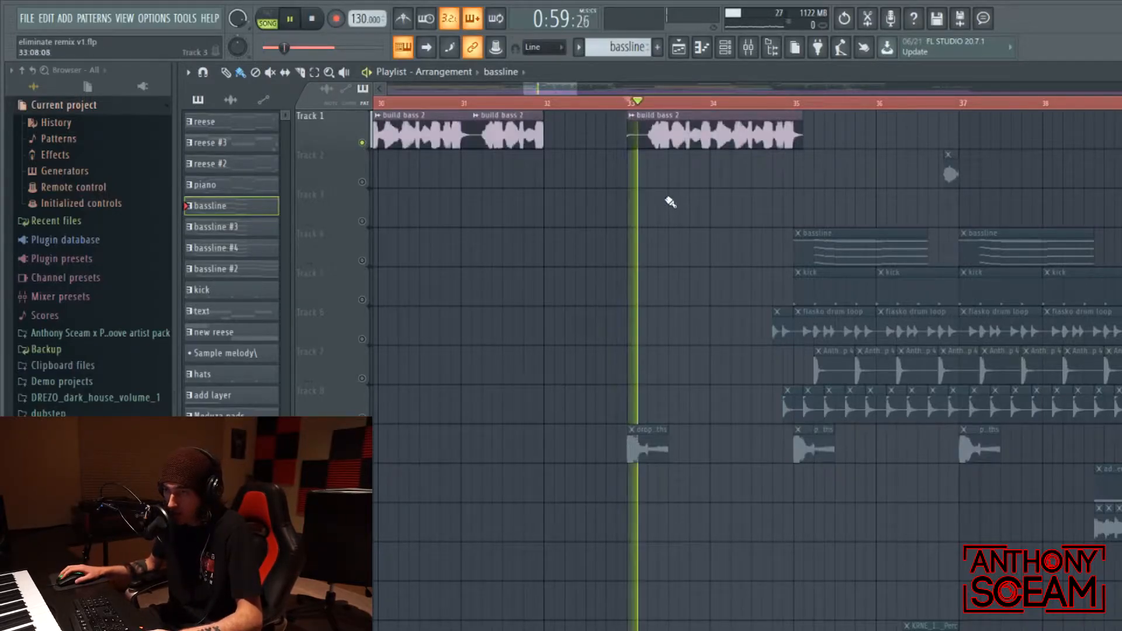
{"action": "right_click", "coordinate": [362, 143]}
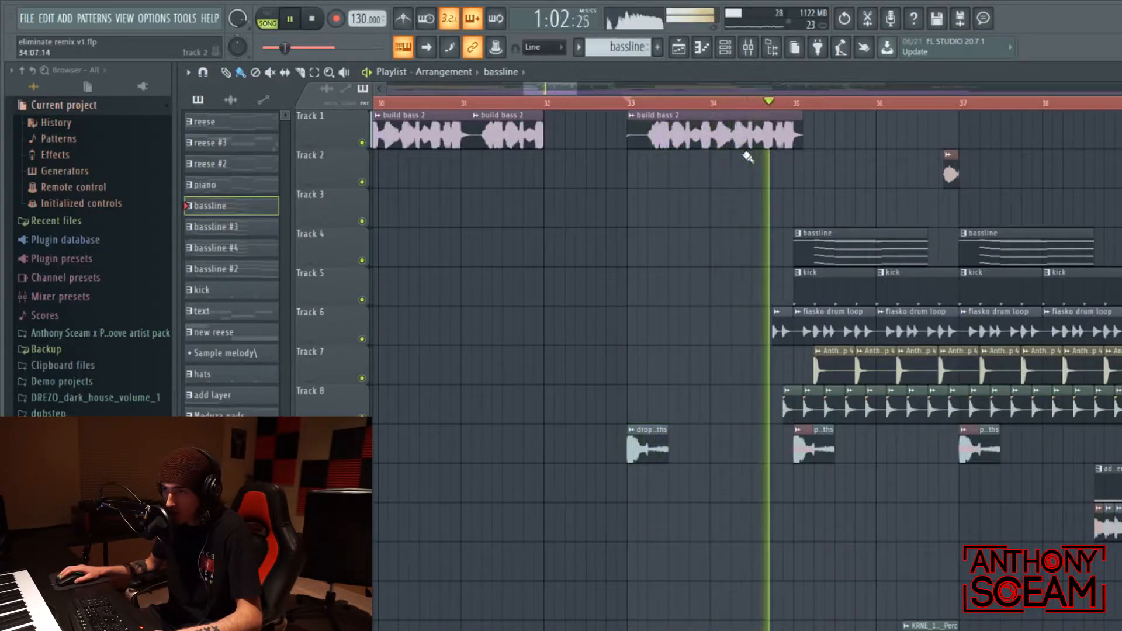
{"action": "key", "text": "space"}
Examine the automation clips on the lower tracks, including the build bass DJMFilter and ValhallaRoom mix level curves around bar 33
{"action": "scroll", "coordinate": [708, 153], "scroll_direction": "down", "scroll_amount": 13}
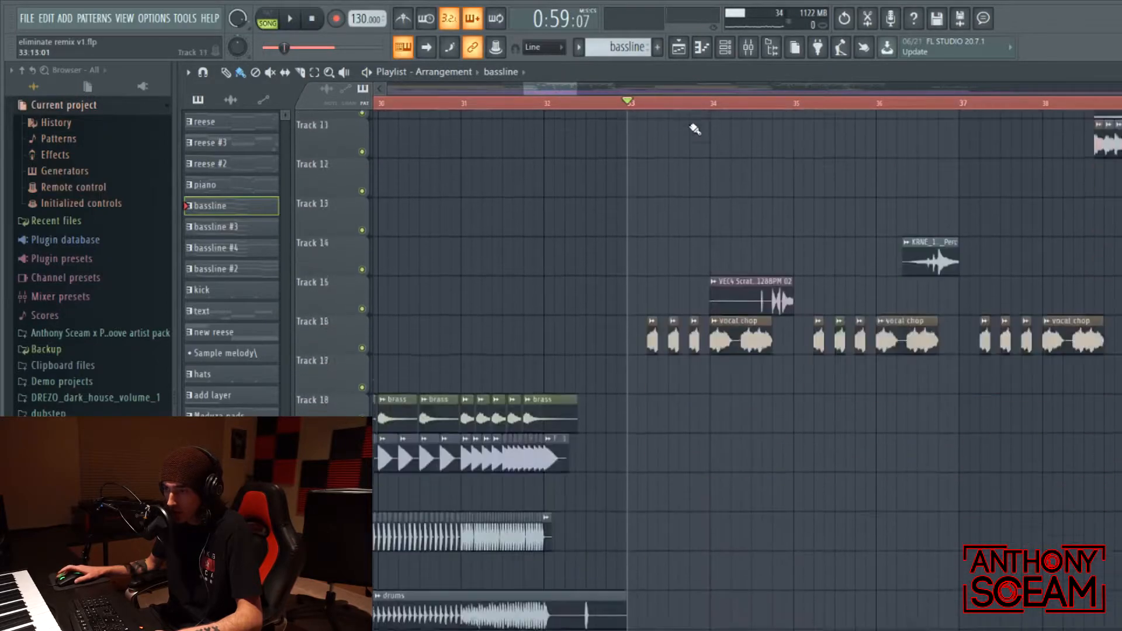
{"action": "scroll", "coordinate": [707, 225], "scroll_direction": "down", "scroll_amount": 6}
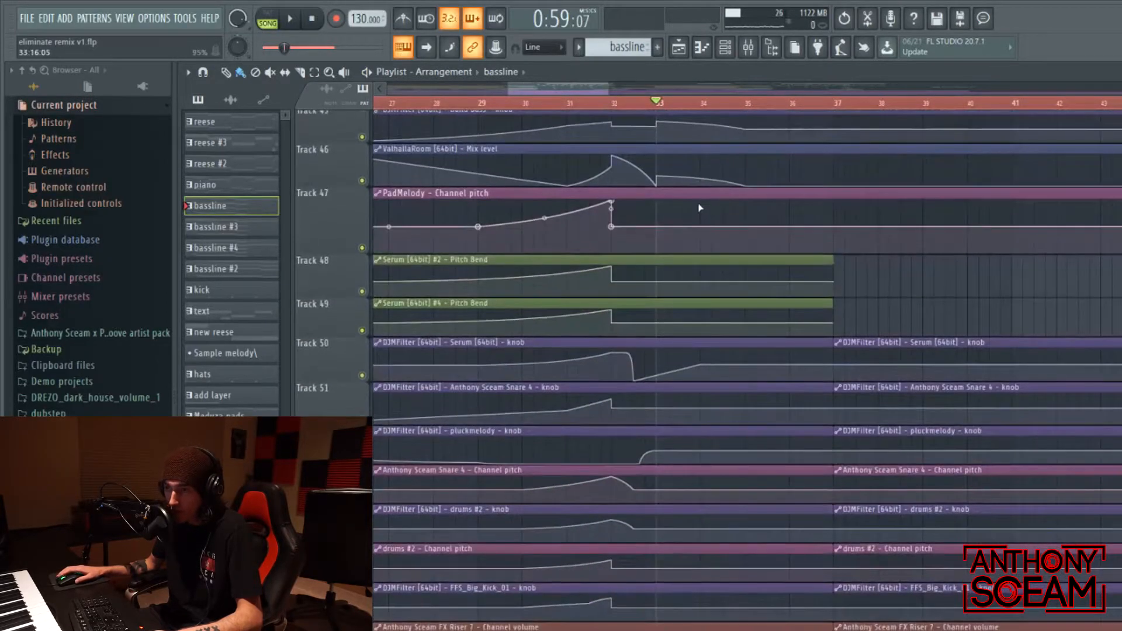
{"action": "scroll", "coordinate": [672, 257], "scroll_direction": "up", "scroll_amount": 3}
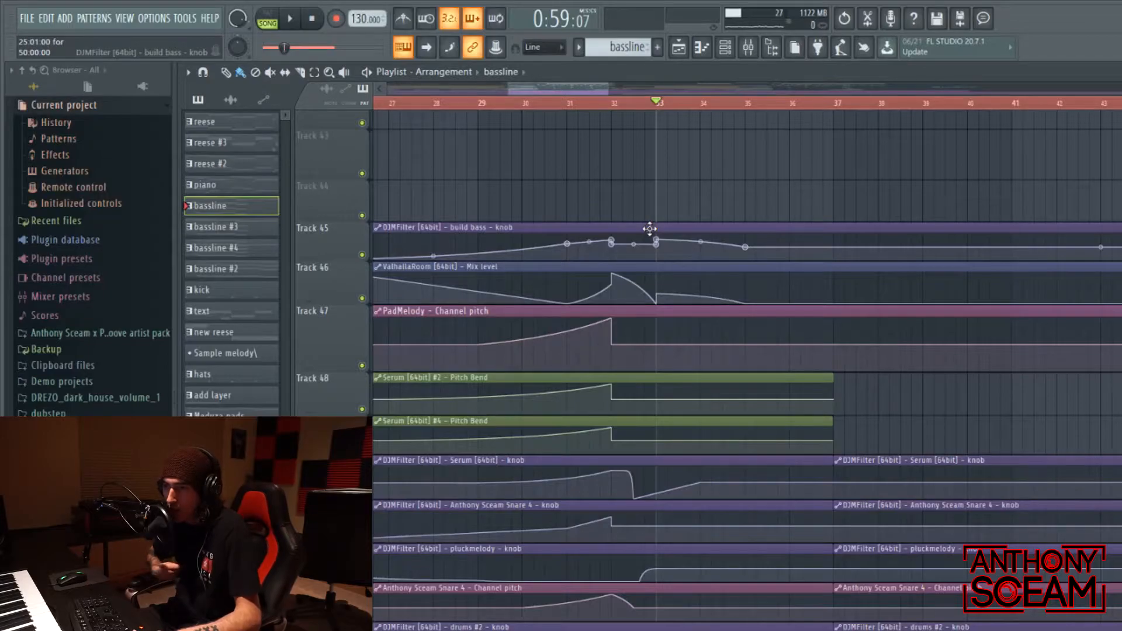
{"action": "scroll", "coordinate": [676, 280], "scroll_direction": "up", "scroll_amount": 3}
{"action": "scroll", "coordinate": [682, 281], "scroll_direction": "down", "scroll_amount": 3}
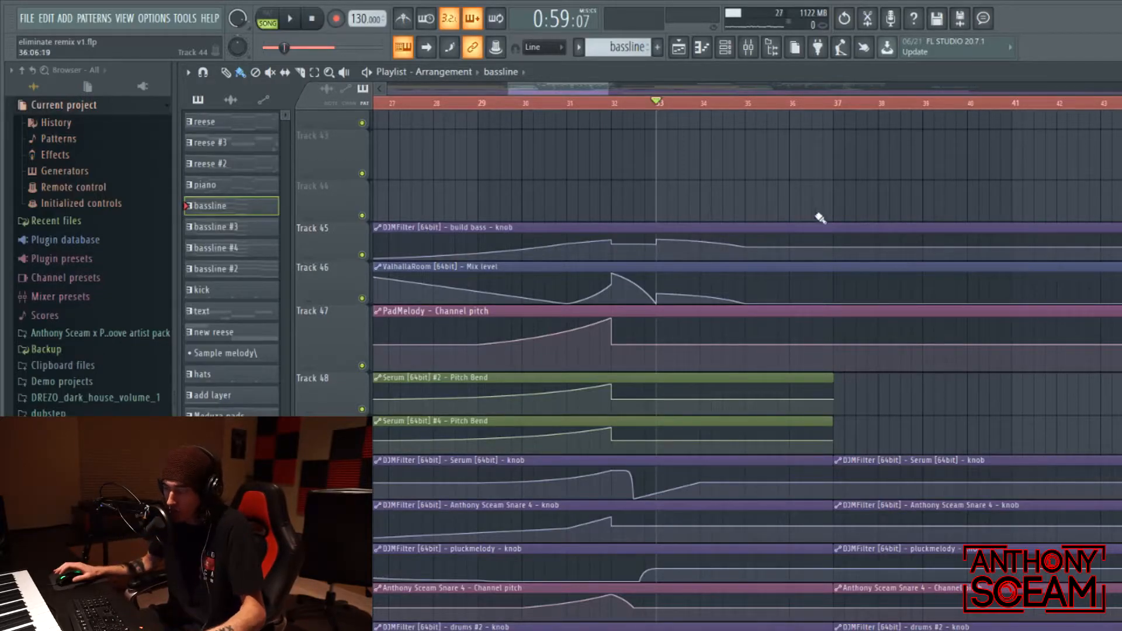
{"action": "scroll", "coordinate": [719, 255], "scroll_direction": "up", "scroll_amount": 12}
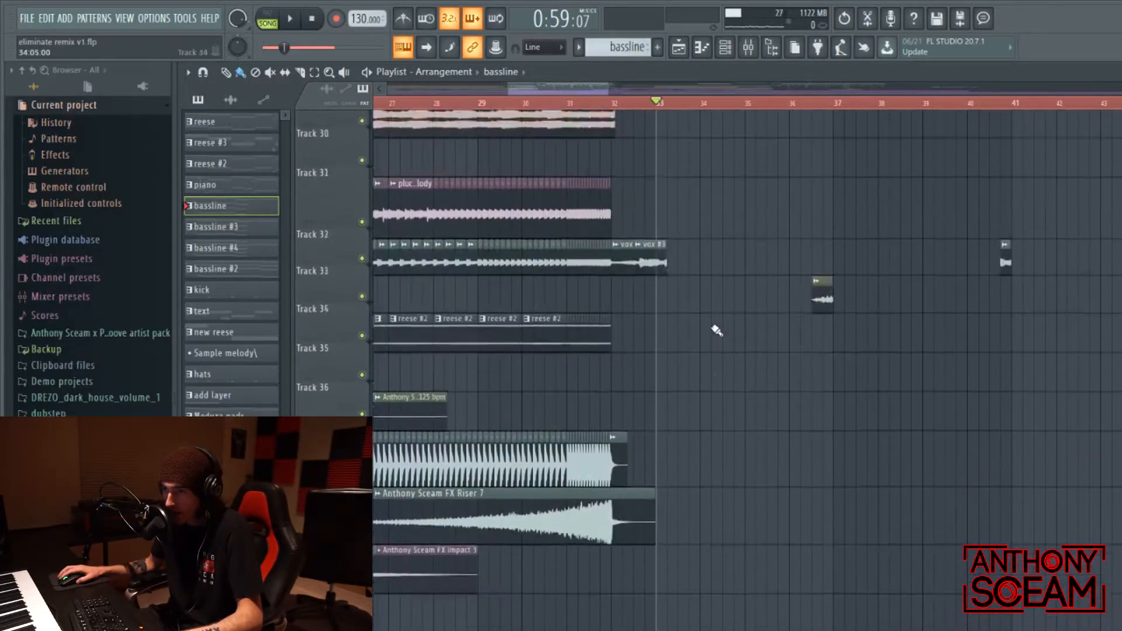
{"action": "scroll", "coordinate": [722, 347], "scroll_direction": "up", "scroll_amount": 2}
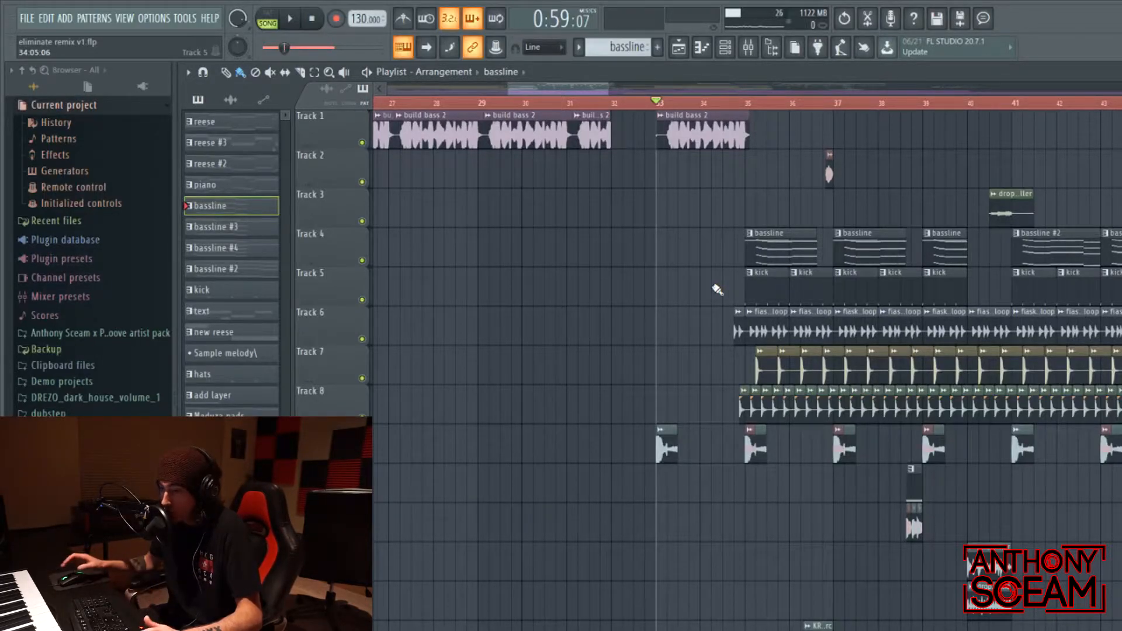
Toggle solo on and off for the vocal chop track, Track 16, and bring up the mixer
{"action": "scroll", "coordinate": [716, 295], "scroll_direction": "down", "scroll_amount": 5}
{"action": "scroll", "coordinate": [713, 304], "scroll_direction": "down", "scroll_amount": 3}
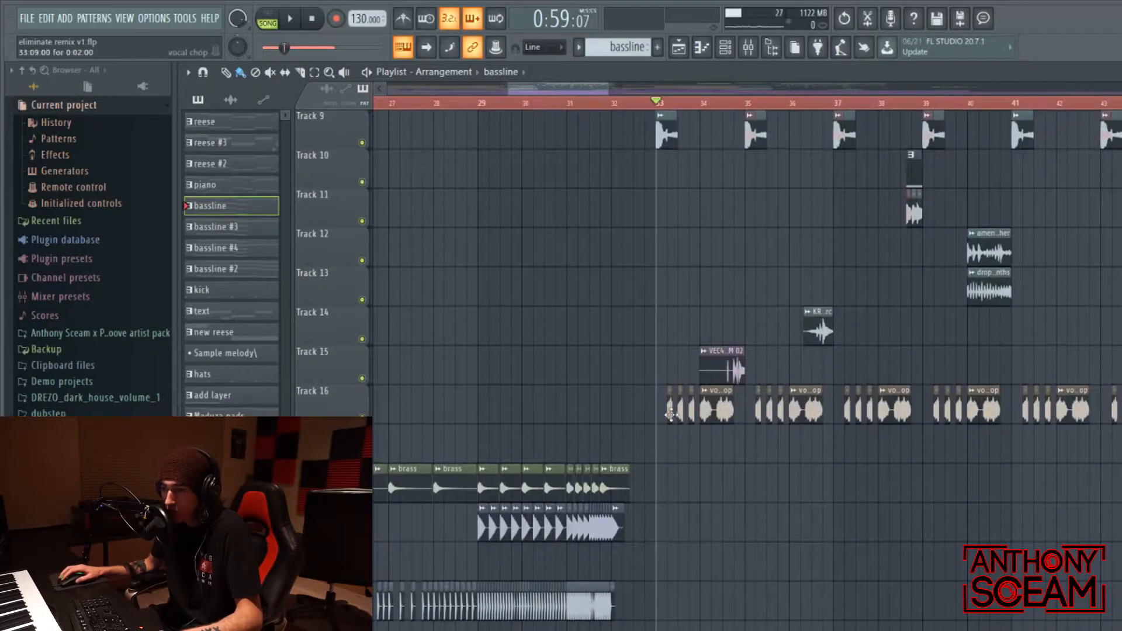
{"action": "left_click", "coordinate": [362, 417], "text": "ctrl"}
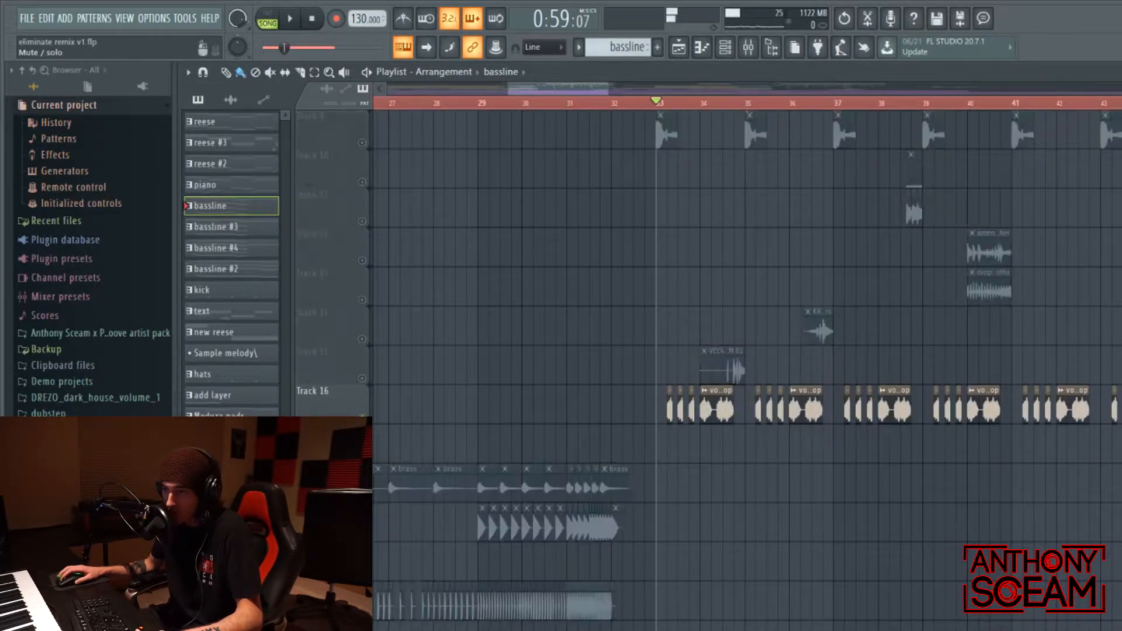
{"action": "left_click", "coordinate": [362, 417], "text": "ctrl"}
{"action": "key", "text": "F9"}
{"action": "key", "text": "F9"}
Play the drop from bar 33 twice with all tracks active to hear the vocal chops in context
{"action": "key", "text": "space"}
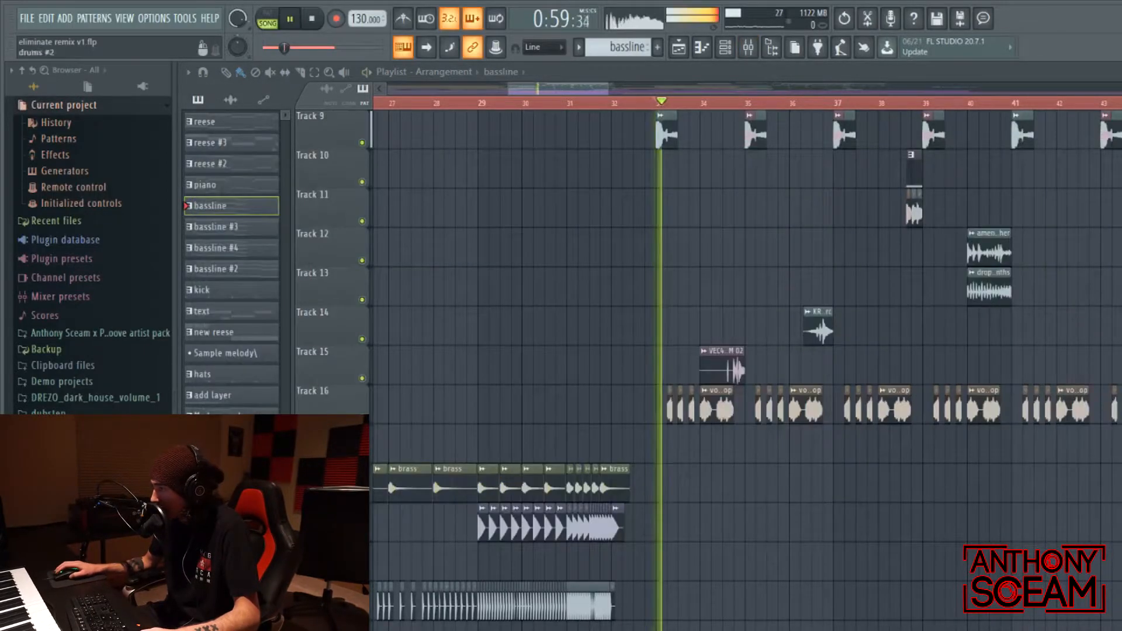
{"action": "key", "text": "space"}
{"action": "key", "text": "space"}
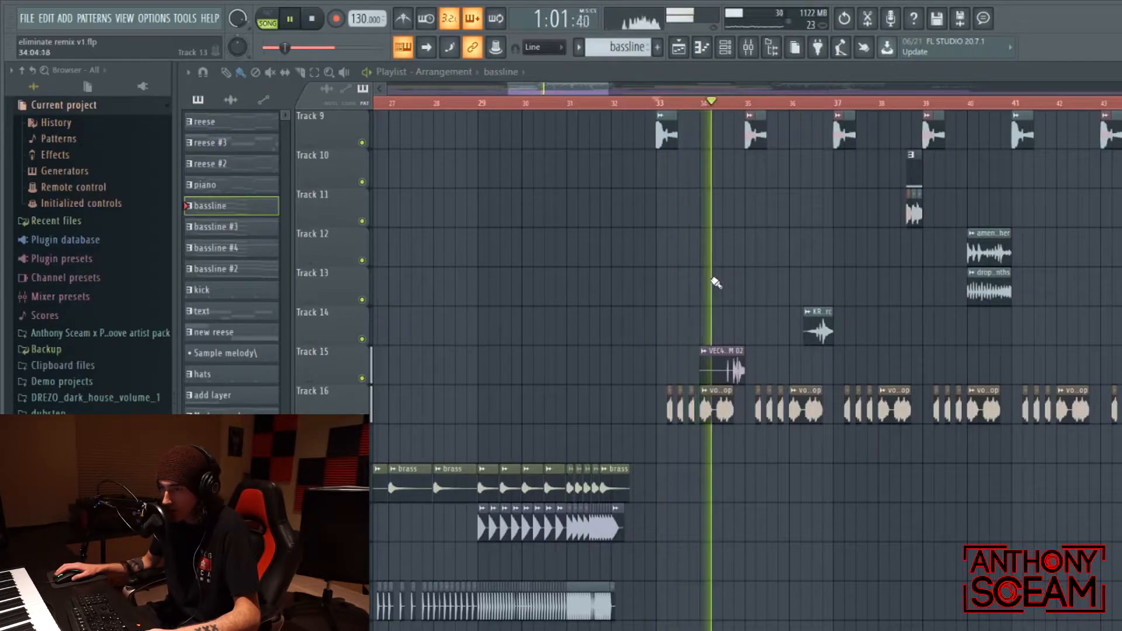
{"action": "key", "text": "space"}
Inspect the vocal chop's Fruity Reeverb 2 and Fruity Delay 3, playing from bar 35, and close the plugins
{"action": "left_click", "coordinate": [768, 105]}
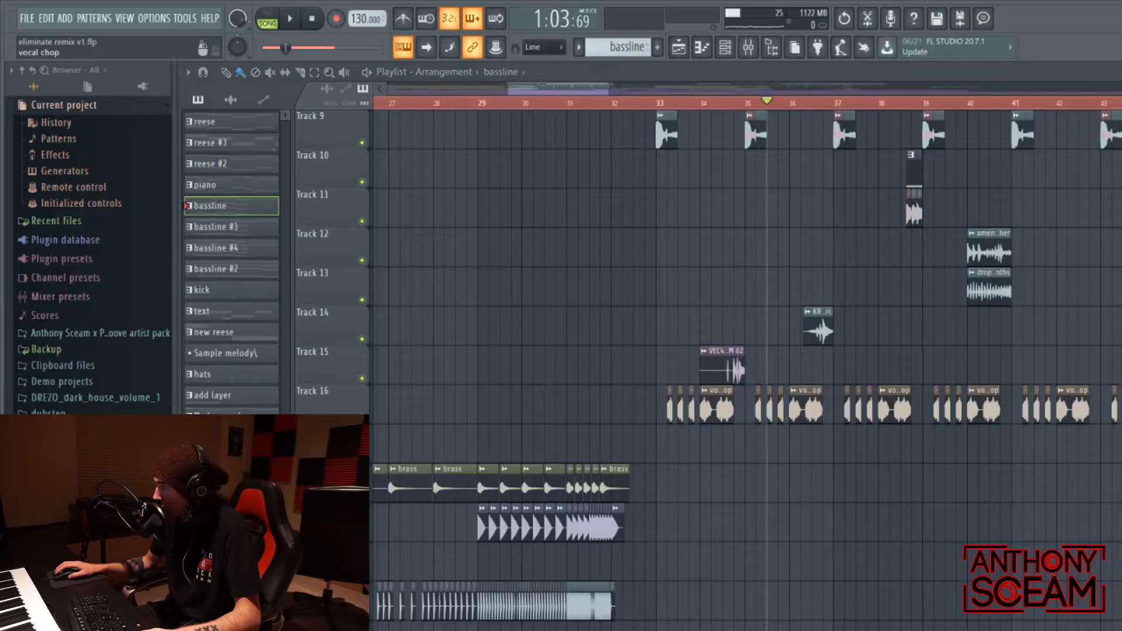
{"action": "left_click", "coordinate": [1121, 315]}
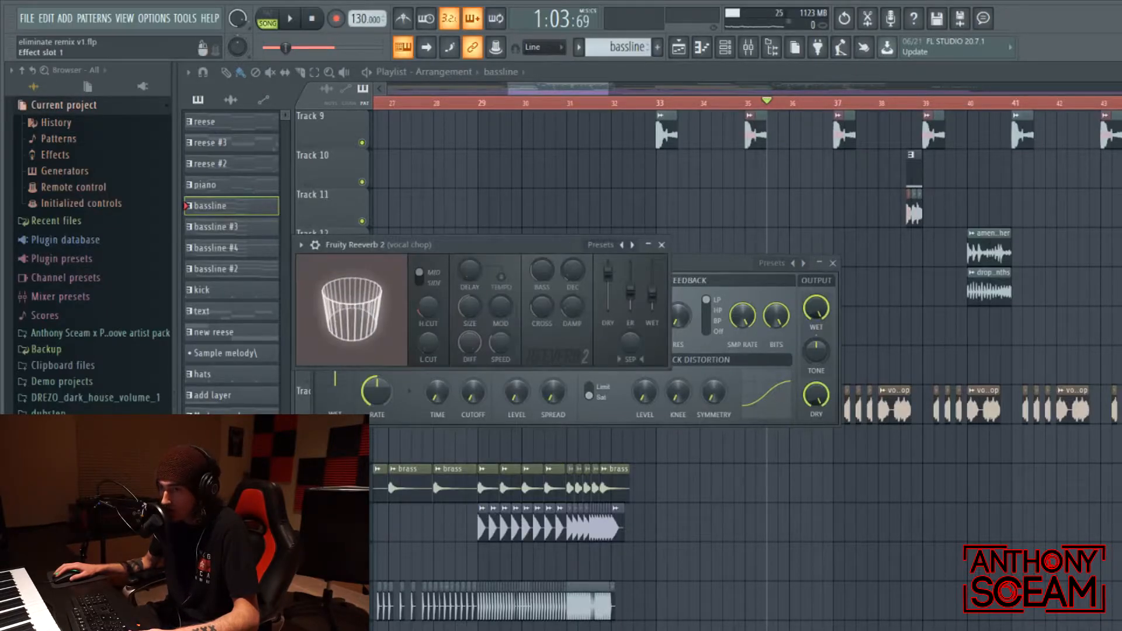
{"action": "key", "text": "space"}
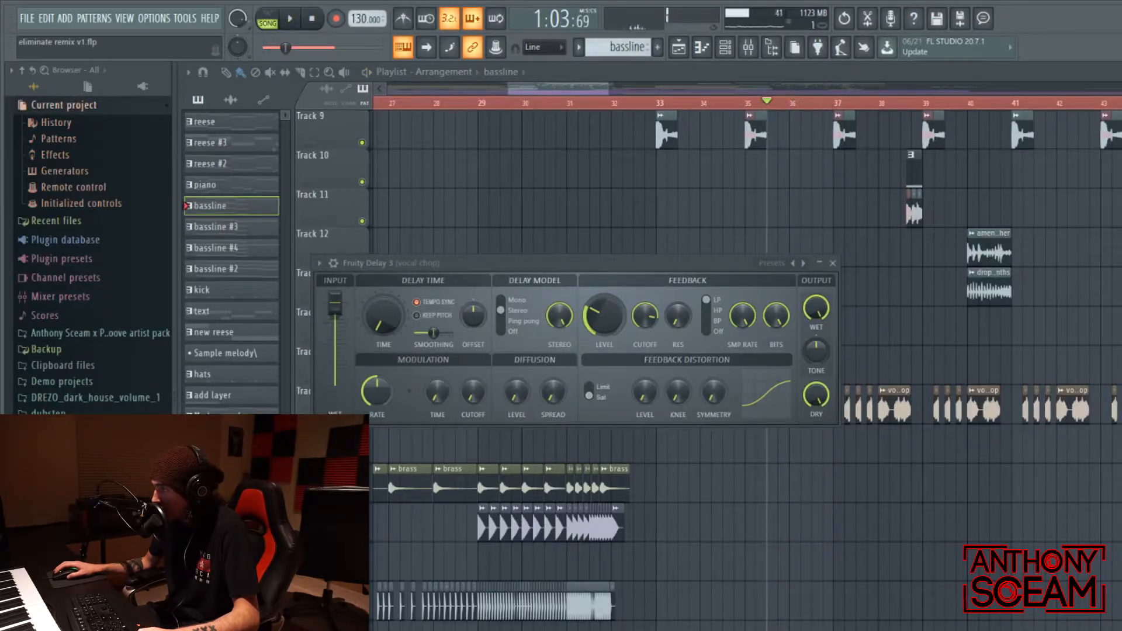
{"action": "key", "text": "space"}
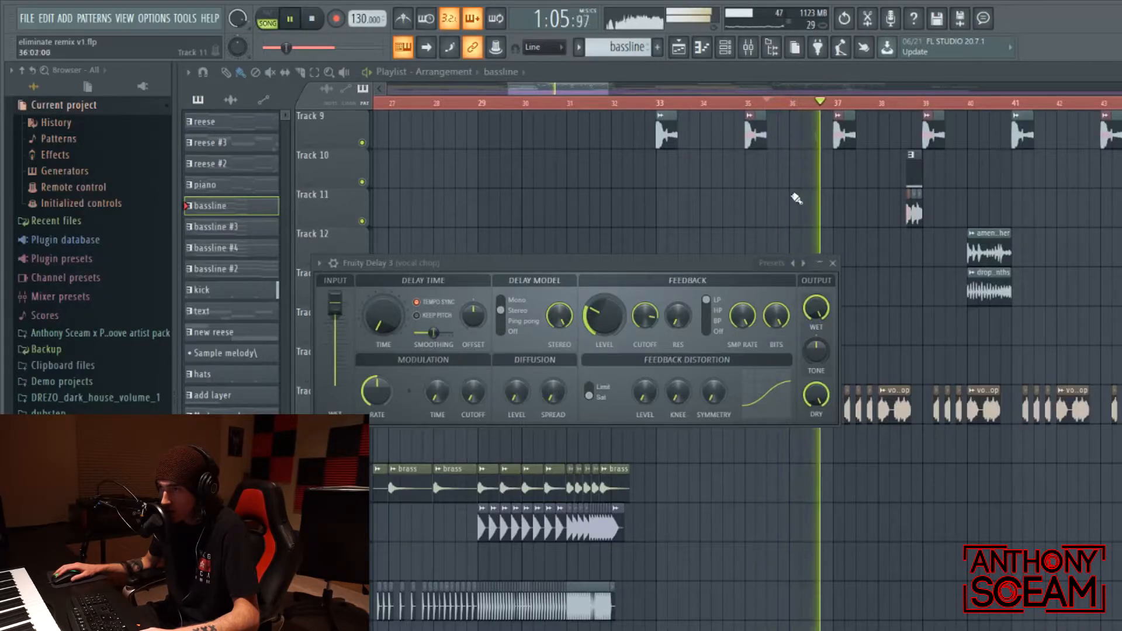
{"action": "key", "text": "space"}
{"action": "key", "text": "Escape"}
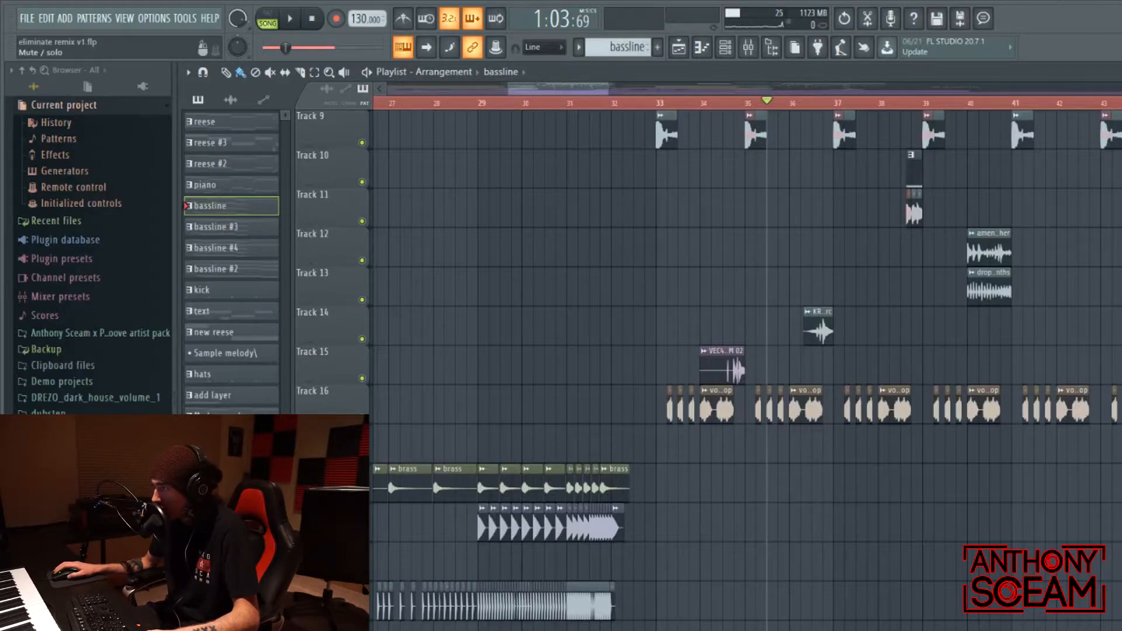
Move the playhead back to bar 33 and return to the drop's uppermost tracks
{"action": "scroll", "coordinate": [658, 250], "scroll_direction": "down", "scroll_amount": 2}
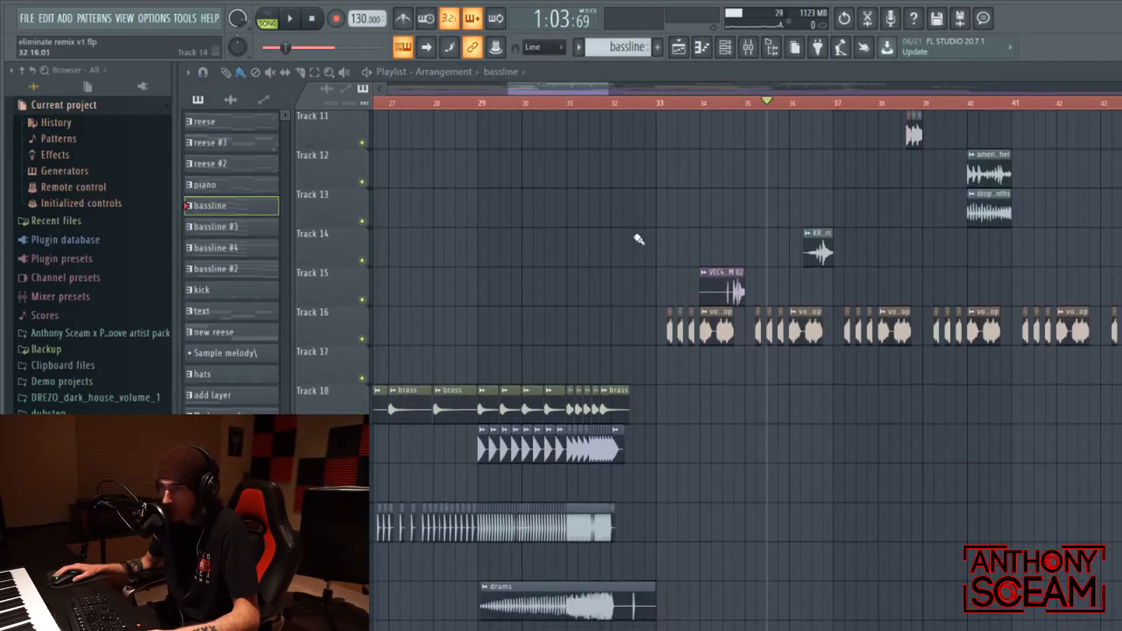
{"action": "mouse_move", "coordinate": [664, 106]}
{"action": "left_mouse_down"}
{"action": "mouse_move", "coordinate": [744, 105]}
{"action": "mouse_move", "coordinate": [658, 105]}
{"action": "left_mouse_up"}
{"action": "scroll", "coordinate": [720, 363], "scroll_direction": "up", "scroll_amount": 2}
{"action": "scroll", "coordinate": [720, 362], "scroll_direction": "up", "scroll_amount": 8}
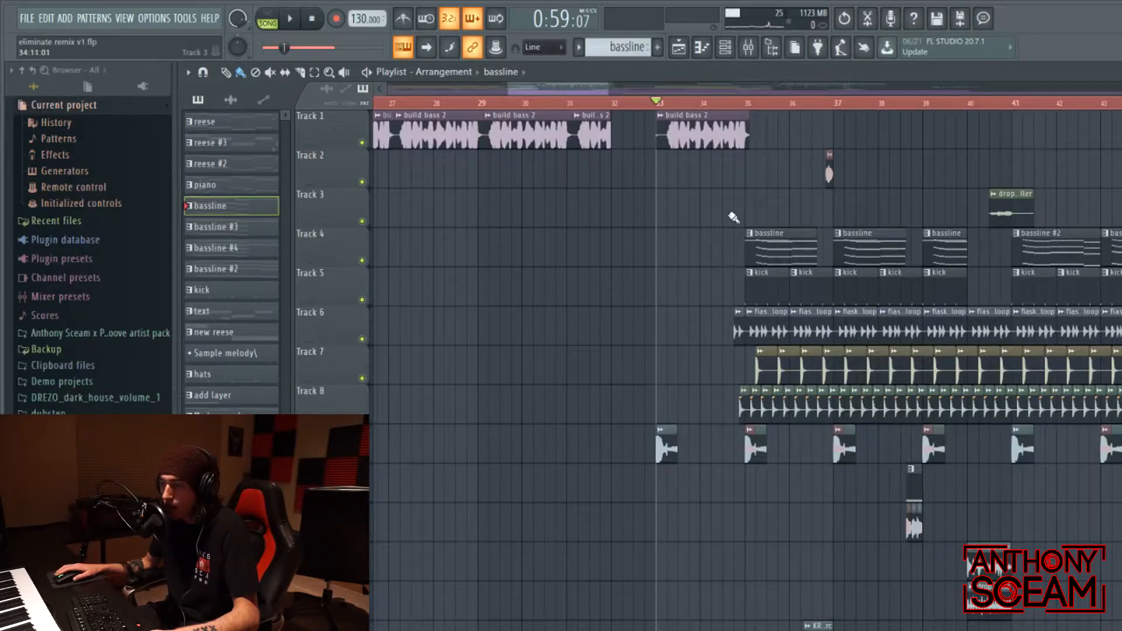
Solo Track 15 with the VEC4 scratch sample and play it from the middle of bar 34
{"action": "scroll", "coordinate": [728, 219], "scroll_direction": "down", "scroll_amount": 2}
{"action": "scroll", "coordinate": [722, 205], "scroll_direction": "down", "scroll_amount": 4}
{"action": "left_click", "coordinate": [728, 103]}
{"action": "right_click", "coordinate": [363, 457]}
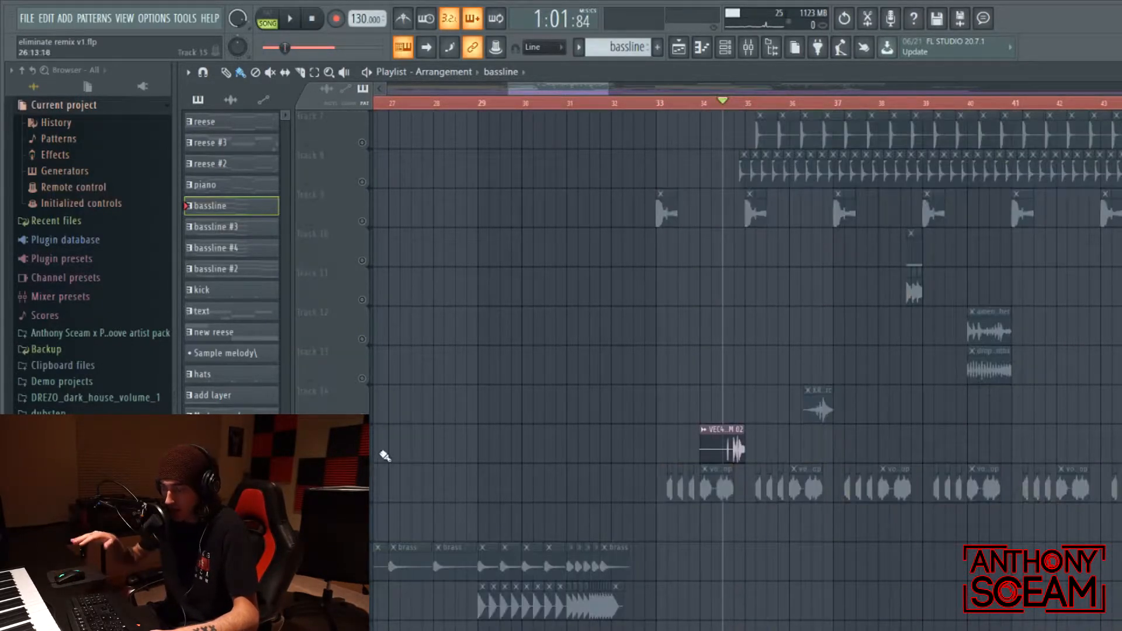
{"action": "key", "text": "space"}
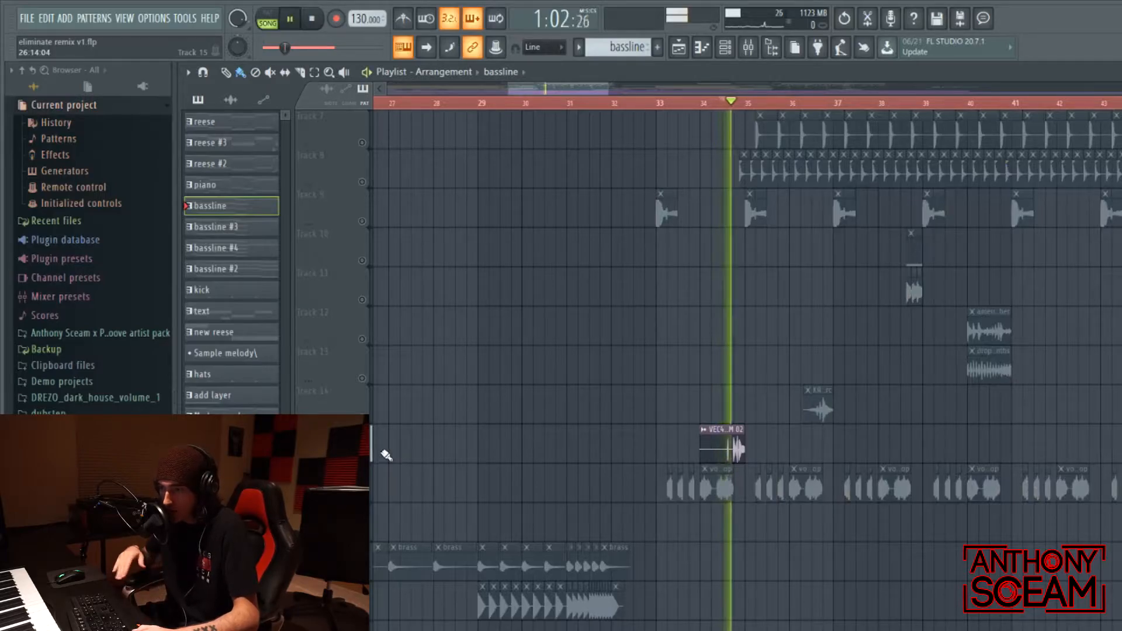
{"action": "key", "text": "space"}
Solo the fiasko drum loop on Track 6 together with Track 8 and play both from bar 34
{"action": "scroll", "coordinate": [421, 462], "scroll_direction": "up", "scroll_amount": 6}
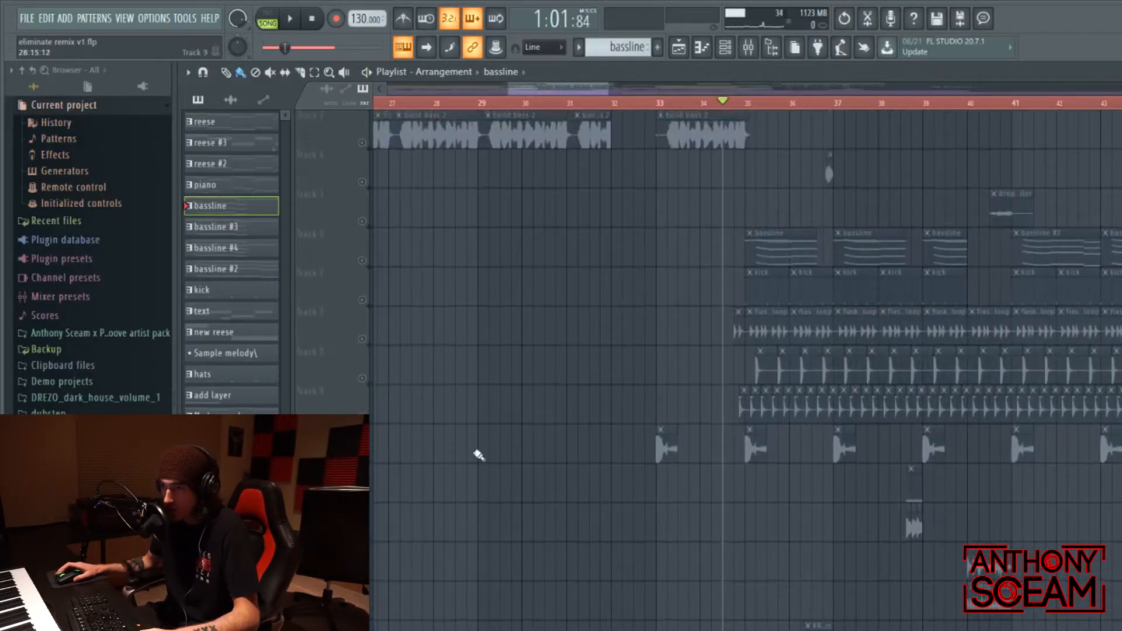
{"action": "right_click", "coordinate": [363, 339]}
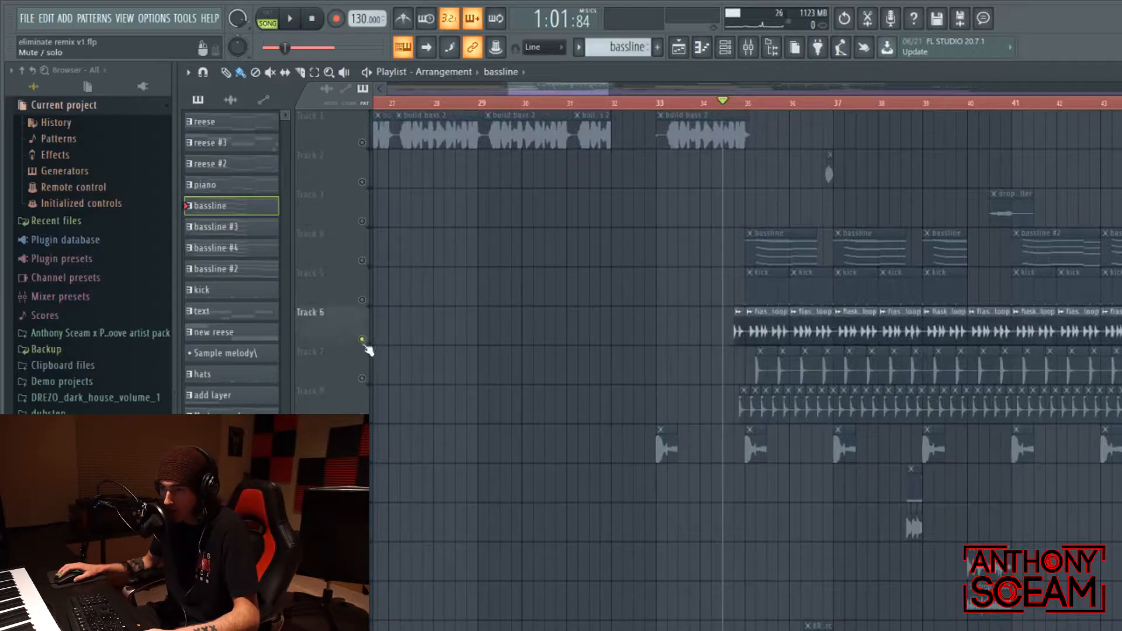
{"action": "left_click", "coordinate": [362, 417]}
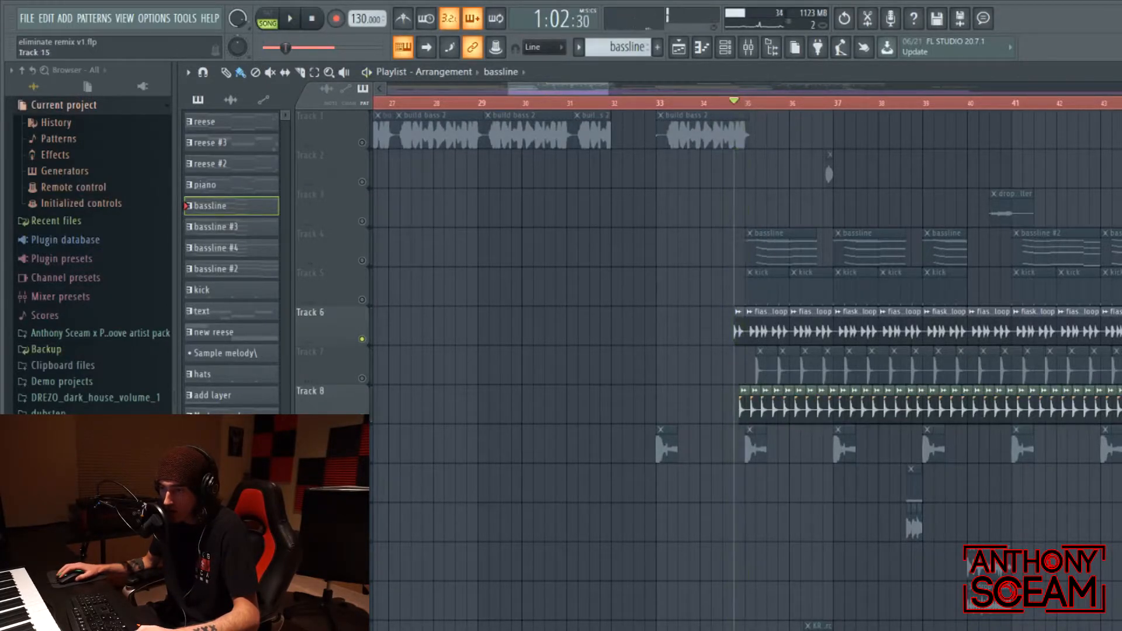
{"action": "scroll", "coordinate": [631, 488], "scroll_direction": "down", "scroll_amount": 4}
{"action": "scroll", "coordinate": [729, 201], "scroll_direction": "up", "scroll_amount": 4}
{"action": "left_click", "coordinate": [701, 103]}
{"action": "scroll", "coordinate": [676, 293], "scroll_direction": "down", "scroll_amount": 4}
{"action": "scroll", "coordinate": [668, 386], "scroll_direction": "up", "scroll_amount": 4}
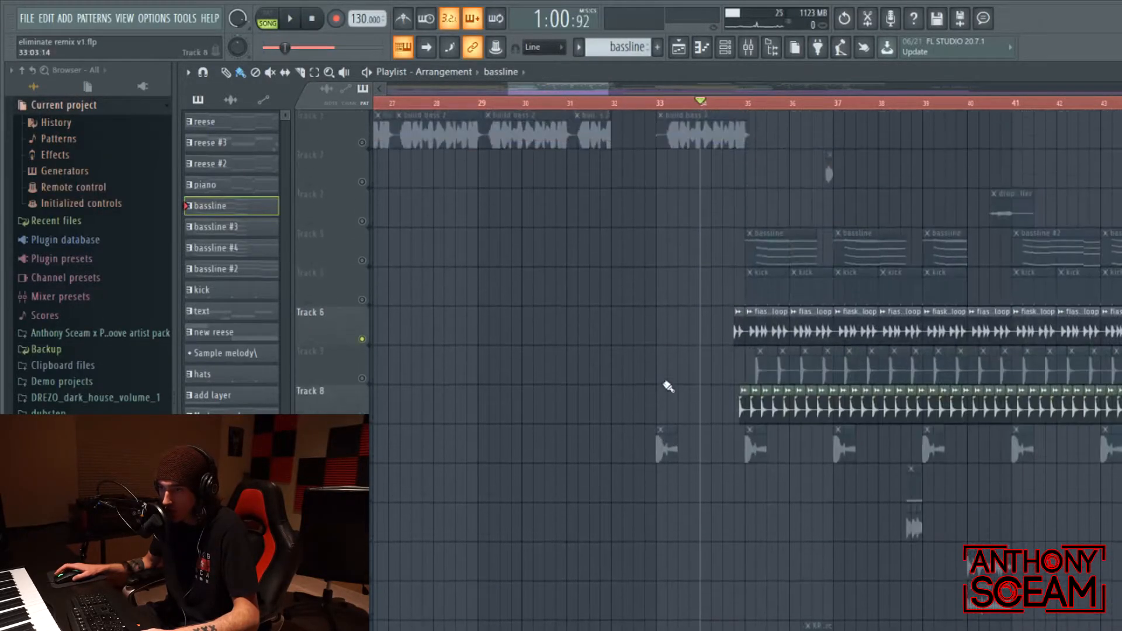
{"action": "key", "text": "space"}
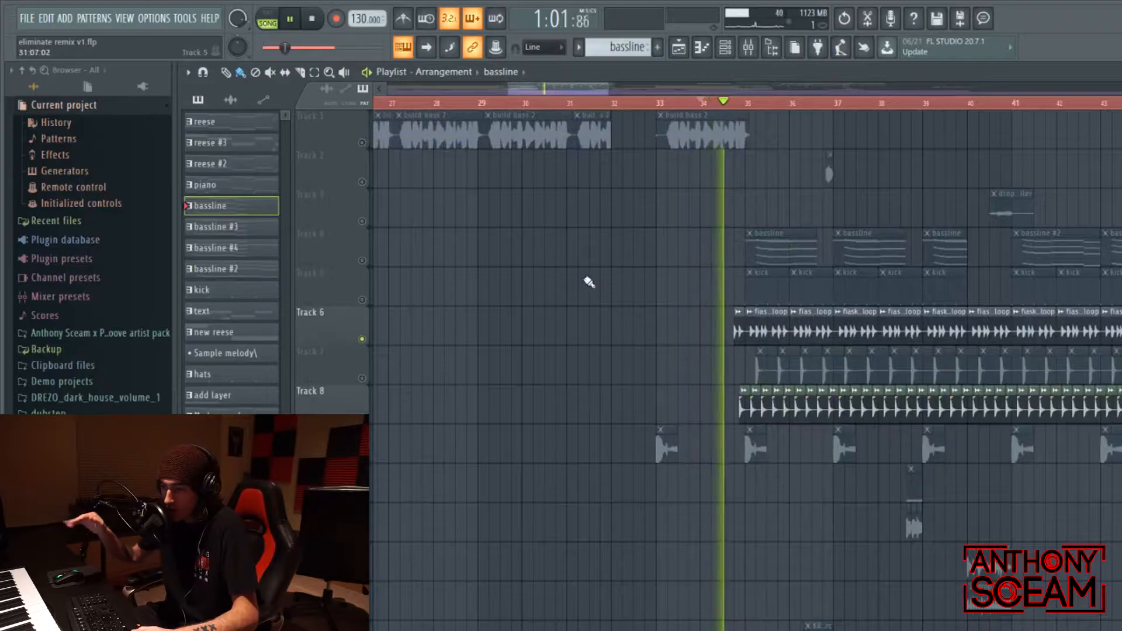
{"action": "key", "text": "space"}
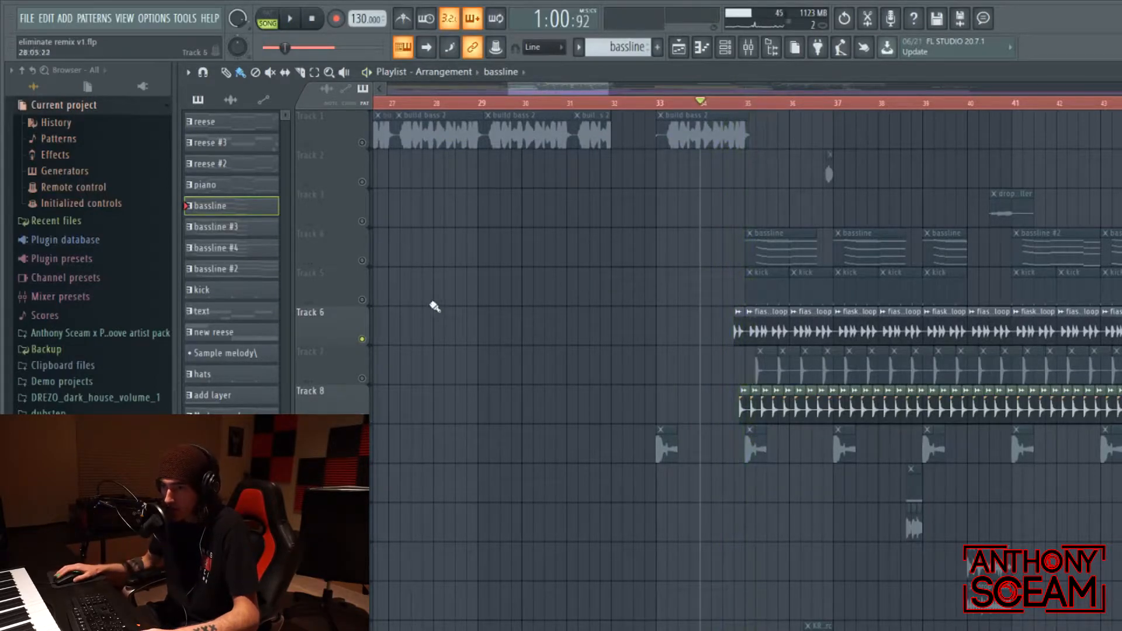
Reactivate all tracks and play the full drop from the start of bar 33
{"action": "left_click", "coordinate": [664, 103]}
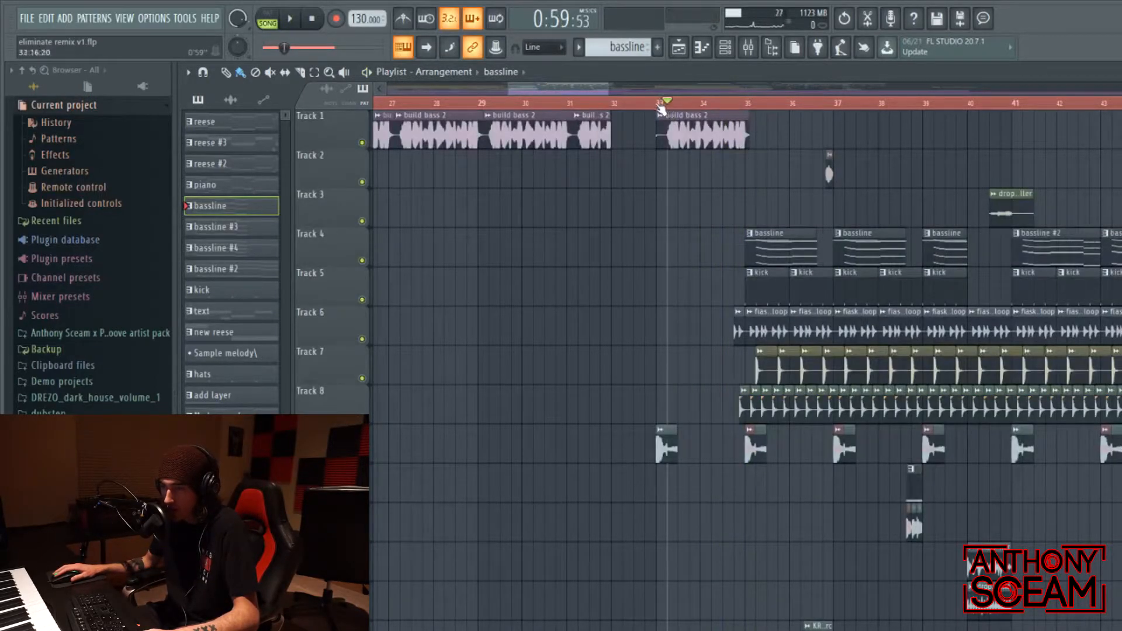
{"action": "key", "text": "space"}
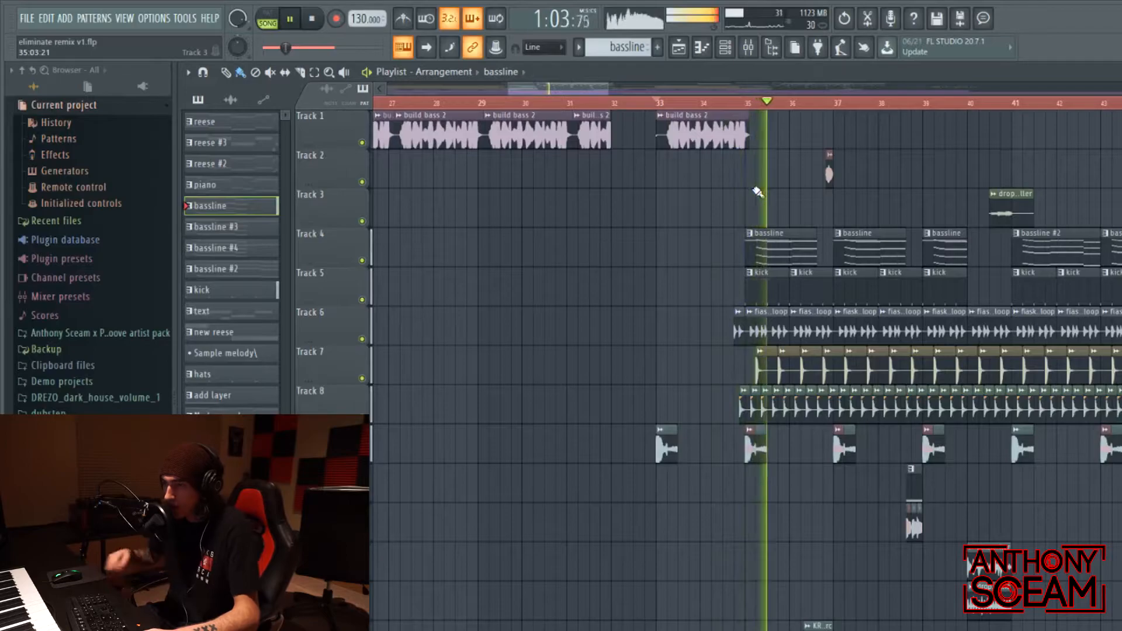
Stop playback and move the playhead to the start of bar 35, returning to the uppermost tracks
{"action": "key", "text": "space"}
{"action": "scroll", "coordinate": [586, 92], "scroll_direction": "up", "scroll_amount": 3}
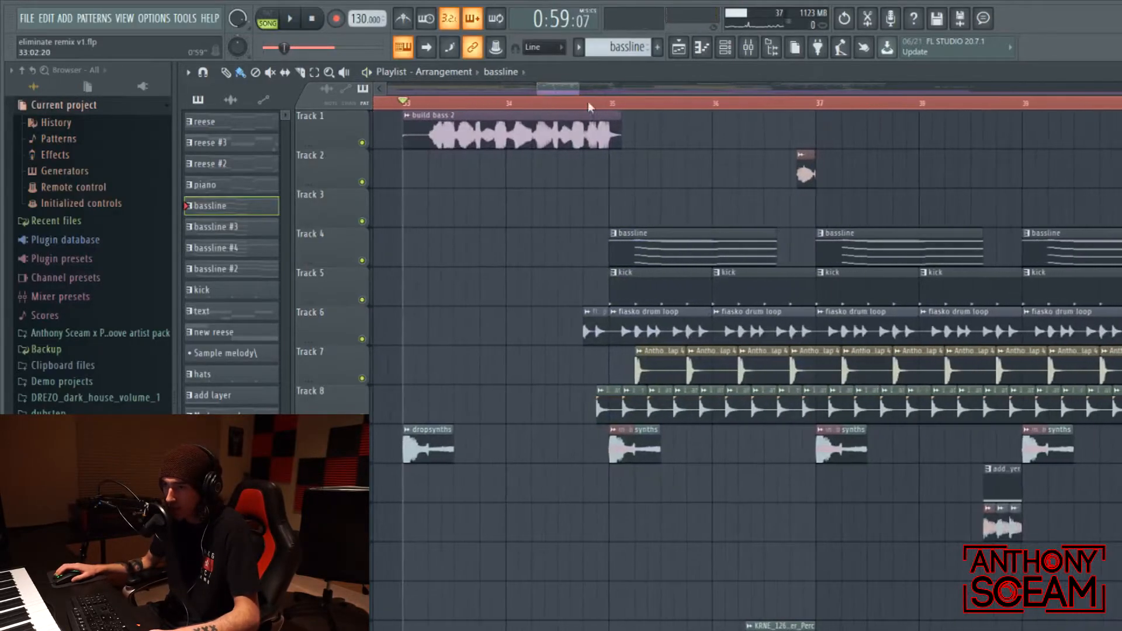
{"action": "scroll", "coordinate": [632, 327], "scroll_direction": "down", "scroll_amount": 3}
{"action": "scroll", "coordinate": [614, 110], "scroll_direction": "left", "scroll_amount": 1}
{"action": "left_click", "coordinate": [685, 103]}
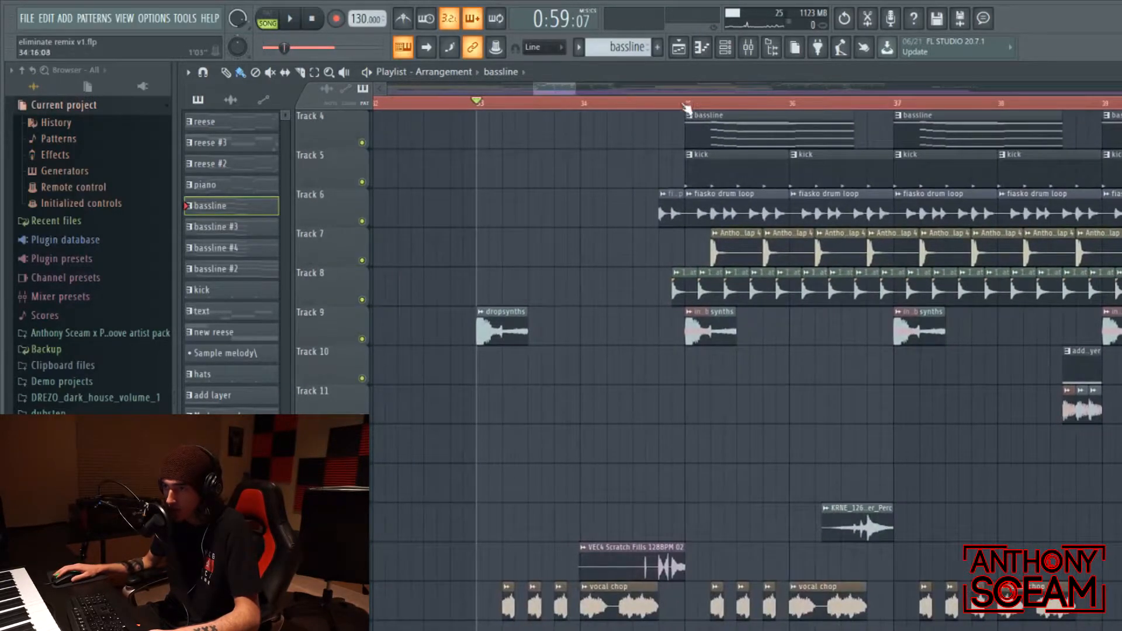
{"action": "scroll", "coordinate": [738, 374], "scroll_direction": "up", "scroll_amount": 3}
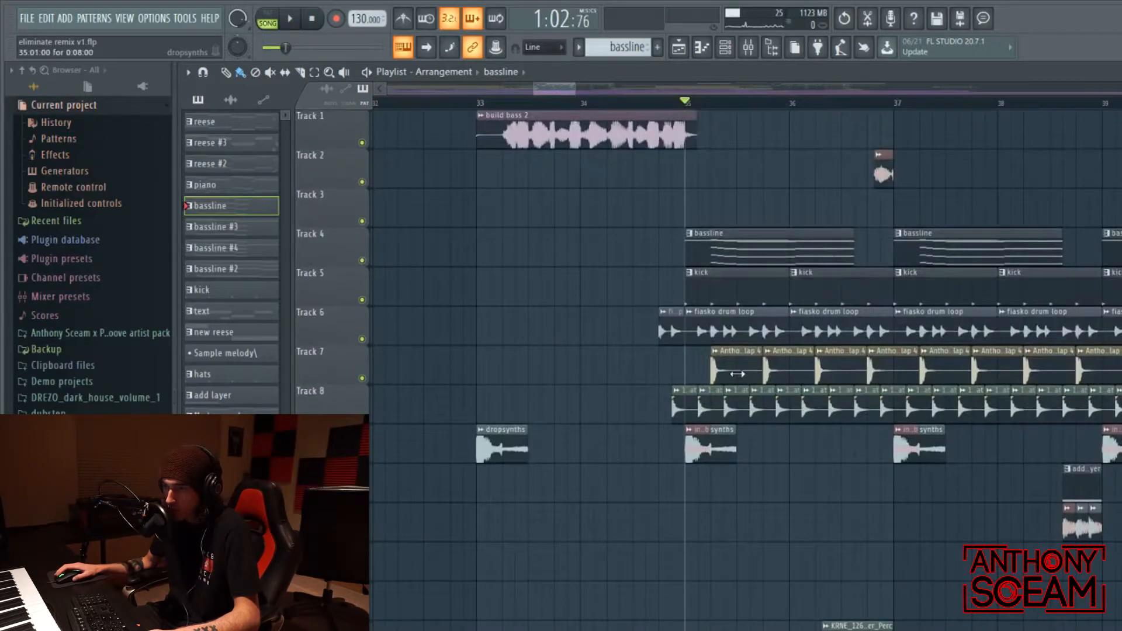
{"action": "scroll", "coordinate": [789, 431], "scroll_direction": "down", "scroll_amount": 3}
{"action": "scroll", "coordinate": [789, 468], "scroll_direction": "up", "scroll_amount": 3}
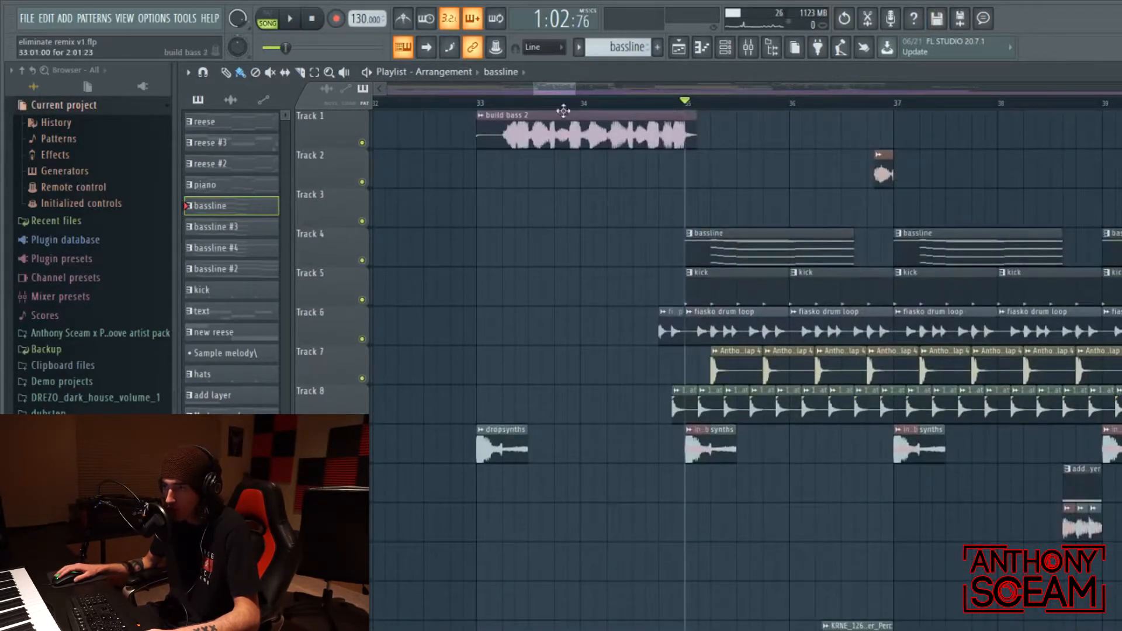
Solo Track 14 with the KRNE percussion sample and play it from the middle of bar 36
{"action": "scroll", "coordinate": [564, 111], "scroll_direction": "right", "scroll_amount": 2}
{"action": "left_click", "coordinate": [656, 108]}
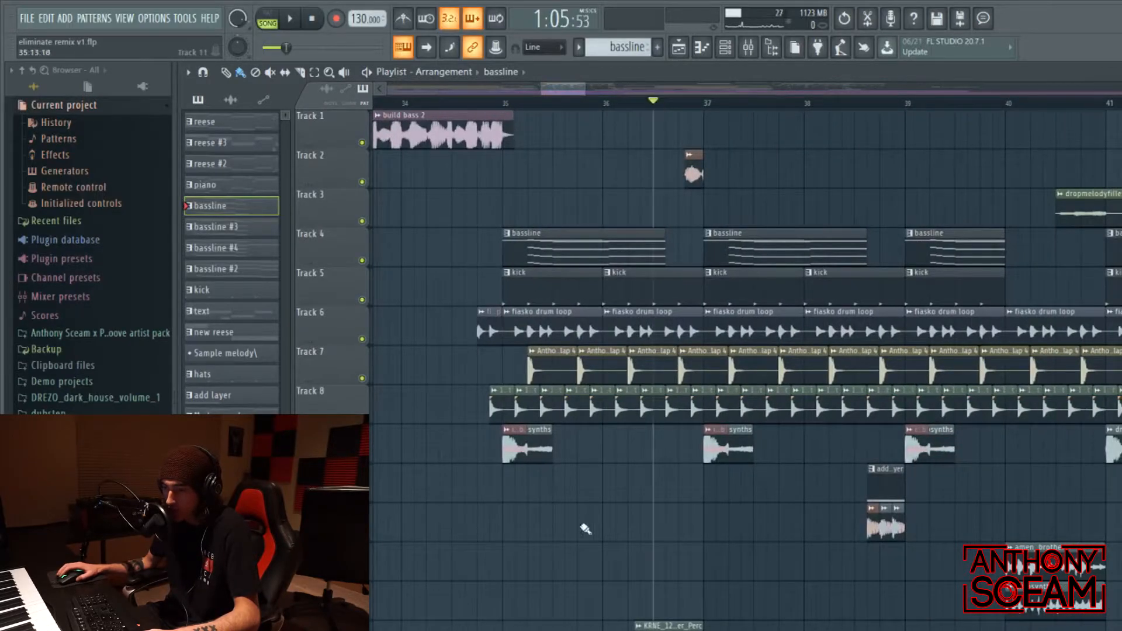
{"action": "scroll", "coordinate": [473, 538], "scroll_direction": "down", "scroll_amount": 3}
{"action": "right_click", "coordinate": [363, 535]}
{"action": "key", "text": "space"}
{"action": "key", "text": "space"}
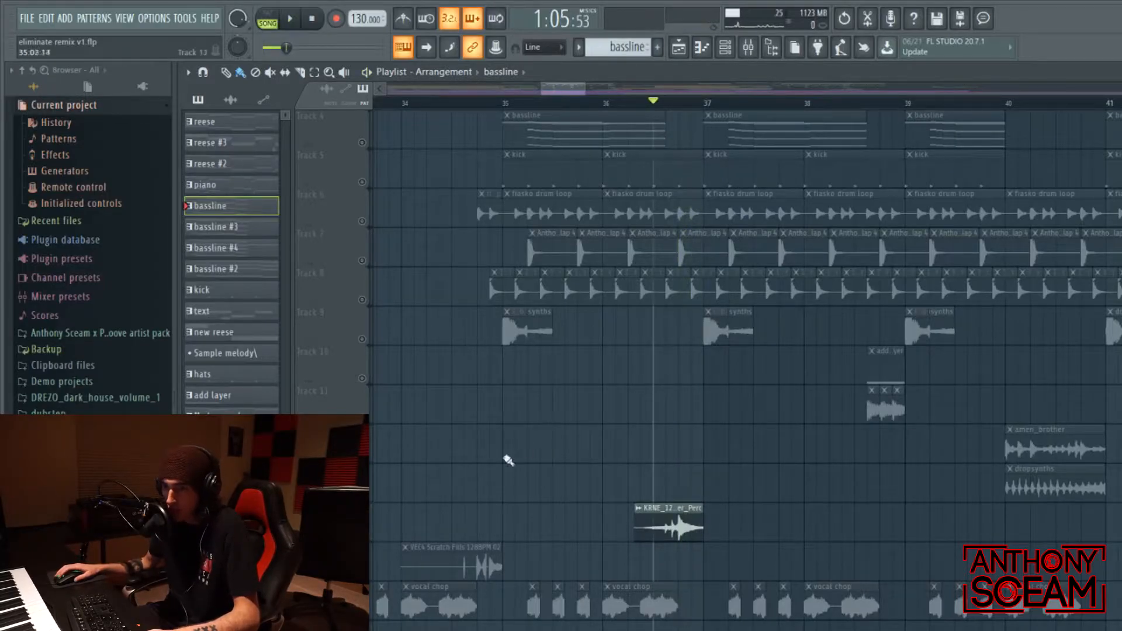
Reactivate all tracks and briefly play the full drop from the middle of bar 36
{"action": "right_click", "coordinate": [362, 536]}
{"action": "scroll", "coordinate": [602, 539], "scroll_direction": "up", "scroll_amount": 3}
{"action": "key", "text": "space"}
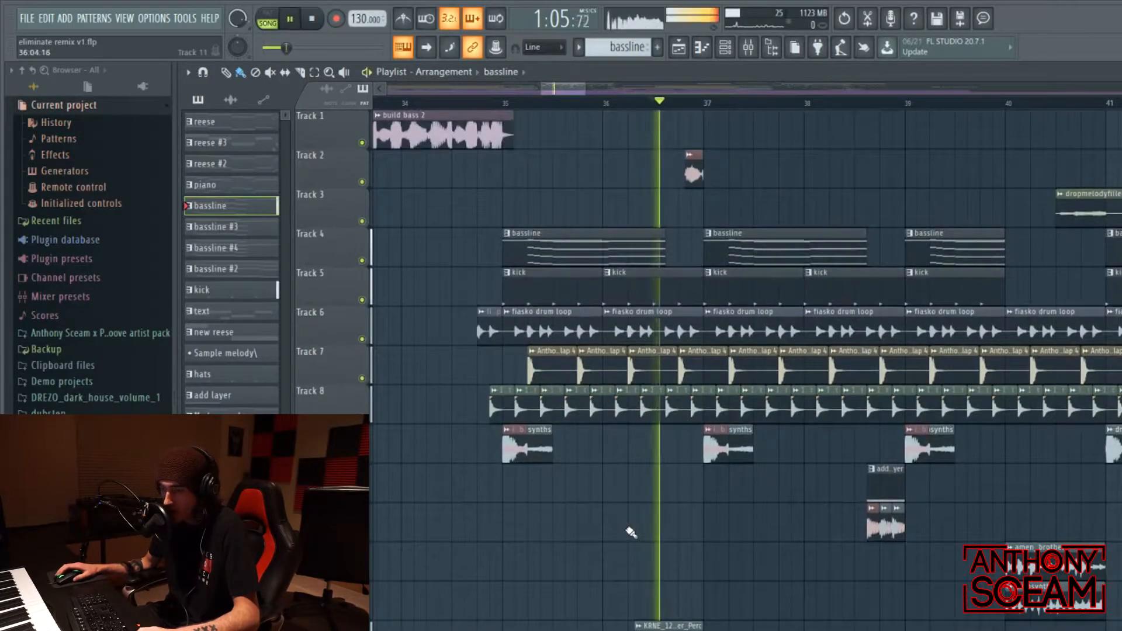
{"action": "key", "text": "space"}
Solo Track 2 and play its short clip from the last quarter of bar 36
{"action": "left_click", "coordinate": [678, 103]}
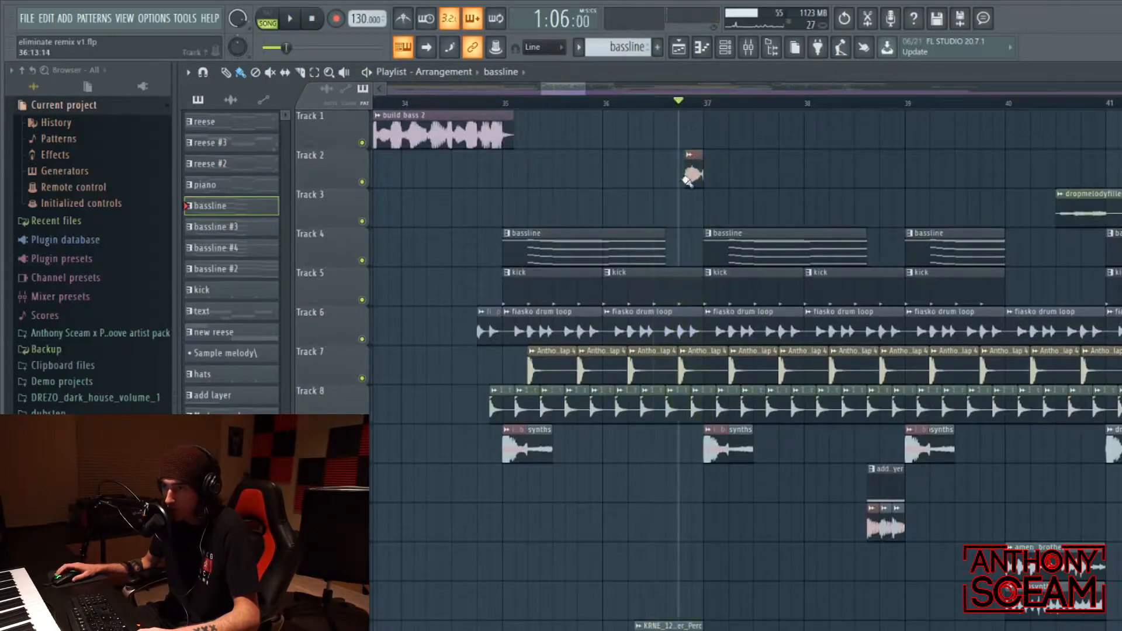
{"action": "right_click", "coordinate": [363, 183]}
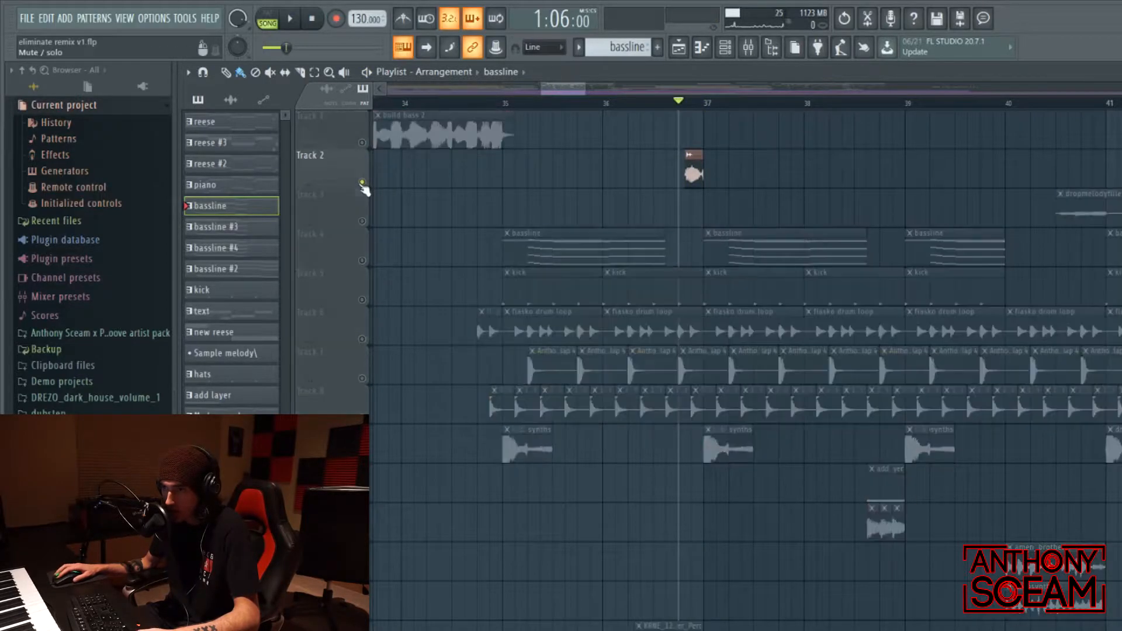
{"action": "key", "text": "space"}
{"action": "key", "text": "space"}
{"action": "key", "text": "space"}
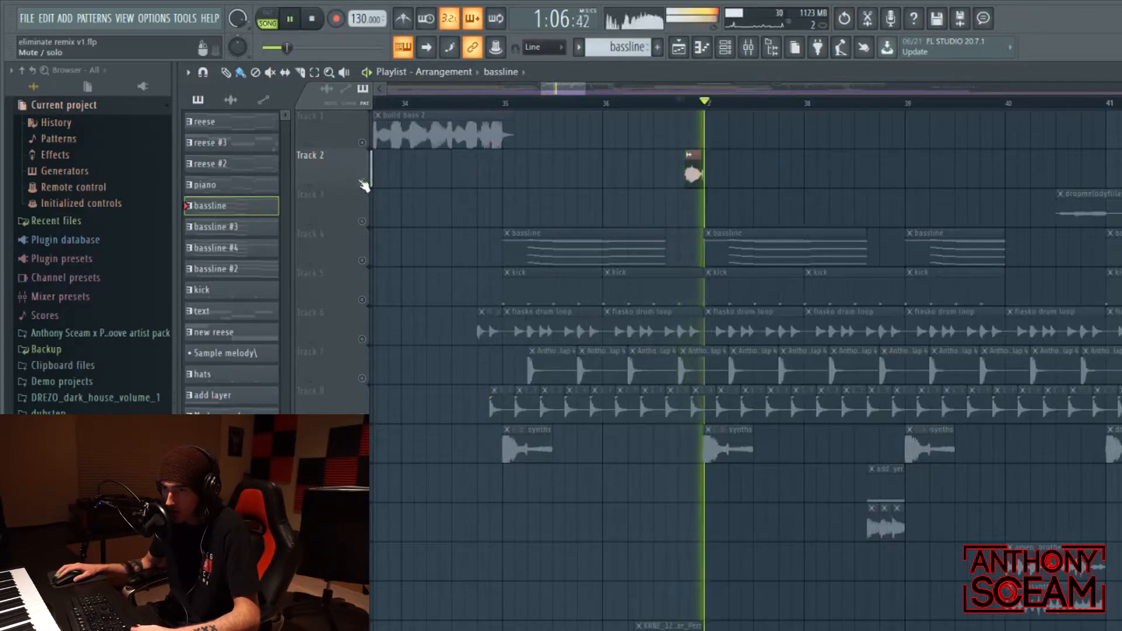
{"action": "key", "text": "space"}
Reactivate all tracks and play the full drop from the last quarter of bar 36
{"action": "right_click", "coordinate": [363, 183]}
{"action": "scroll", "coordinate": [682, 98], "scroll_direction": "right", "scroll_amount": 1}
{"action": "key", "text": "space"}
{"action": "key", "text": "space"}
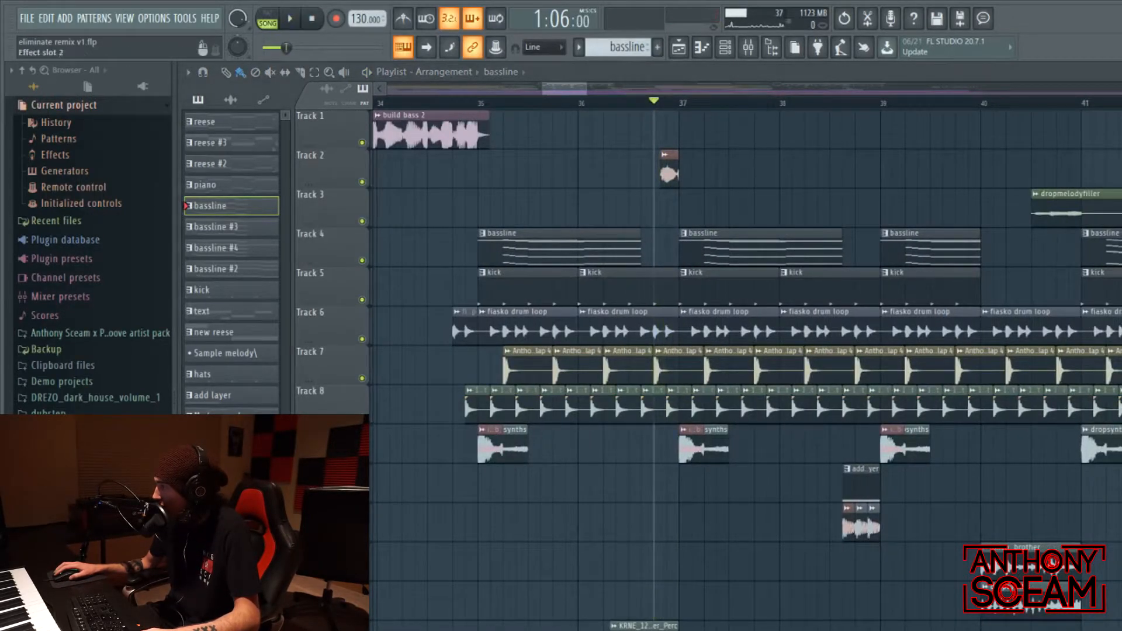
Examine the drop's track layers and clips from bar 35 onward for the next fill
{"action": "scroll", "coordinate": [643, 240], "scroll_direction": "down", "scroll_amount": 3}
{"action": "scroll", "coordinate": [644, 241], "scroll_direction": "up", "scroll_amount": 3}
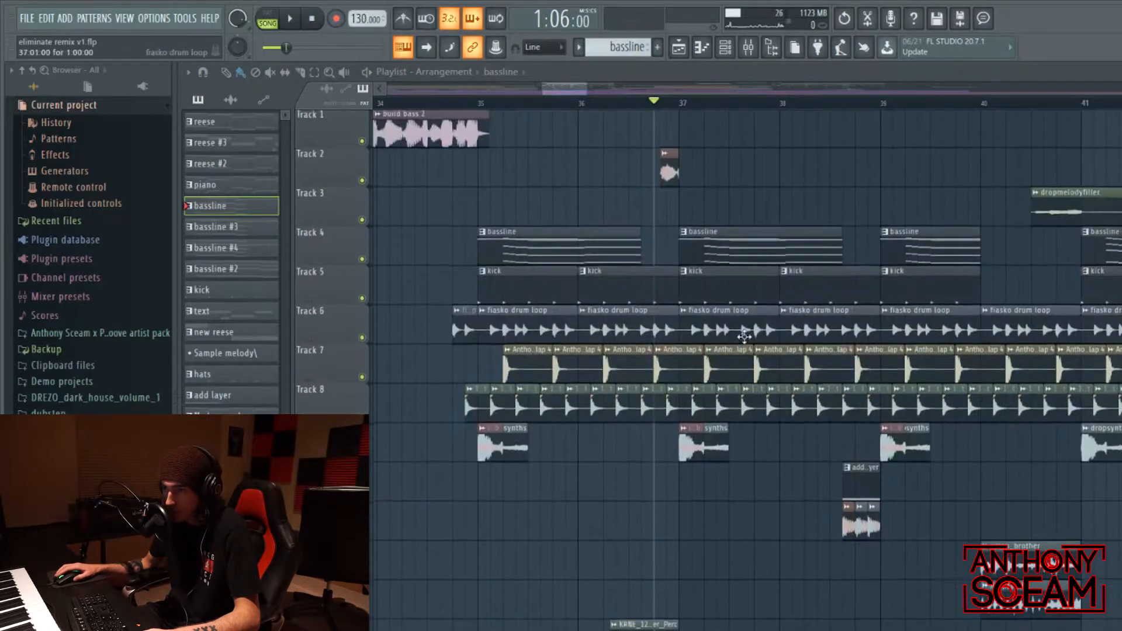
{"action": "scroll", "coordinate": [742, 339], "scroll_direction": "down", "scroll_amount": 3}
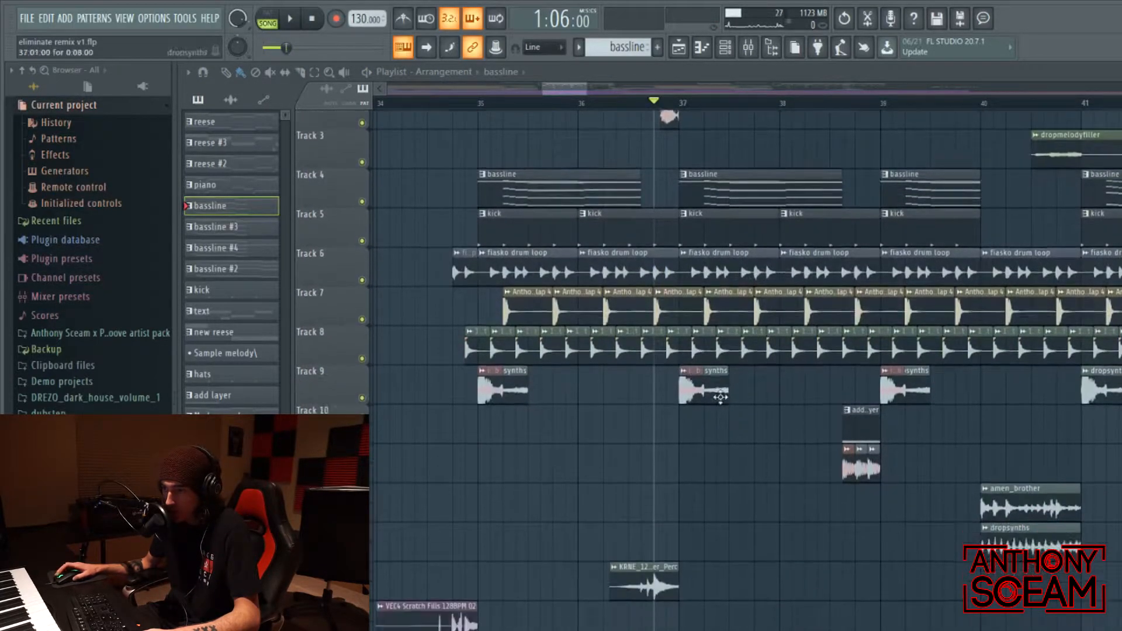
{"action": "scroll", "coordinate": [723, 402], "scroll_direction": "up", "scroll_amount": 2}
{"action": "scroll", "coordinate": [723, 402], "scroll_direction": "up", "scroll_amount": 1}
{"action": "scroll", "coordinate": [570, 90], "scroll_direction": "down", "scroll_amount": 4}
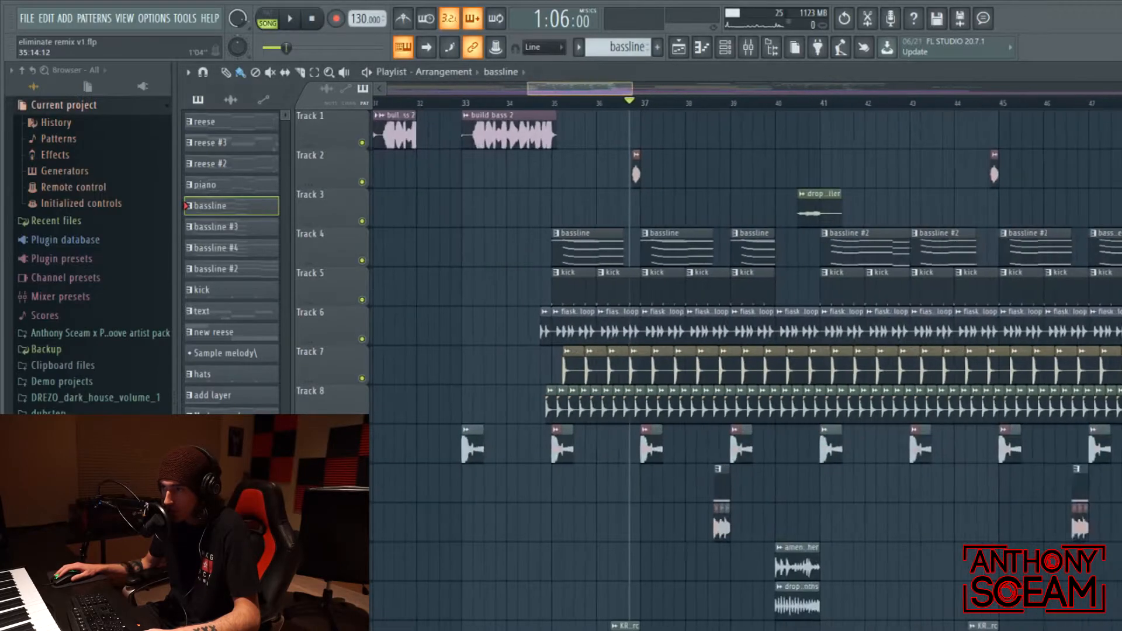
{"action": "scroll", "coordinate": [570, 91], "scroll_direction": "up", "scroll_amount": 4}
{"action": "scroll", "coordinate": [712, 377], "scroll_direction": "up", "scroll_amount": 4}
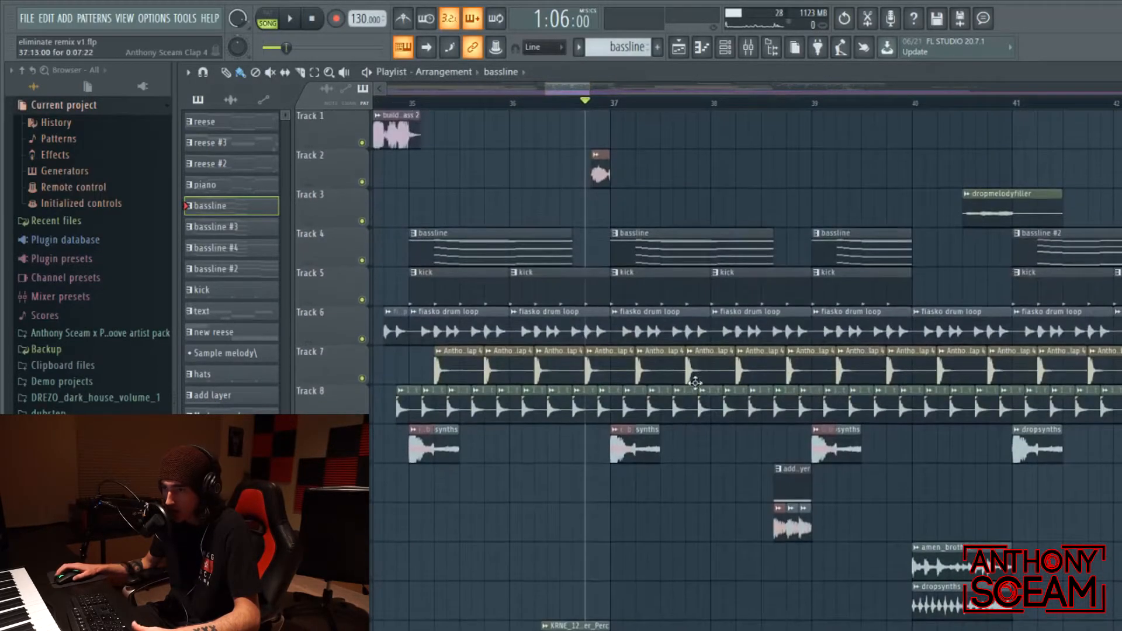
Play the full drop from just before the start of bar 35
{"action": "left_click", "coordinate": [747, 104]}
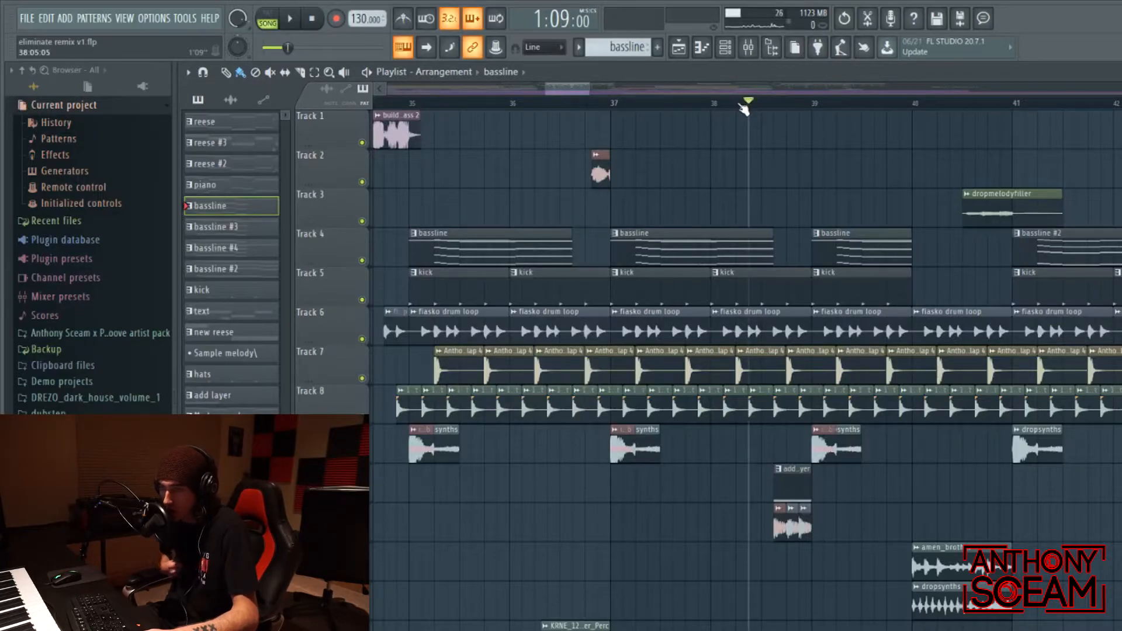
{"action": "left_click", "coordinate": [398, 107]}
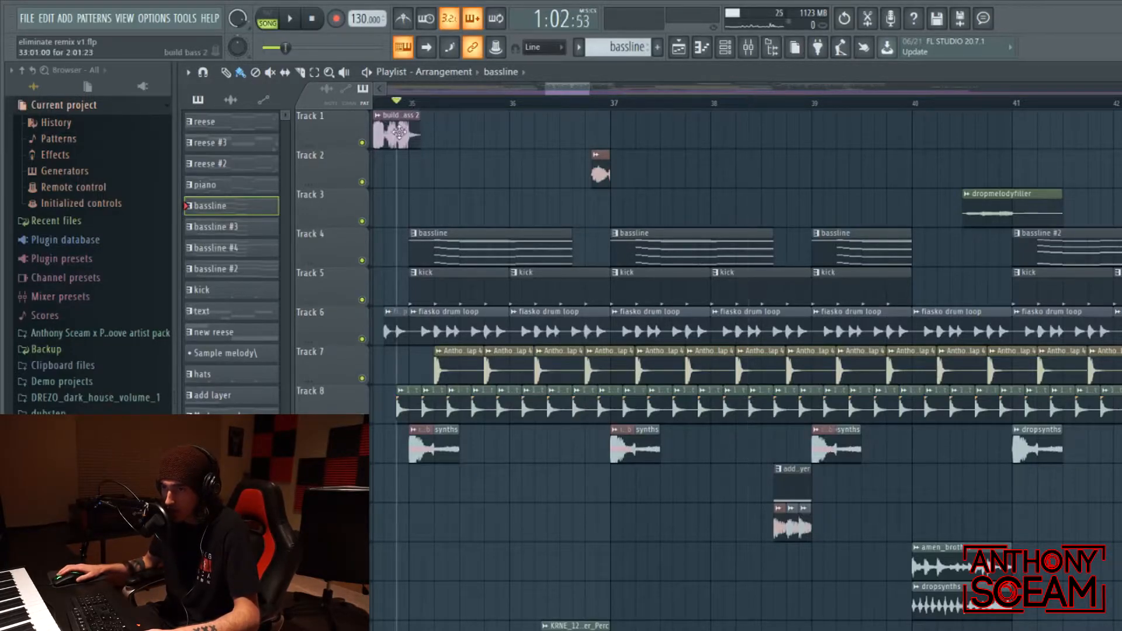
{"action": "key", "text": "space"}
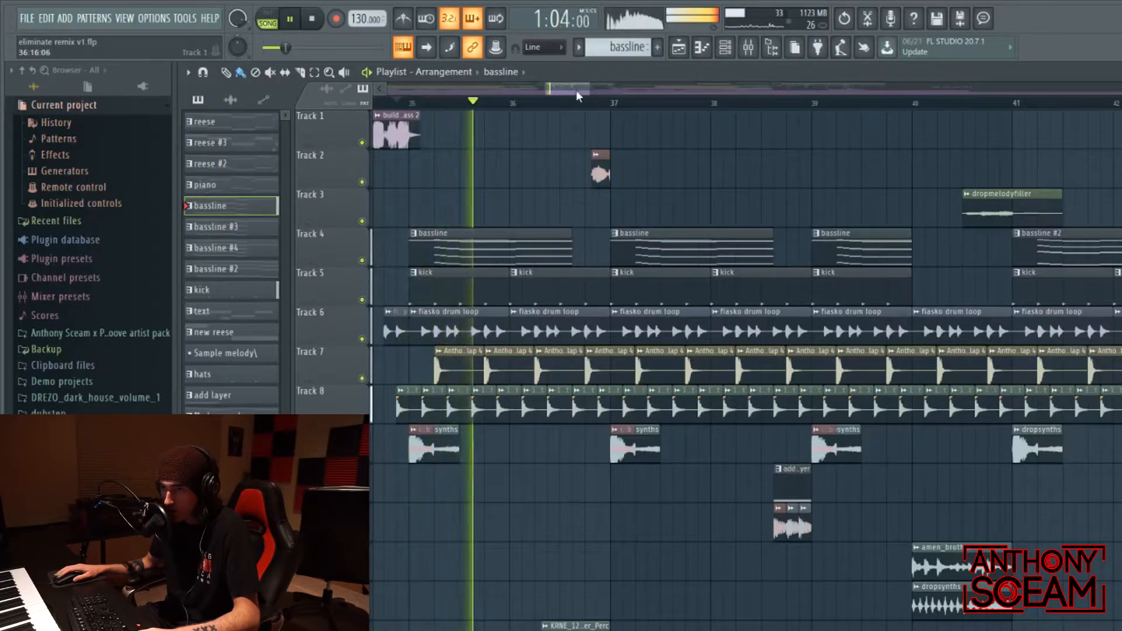
{"action": "key", "text": "space"}
Play the full drop from the first half of bar 38, leading into the add layer fill
{"action": "left_click", "coordinate": [752, 104]}
{"action": "key", "text": "space"}
{"action": "left_click", "coordinate": [754, 105]}
{"action": "key", "text": "space"}
Solo Track 11 with the 2nddropsynths clips and play them from just past the middle of bar 38
{"action": "right_click", "coordinate": [360, 529]}
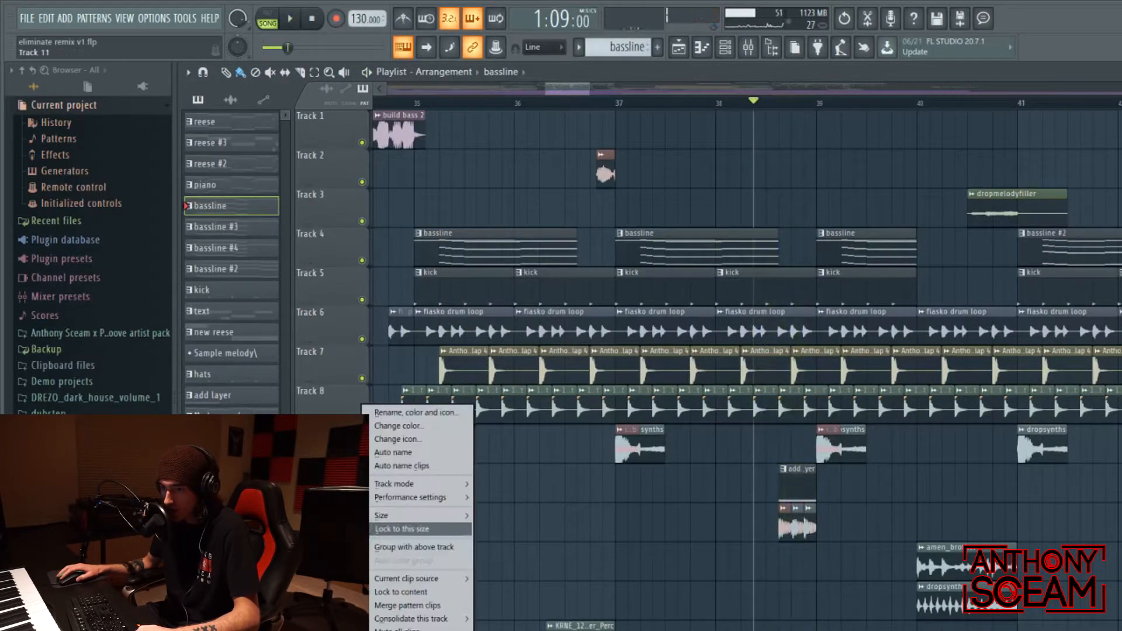
{"action": "right_click", "coordinate": [362, 535]}
{"action": "key", "text": "space"}
{"action": "key", "text": "space"}
{"action": "key", "text": "space"}
{"action": "key", "text": "space"}
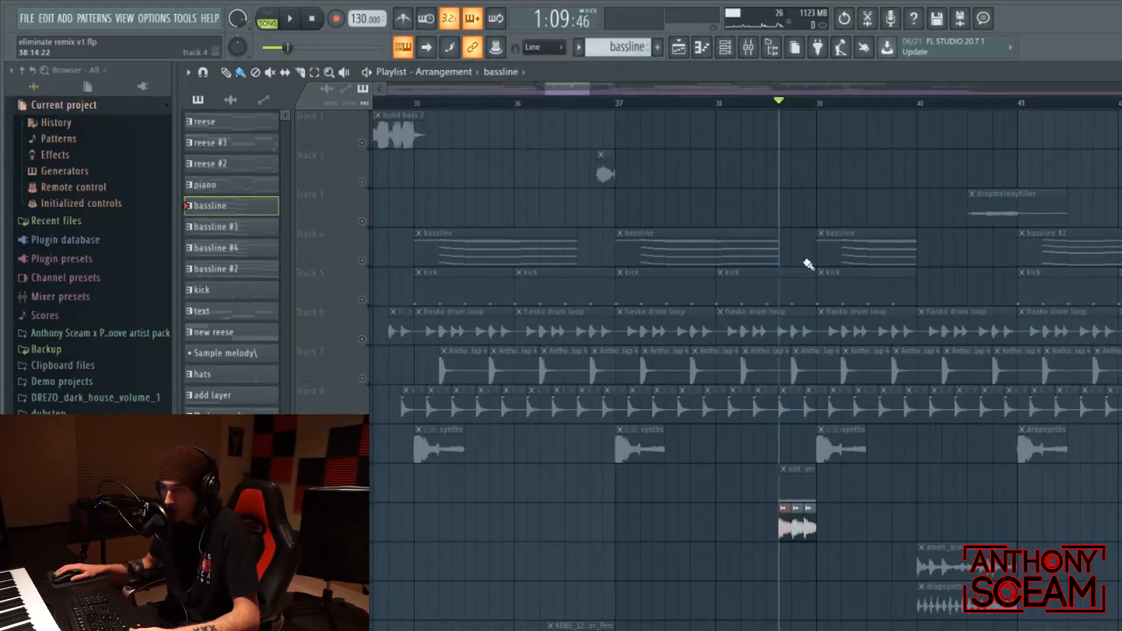
Solo Track 10 with the add layer pattern and play it from just past the middle of bar 38
{"action": "right_click", "coordinate": [364, 498]}
{"action": "key", "text": "space"}
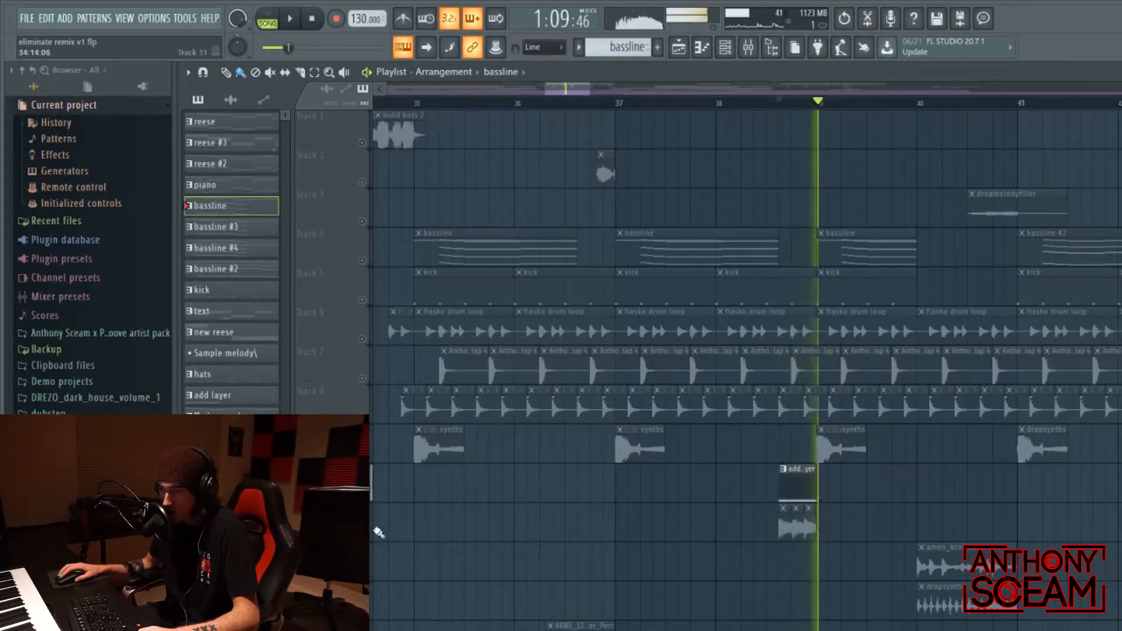
{"action": "key", "text": "space"}
Unmute Track 11 alongside the soloed Track 10 and play both layers together
{"action": "left_click", "coordinate": [364, 537]}
{"action": "key", "text": "space"}
{"action": "key", "text": "space"}
{"action": "key", "text": "space"}
{"action": "key", "text": "space"}
Reactivate all tracks and move the playhead to the start of bar 40
{"action": "right_click", "coordinate": [363, 497]}
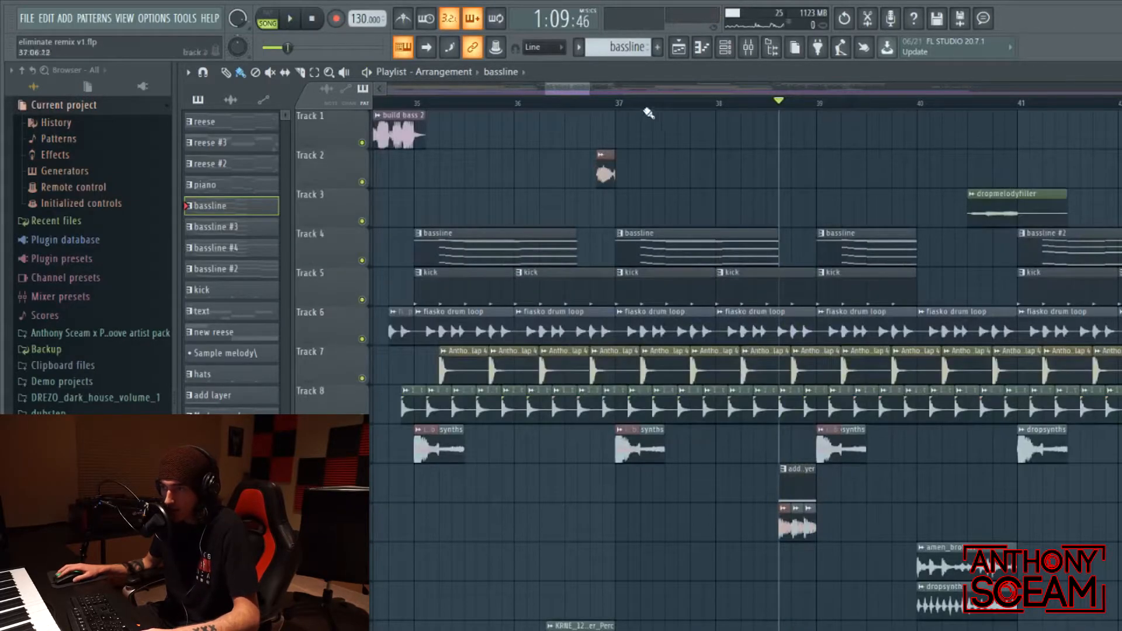
{"action": "scroll", "coordinate": [577, 89], "scroll_direction": "up", "scroll_amount": 1}
{"action": "scroll", "coordinate": [726, 273], "scroll_direction": "down", "scroll_amount": 7}
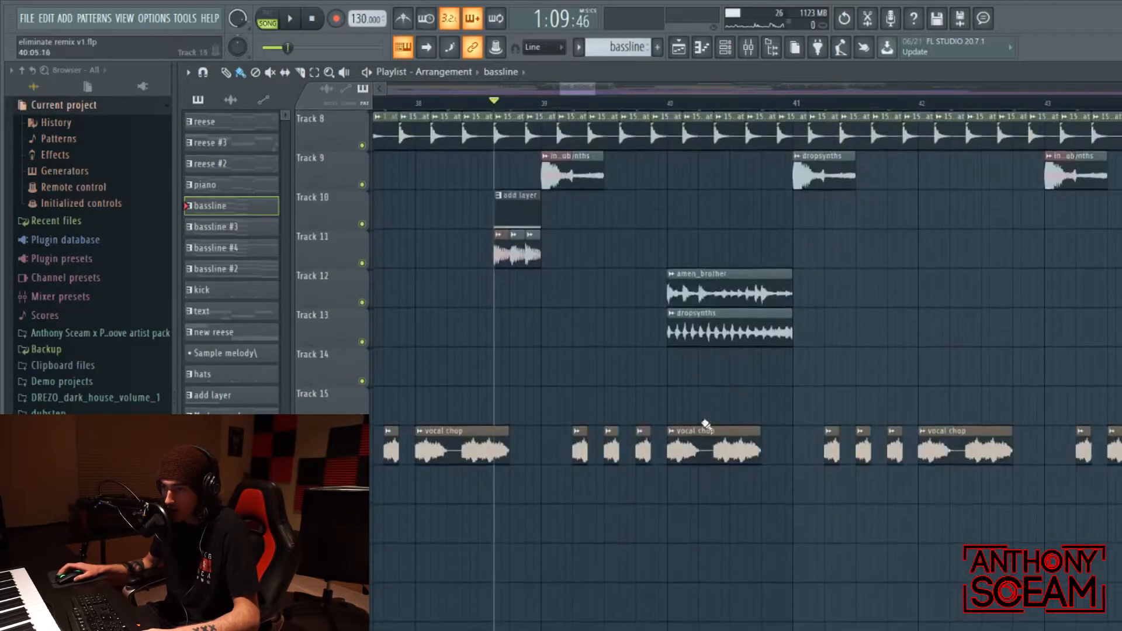
{"action": "scroll", "coordinate": [702, 351], "scroll_direction": "up", "scroll_amount": 6}
{"action": "left_click", "coordinate": [671, 106]}
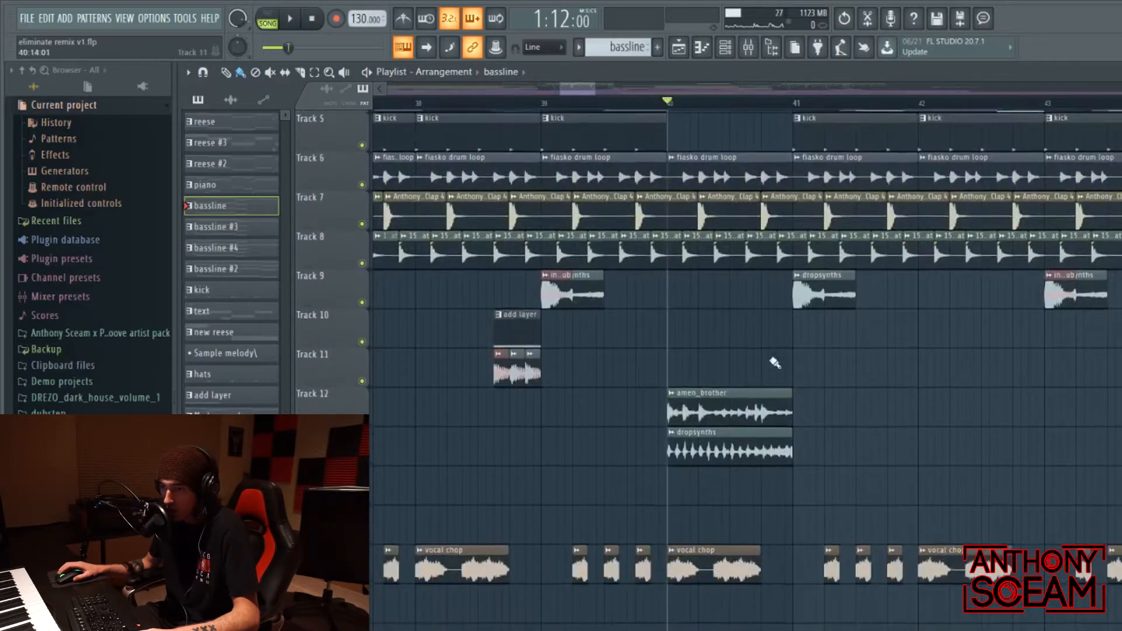
Solo Track 13 with the dropsynths clip and play it from bar 40
{"action": "scroll", "coordinate": [772, 364], "scroll_direction": "down", "scroll_amount": 3}
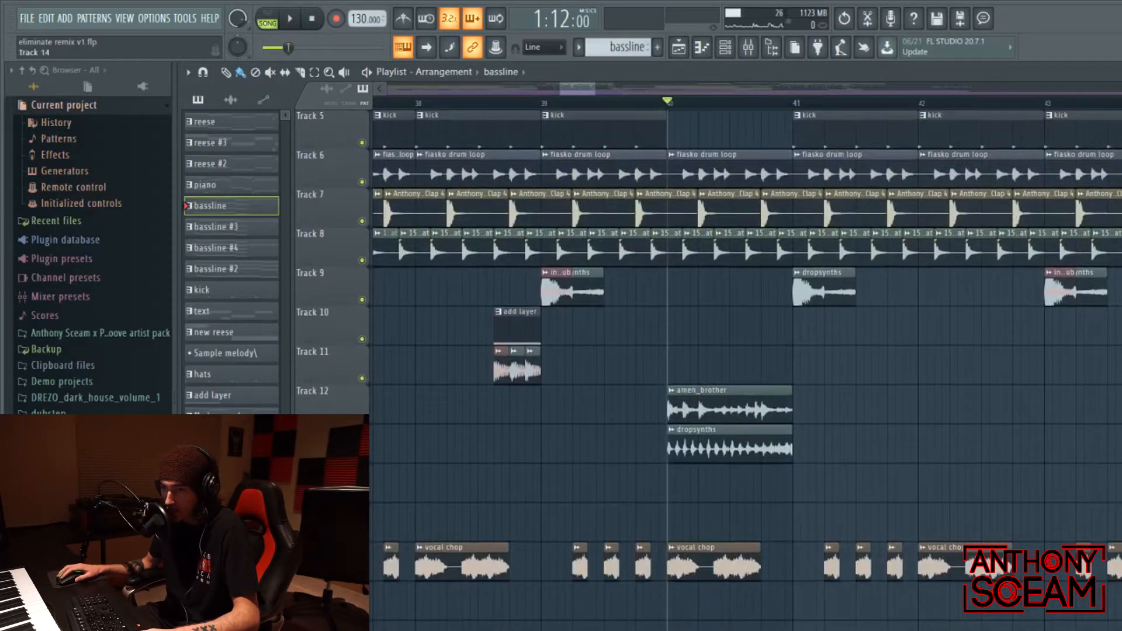
{"action": "right_click", "coordinate": [366, 459]}
{"action": "key", "text": "space"}
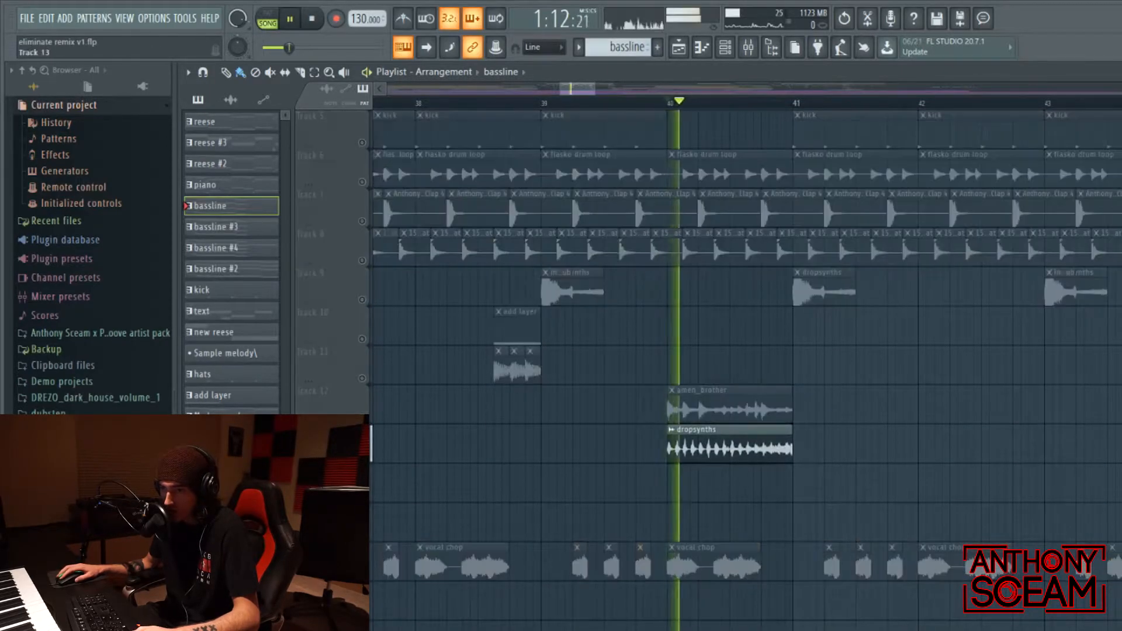
{"action": "key", "text": "space"}
Switch the solo to Track 12 with the amen_brother clip and play it from bar 40
{"action": "right_click", "coordinate": [369, 459]}
{"action": "scroll", "coordinate": [422, 513], "scroll_direction": "up", "scroll_amount": 3}
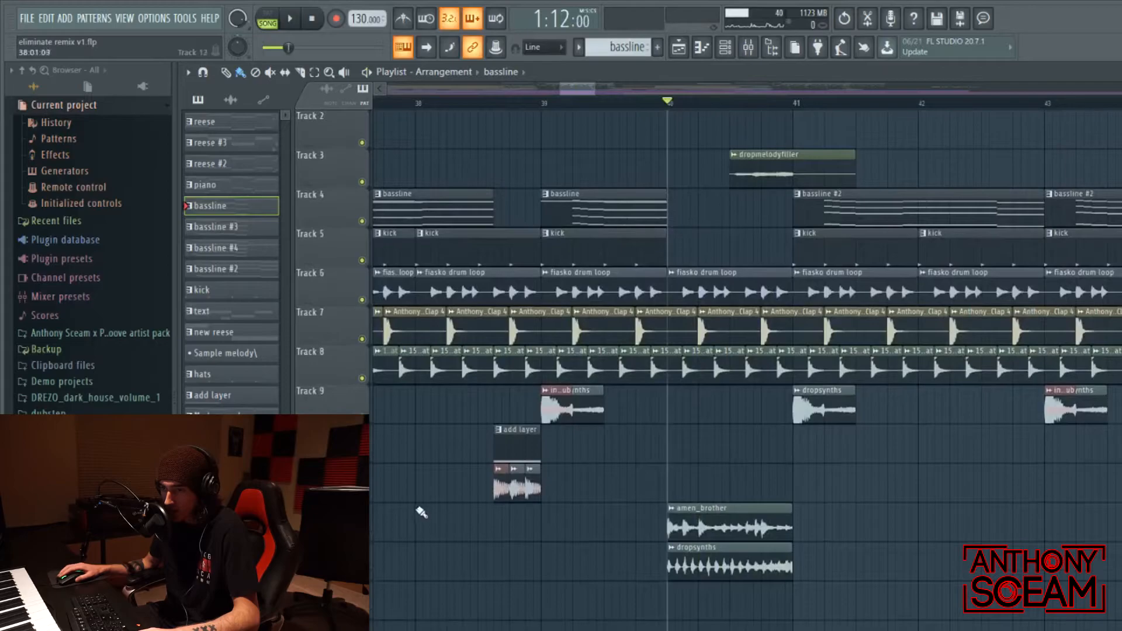
{"action": "right_click", "coordinate": [369, 535]}
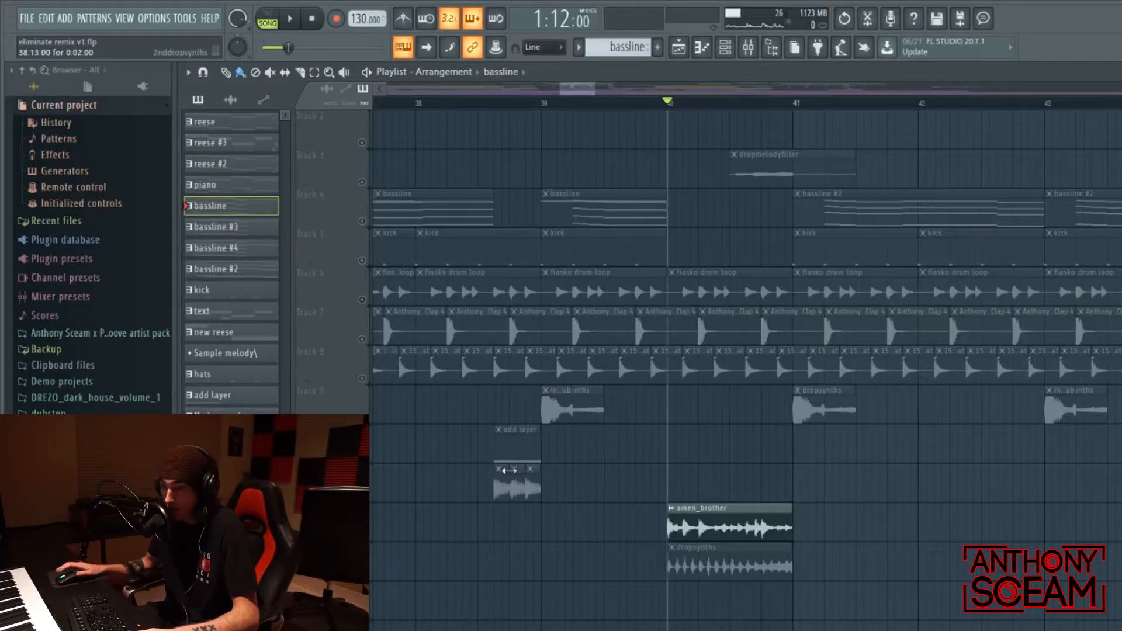
{"action": "key", "text": "space"}
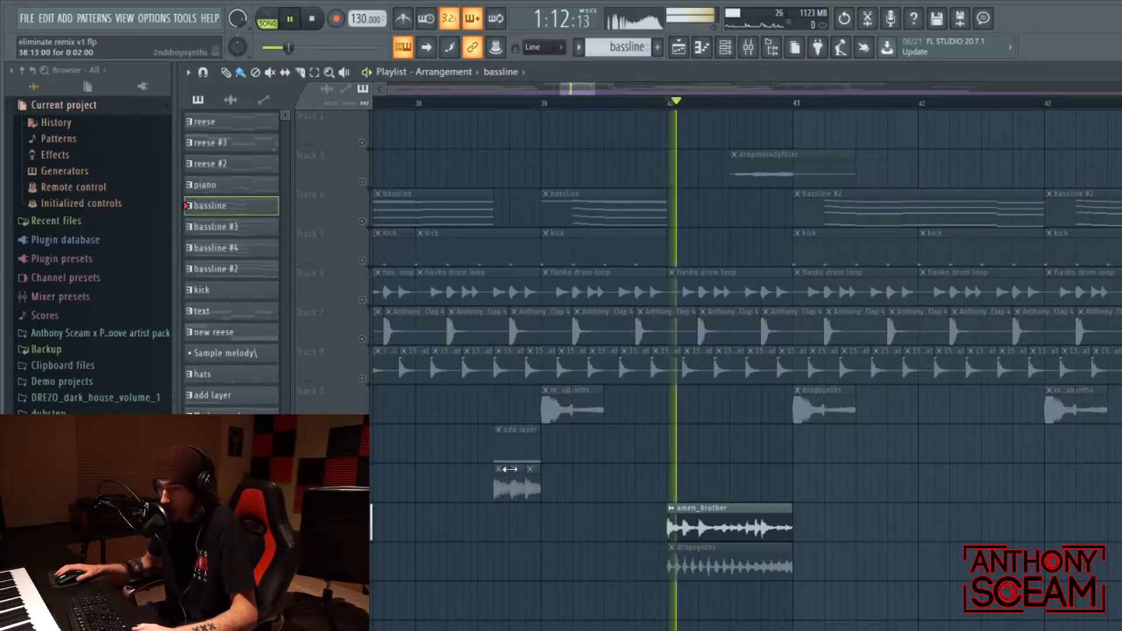
{"action": "key", "text": "space"}
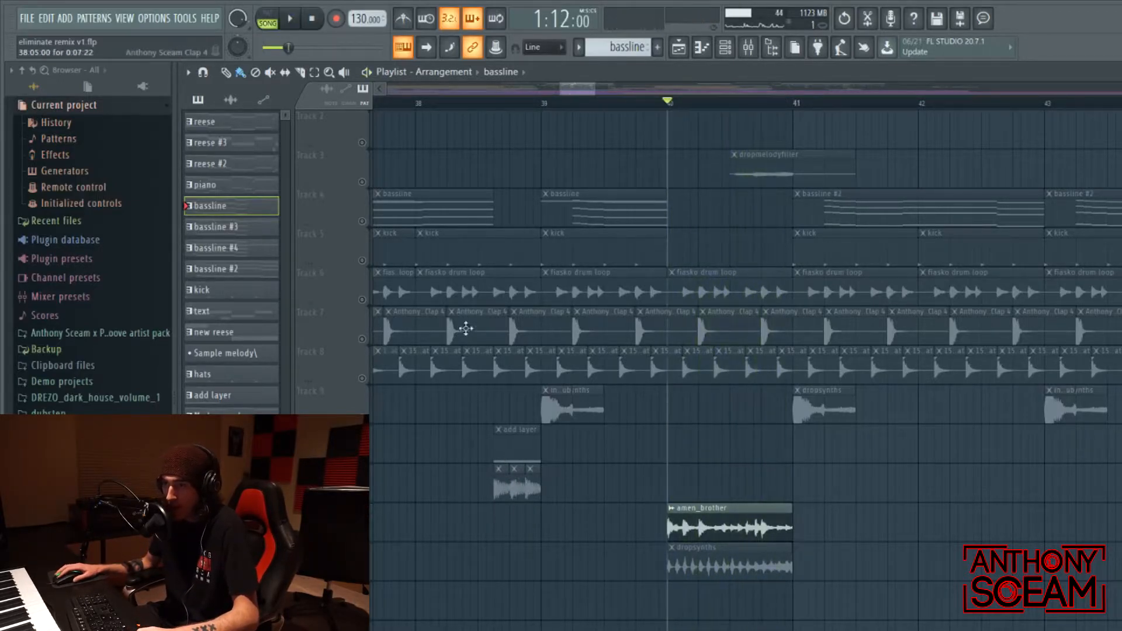
Solo Track 3 with the dropmelodyfiller clip and move the playhead to the start of bar 40
{"action": "right_click", "coordinate": [362, 182]}
{"action": "left_click_drag", "start_coordinate": [786, 104], "coordinate": [730, 104]}
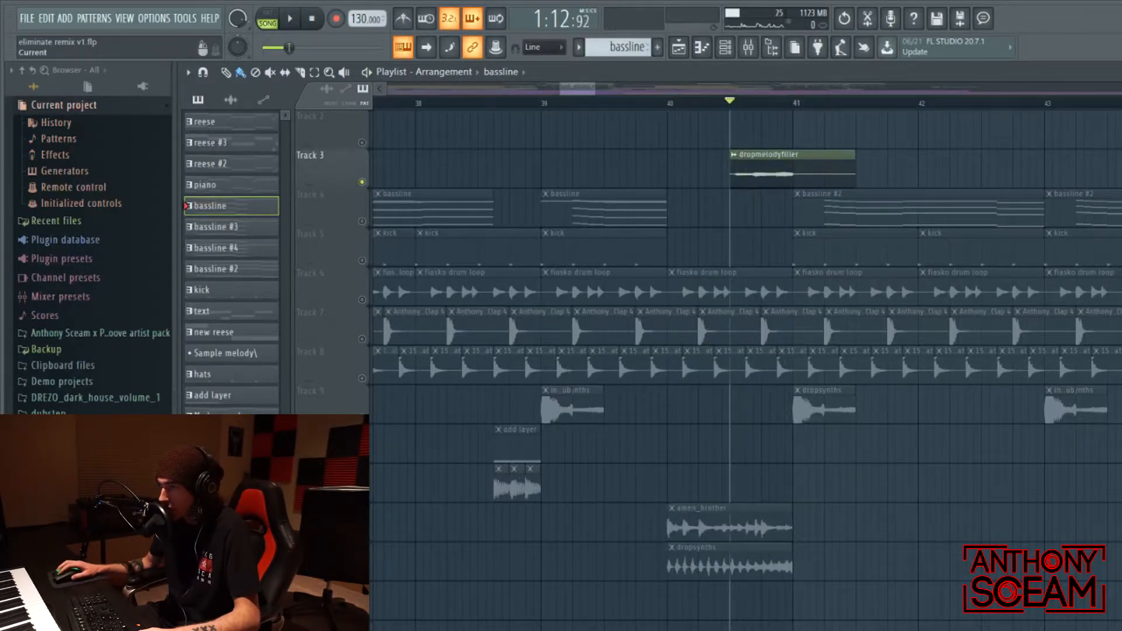
{"action": "left_click", "coordinate": [669, 104]}
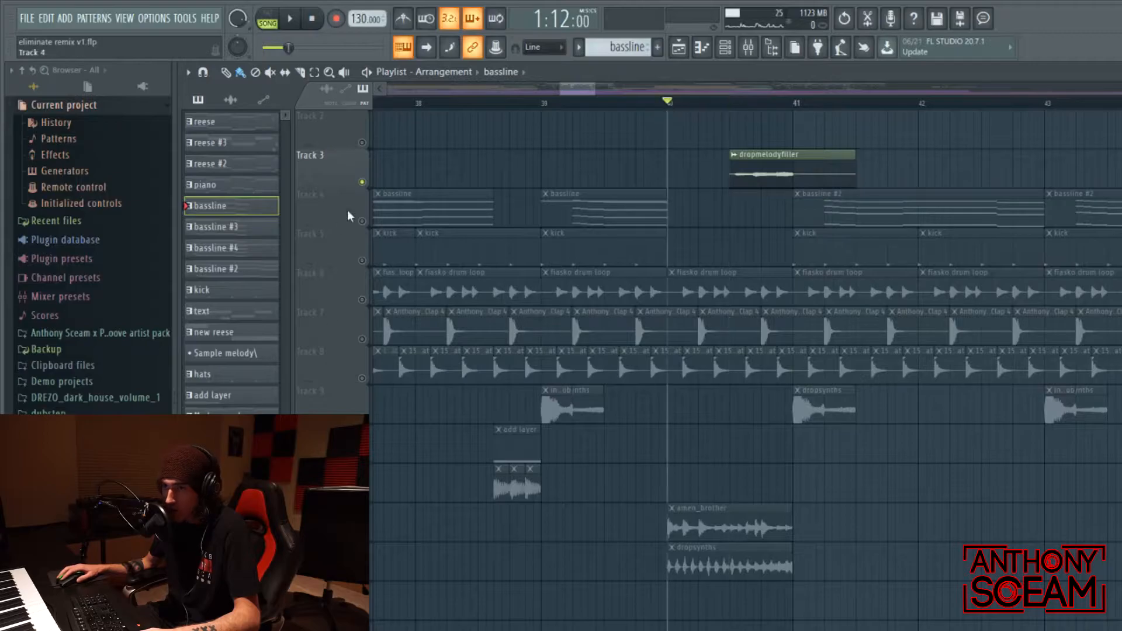
Reactivate all tracks and play the full drop from shortly before bar 40
{"action": "right_click", "coordinate": [362, 182]}
{"action": "left_click", "coordinate": [637, 107]}
{"action": "key", "text": "space"}
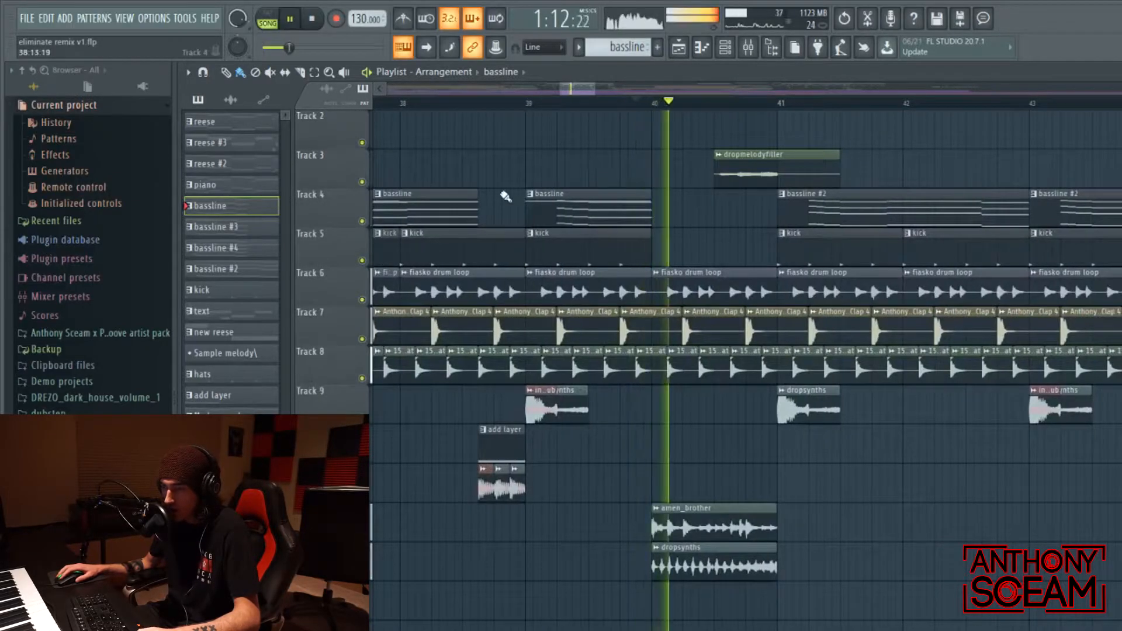
{"action": "key", "text": "space"}
Play the full drop from the start of the dropmelodyfiller clip in bar 40
{"action": "left_click", "coordinate": [715, 104]}
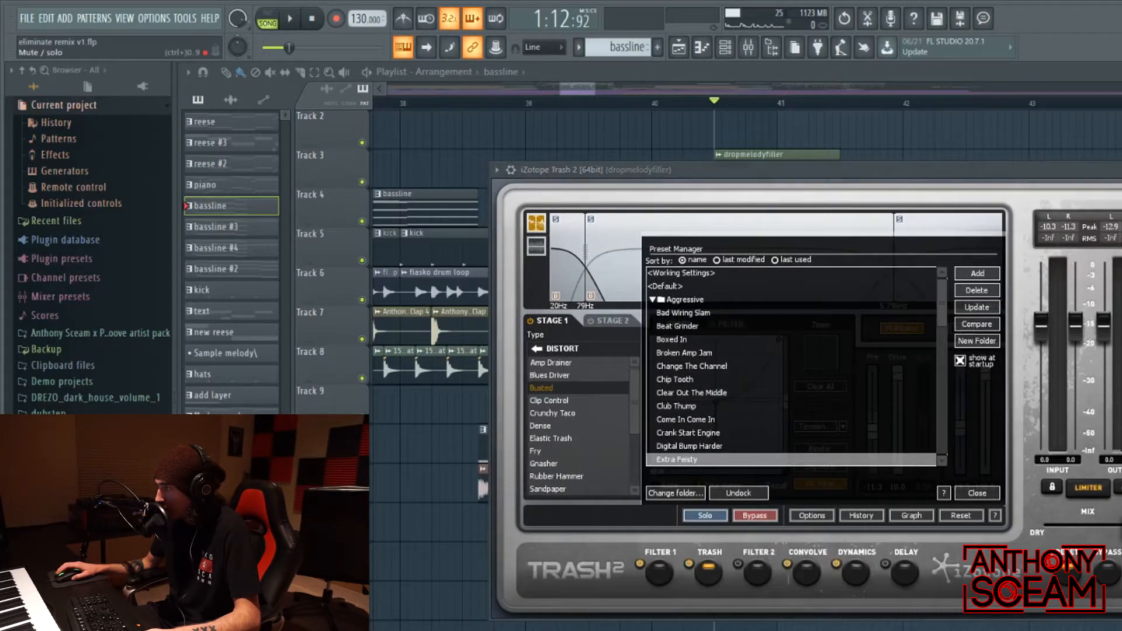
{"action": "key", "text": "space"}
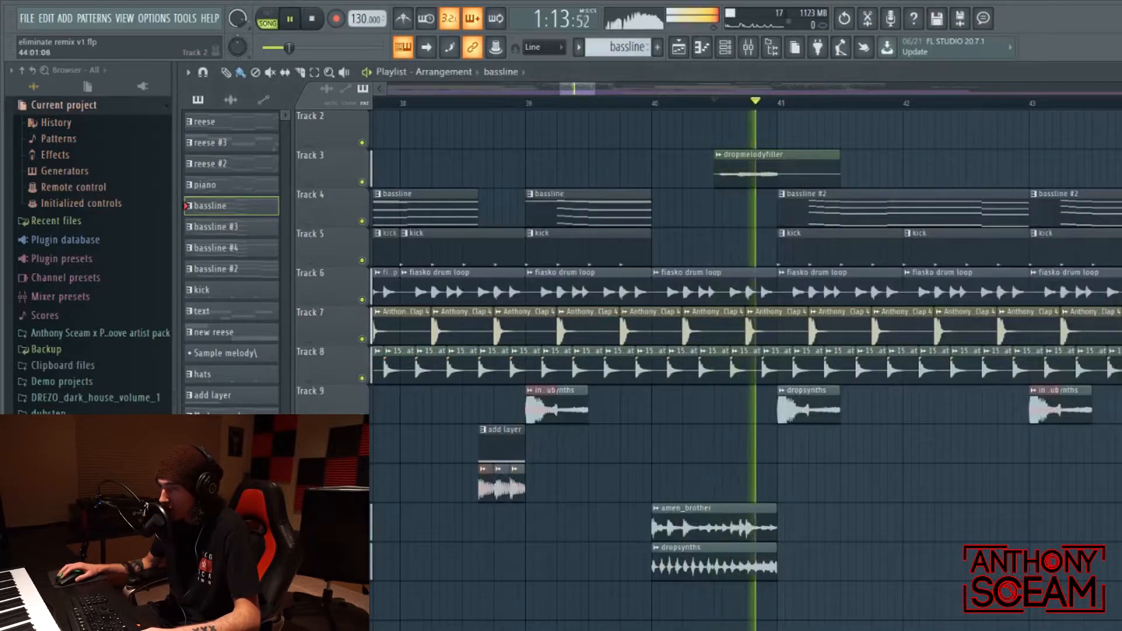
Solo Track 3, play its dropmelodyfiller clip from its start in bar 40, and reactivate all tracks
{"action": "key", "text": "space"}
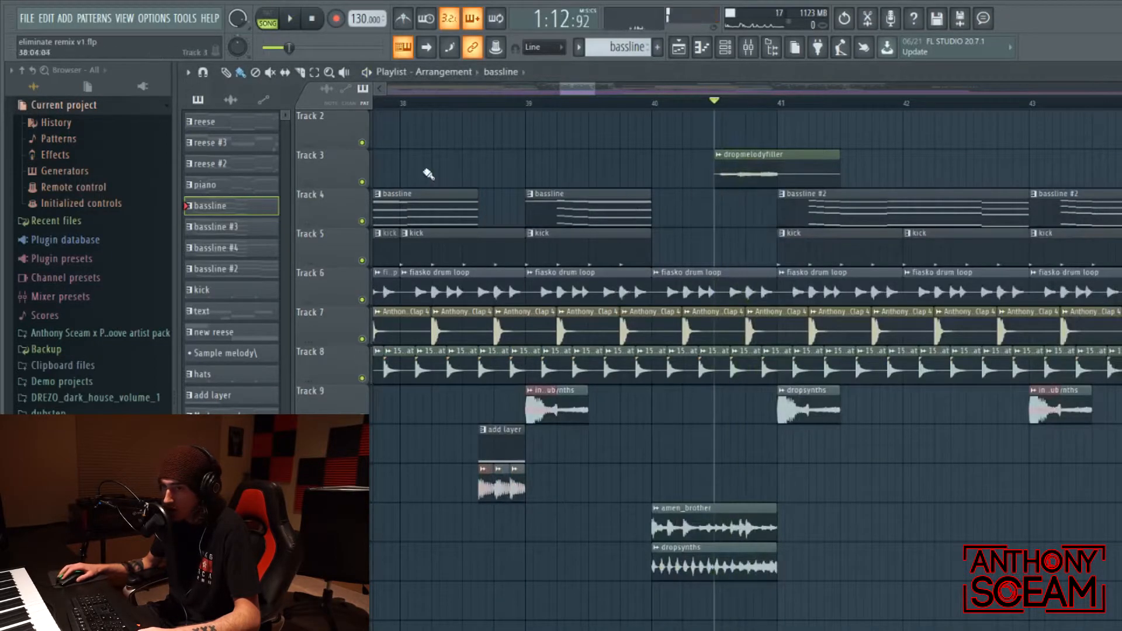
{"action": "right_click", "coordinate": [362, 182]}
{"action": "key", "text": "space"}
{"action": "key", "text": "space"}
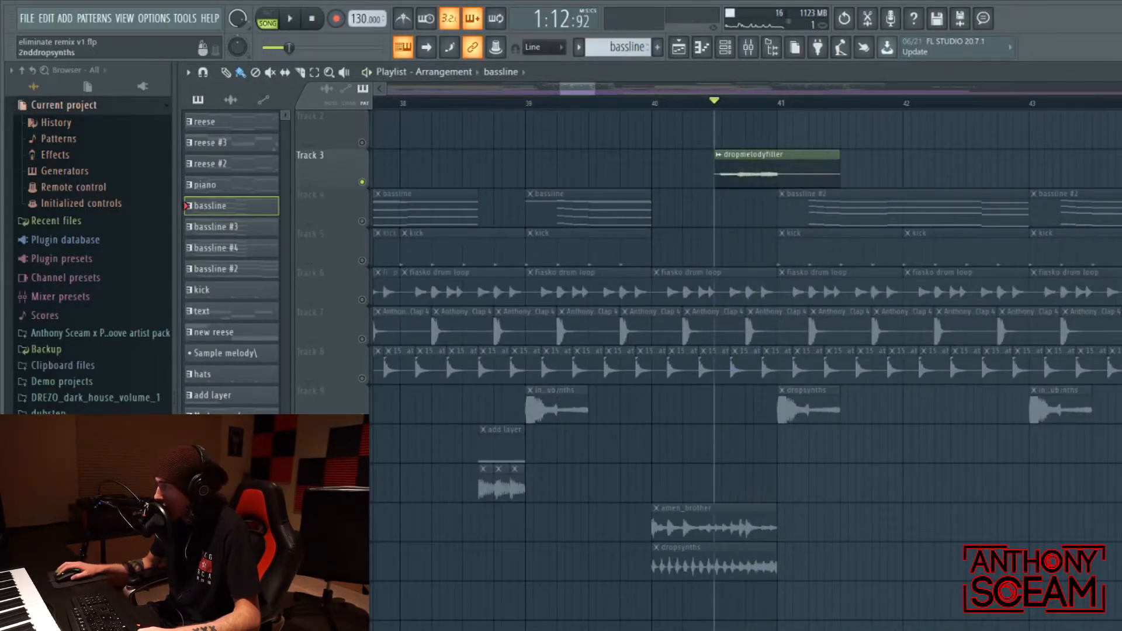
{"action": "key", "text": "space"}
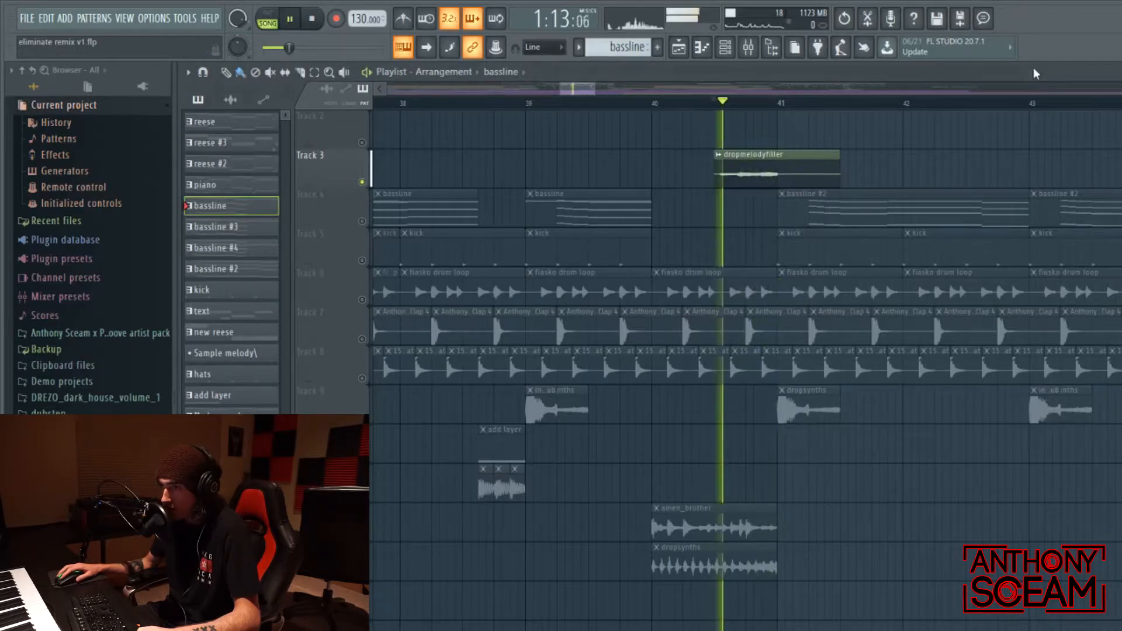
{"action": "key", "text": "space"}
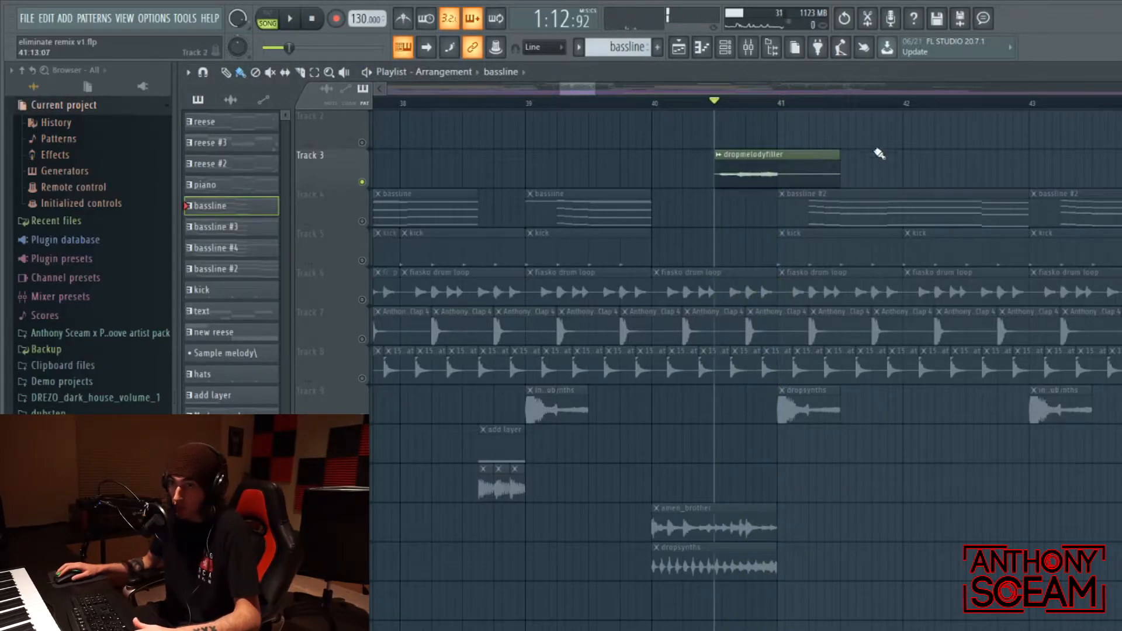
{"action": "right_click", "coordinate": [362, 182]}
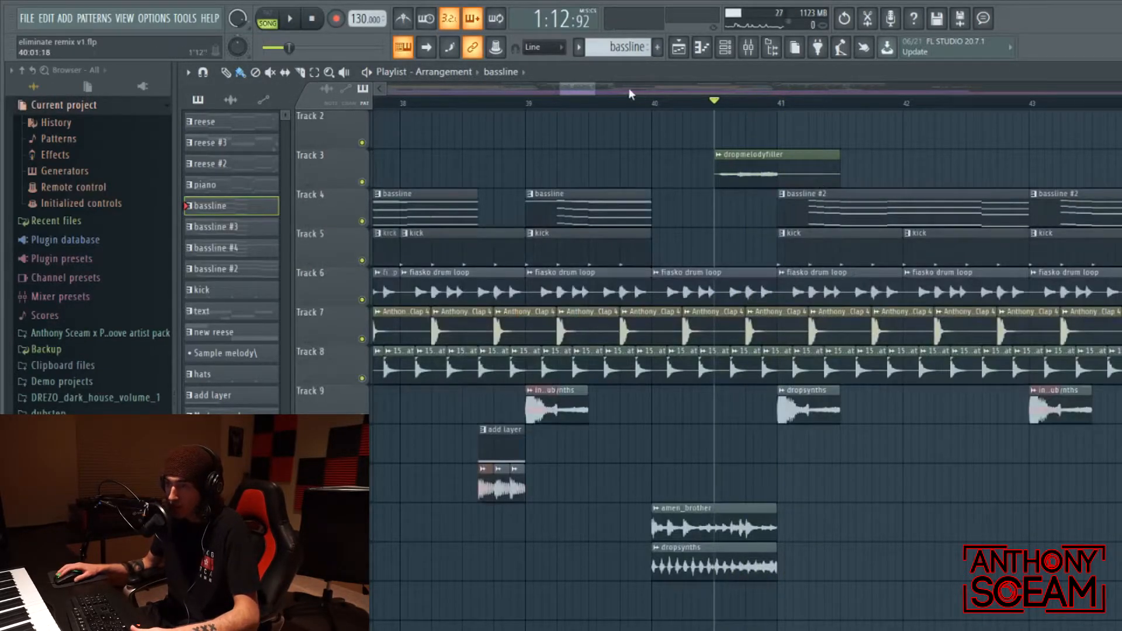
Open the bassline #2 pattern from Track 4 at bar 41 in the channel rack
{"action": "left_click_drag", "start_coordinate": [598, 83], "coordinate": [639, 86]}
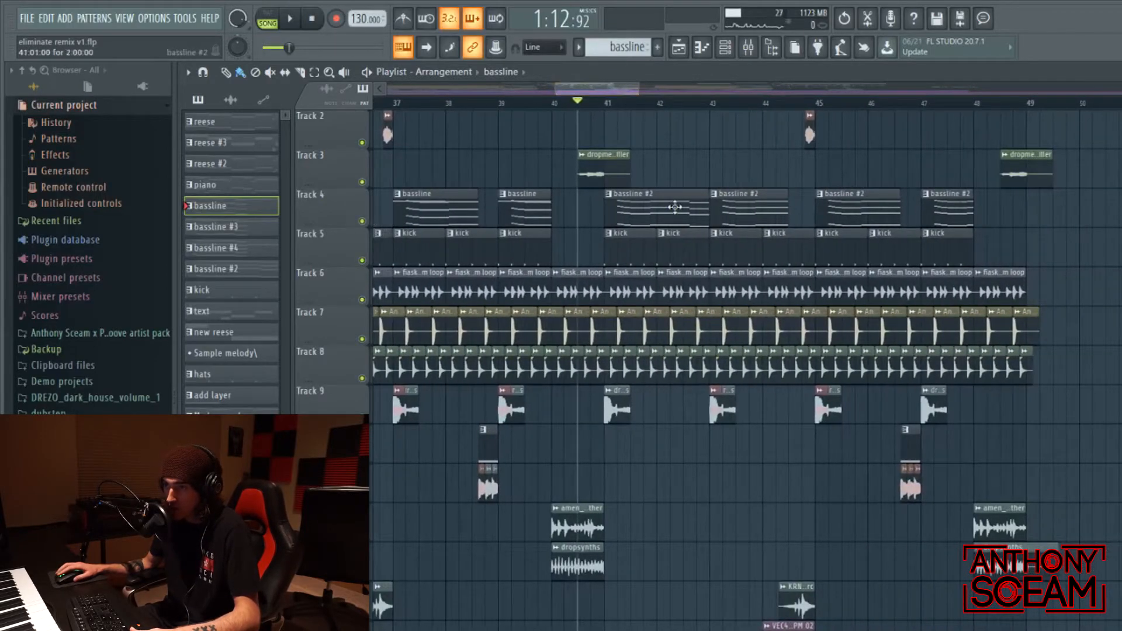
{"action": "double_click", "coordinate": [650, 216]}
{"action": "key", "text": "F6"}
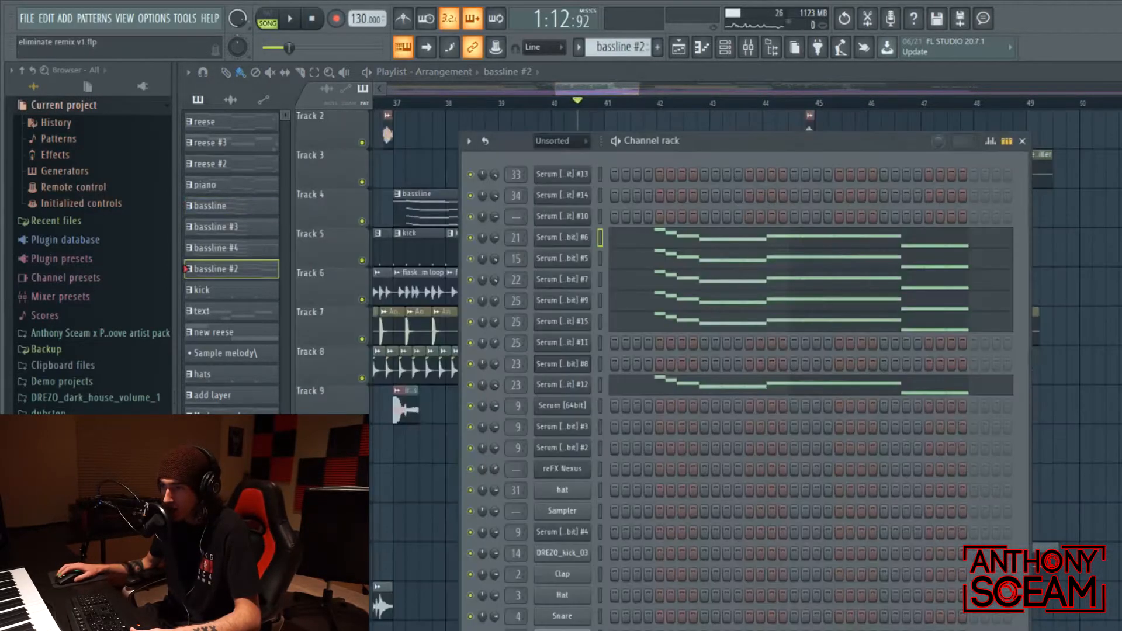
Solo the Serum #12 channel and play the bassline #2 pattern in pattern mode
{"action": "right_click", "coordinate": [474, 386]}
{"action": "key", "text": "Escape"}
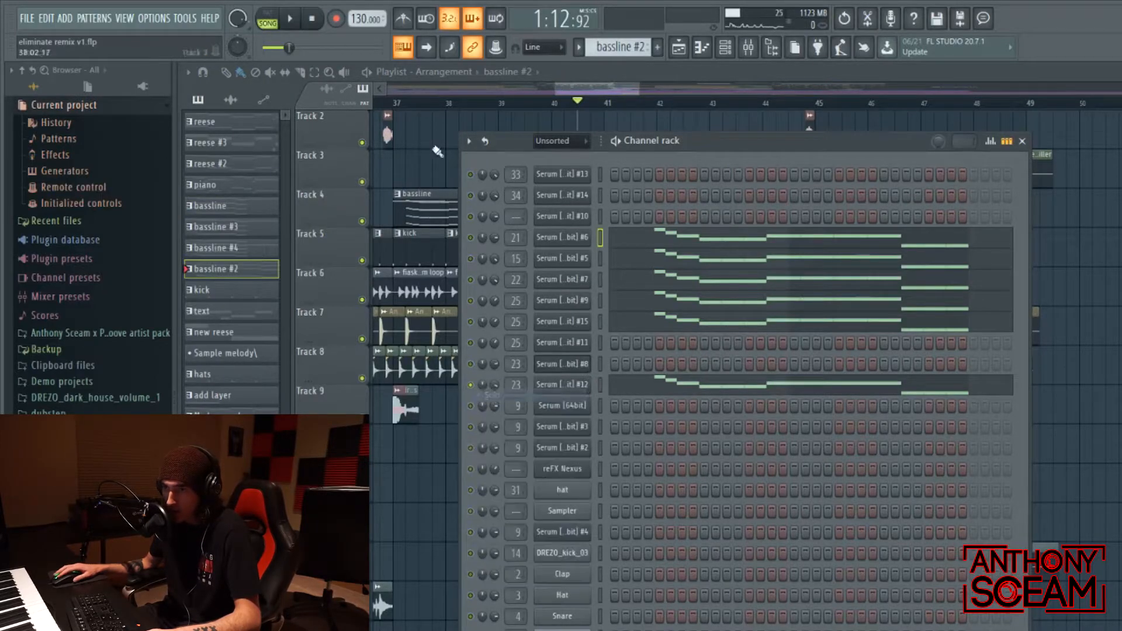
{"action": "left_click", "coordinate": [267, 22]}
{"action": "key", "text": "space"}
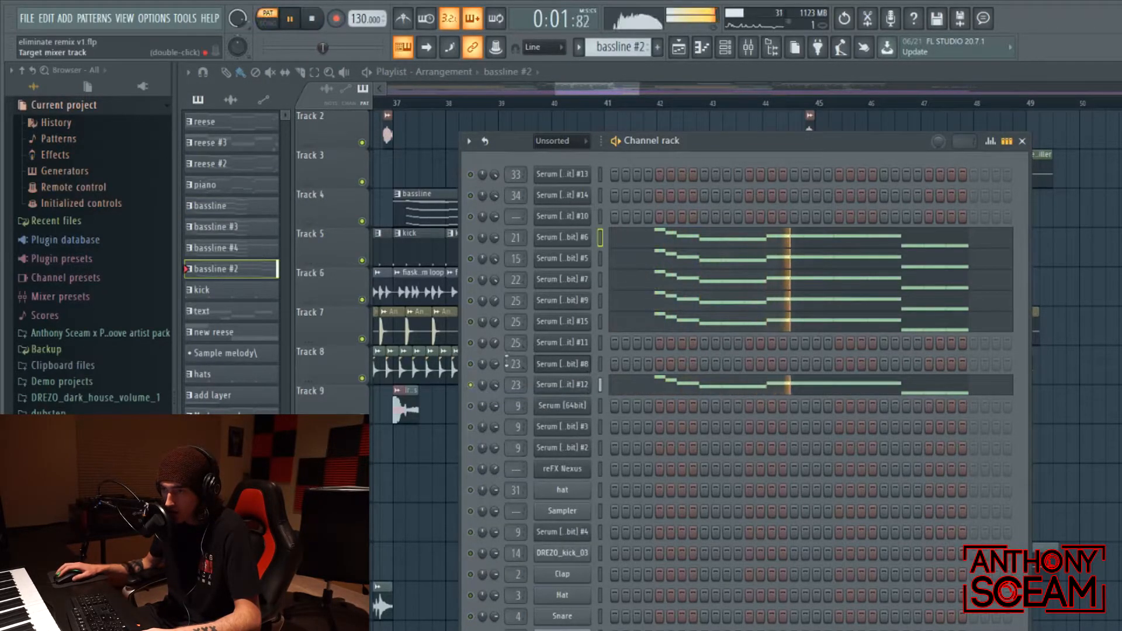
{"action": "key", "text": "space"}
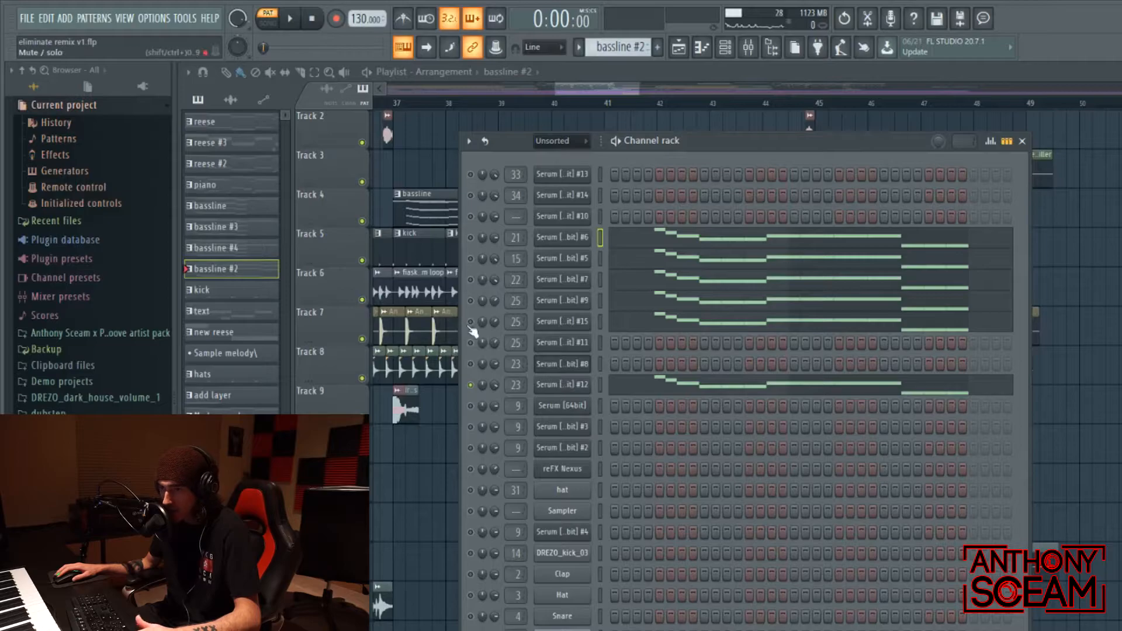
Play the bassline #2 pattern with only Serum #9 active and again with Serum #15 added
{"action": "key", "text": "space"}
{"action": "key", "text": "space"}
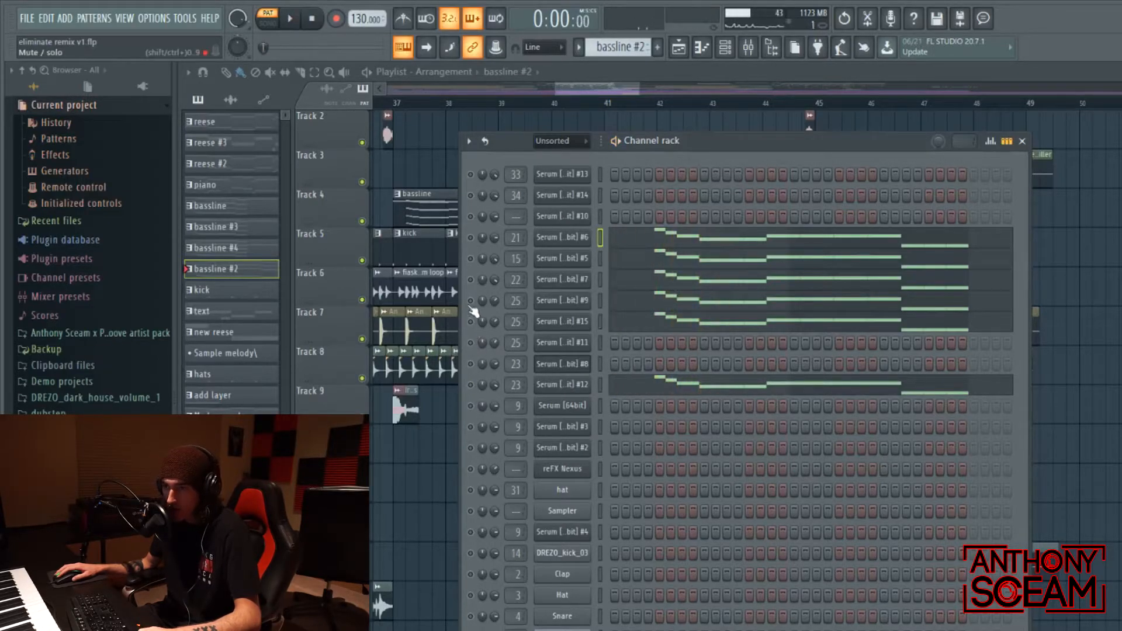
{"action": "key", "text": "space"}
{"action": "key", "text": "space"}
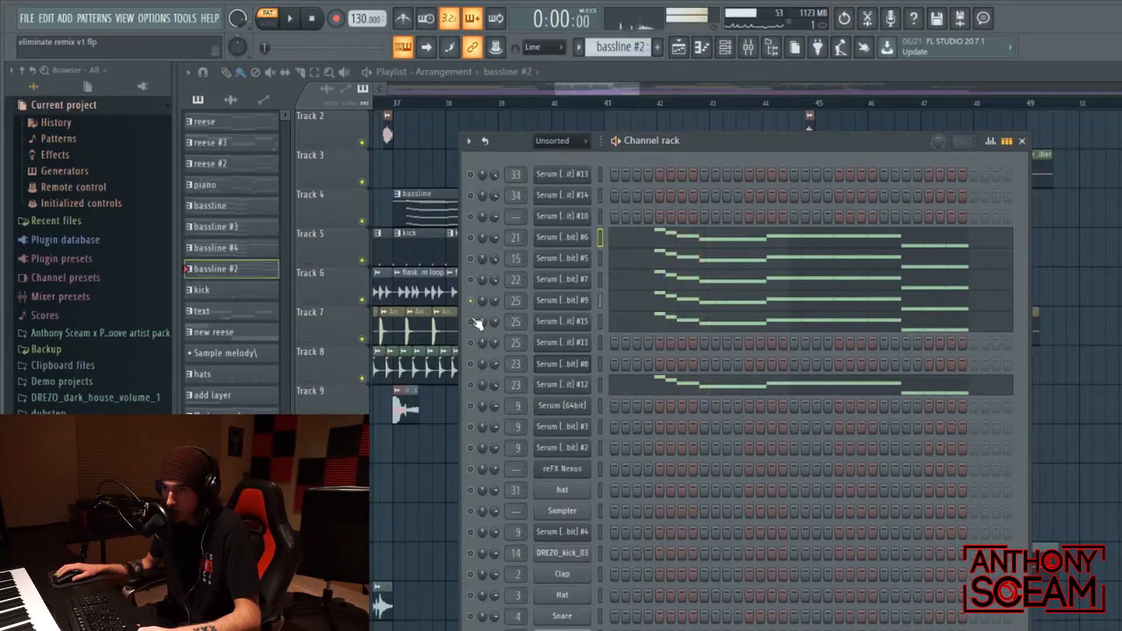
{"action": "left_click", "coordinate": [471, 322]}
{"action": "key", "text": "space"}
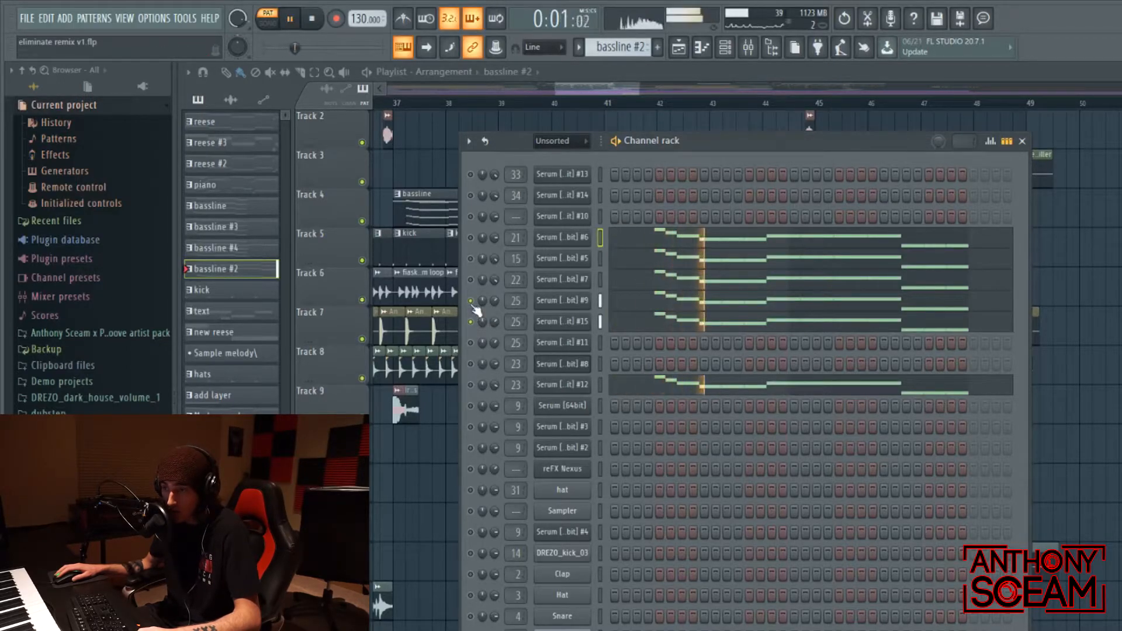
{"action": "key", "text": "space"}
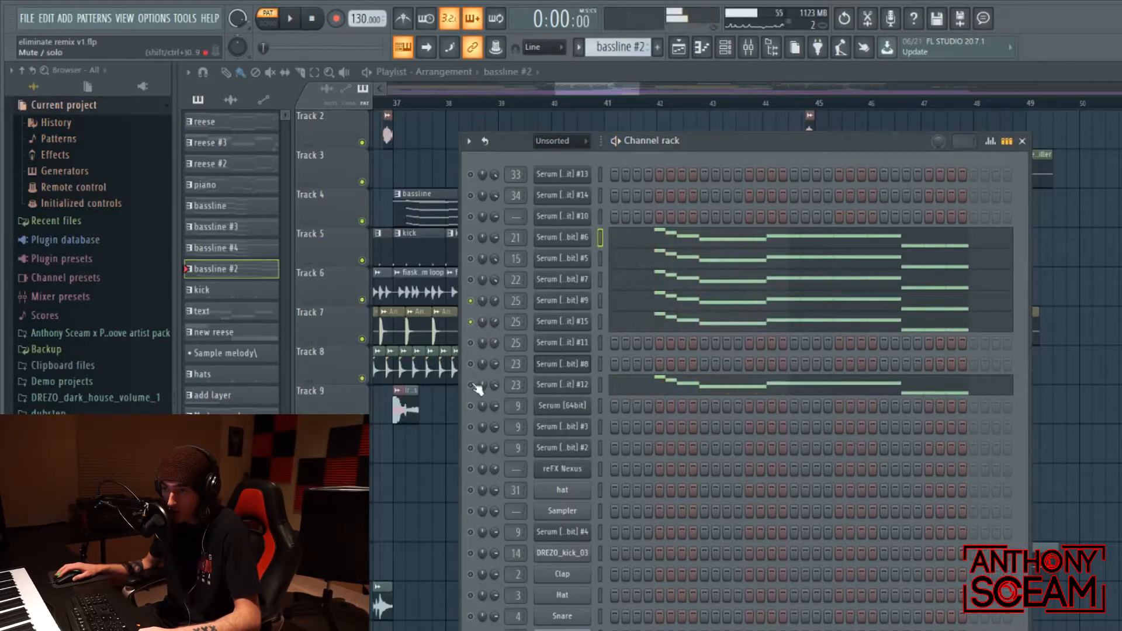
Reactivate all channels of the bassline #2 pattern and close the channel rack
{"action": "right_click", "coordinate": [471, 347]}
{"action": "left_click", "coordinate": [496, 330]}
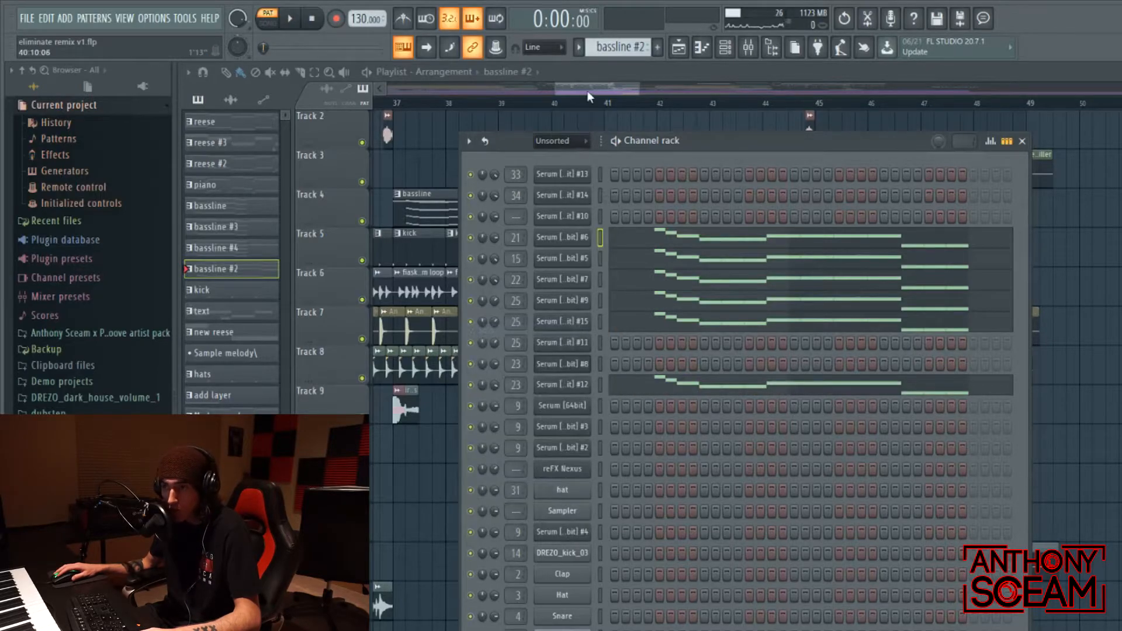
{"action": "key", "text": "F6"}
Switch to song mode and play the end of the drop with all tracks from bar 48
{"action": "scroll", "coordinate": [587, 88], "scroll_direction": "down", "scroll_amount": 2}
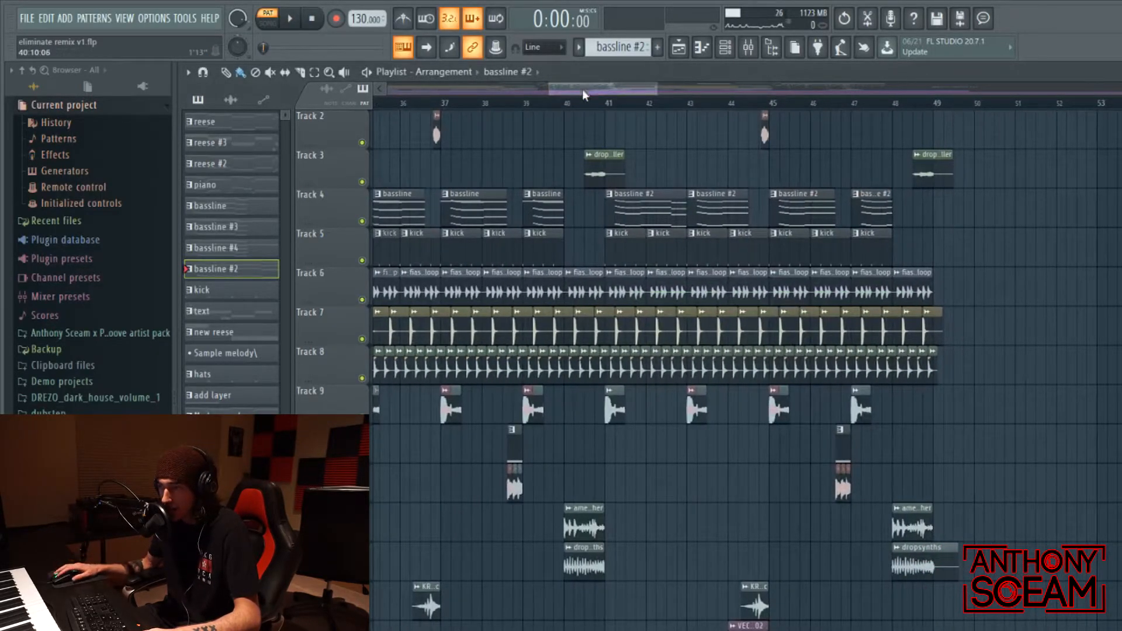
{"action": "scroll", "coordinate": [588, 89], "scroll_direction": "down", "scroll_amount": 1}
{"action": "scroll", "coordinate": [765, 501], "scroll_direction": "down", "scroll_amount": 3}
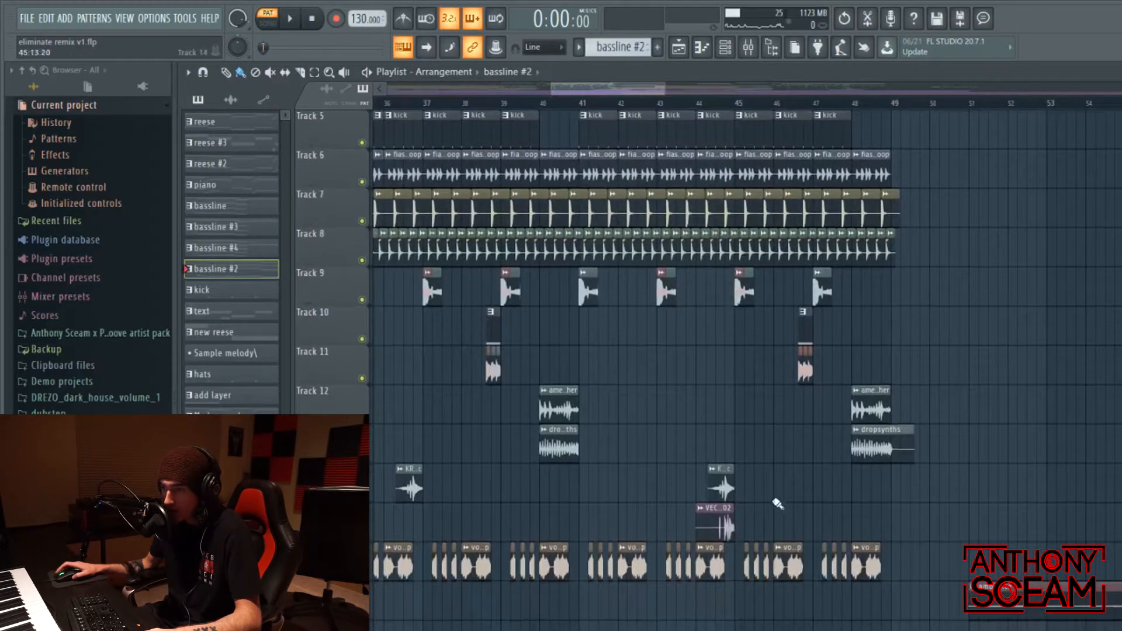
{"action": "scroll", "coordinate": [784, 503], "scroll_direction": "up", "scroll_amount": 3}
{"action": "scroll", "coordinate": [941, 478], "scroll_direction": "down", "scroll_amount": 3}
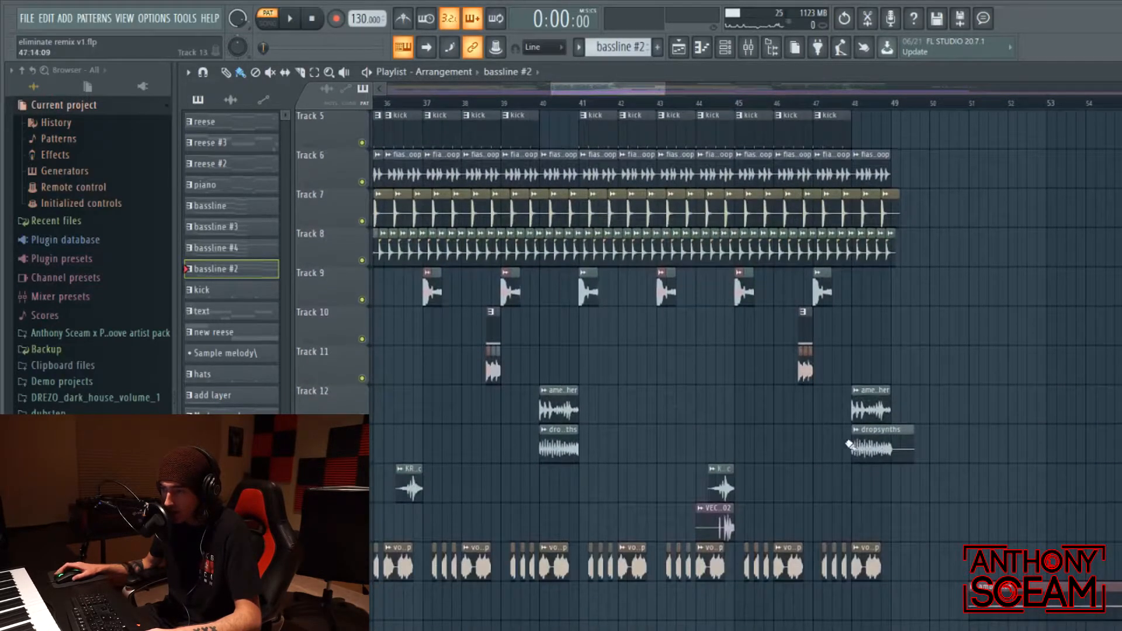
{"action": "scroll", "coordinate": [854, 433], "scroll_direction": "up", "scroll_amount": 4}
{"action": "key", "text": "l"}
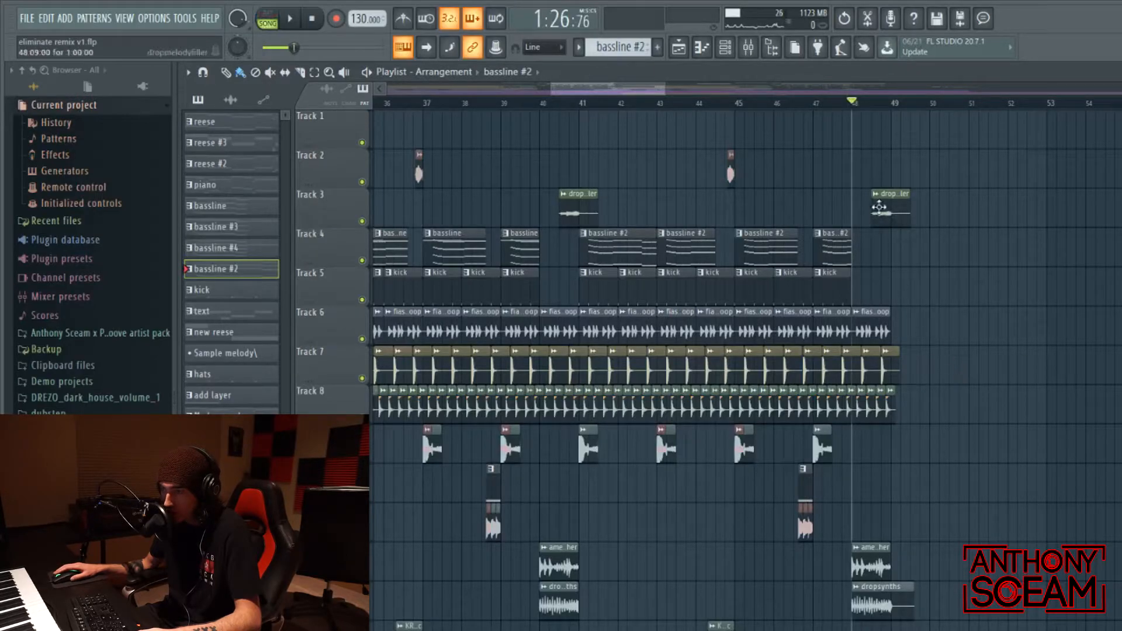
{"action": "key", "text": "space"}
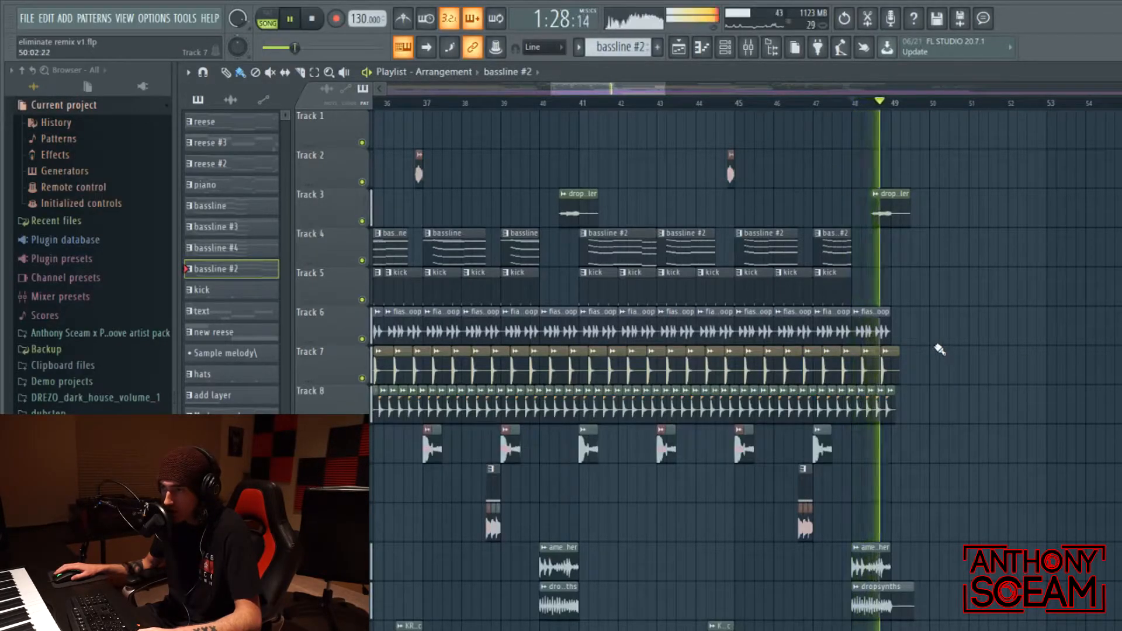
{"action": "key", "text": "space"}
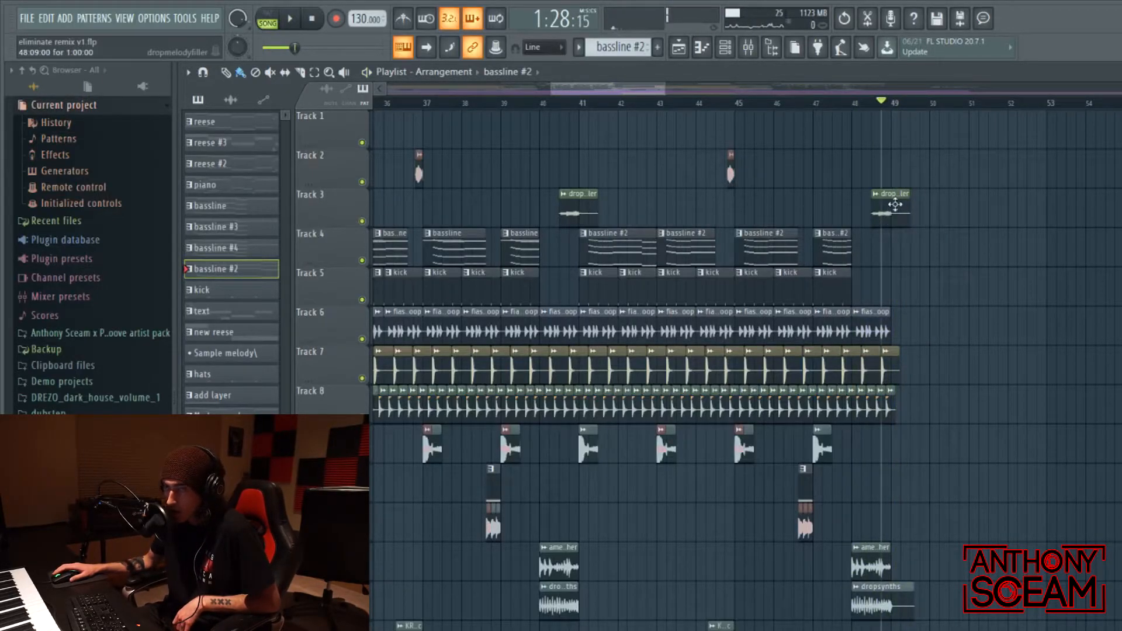
Move the playhead to the start of the dropmelodyfiller clip in bar 48
{"action": "scroll", "coordinate": [1021, 230], "scroll_direction": "down", "scroll_amount": 3}
{"action": "scroll", "coordinate": [1021, 230], "scroll_direction": "down", "scroll_amount": 3}
{"action": "scroll", "coordinate": [1015, 230], "scroll_direction": "up", "scroll_amount": 5}
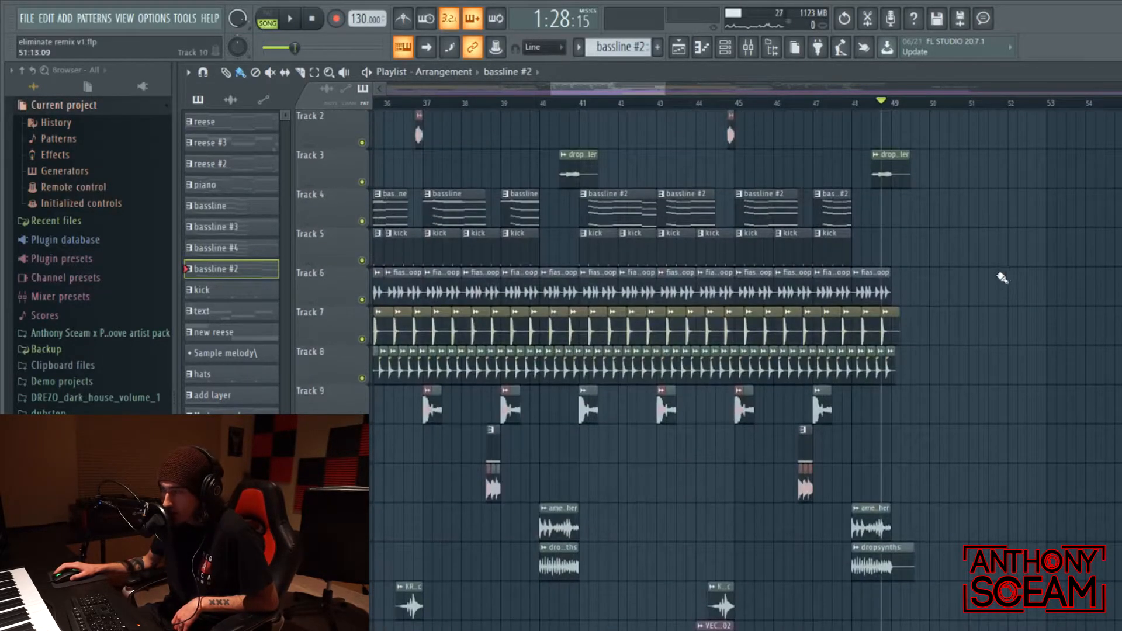
{"action": "left_click", "coordinate": [873, 103]}
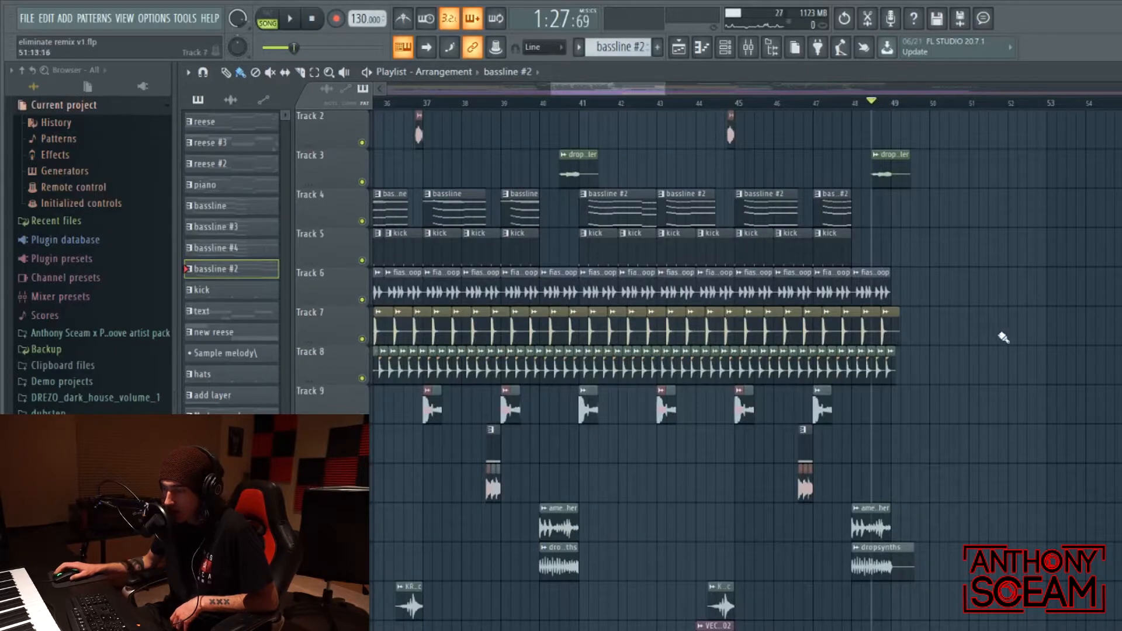
Examine the intro section's layers from bar 1, including the ambience, brass, drums, FX, melody and vox tracks
{"action": "scroll", "coordinate": [933, 307], "scroll_direction": "down", "scroll_amount": 4}
{"action": "scroll", "coordinate": [1040, 233], "scroll_direction": "up", "scroll_amount": 5}
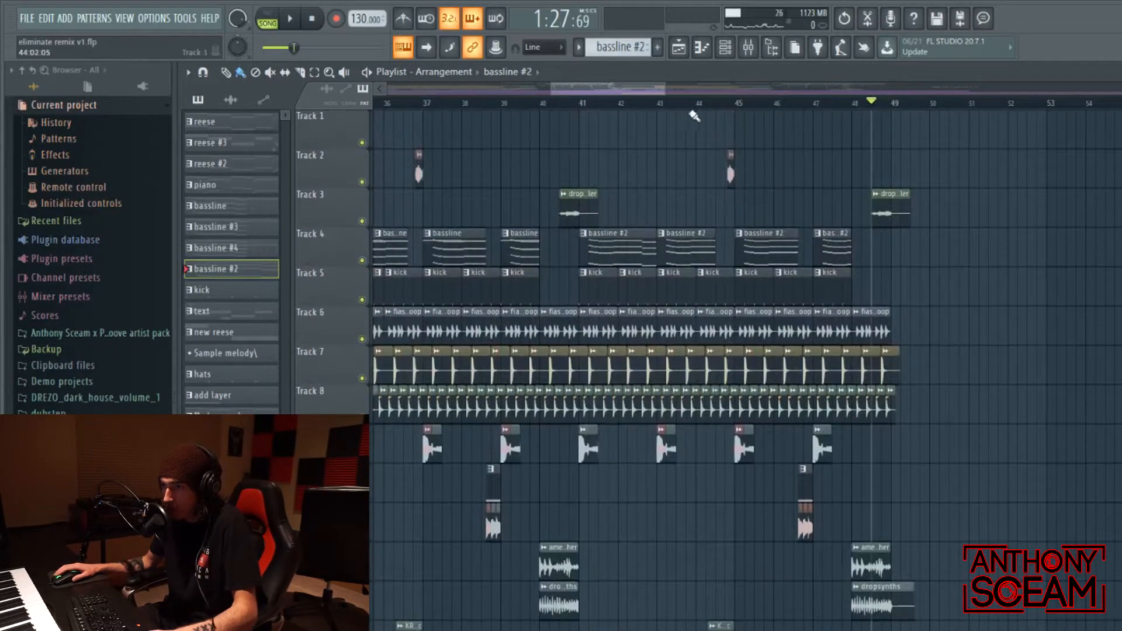
{"action": "scroll", "coordinate": [613, 87], "scroll_direction": "up", "scroll_amount": 1}
{"action": "scroll", "coordinate": [612, 88], "scroll_direction": "down", "scroll_amount": 5}
{"action": "scroll", "coordinate": [663, 113], "scroll_direction": "up", "scroll_amount": 2}
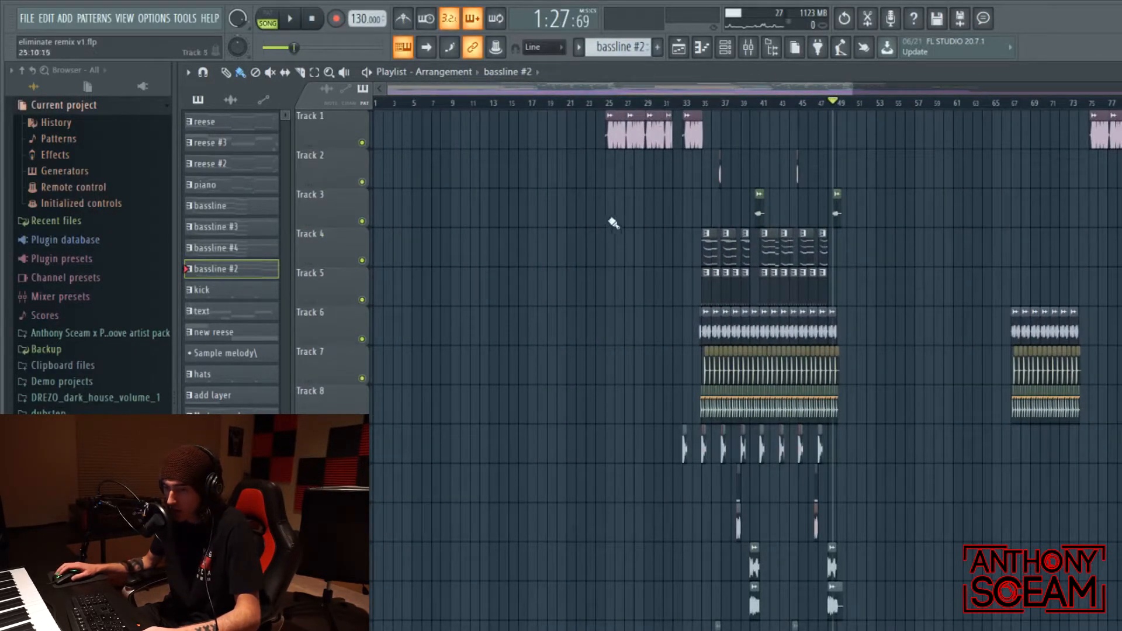
{"action": "scroll", "coordinate": [584, 292], "scroll_direction": "down", "scroll_amount": 15}
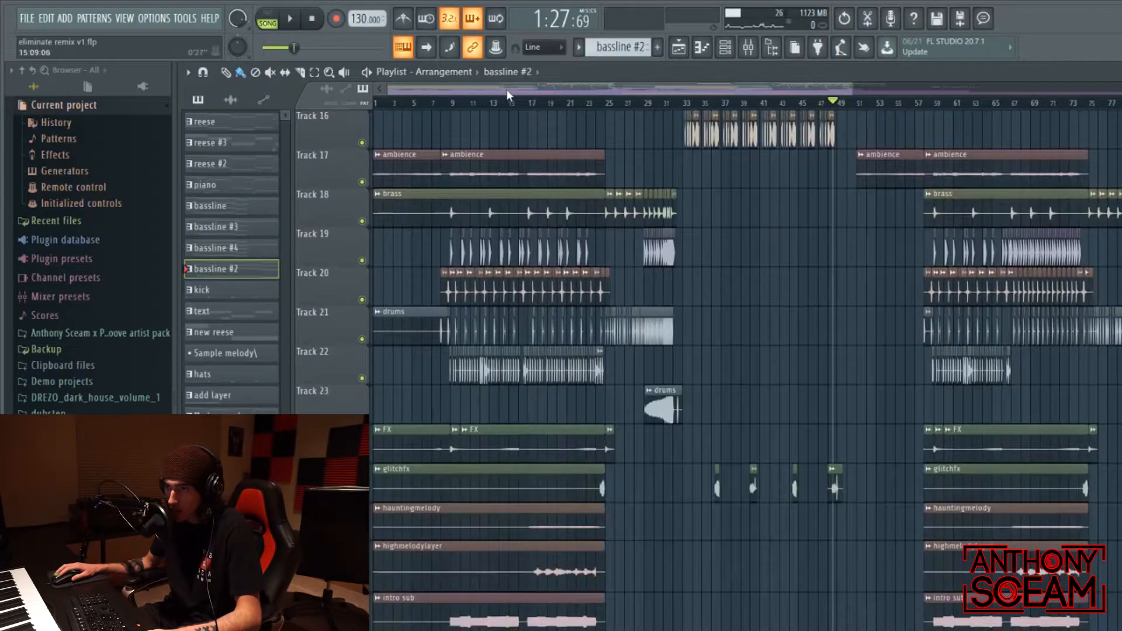
{"action": "scroll", "coordinate": [507, 95], "scroll_direction": "up", "scroll_amount": 3}
{"action": "scroll", "coordinate": [568, 326], "scroll_direction": "down", "scroll_amount": 9}
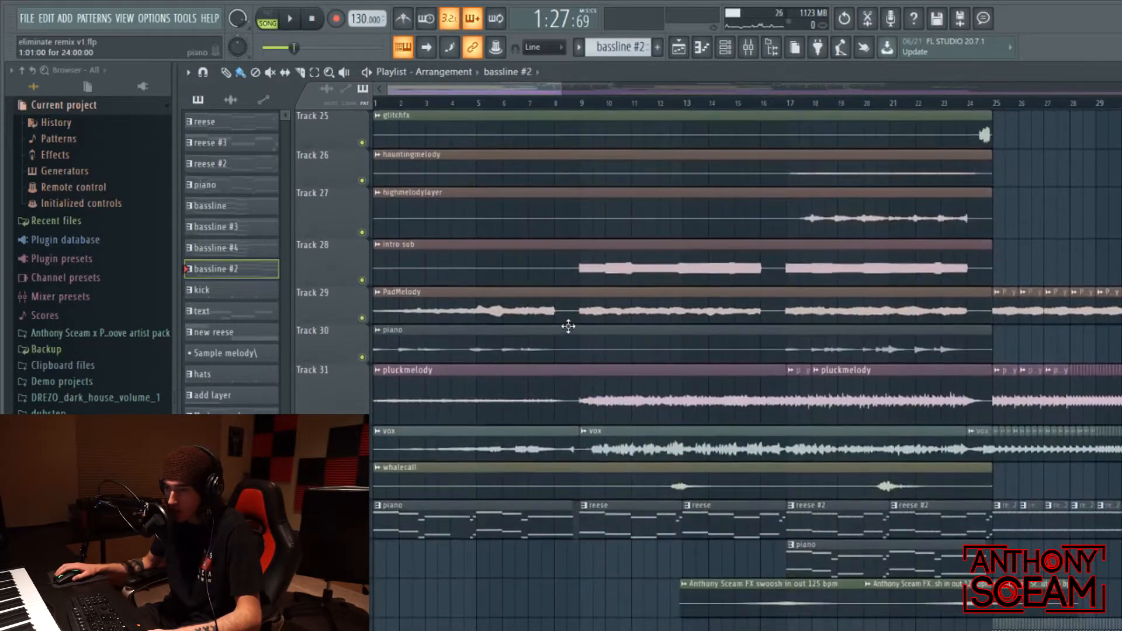
{"action": "scroll", "coordinate": [569, 324], "scroll_direction": "up", "scroll_amount": 12}
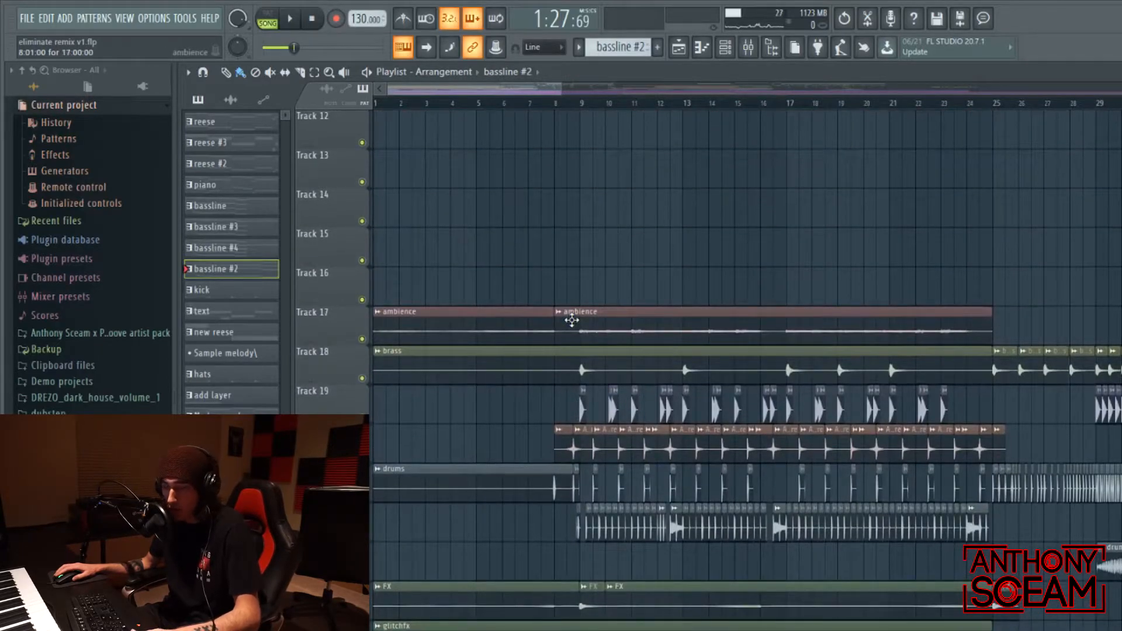
{"action": "scroll", "coordinate": [571, 320], "scroll_direction": "down", "scroll_amount": 3}
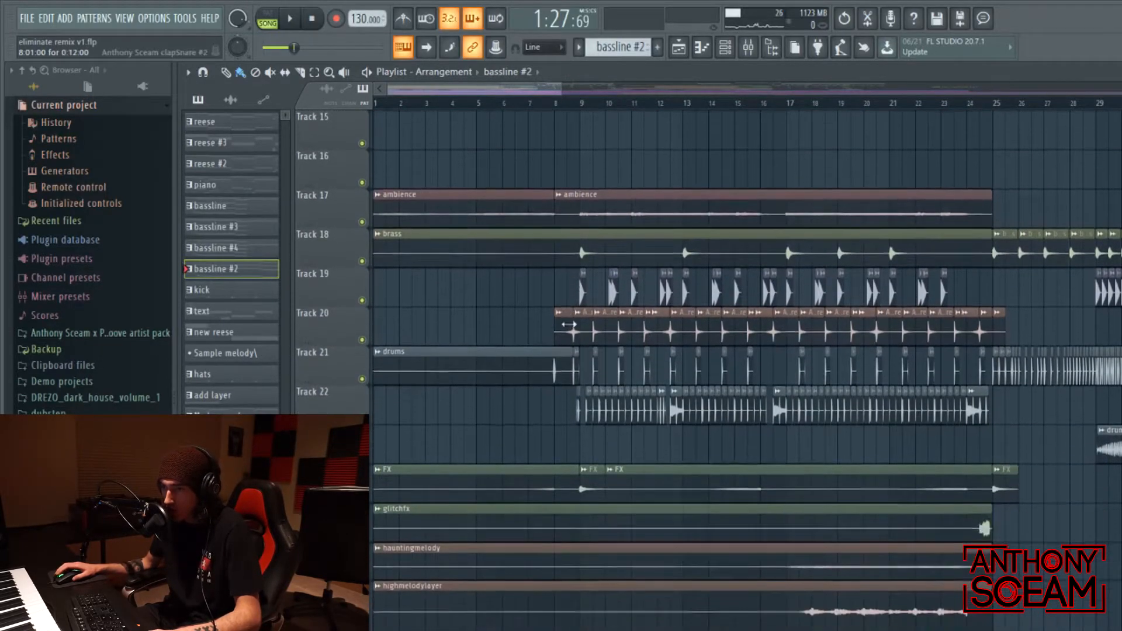
Play the intro with all tracks from shortly before bar 9
{"action": "left_click", "coordinate": [553, 102]}
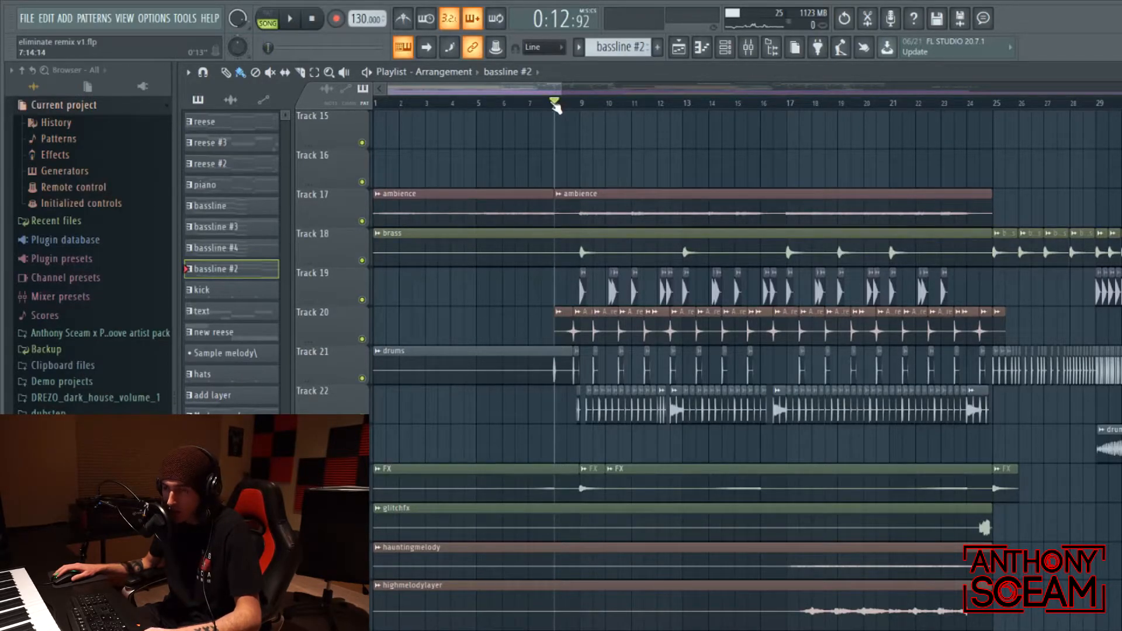
{"action": "scroll", "coordinate": [519, 93], "scroll_direction": "up", "scroll_amount": 3}
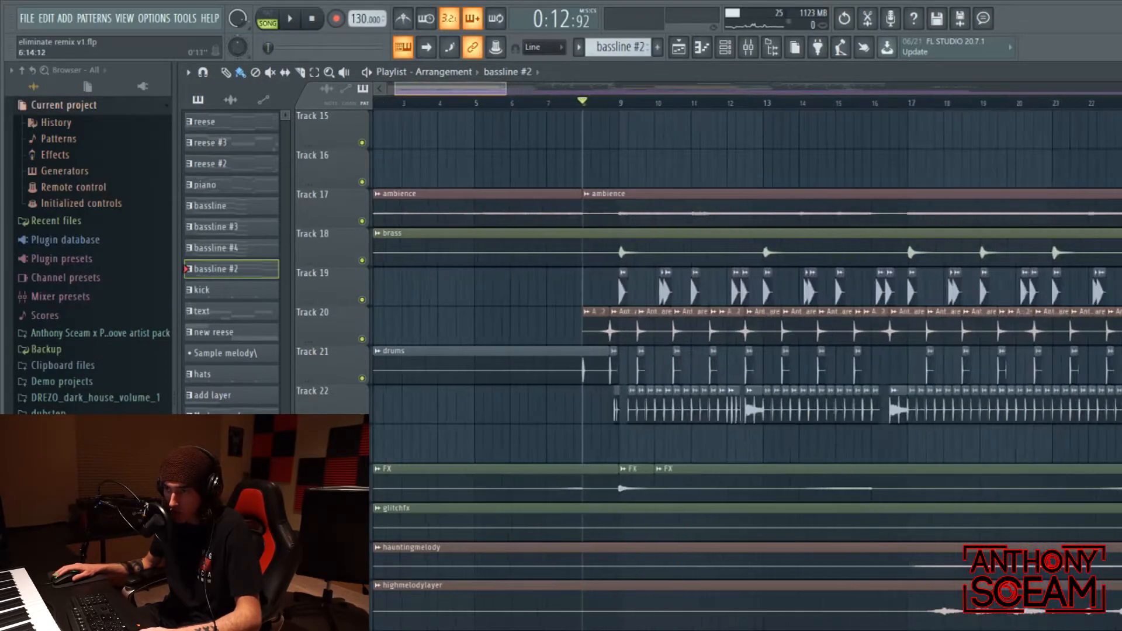
{"action": "left_click", "coordinate": [629, 112]}
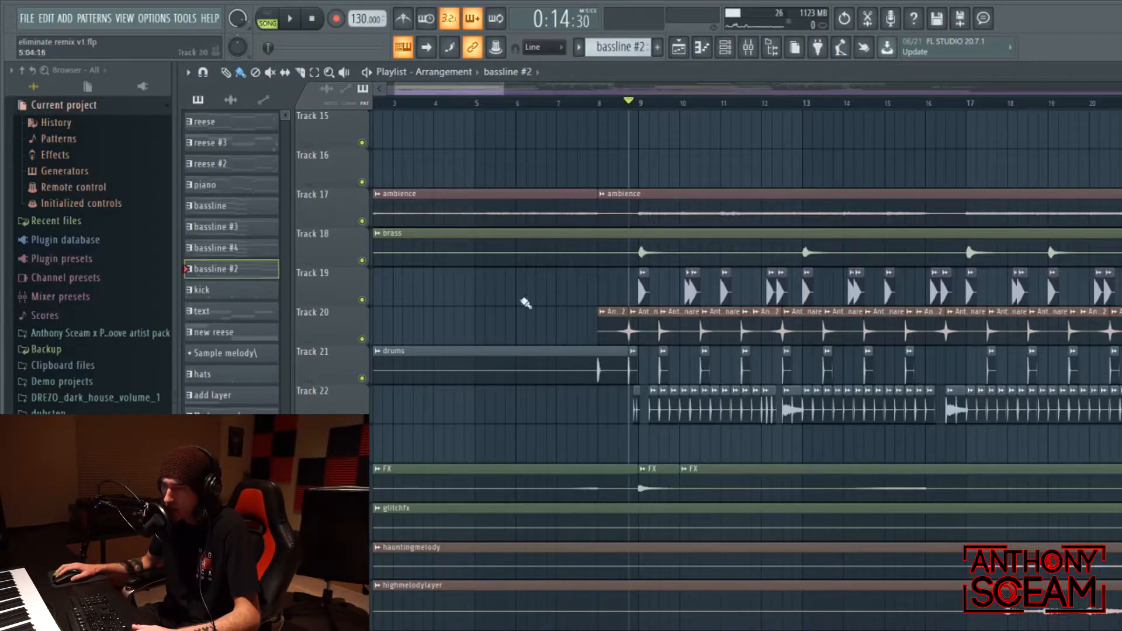
{"action": "key", "text": "space"}
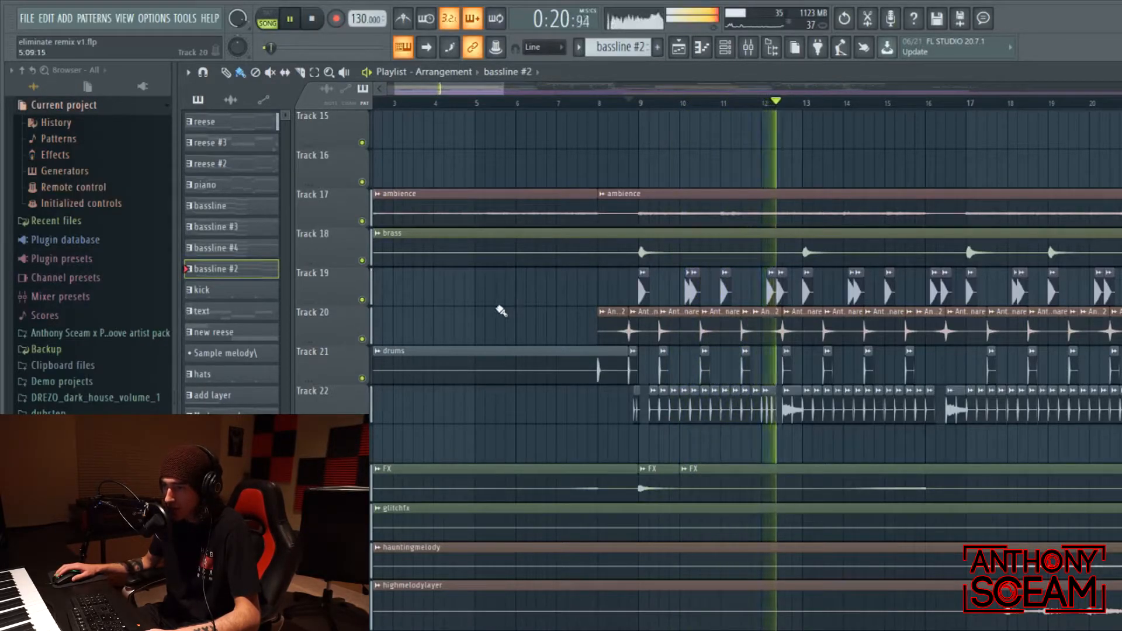
{"action": "key", "text": "space"}
Solo Track 22 and play its percussion clips from just after the start of bar 9
{"action": "right_click", "coordinate": [363, 418]}
{"action": "left_click", "coordinate": [650, 103]}
{"action": "key", "text": "space"}
{"action": "key", "text": "space"}
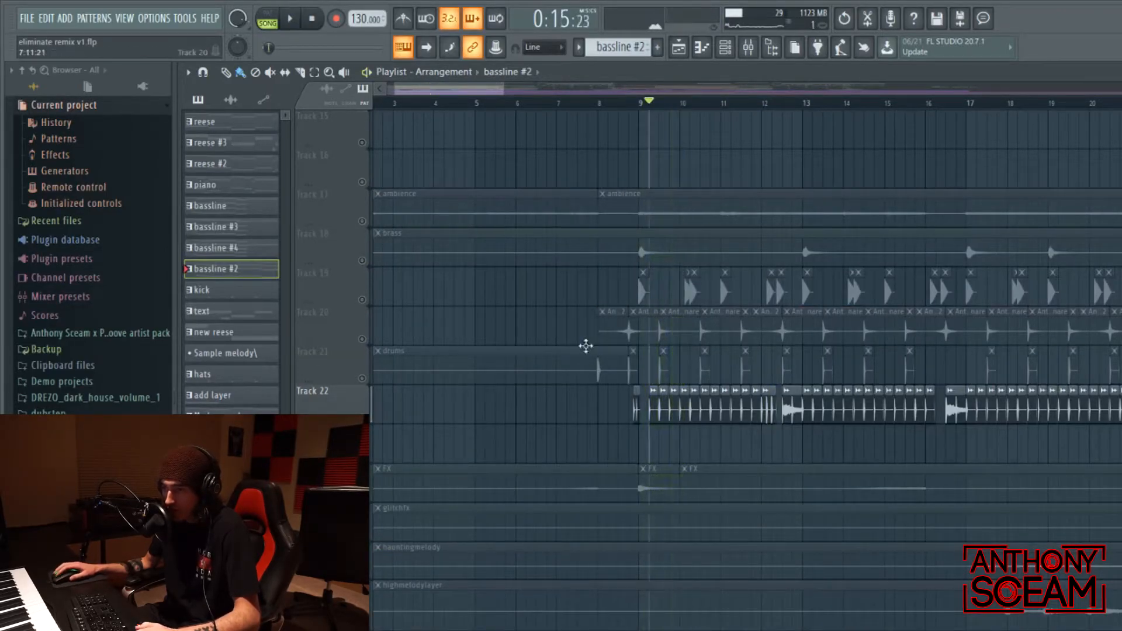
Solo Track 20 and play its clap-snare clips from just after the start of bar 9
{"action": "left_click", "coordinate": [362, 378]}
{"action": "left_click", "coordinate": [363, 340]}
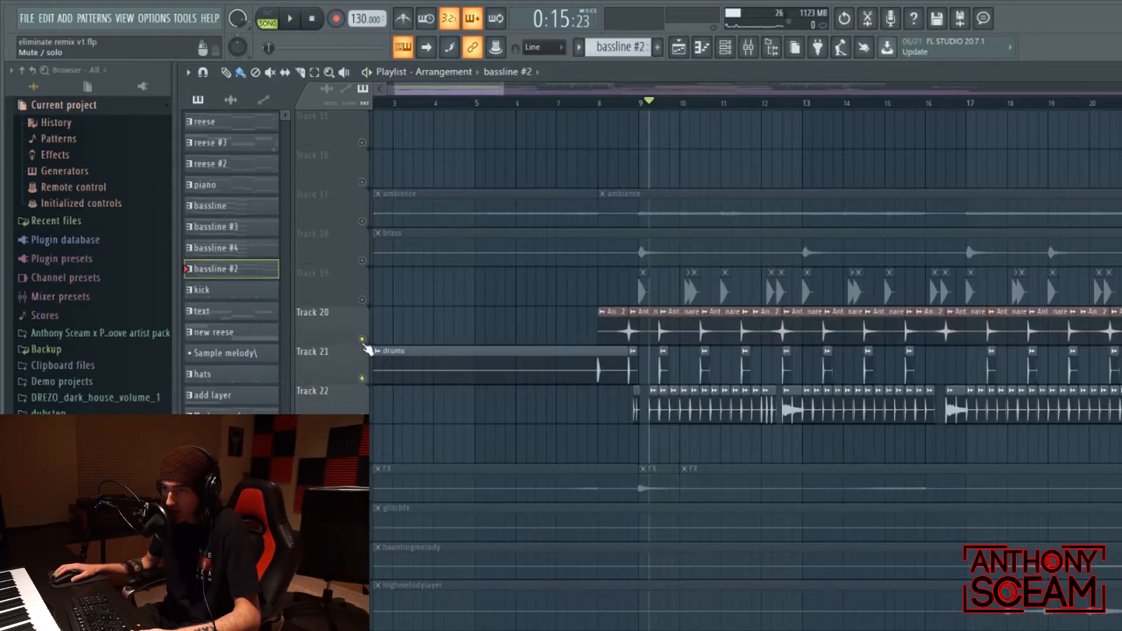
{"action": "right_click", "coordinate": [363, 339]}
{"action": "key", "text": "space"}
{"action": "scroll", "coordinate": [451, 91], "scroll_direction": "up", "scroll_amount": 4}
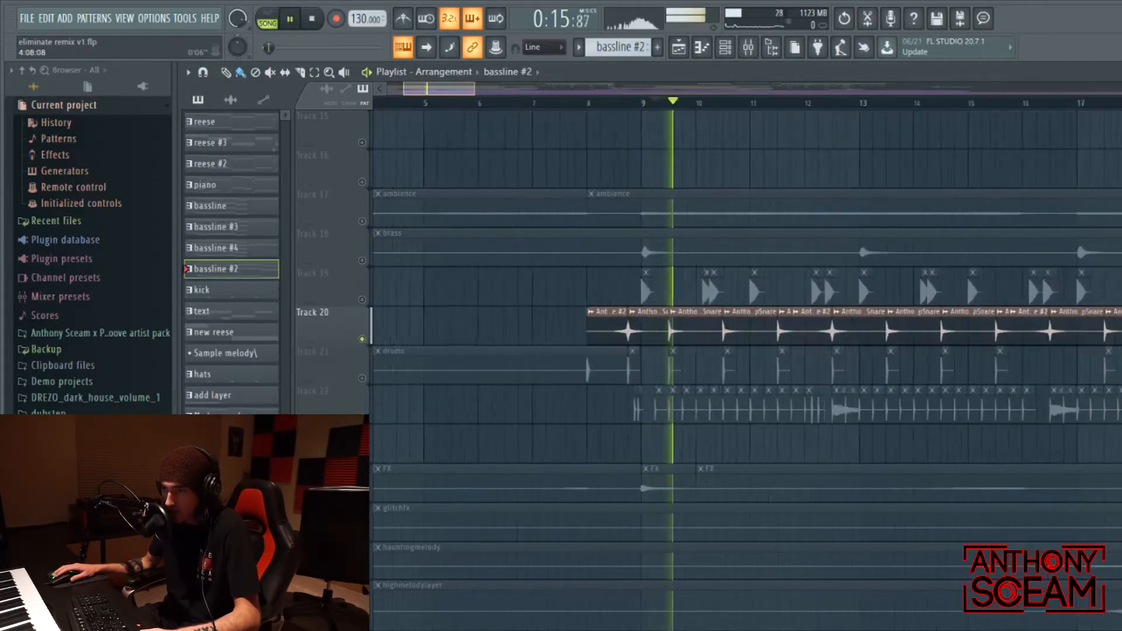
{"action": "key", "text": "space"}
Move the playhead early into bar 8 and view the sample settings of the Anthony Sceam clapSnare #2 clip
{"action": "left_click_drag", "start_coordinate": [648, 106], "coordinate": [615, 93]}
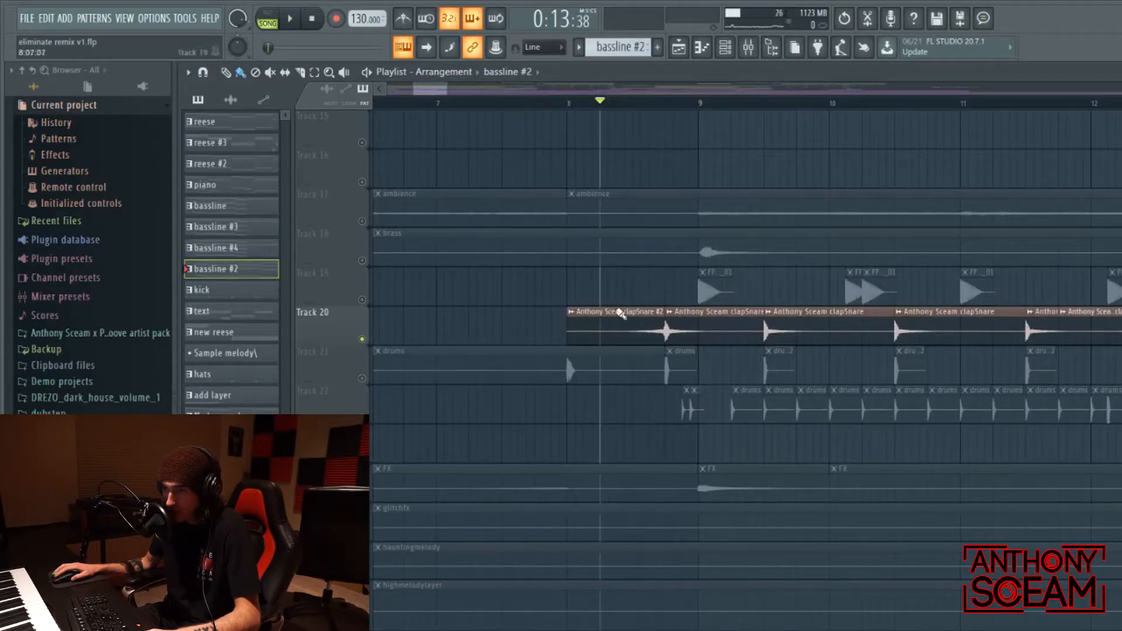
{"action": "double_click", "coordinate": [607, 333]}
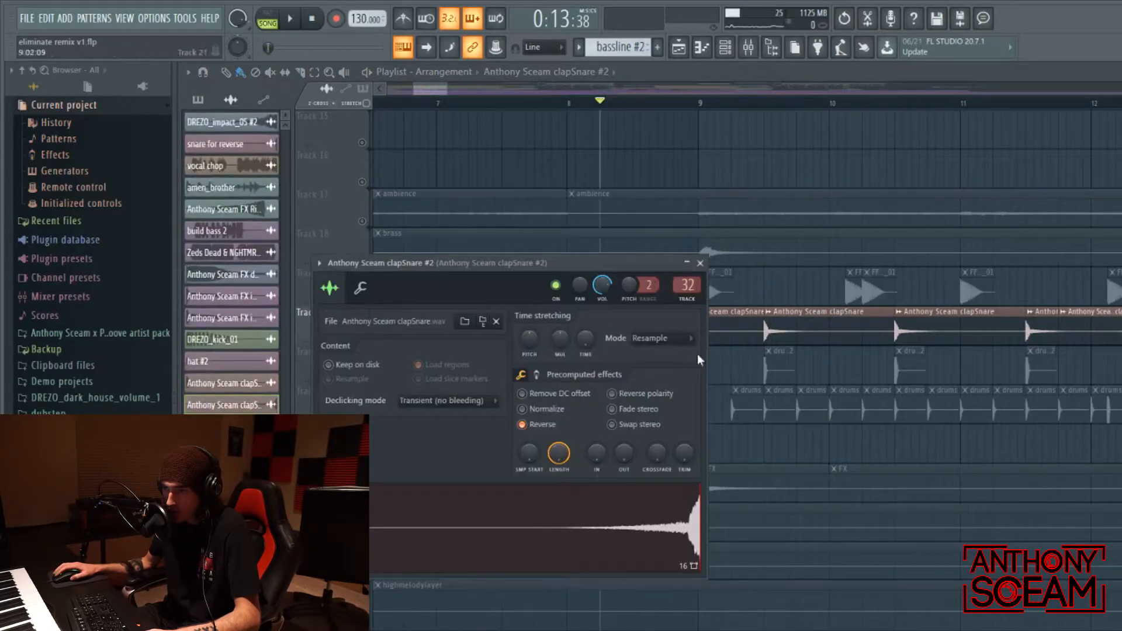
{"action": "key", "text": "Escape"}
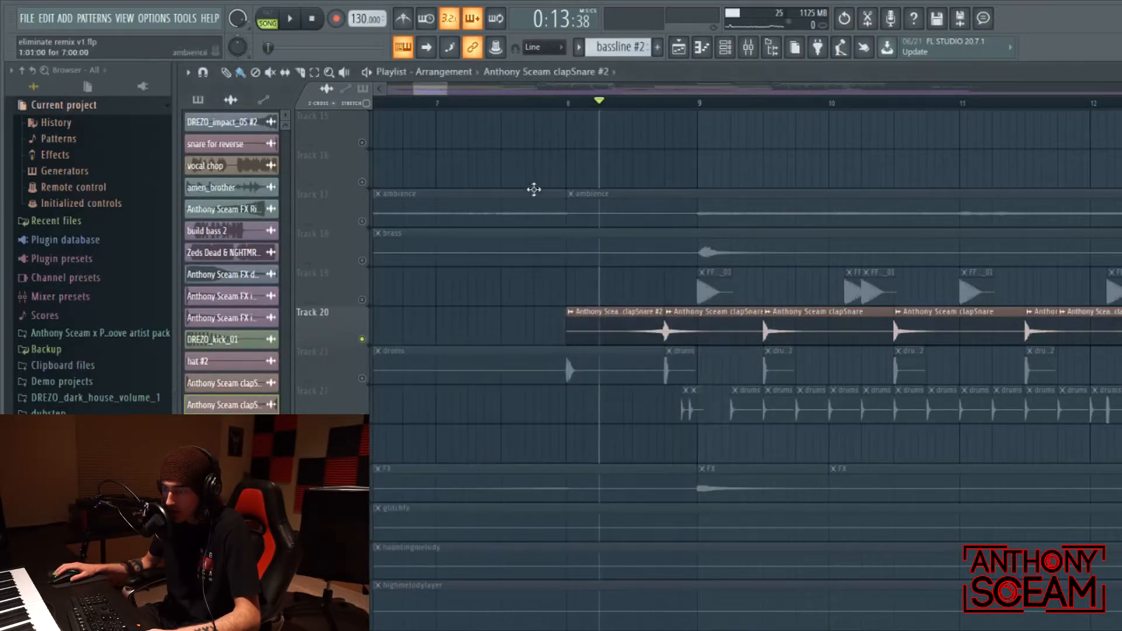
Play the soloed clap-snare track from early in bar 8, skipping ahead to late in bar 11
{"action": "key", "text": "space"}
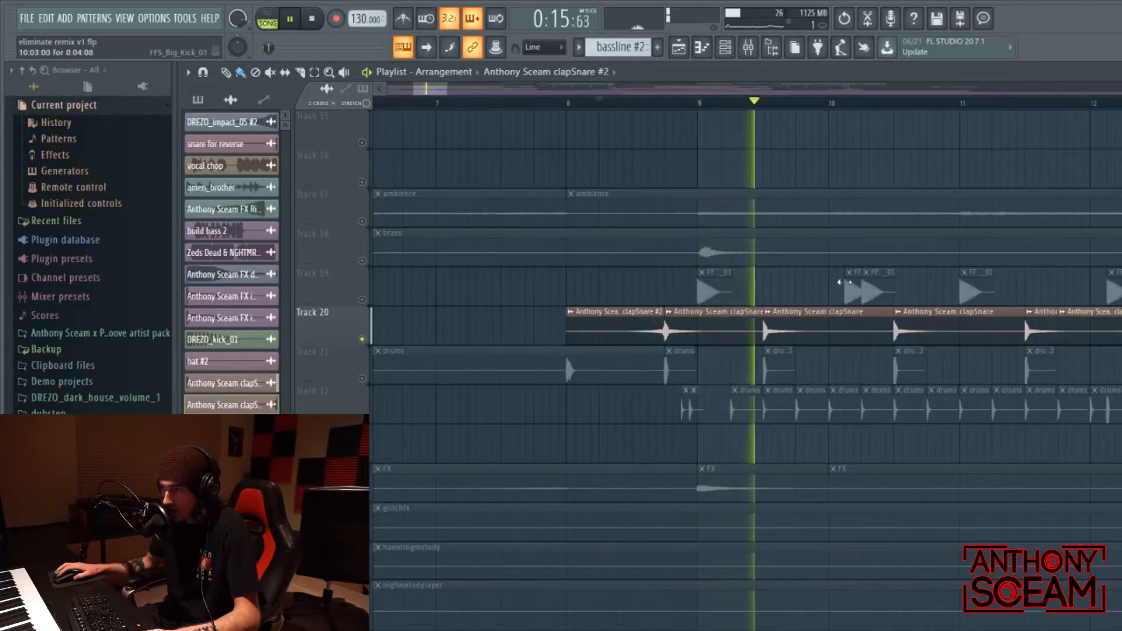
{"action": "left_click", "coordinate": [1058, 102]}
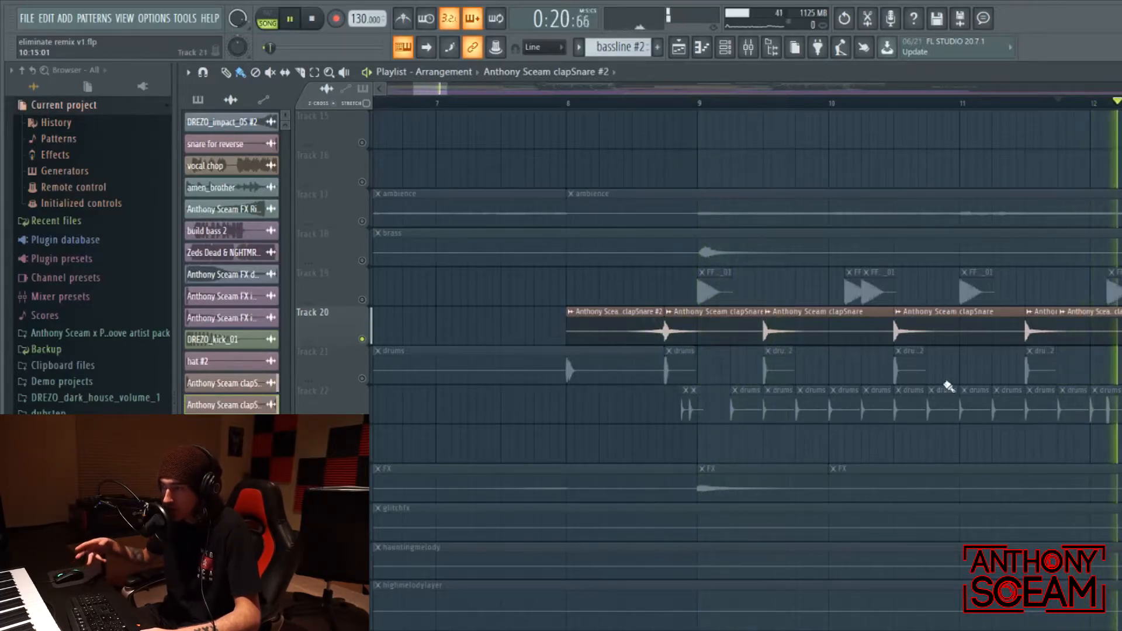
{"action": "key", "text": "space"}
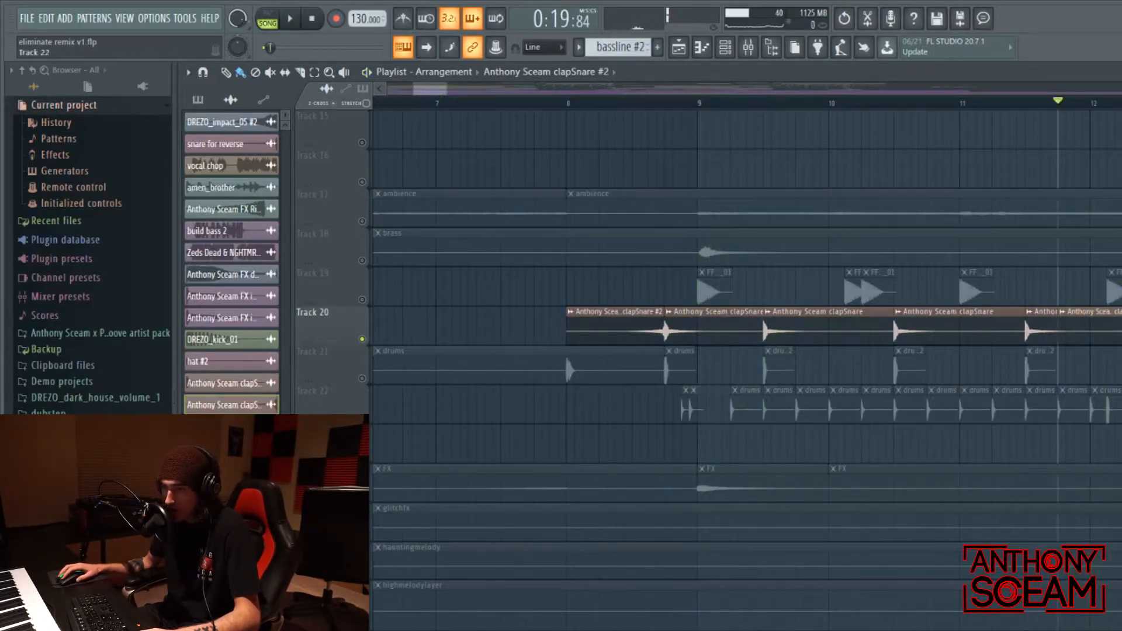
Solo Track 22 and play its drum clips from late in bar 11
{"action": "right_click", "coordinate": [363, 418]}
{"action": "key", "text": "space"}
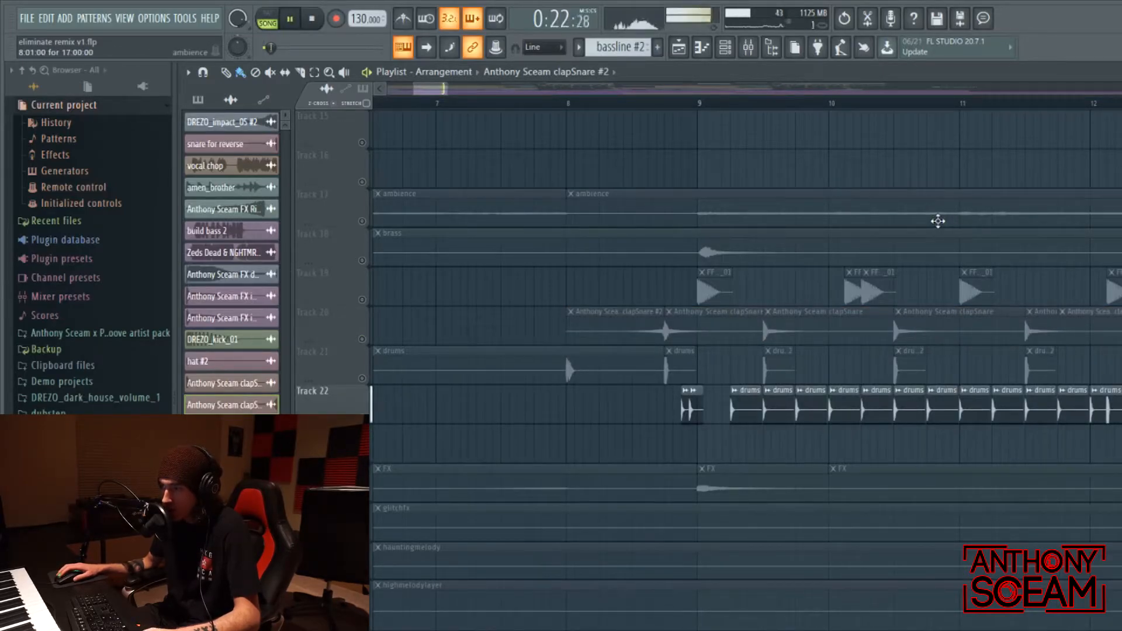
{"action": "key", "text": "space"}
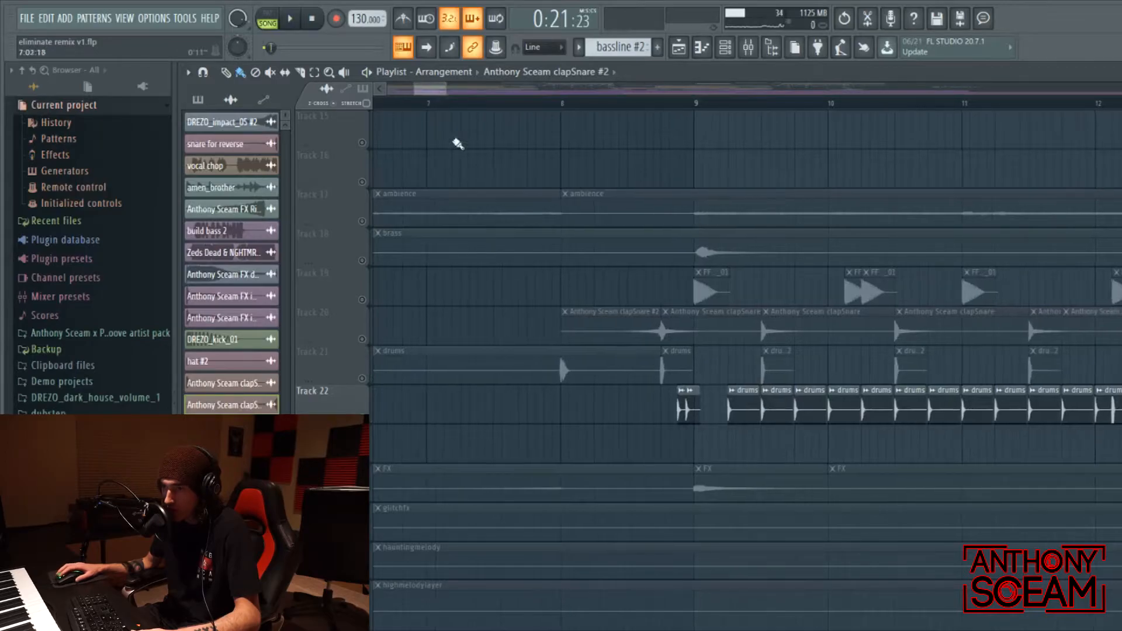
Solo Track 19 and play its kick clips from shortly before bar 9
{"action": "right_click", "coordinate": [362, 299]}
{"action": "left_click", "coordinate": [687, 104]}
{"action": "left_click_drag", "start_coordinate": [446, 89], "coordinate": [471, 89]}
{"action": "key", "text": "space"}
{"action": "key", "text": "space"}
Unmute Tracks 20, 21 and 22 and play all four drum tracks together from shortly before bar 9
{"action": "left_click", "coordinate": [362, 339]}
{"action": "left_click", "coordinate": [362, 378]}
{"action": "left_click", "coordinate": [362, 417]}
{"action": "key", "text": "space"}
{"action": "key", "text": "space"}
Unmute the intro sub track and play it together with the drum tracks from shortly before bar 9
{"action": "scroll", "coordinate": [448, 418], "scroll_direction": "down", "scroll_amount": 4}
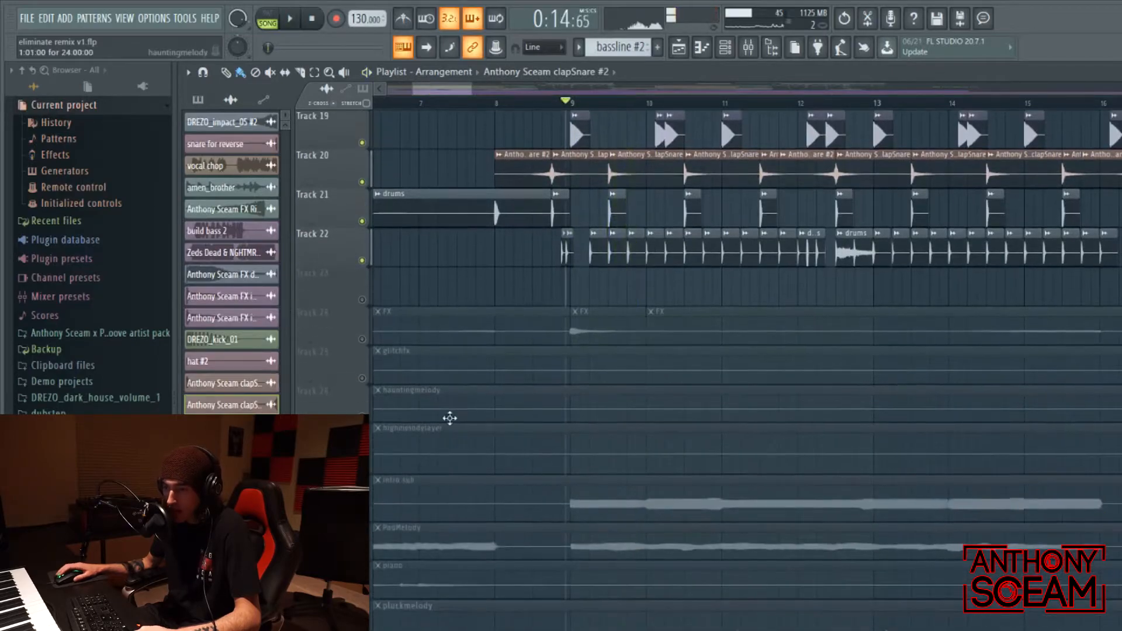
{"action": "left_click", "coordinate": [366, 514]}
{"action": "scroll", "coordinate": [427, 463], "scroll_direction": "up", "scroll_amount": 2}
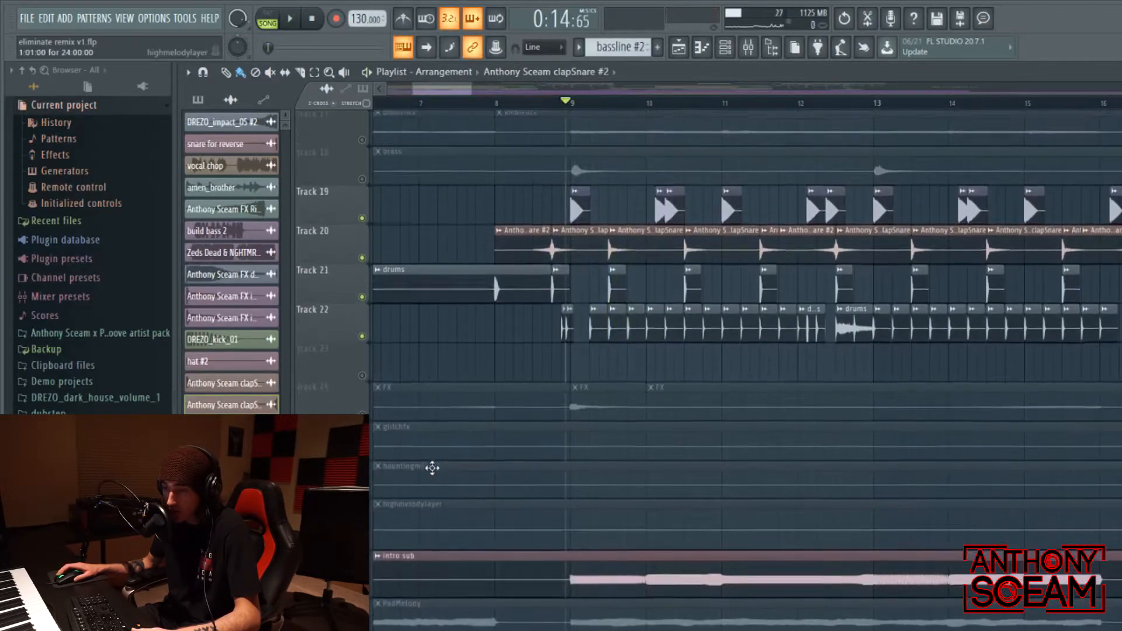
{"action": "key", "text": "space"}
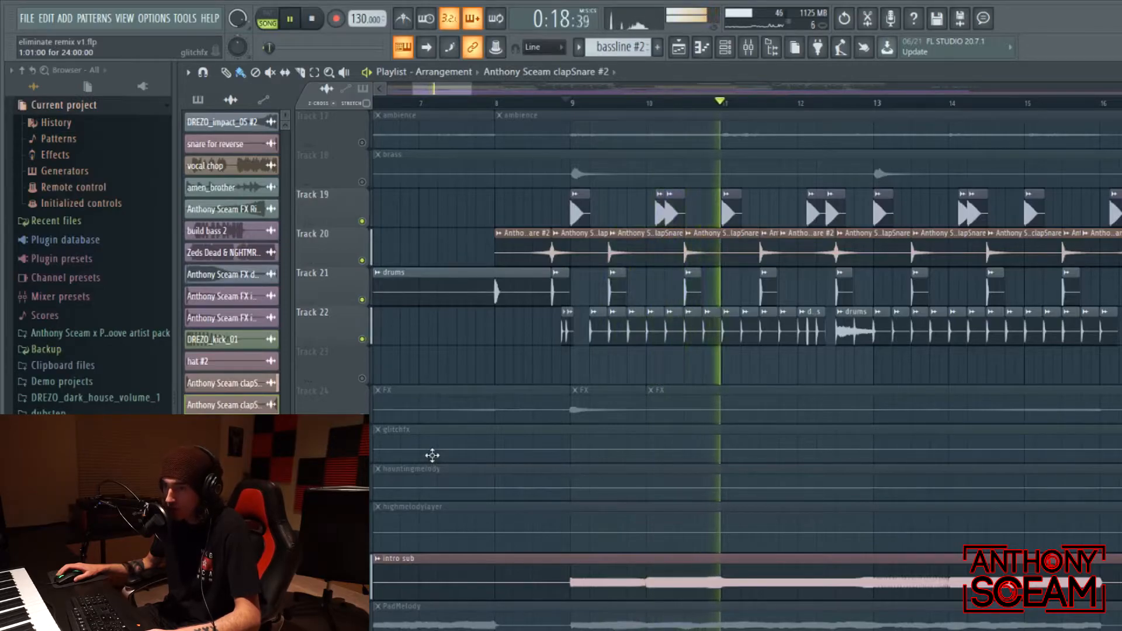
{"action": "scroll", "coordinate": [432, 453], "scroll_direction": "up", "scroll_amount": 4}
{"action": "key", "text": "space"}
{"action": "scroll", "coordinate": [433, 451], "scroll_direction": "down", "scroll_amount": 8}
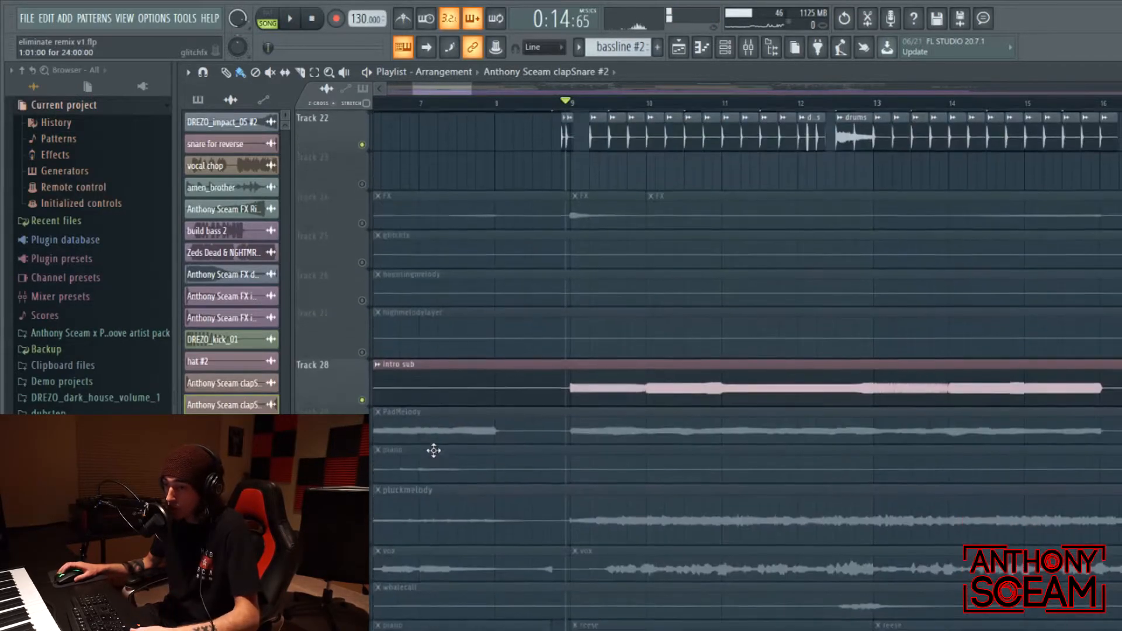
Solo Track 34 and play its piano pattern from bar 1
{"action": "right_click", "coordinate": [361, 280]}
{"action": "scroll", "coordinate": [426, 108], "scroll_direction": "down", "scroll_amount": 2}
{"action": "scroll", "coordinate": [483, 439], "scroll_direction": "down", "scroll_amount": 3}
{"action": "left_click", "coordinate": [415, 108]}
{"action": "right_click", "coordinate": [363, 412]}
{"action": "key", "text": "space"}
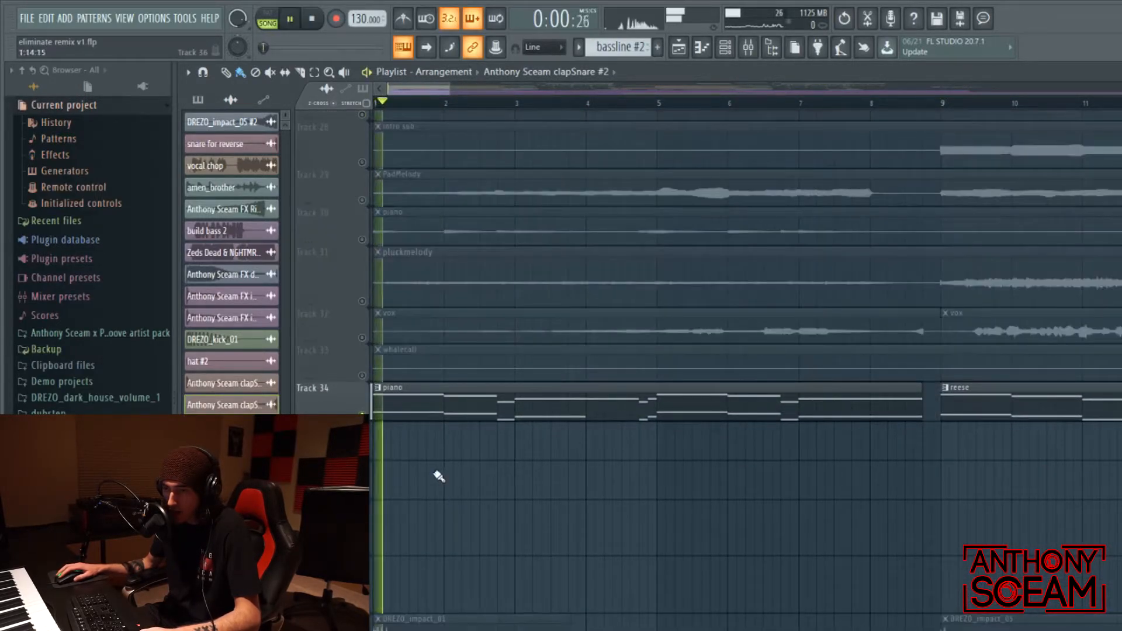
{"action": "key", "text": "space"}
Select the piano pattern and view its channels and notes in the channel rack
{"action": "double_click", "coordinate": [439, 409]}
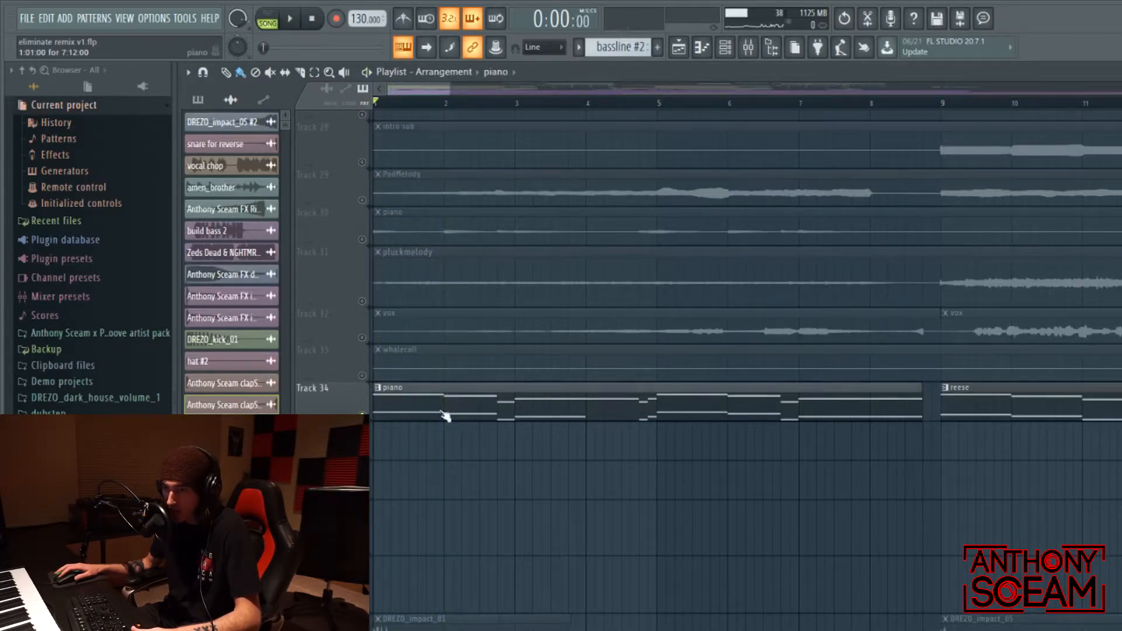
{"action": "key", "text": "F6"}
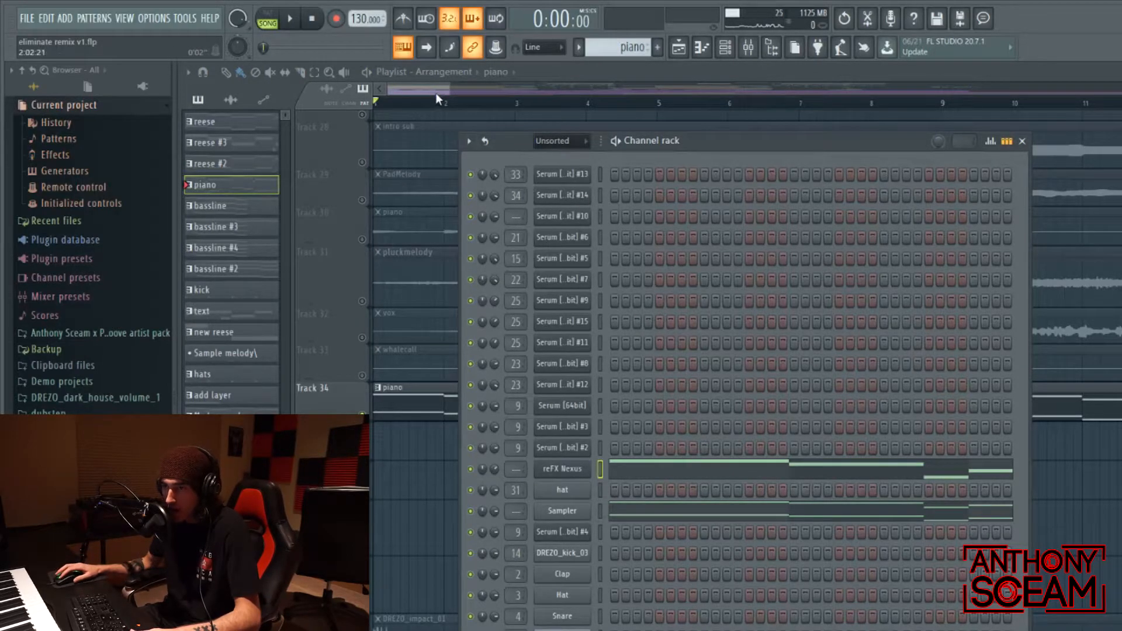
{"action": "key", "text": "F6"}
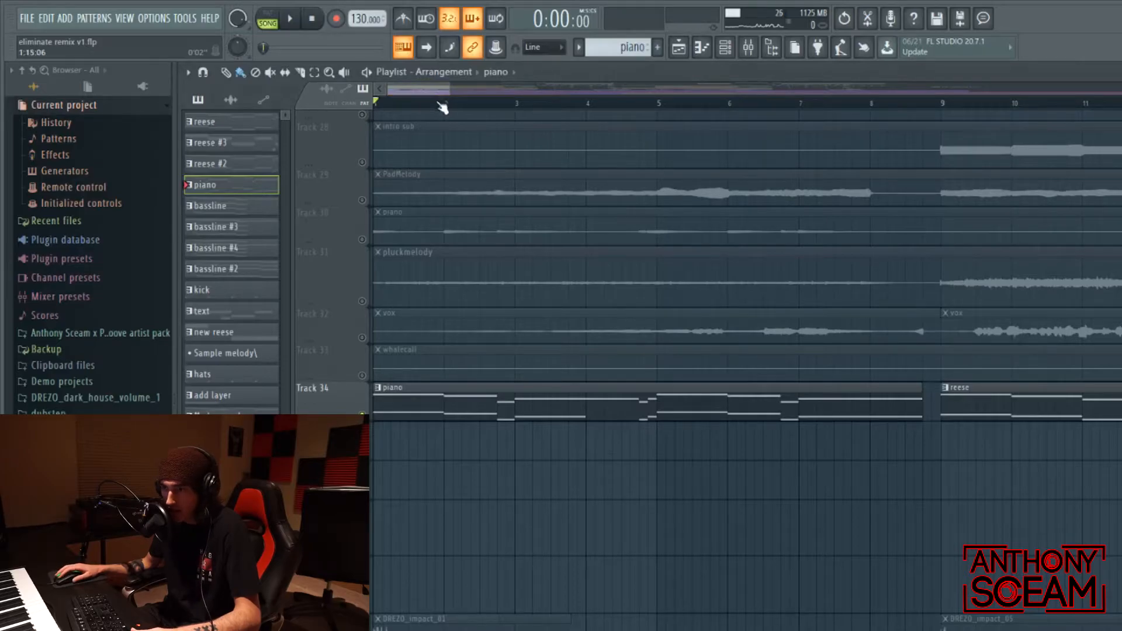
Open the reese pattern clip that starts at bar 9 and play it alone in pattern mode
{"action": "left_click_drag", "start_coordinate": [432, 91], "coordinate": [456, 169]}
{"action": "left_click", "coordinate": [459, 103]}
{"action": "scroll", "coordinate": [444, 284], "scroll_direction": "up", "scroll_amount": 3}
{"action": "scroll", "coordinate": [443, 284], "scroll_direction": "up", "scroll_amount": 5}
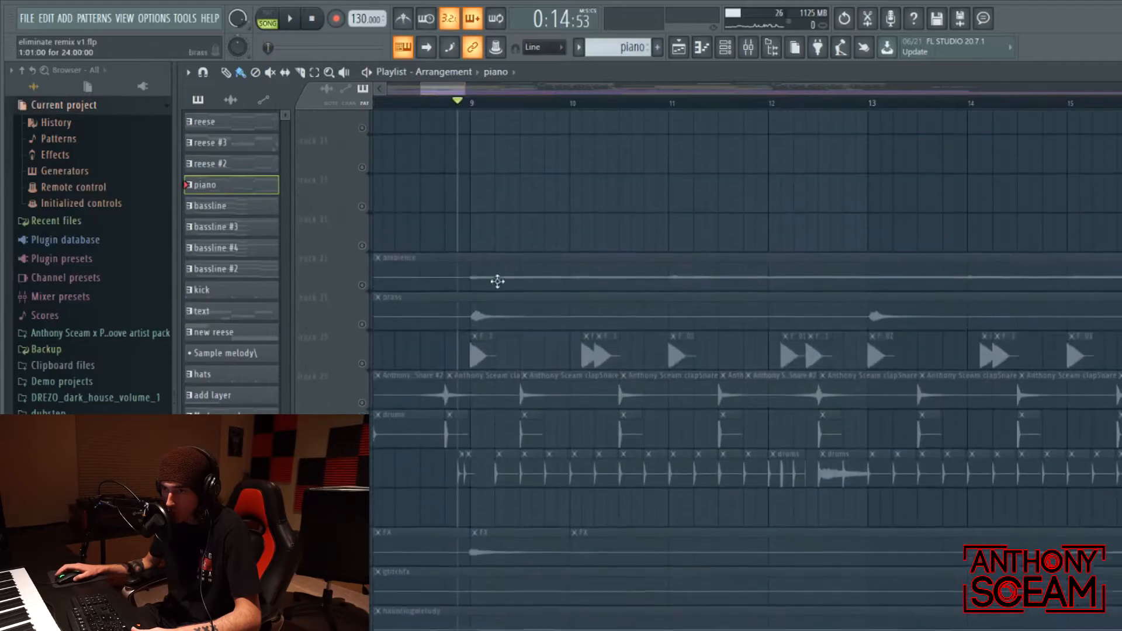
{"action": "scroll", "coordinate": [497, 343], "scroll_direction": "down", "scroll_amount": 8}
{"action": "scroll", "coordinate": [508, 288], "scroll_direction": "down", "scroll_amount": 3}
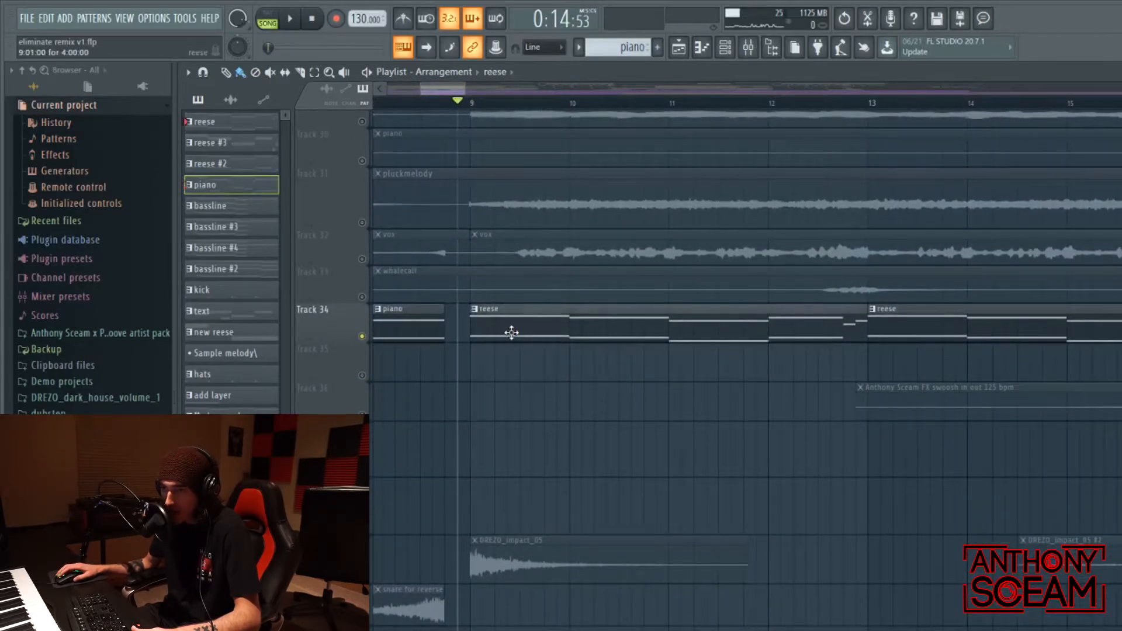
{"action": "double_click", "coordinate": [511, 332]}
{"action": "key", "text": "Escape"}
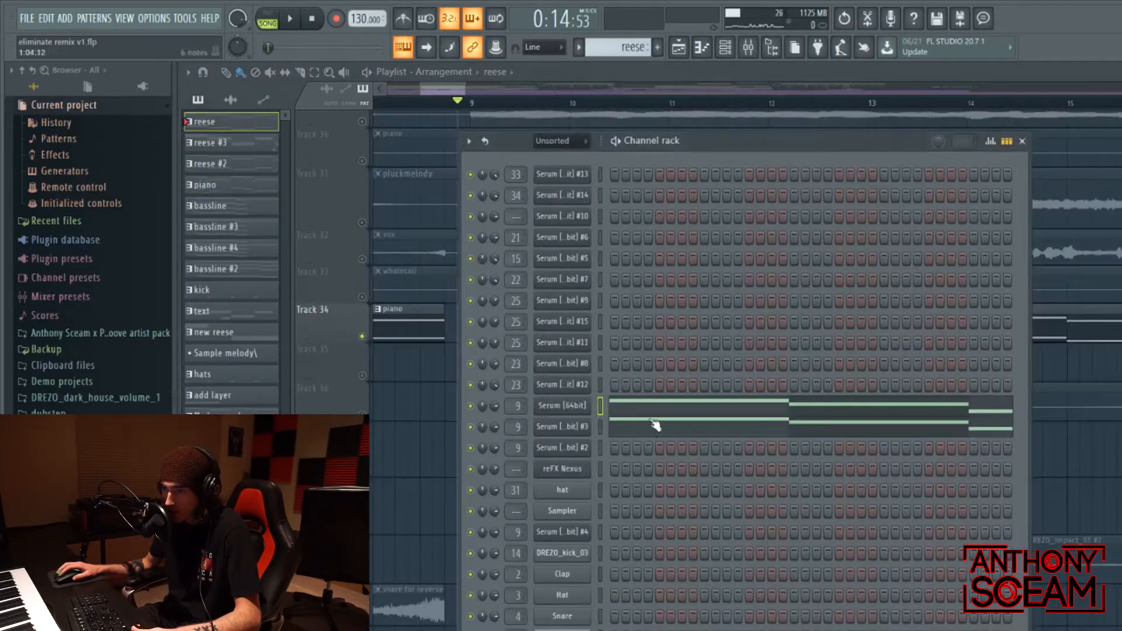
{"action": "key", "text": "l"}
{"action": "key", "text": "space"}
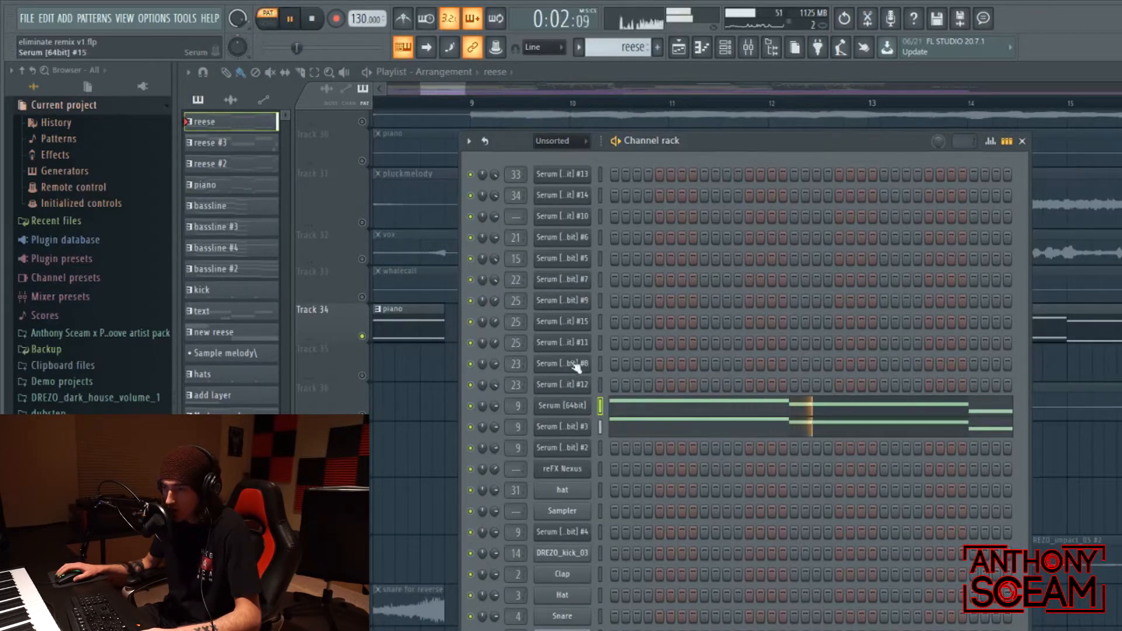
{"action": "key", "text": "space"}
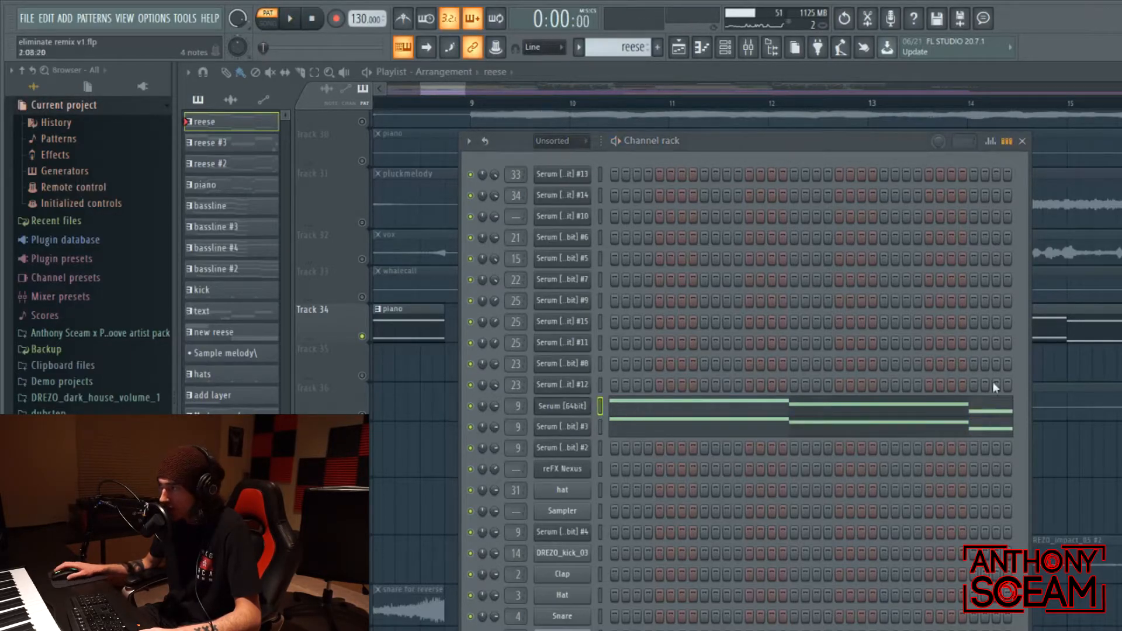
Examine the oscillator and effects settings of the reese pattern's Serum [64bit] channel
{"action": "left_click", "coordinate": [562, 405]}
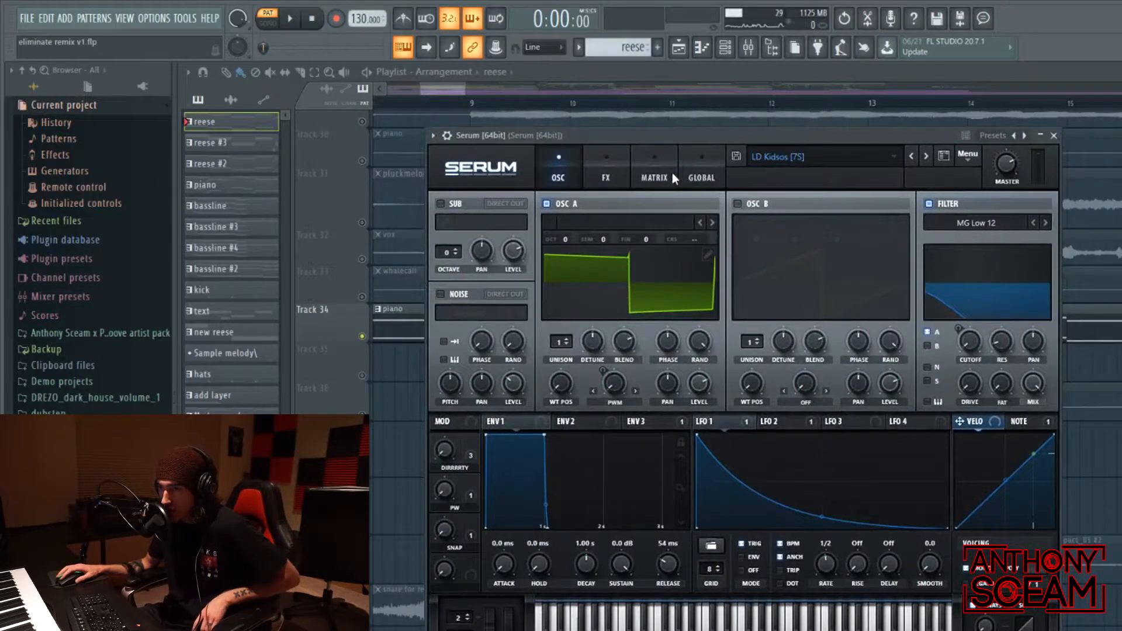
{"action": "left_click", "coordinate": [614, 174]}
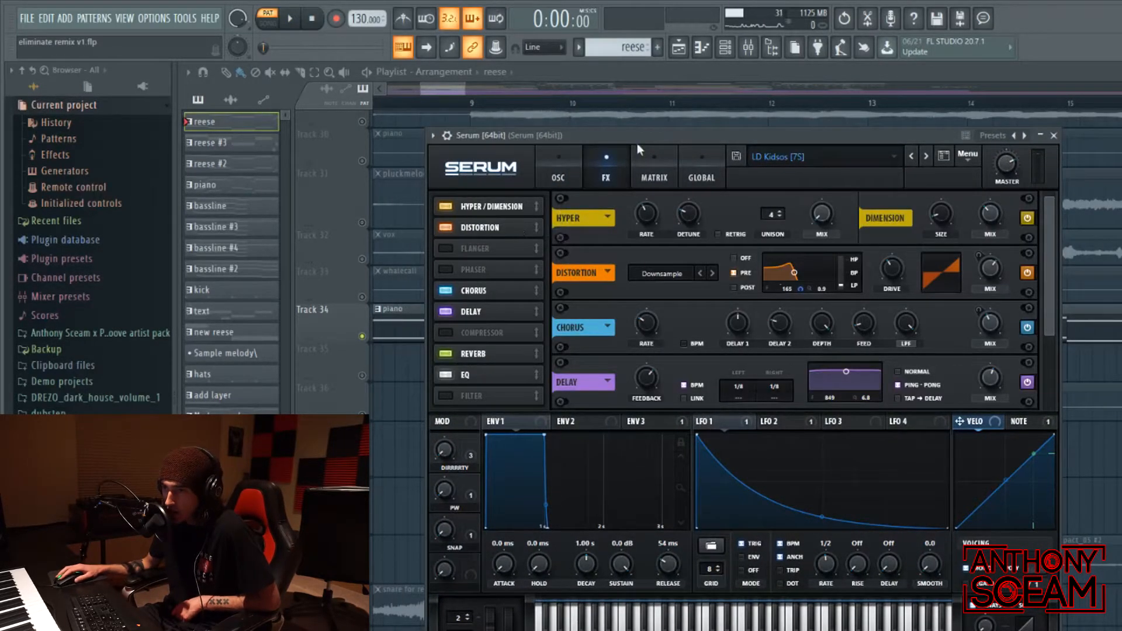
{"action": "left_click_drag", "start_coordinate": [655, 150], "coordinate": [811, 150]}
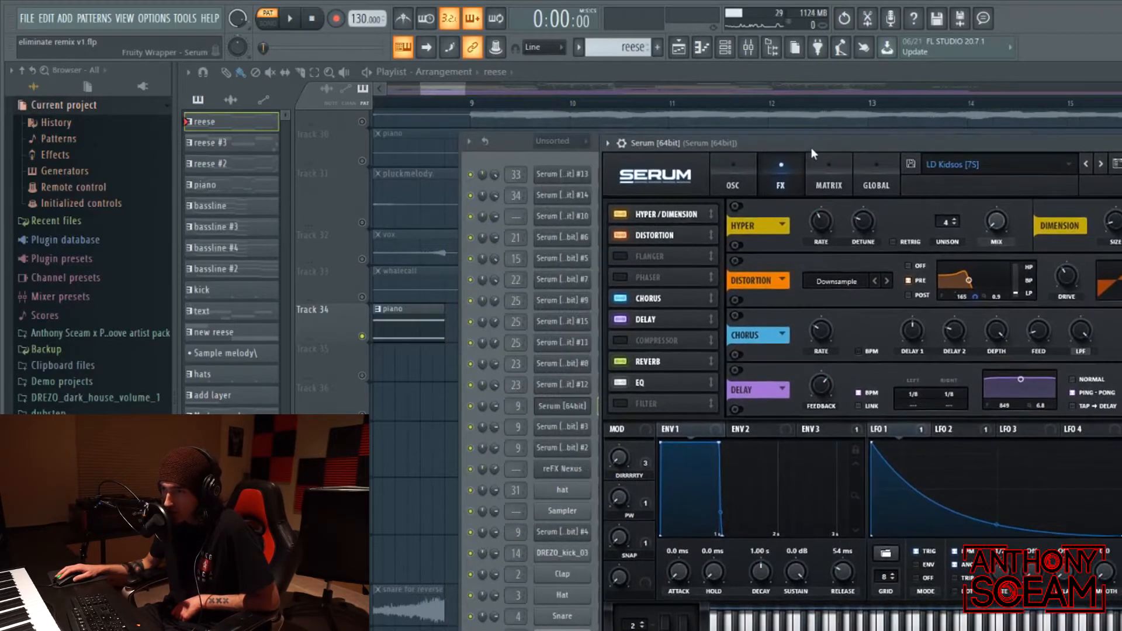
{"action": "left_click", "coordinate": [516, 143]}
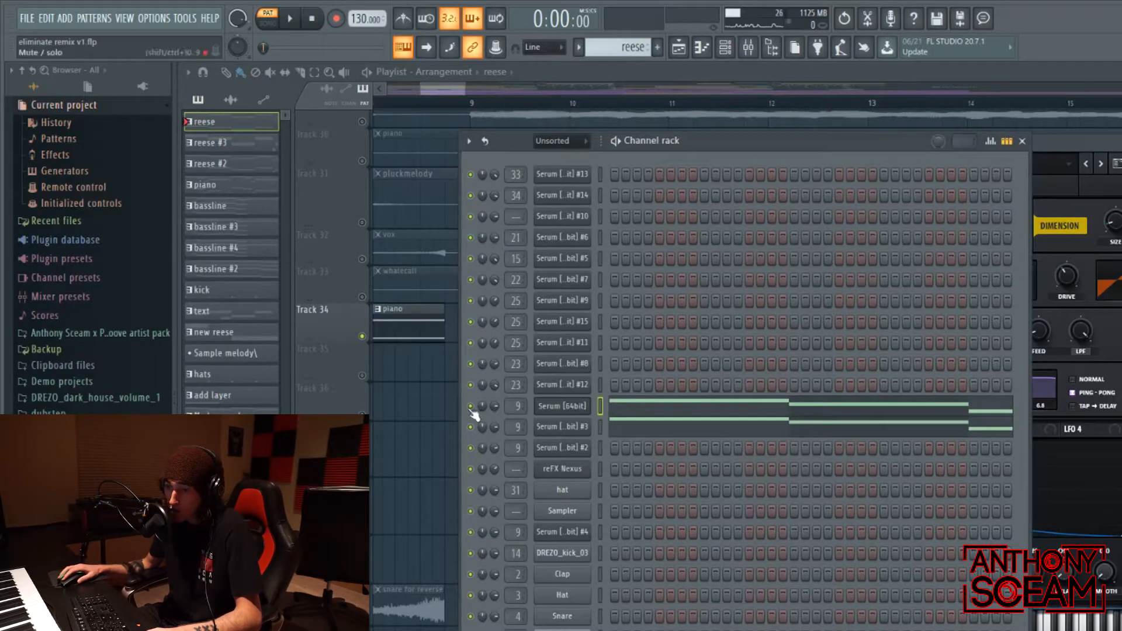
Isolate the reese pattern's Serum [64bit] and Serum #3 channels, playing Serum #3 alone and both layers together
{"action": "left_click", "coordinate": [671, 434]}
{"action": "key", "text": "F7"}
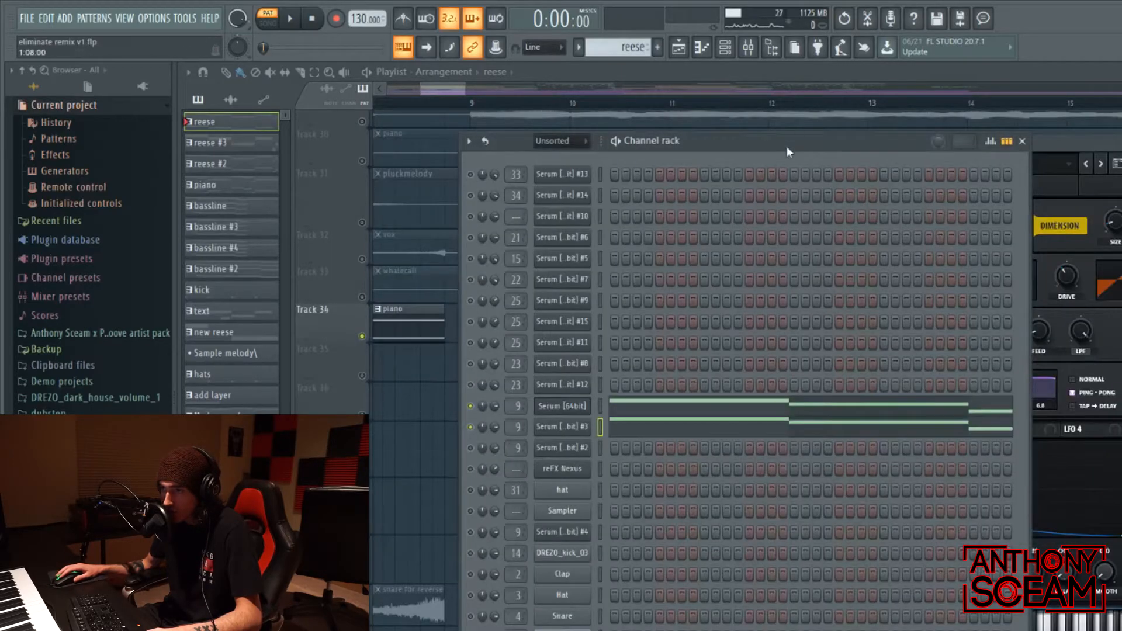
{"action": "key", "text": "space"}
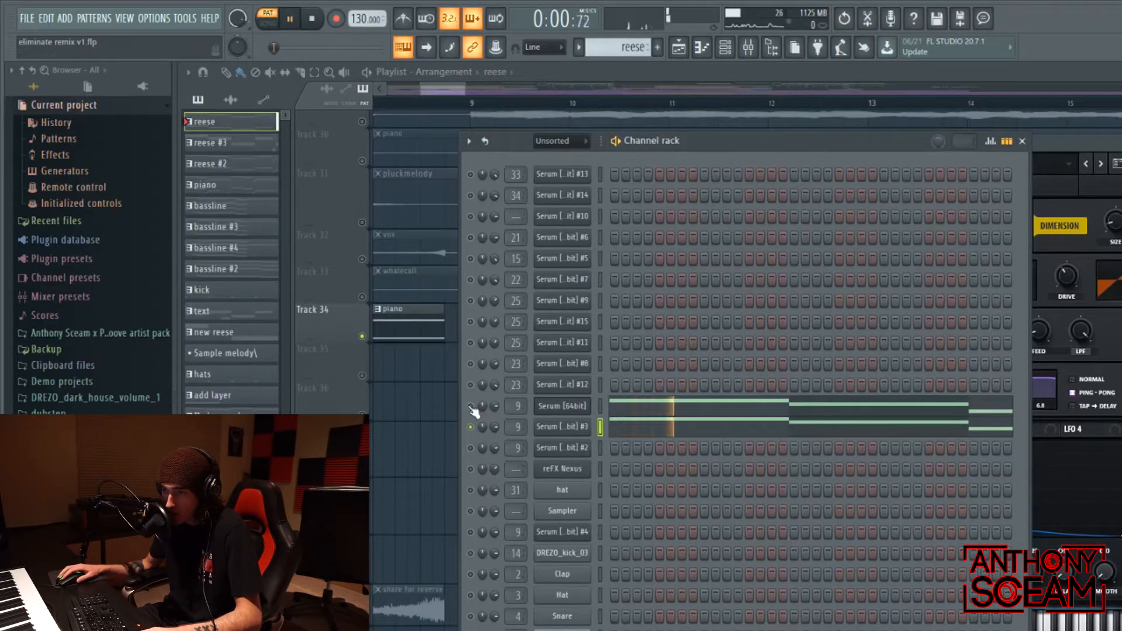
{"action": "key", "text": "space"}
{"action": "left_click", "coordinate": [470, 406], "text": "ctrl"}
{"action": "key", "text": "space"}
{"action": "key", "text": "space"}
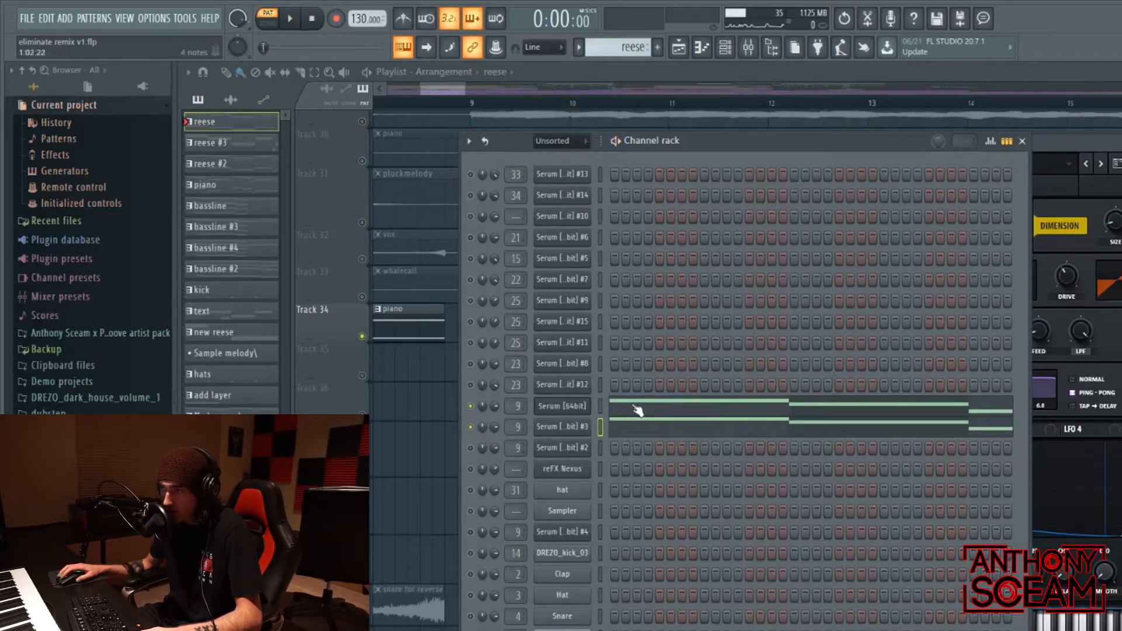
Close the channel rack, return to song playback and place the playhead around the middle of bar 12
{"action": "right_click", "coordinate": [476, 413]}
{"action": "left_click", "coordinate": [491, 415]}
{"action": "mouse_move", "coordinate": [454, 88]}
{"action": "left_mouse_down"}
{"action": "mouse_move", "coordinate": [478, 103]}
{"action": "mouse_move", "coordinate": [454, 88]}
{"action": "left_mouse_up"}
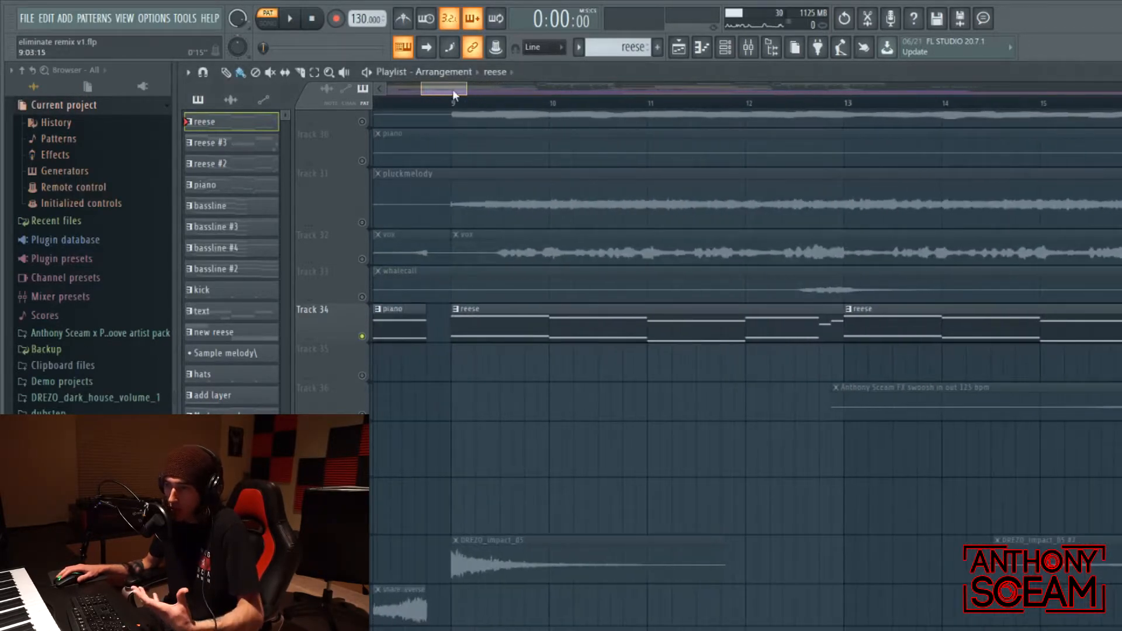
{"action": "left_click", "coordinate": [814, 111]}
{"action": "scroll", "coordinate": [739, 420], "scroll_direction": "up", "scroll_amount": 8}
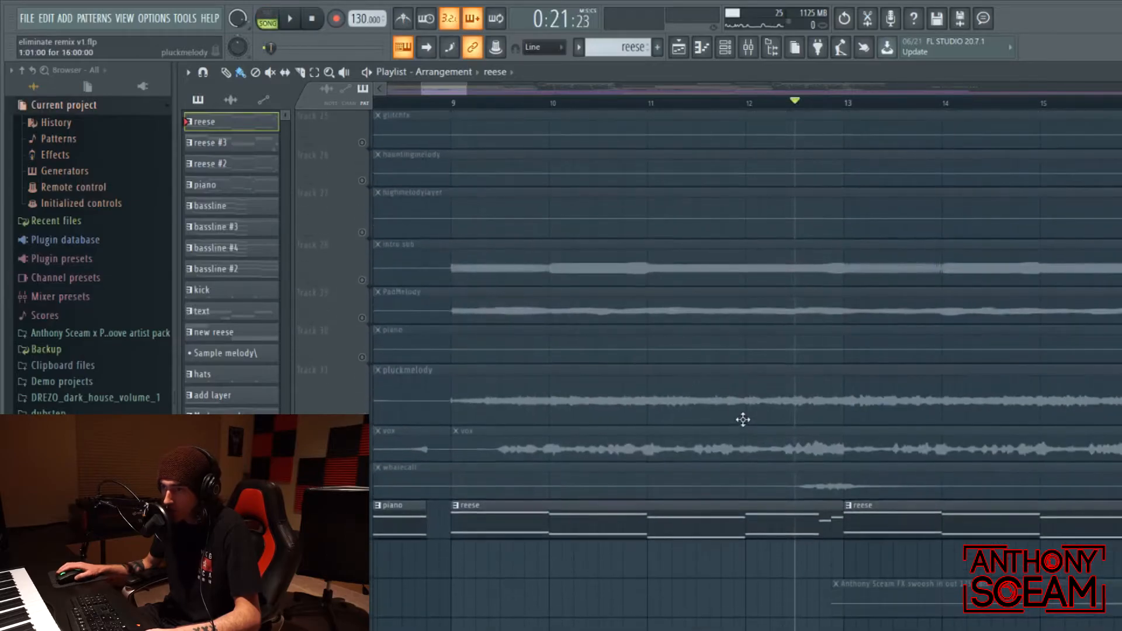
{"action": "scroll", "coordinate": [741, 384], "scroll_direction": "down", "scroll_amount": 8}
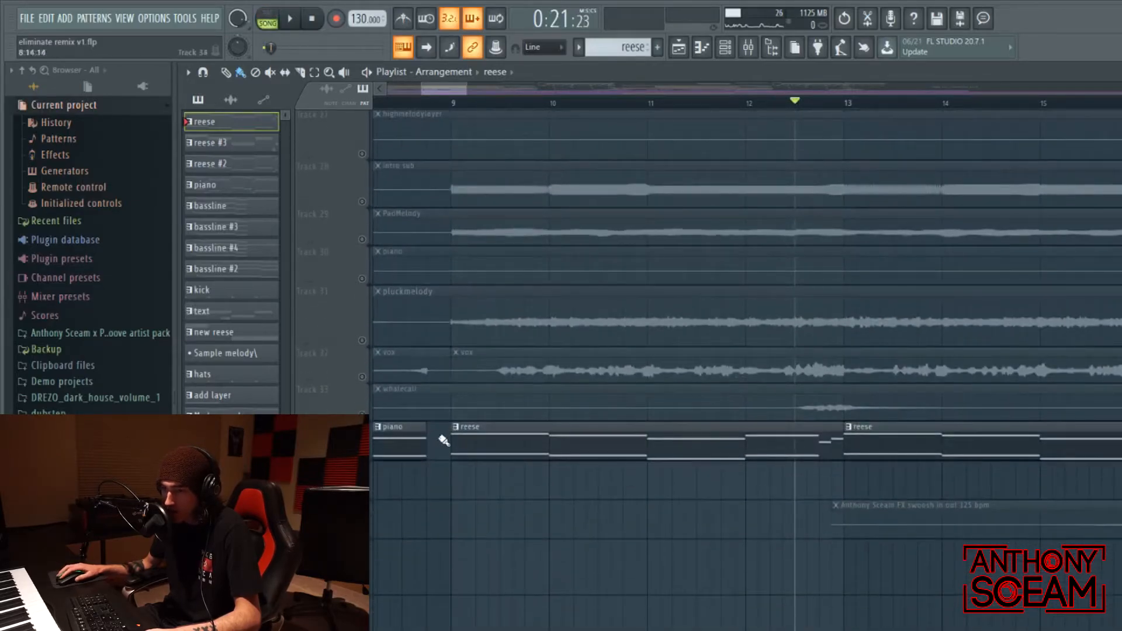
Play the soloed reese clip's closing notes from late in bar 12
{"action": "left_click", "coordinate": [817, 111]}
{"action": "key", "text": "space"}
{"action": "key", "text": "space"}
{"action": "left_click", "coordinate": [829, 111]}
{"action": "key", "text": "space"}
{"action": "key", "text": "space"}
{"action": "key", "text": "space"}
{"action": "key", "text": "space"}
Unsolo Track 34 and play the full mix from just after the start of bar 12
{"action": "right_click", "coordinate": [362, 454]}
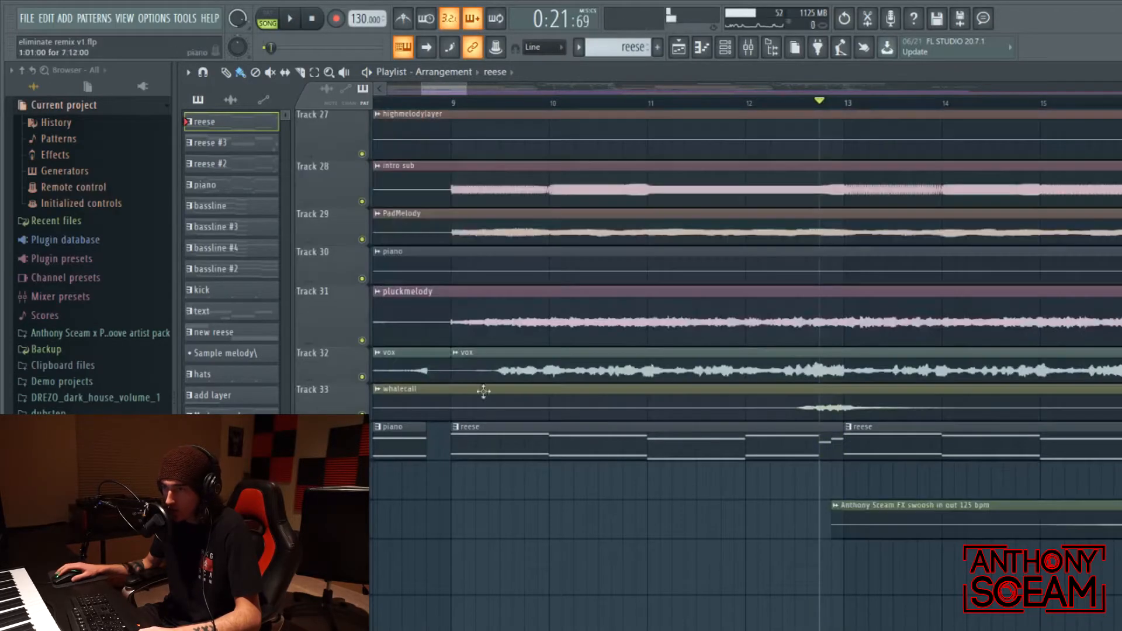
{"action": "left_click", "coordinate": [762, 108]}
{"action": "key", "text": "space"}
{"action": "key", "text": "space"}
{"action": "key", "text": "space"}
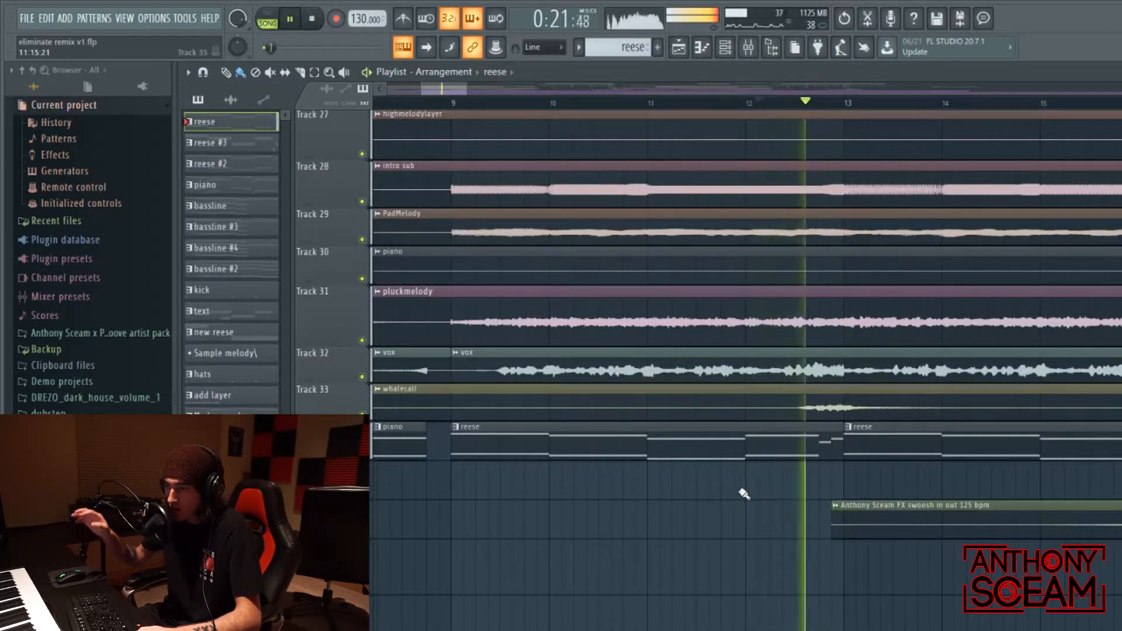
Stop playback, return the playhead to the start of the song and review the intro's layers
{"action": "key", "text": "space"}
{"action": "left_click_drag", "start_coordinate": [437, 89], "coordinate": [419, 70]}
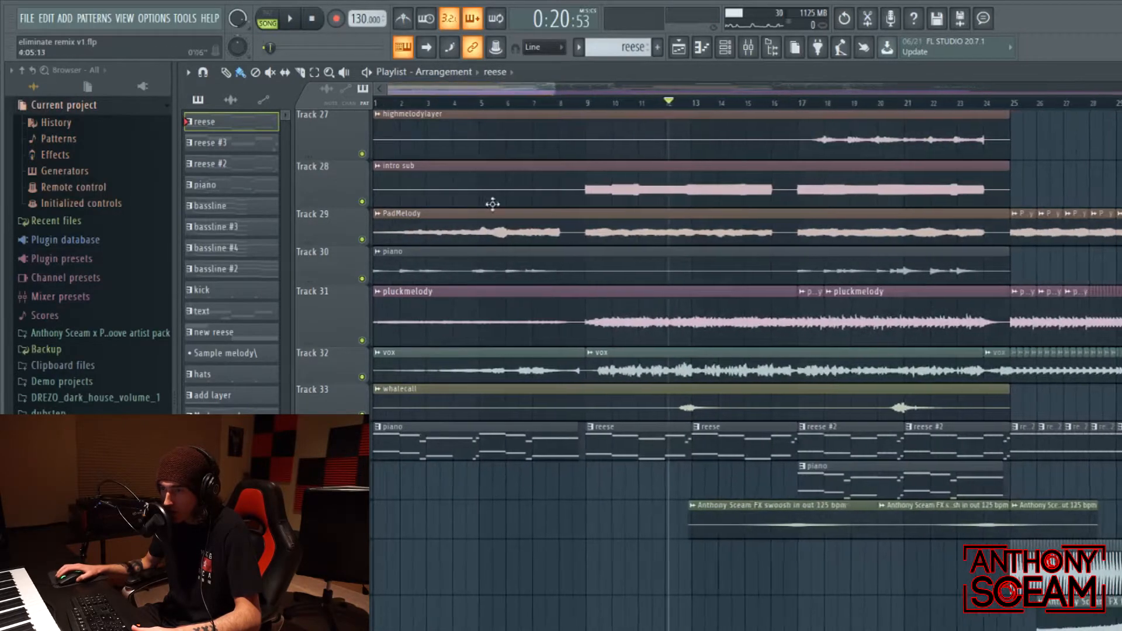
{"action": "left_click_drag", "start_coordinate": [379, 103], "coordinate": [350, 108]}
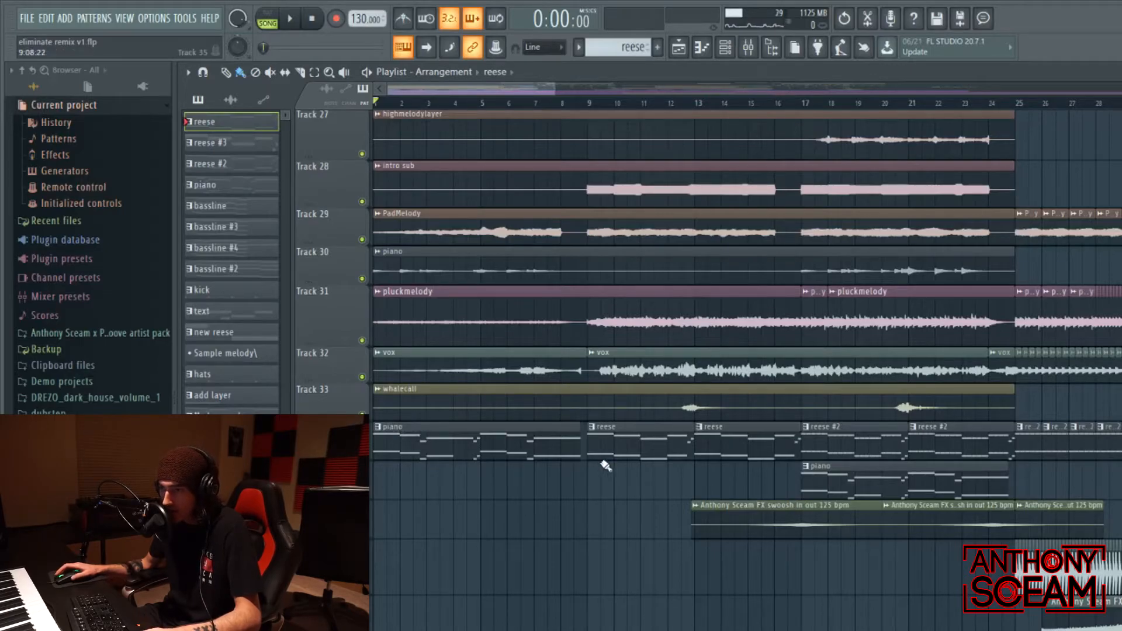
{"action": "scroll", "coordinate": [606, 466], "scroll_direction": "down", "scroll_amount": 2}
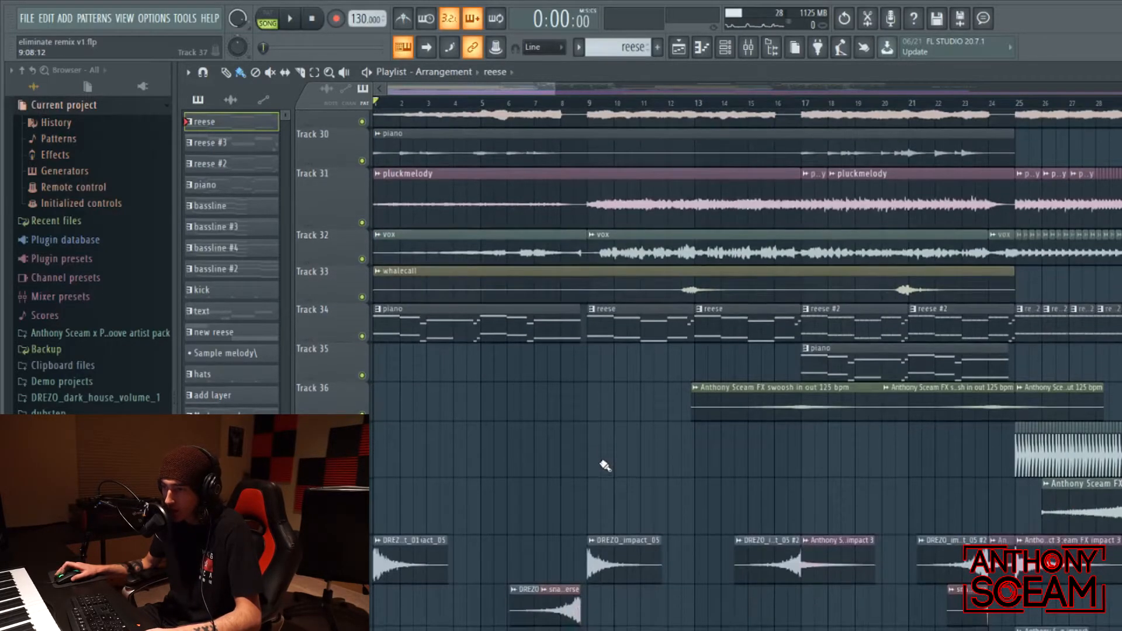
{"action": "scroll", "coordinate": [606, 466], "scroll_direction": "up", "scroll_amount": 3}
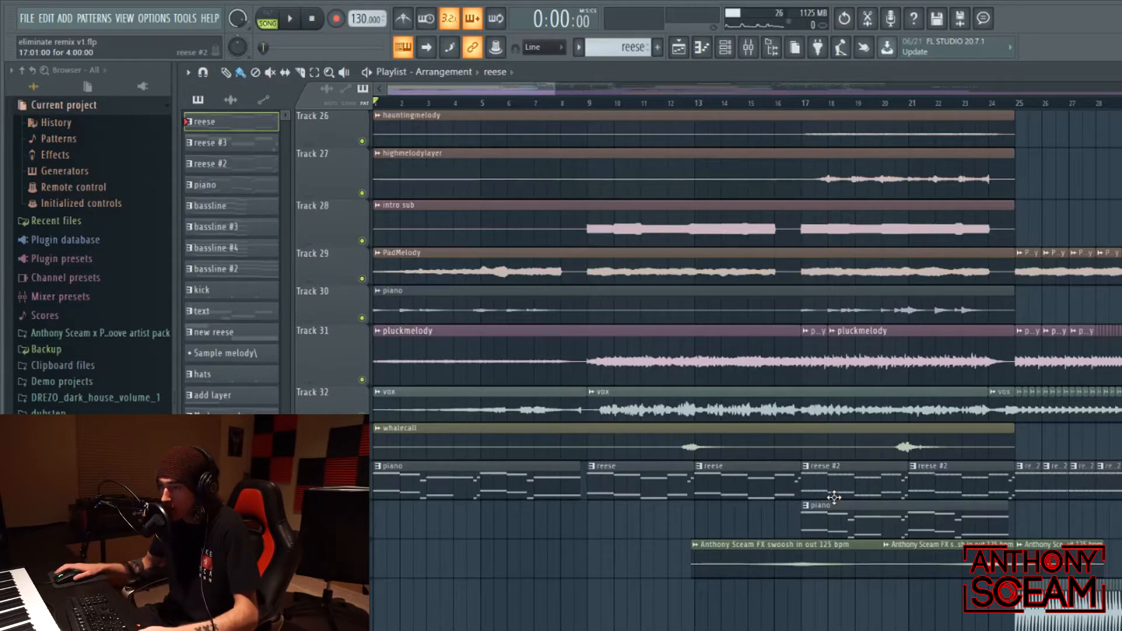
{"action": "scroll", "coordinate": [834, 497], "scroll_direction": "down", "scroll_amount": 2}
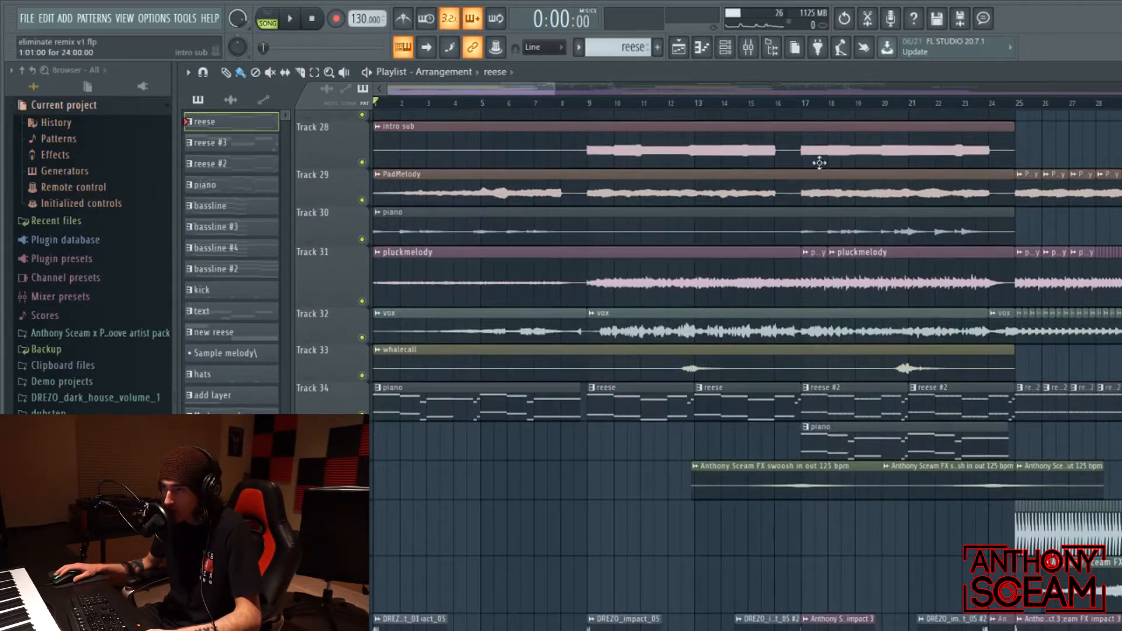
Place the playhead at bar 17 and look over the layers in the intro's second half
{"action": "left_click", "coordinate": [806, 104]}
{"action": "scroll", "coordinate": [844, 483], "scroll_direction": "down", "scroll_amount": 3}
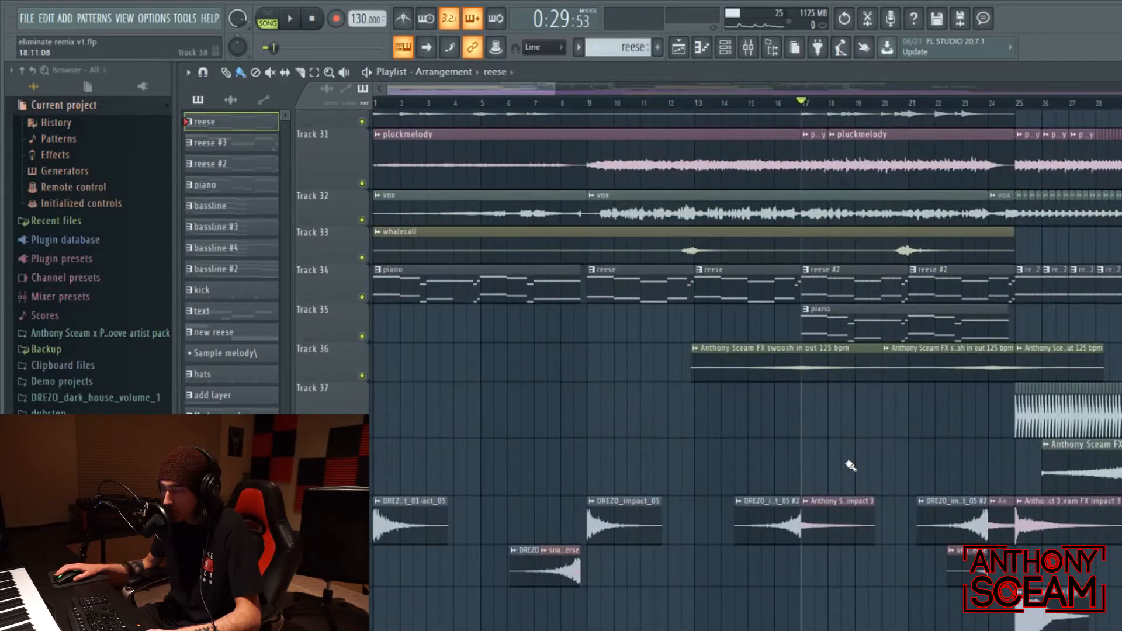
{"action": "scroll", "coordinate": [844, 454], "scroll_direction": "up", "scroll_amount": 2}
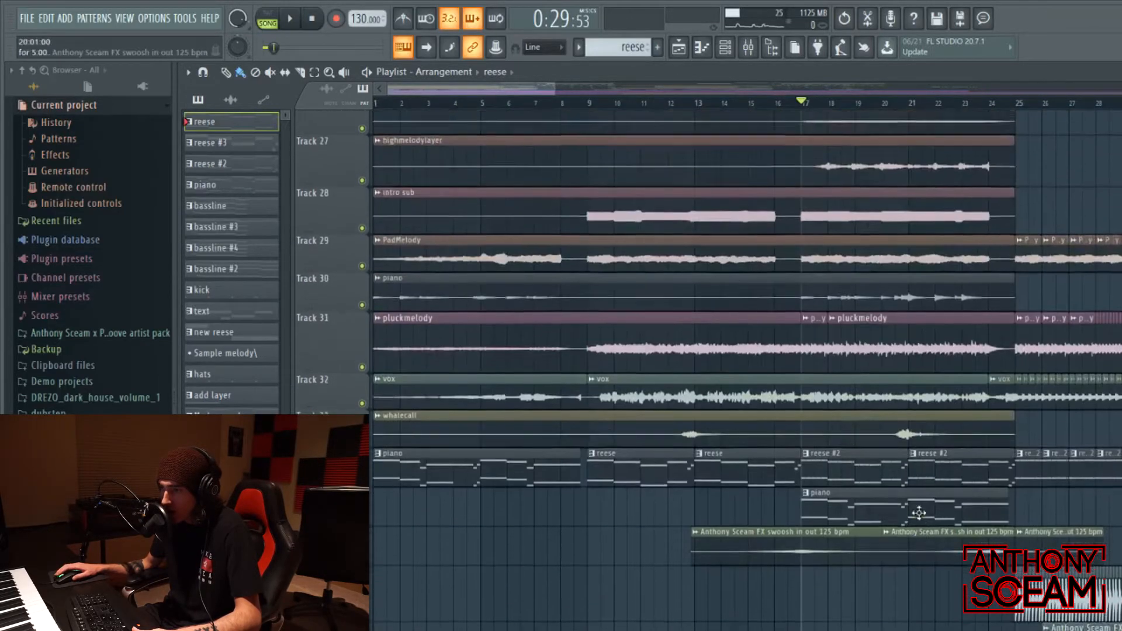
{"action": "scroll", "coordinate": [837, 580], "scroll_direction": "up", "scroll_amount": 11}
{"action": "scroll", "coordinate": [837, 567], "scroll_direction": "down", "scroll_amount": 8}
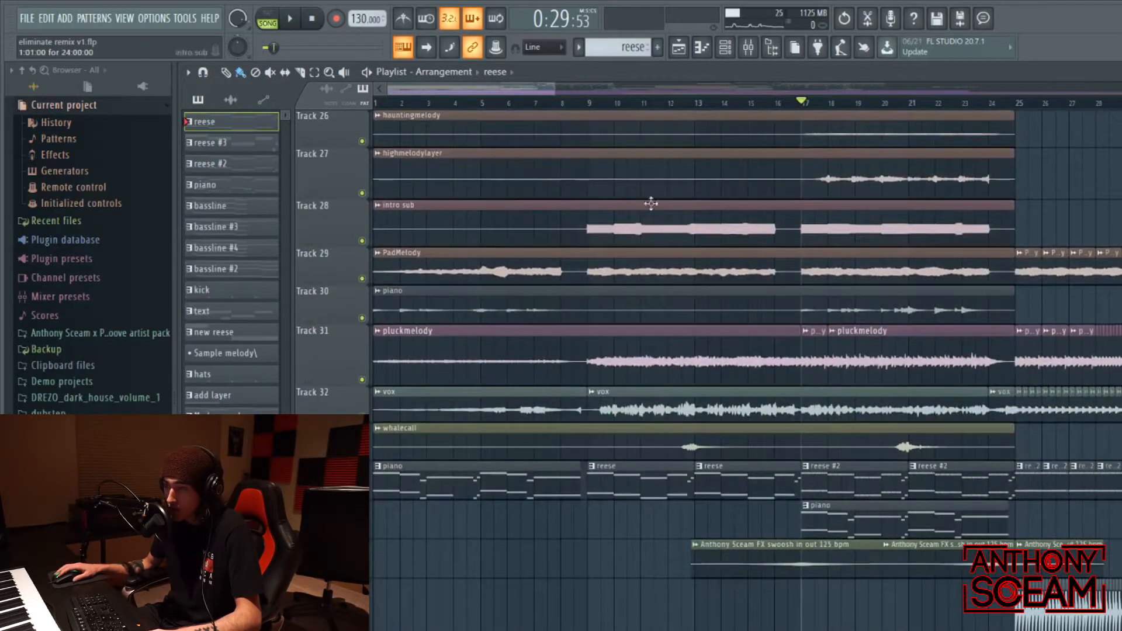
Play the end of the intro from around the middle of bar 23, stopping after the break in bar 24
{"action": "mouse_move", "coordinate": [514, 90]}
{"action": "left_mouse_down"}
{"action": "mouse_move", "coordinate": [554, 92]}
{"action": "mouse_move", "coordinate": [518, 95]}
{"action": "left_mouse_up"}
{"action": "left_click", "coordinate": [705, 104]}
{"action": "scroll", "coordinate": [706, 419], "scroll_direction": "down", "scroll_amount": 4}
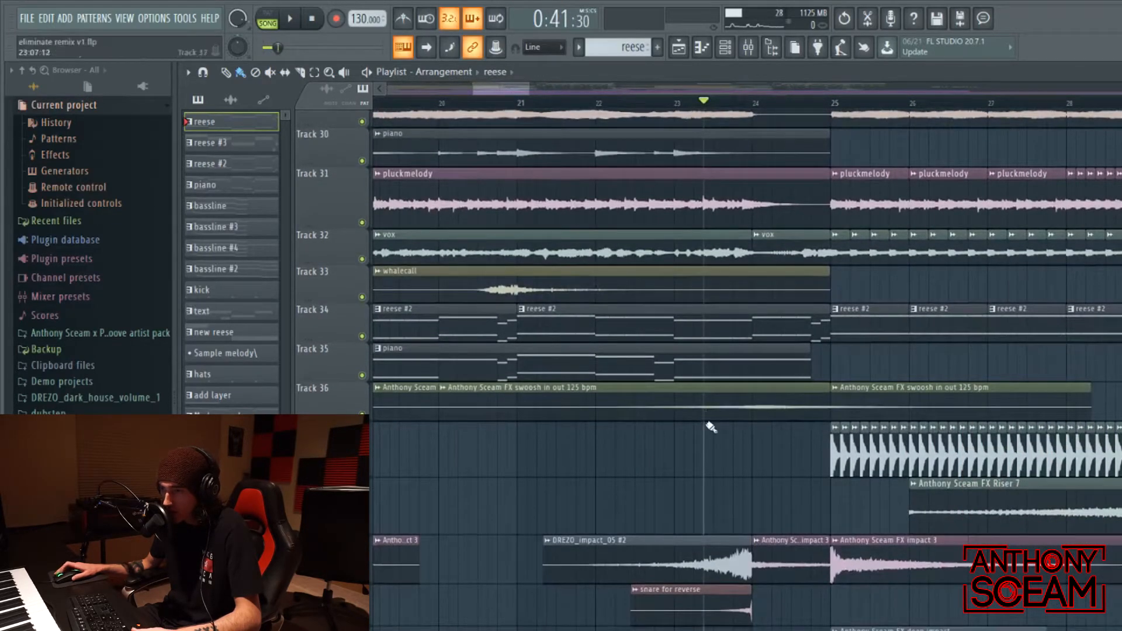
{"action": "scroll", "coordinate": [711, 428], "scroll_direction": "up", "scroll_amount": 5}
{"action": "key", "text": "space"}
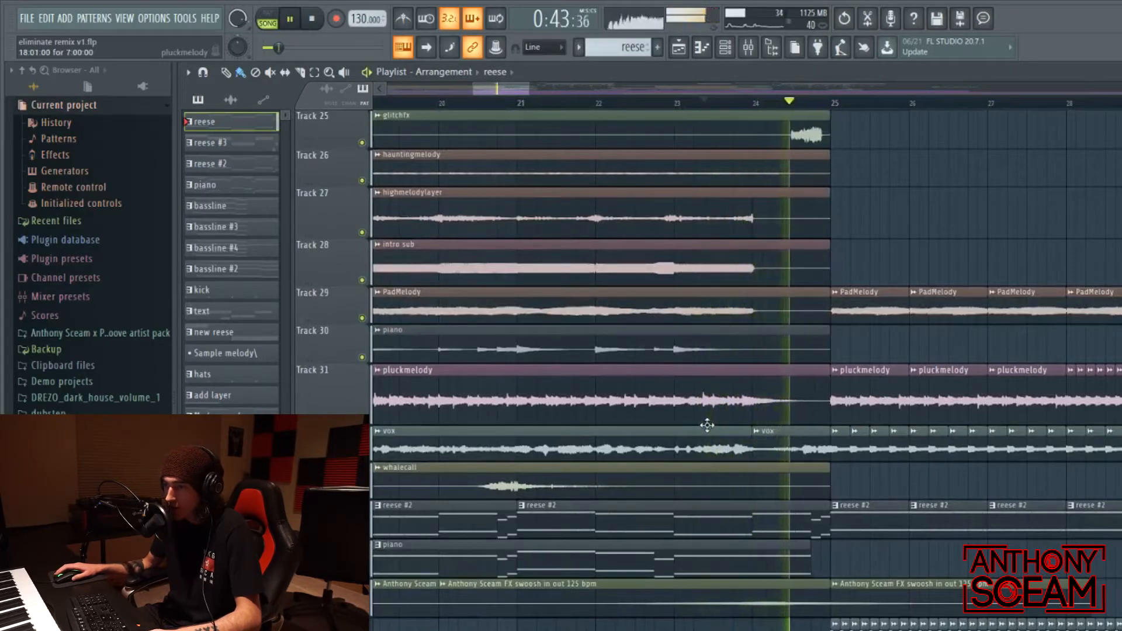
{"action": "left_click_drag", "start_coordinate": [527, 90], "coordinate": [551, 89]}
{"action": "key", "text": "space"}
Place the playhead at the start of bar 25 and examine the build-up's brass, drum and build bass 2 clips
{"action": "left_click", "coordinate": [483, 104]}
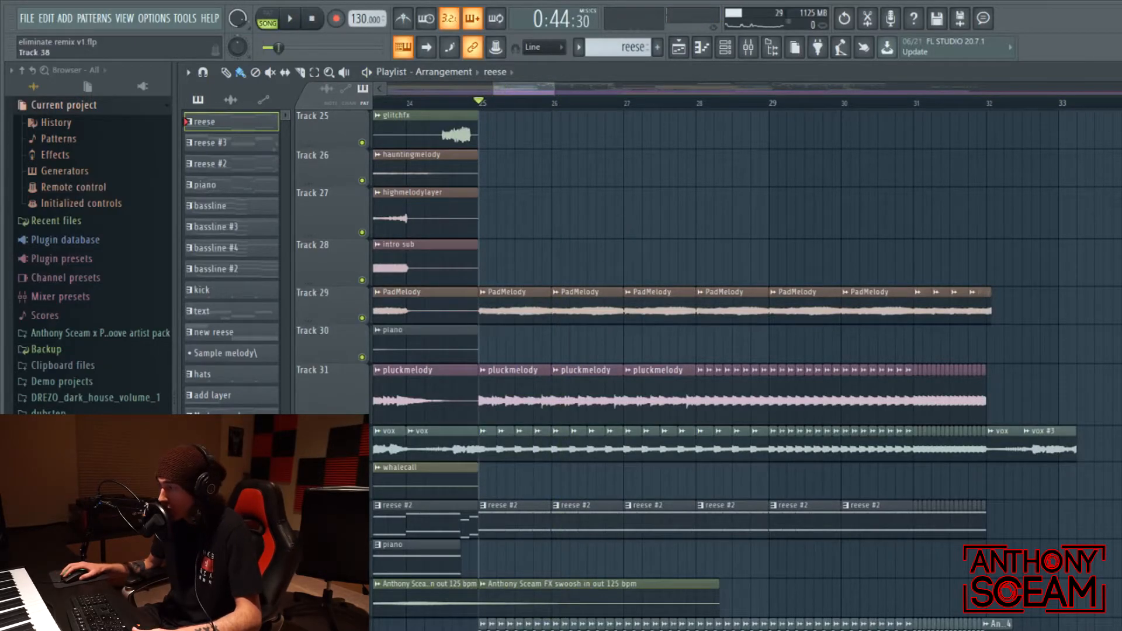
{"action": "left_click_drag", "start_coordinate": [523, 87], "coordinate": [521, 85]}
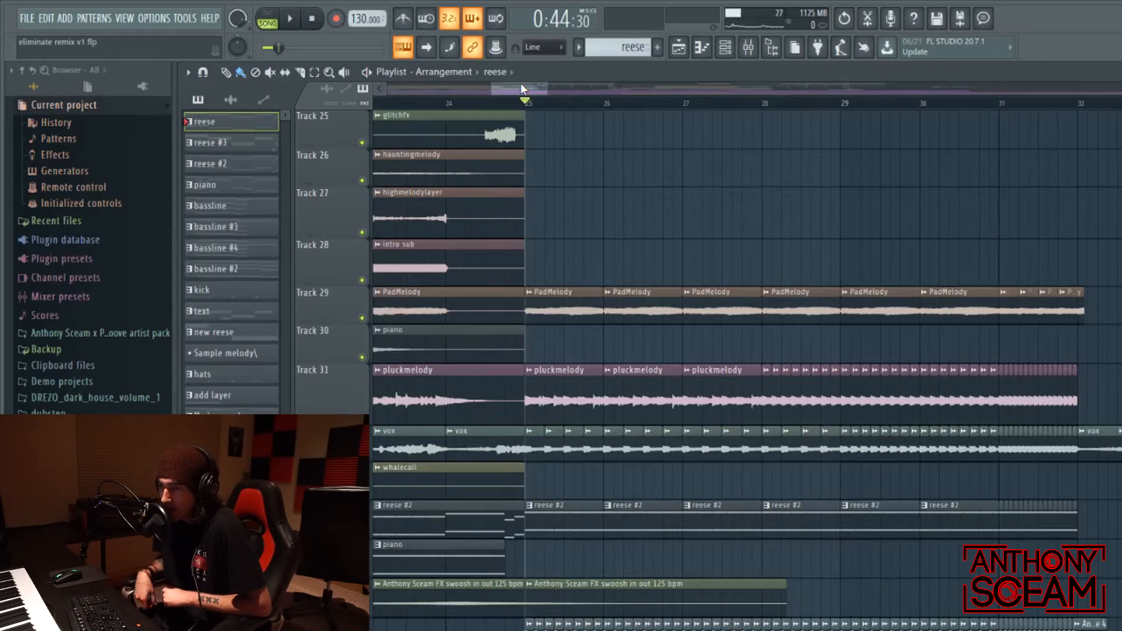
{"action": "scroll", "coordinate": [613, 317], "scroll_direction": "up", "scroll_amount": 10}
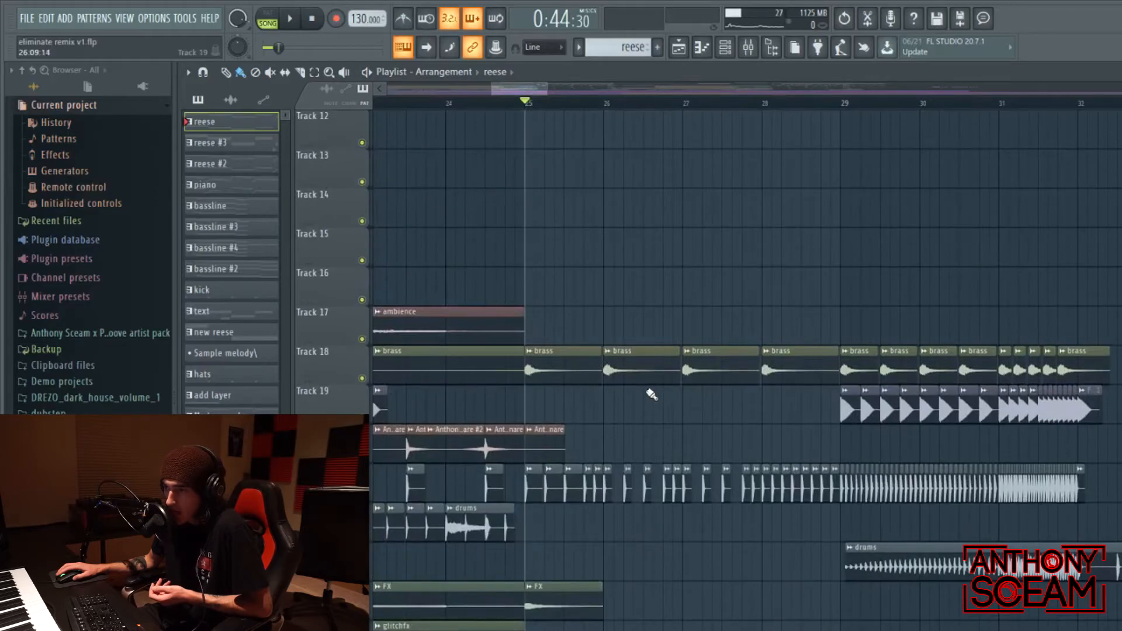
{"action": "scroll", "coordinate": [651, 391], "scroll_direction": "down", "scroll_amount": 6}
{"action": "scroll", "coordinate": [654, 380], "scroll_direction": "down", "scroll_amount": 3}
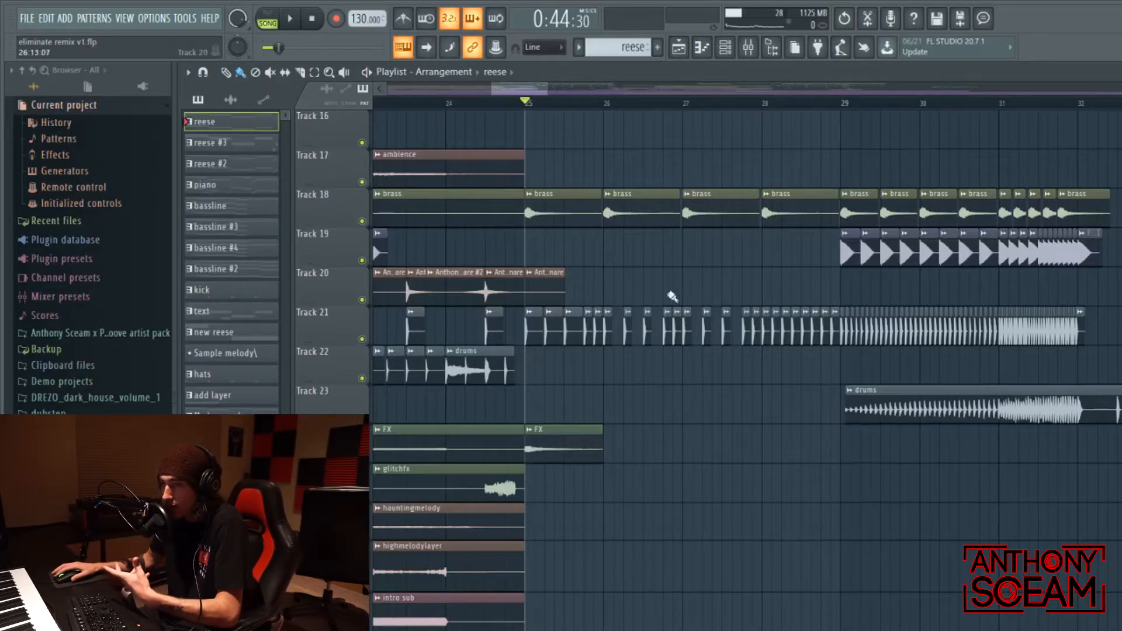
{"action": "scroll", "coordinate": [669, 301], "scroll_direction": "up", "scroll_amount": 15}
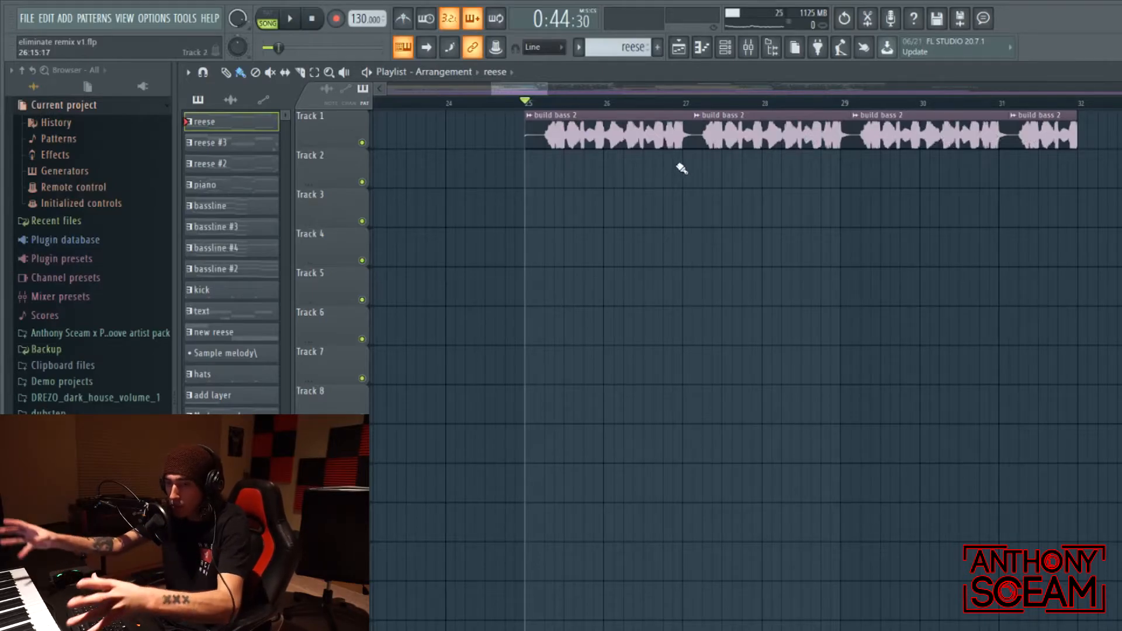
{"action": "scroll", "coordinate": [682, 168], "scroll_direction": "down", "scroll_amount": 15}
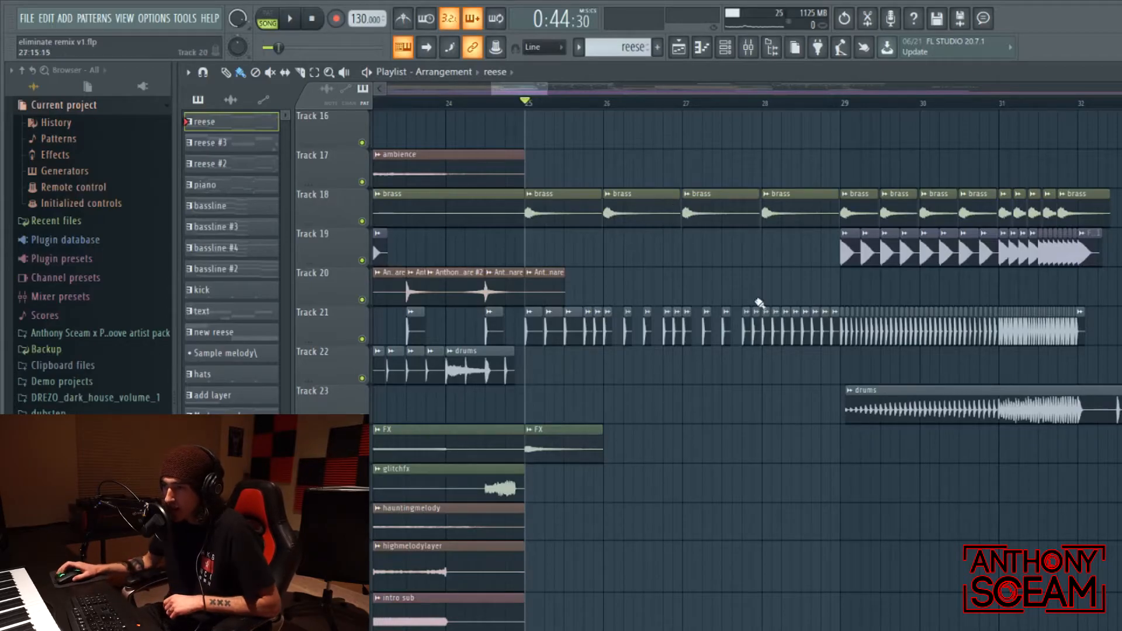
{"action": "scroll", "coordinate": [818, 310], "scroll_direction": "up", "scroll_amount": 2}
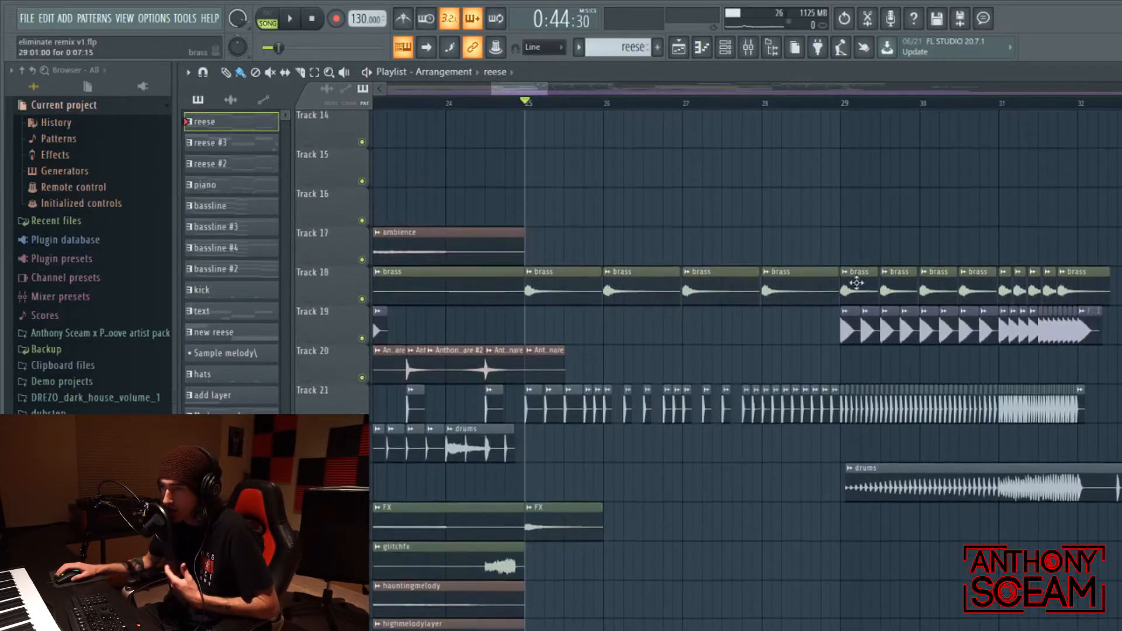
Play the build-up from the middle of bar 28 across the change at bar 29
{"action": "left_click", "coordinate": [802, 103]}
{"action": "scroll", "coordinate": [894, 217], "scroll_direction": "down", "scroll_amount": 5}
{"action": "scroll", "coordinate": [841, 315], "scroll_direction": "up", "scroll_amount": 5}
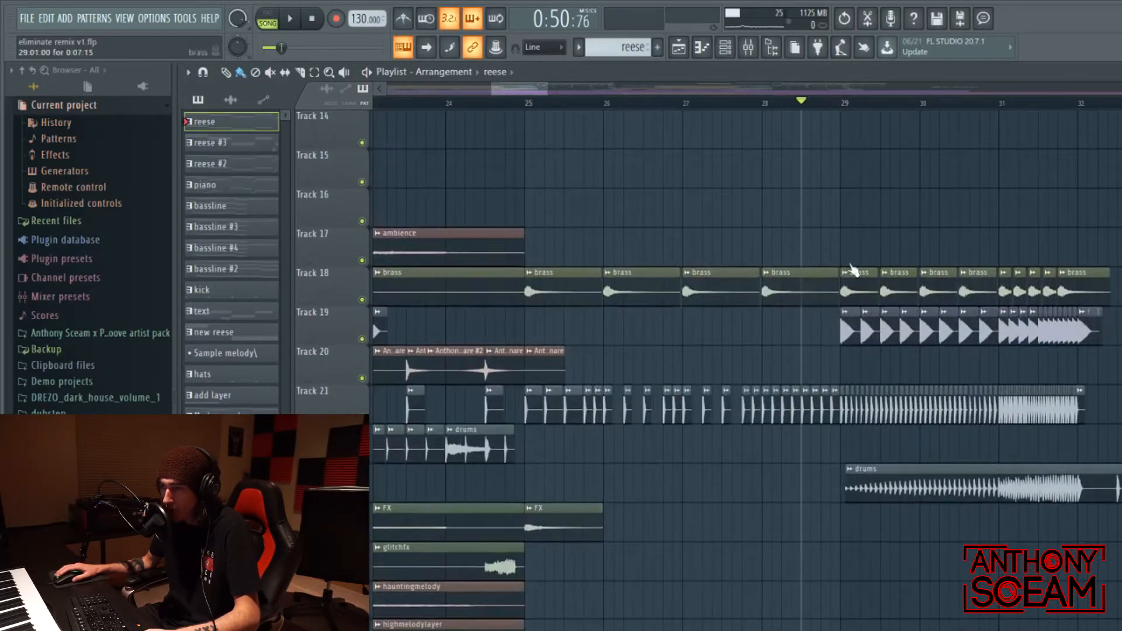
{"action": "key", "text": "space"}
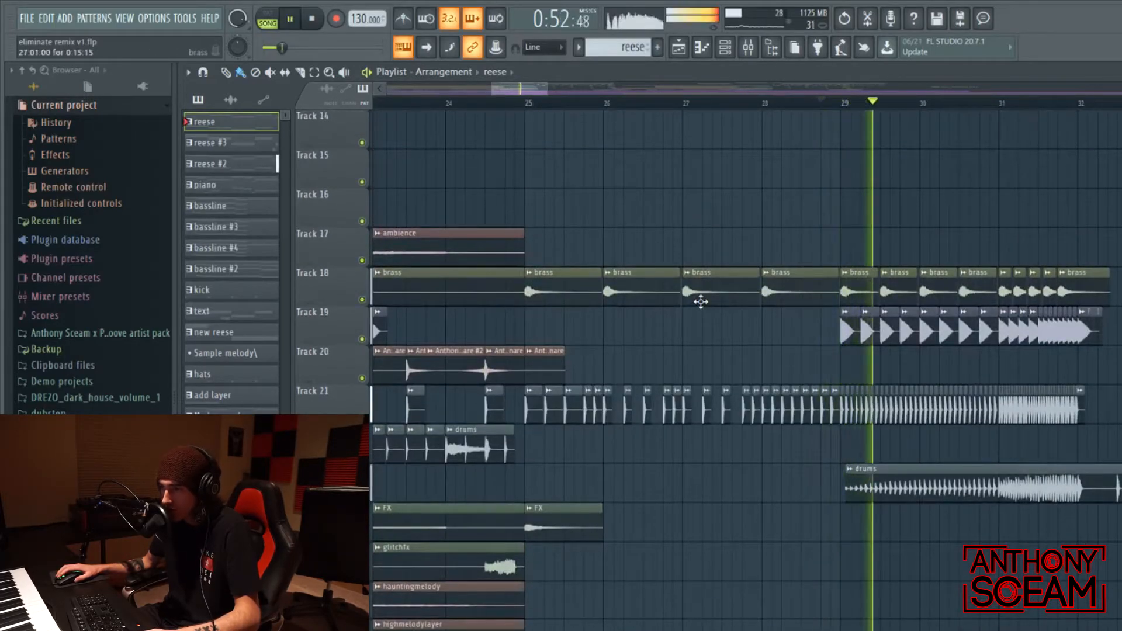
Play the full build-up from the start of bar 25 into bar 32, and stop playback
{"action": "scroll", "coordinate": [701, 302], "scroll_direction": "down", "scroll_amount": 1}
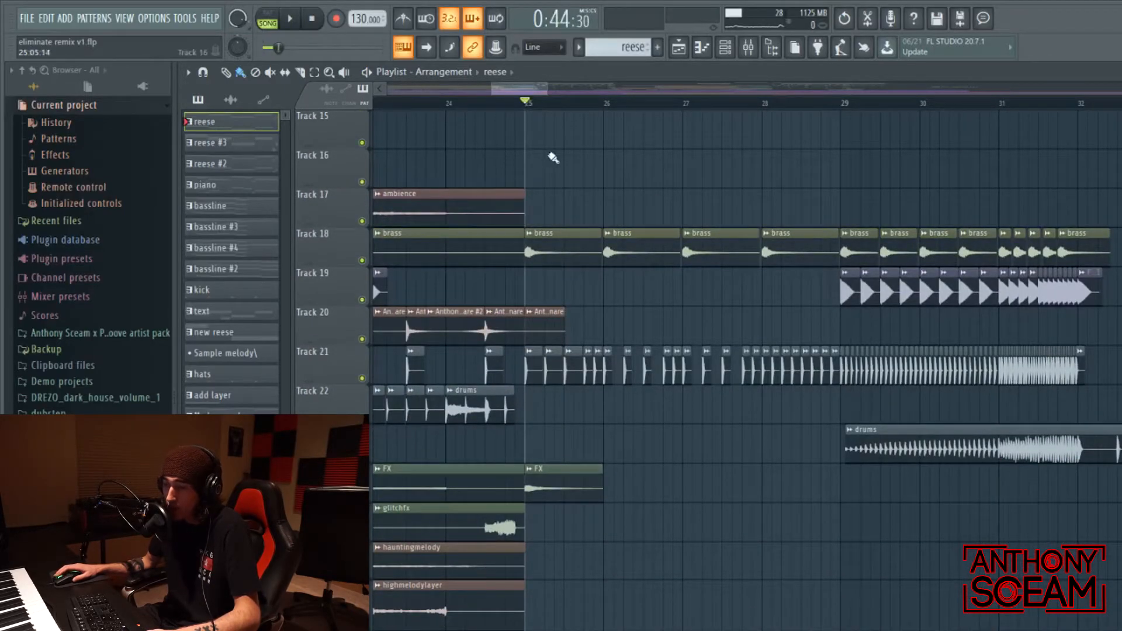
{"action": "scroll", "coordinate": [552, 157], "scroll_direction": "down", "scroll_amount": 8}
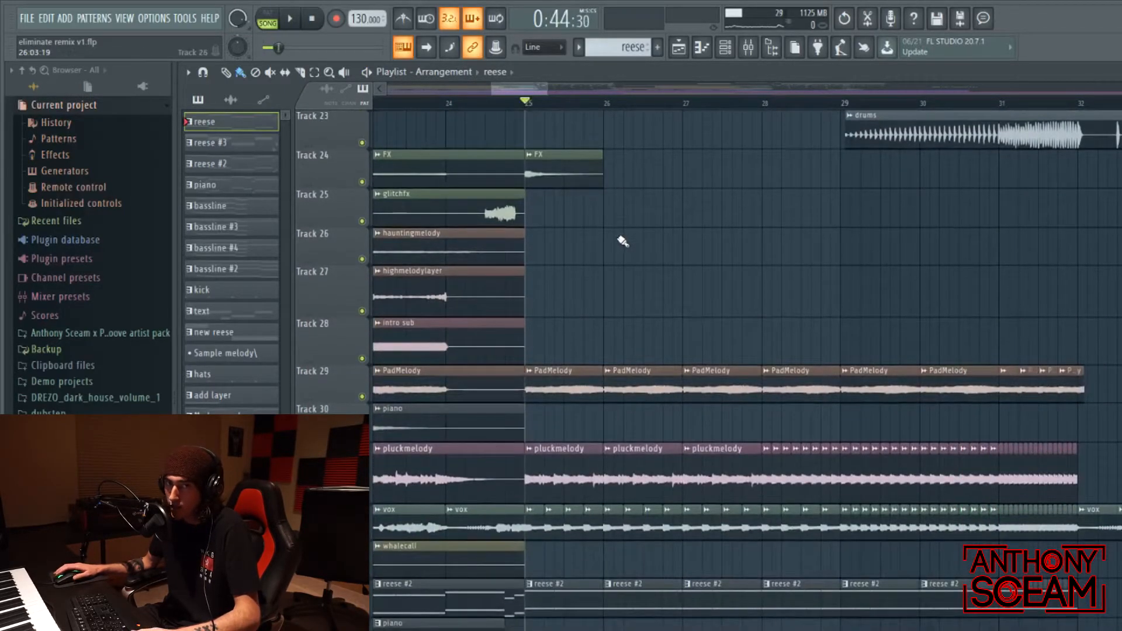
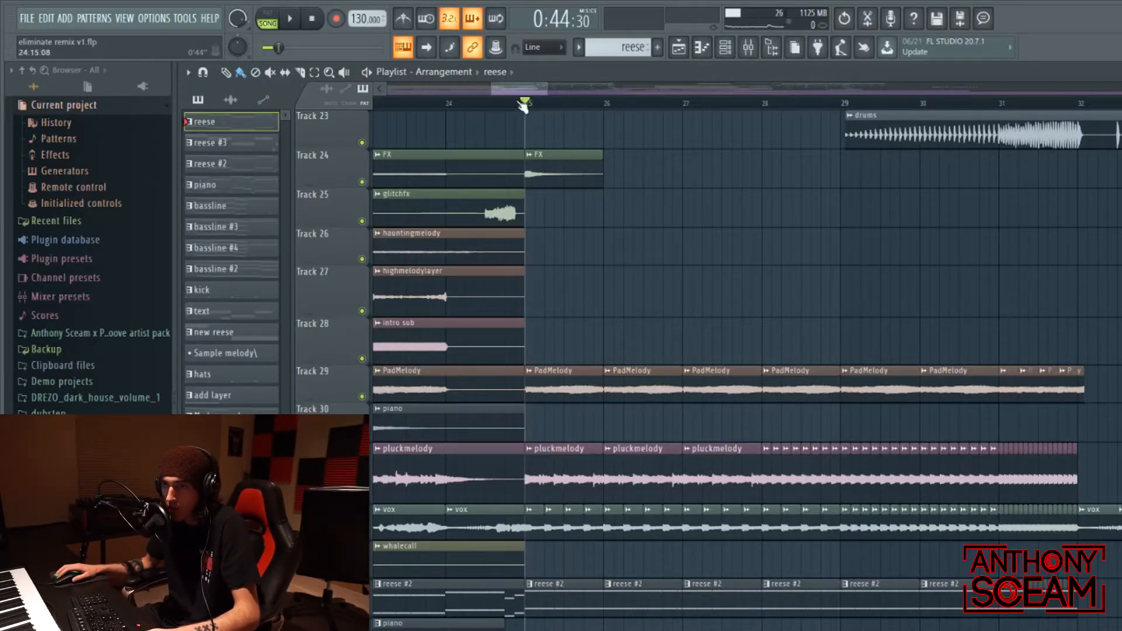
{"action": "scroll", "coordinate": [529, 111], "scroll_direction": "down", "scroll_amount": 4}
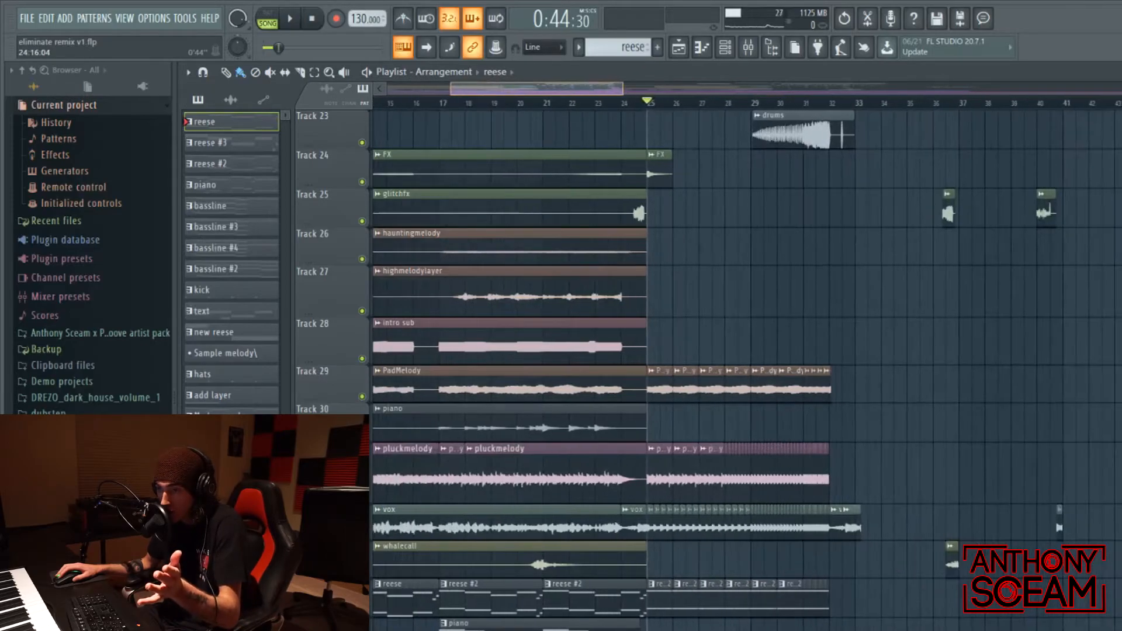
{"action": "scroll", "coordinate": [611, 236], "scroll_direction": "up", "scroll_amount": 4}
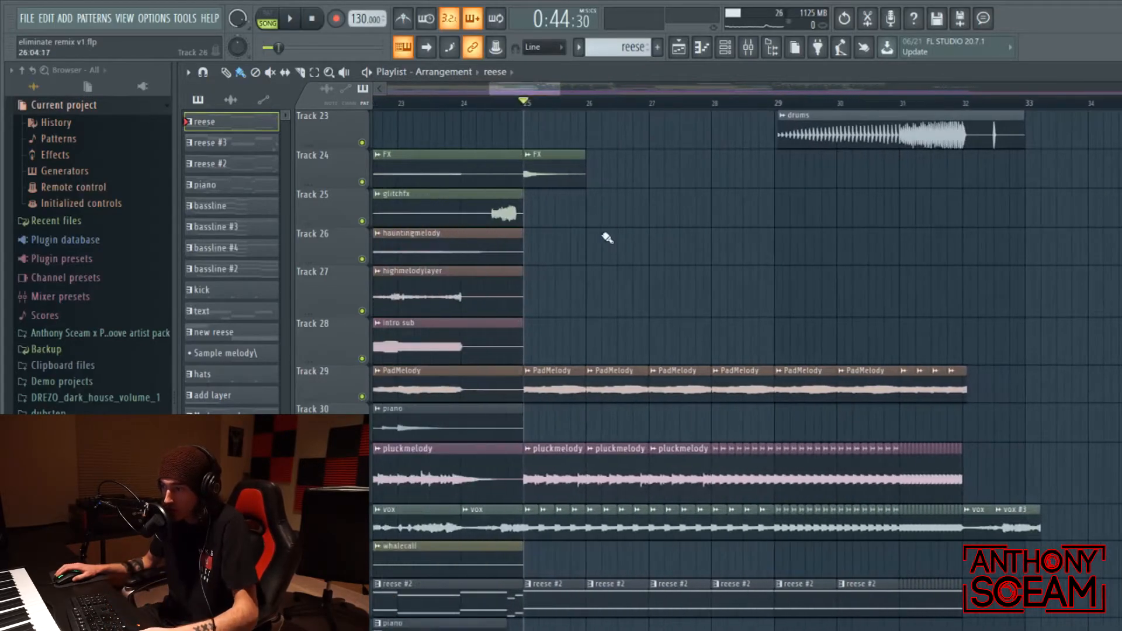
{"action": "scroll", "coordinate": [614, 238], "scroll_direction": "down", "scroll_amount": 2}
{"action": "key", "text": "space"}
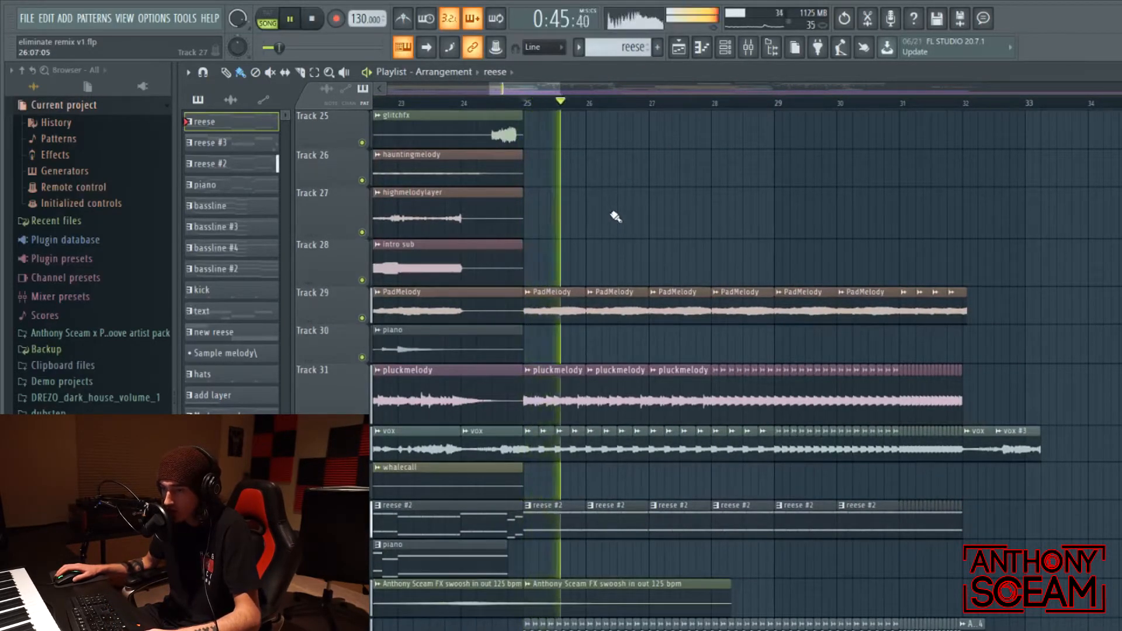
{"action": "scroll", "coordinate": [615, 216], "scroll_direction": "down", "scroll_amount": 3}
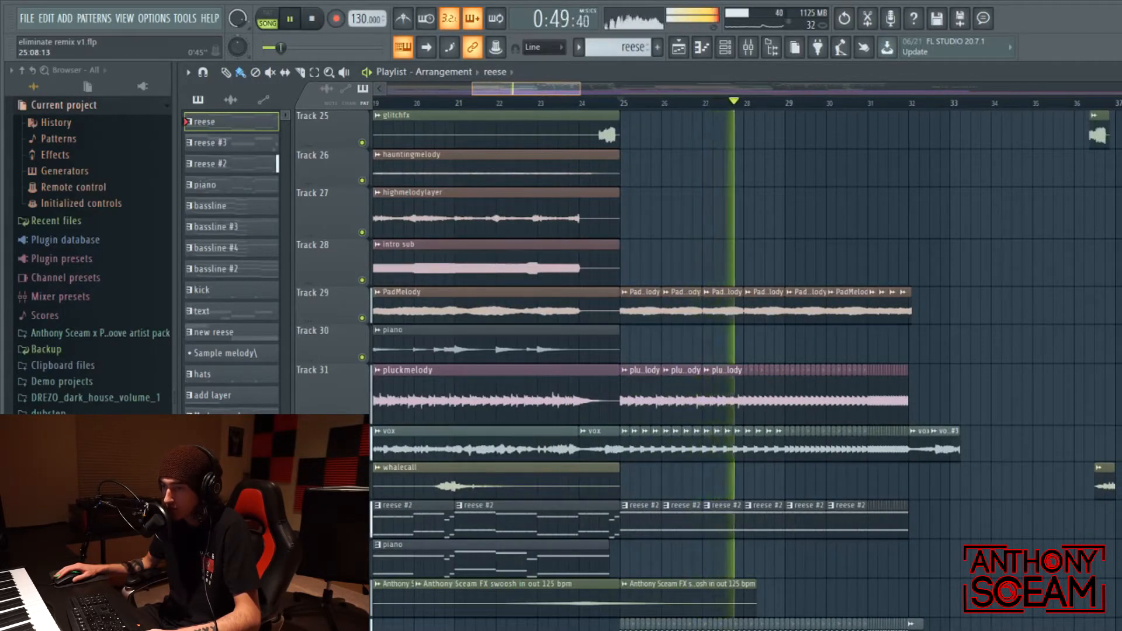
{"action": "scroll", "coordinate": [965, 292], "scroll_direction": "up", "scroll_amount": 2}
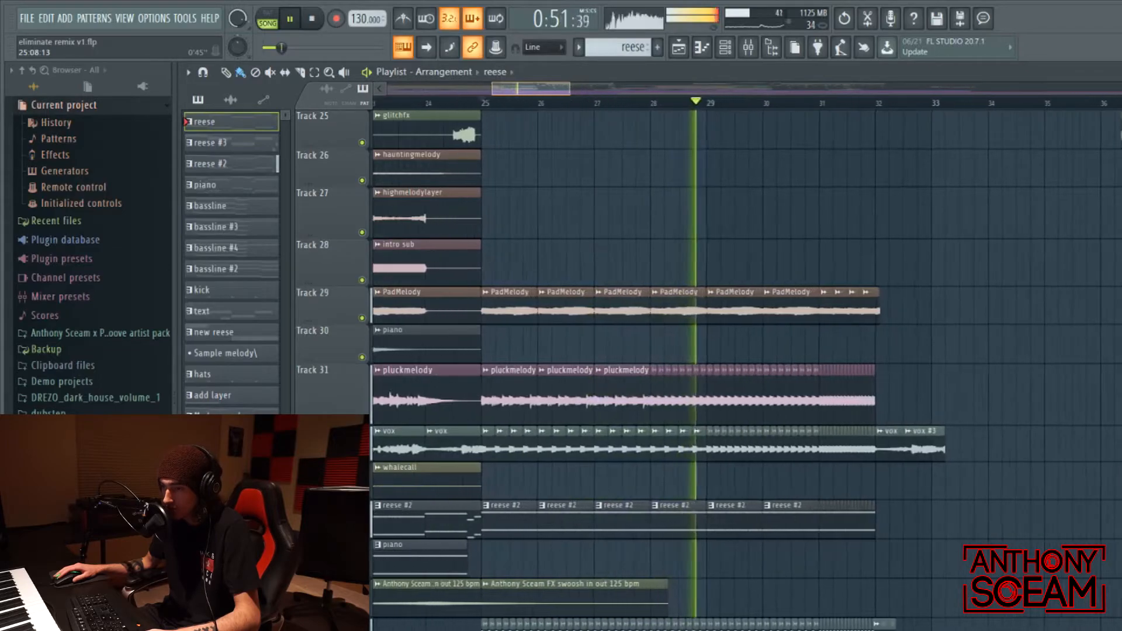
{"action": "scroll", "coordinate": [747, 351], "scroll_direction": "up", "scroll_amount": 2}
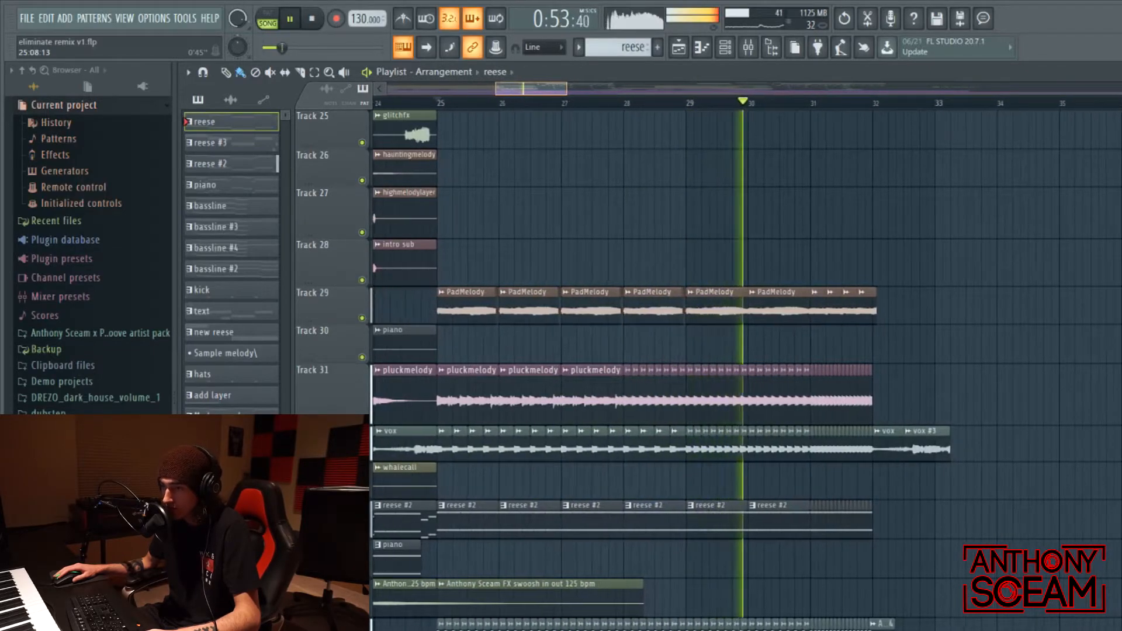
{"action": "scroll", "coordinate": [794, 351], "scroll_direction": "down", "scroll_amount": 2}
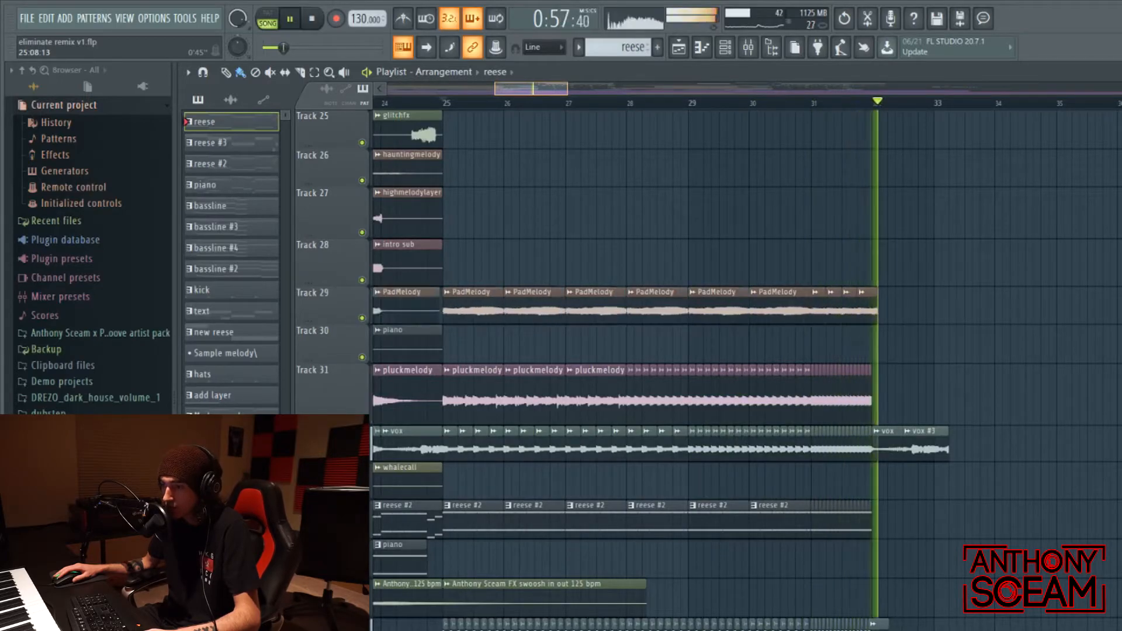
{"action": "scroll", "coordinate": [1023, 391], "scroll_direction": "up", "scroll_amount": 8}
{"action": "key", "text": "space"}
Look over the drop's layers on the upper tracks, from the last build bass 2 clip to bar 49
{"action": "scroll", "coordinate": [556, 93], "scroll_direction": "right", "scroll_amount": 4}
{"action": "scroll", "coordinate": [514, 92], "scroll_direction": "up", "scroll_amount": 4}
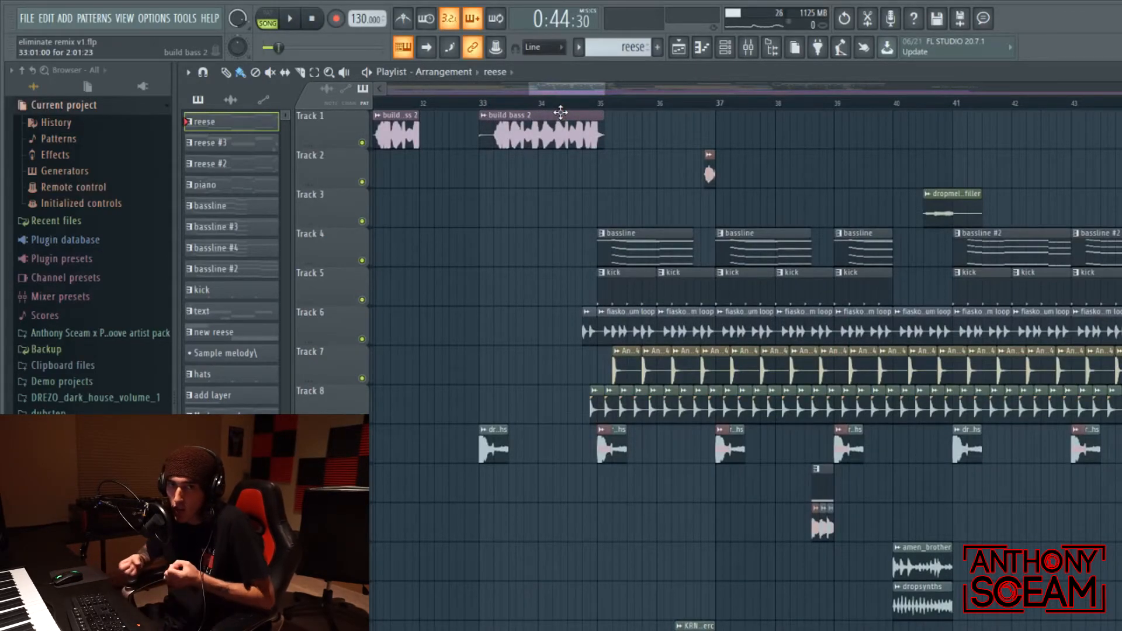
{"action": "scroll", "coordinate": [561, 112], "scroll_direction": "down", "scroll_amount": 2}
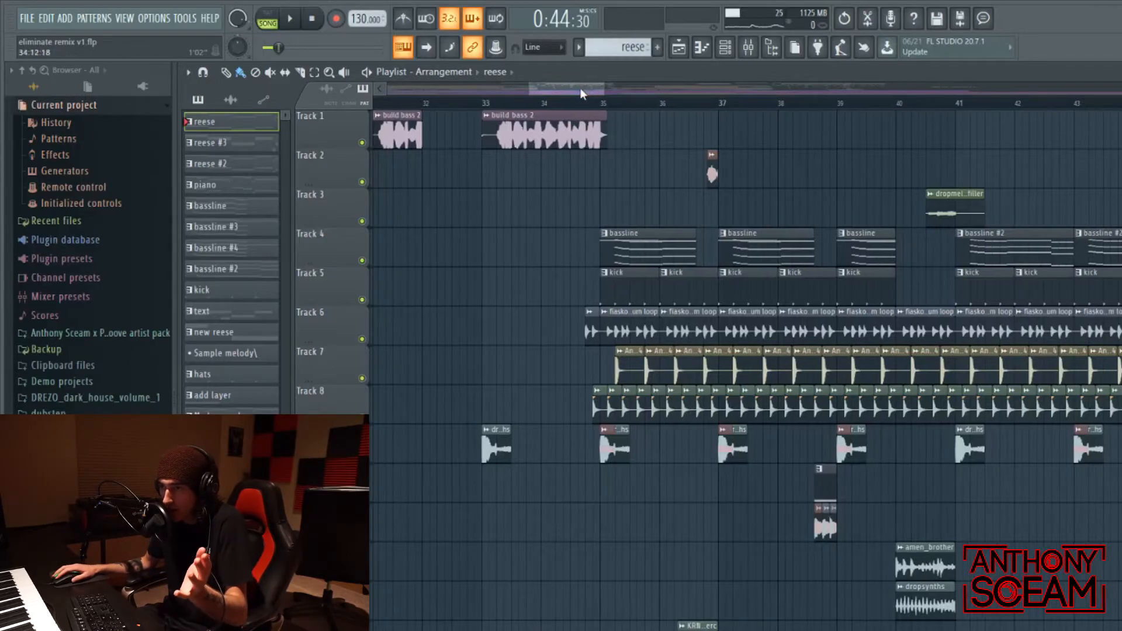
{"action": "scroll", "coordinate": [940, 131], "scroll_direction": "right", "scroll_amount": 6}
{"action": "scroll", "coordinate": [909, 234], "scroll_direction": "up", "scroll_amount": 2}
{"action": "scroll", "coordinate": [883, 216], "scroll_direction": "down", "scroll_amount": 4}
{"action": "scroll", "coordinate": [842, 191], "scroll_direction": "up", "scroll_amount": 3}
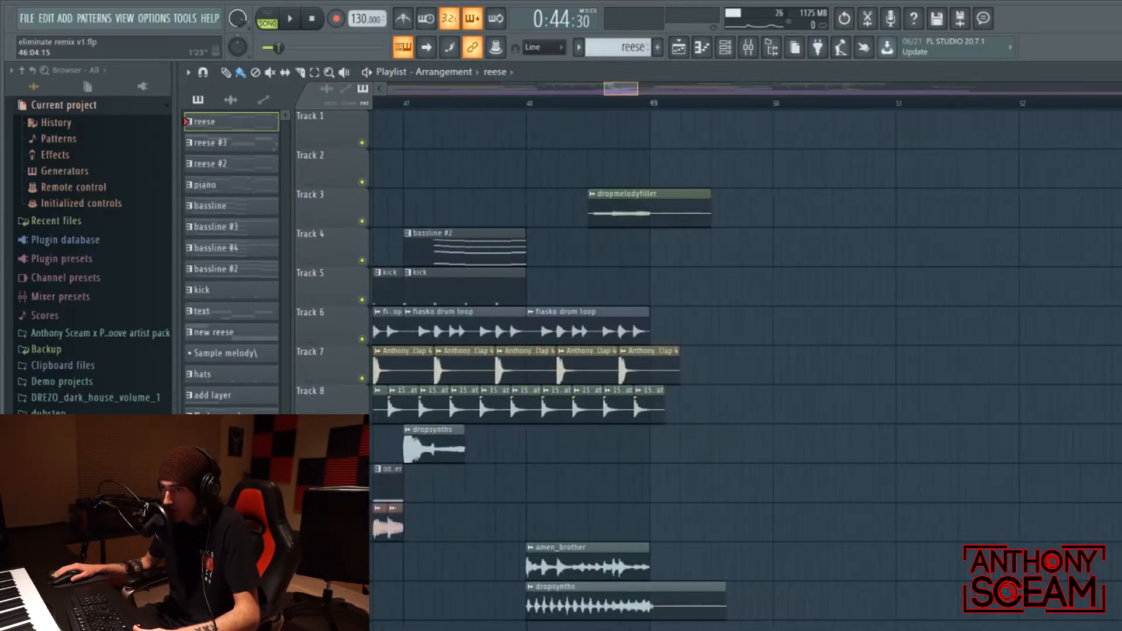
Examine the end of the drop around bars 47 to 49, from the upper tracks down to the glitchfx, whalecall, riser and impact clips
{"action": "scroll", "coordinate": [643, 175], "scroll_direction": "down", "scroll_amount": 4}
{"action": "scroll", "coordinate": [689, 270], "scroll_direction": "up", "scroll_amount": 4}
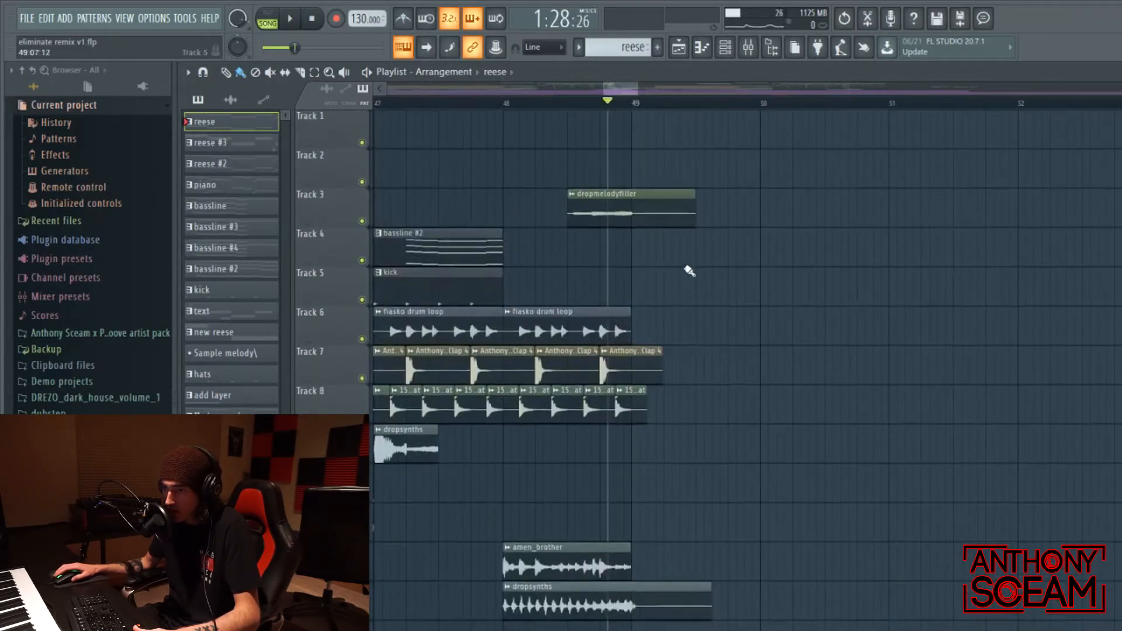
{"action": "scroll", "coordinate": [576, 305], "scroll_direction": "down", "scroll_amount": 15}
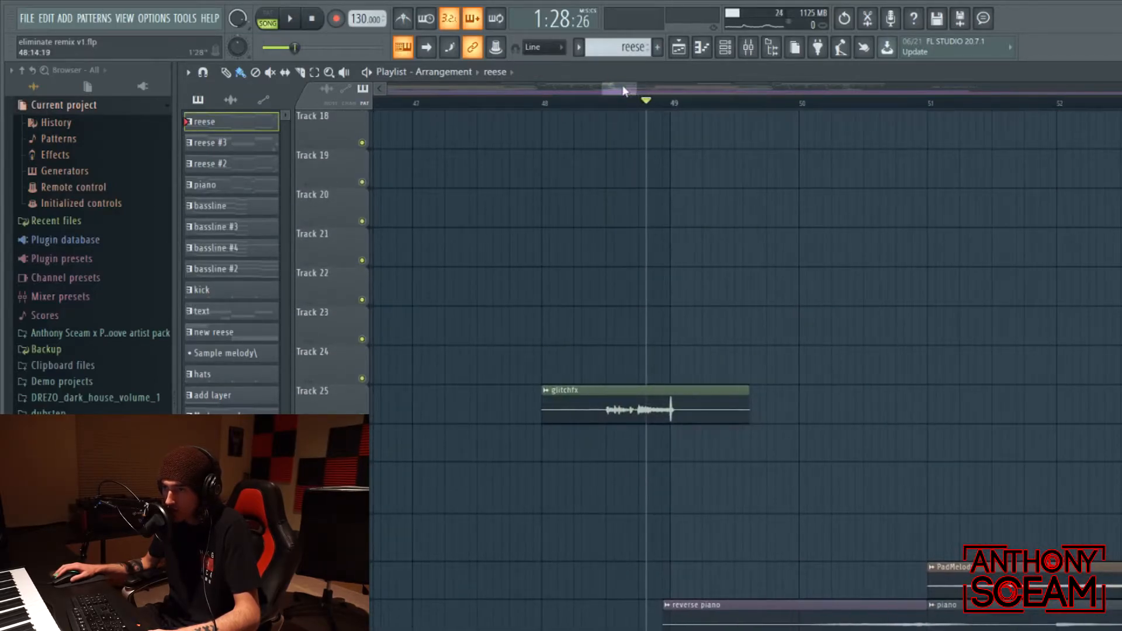
{"action": "scroll", "coordinate": [801, 195], "scroll_direction": "down", "scroll_amount": 11}
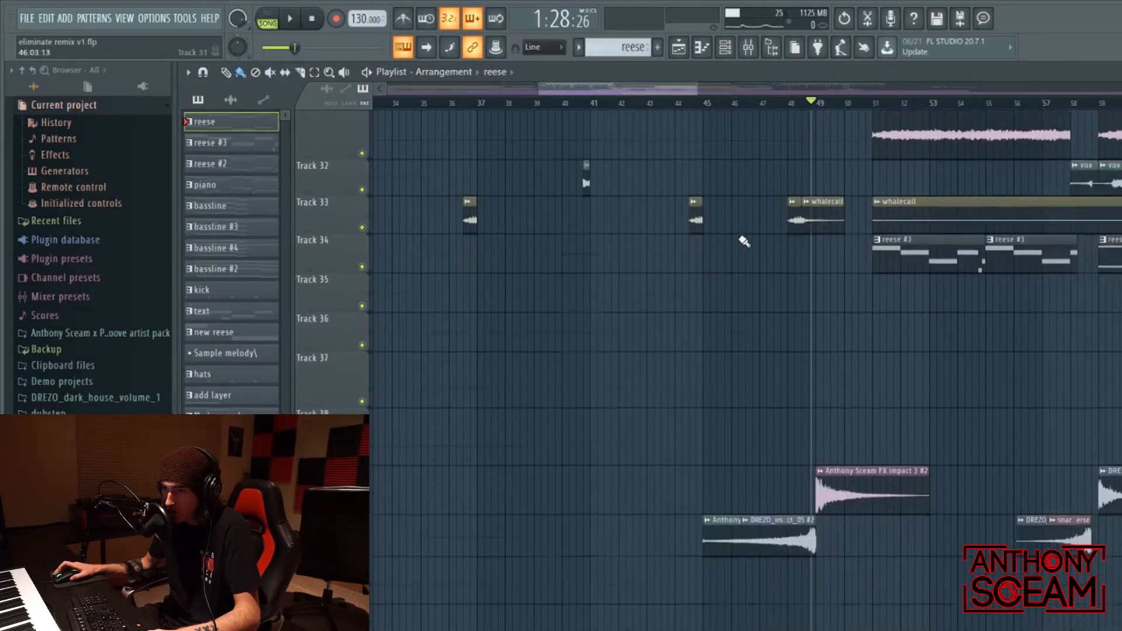
{"action": "scroll", "coordinate": [586, 210], "scroll_direction": "up", "scroll_amount": 3}
{"action": "scroll", "coordinate": [638, 101], "scroll_direction": "down", "scroll_amount": 3}
{"action": "scroll", "coordinate": [639, 100], "scroll_direction": "up", "scroll_amount": 4}
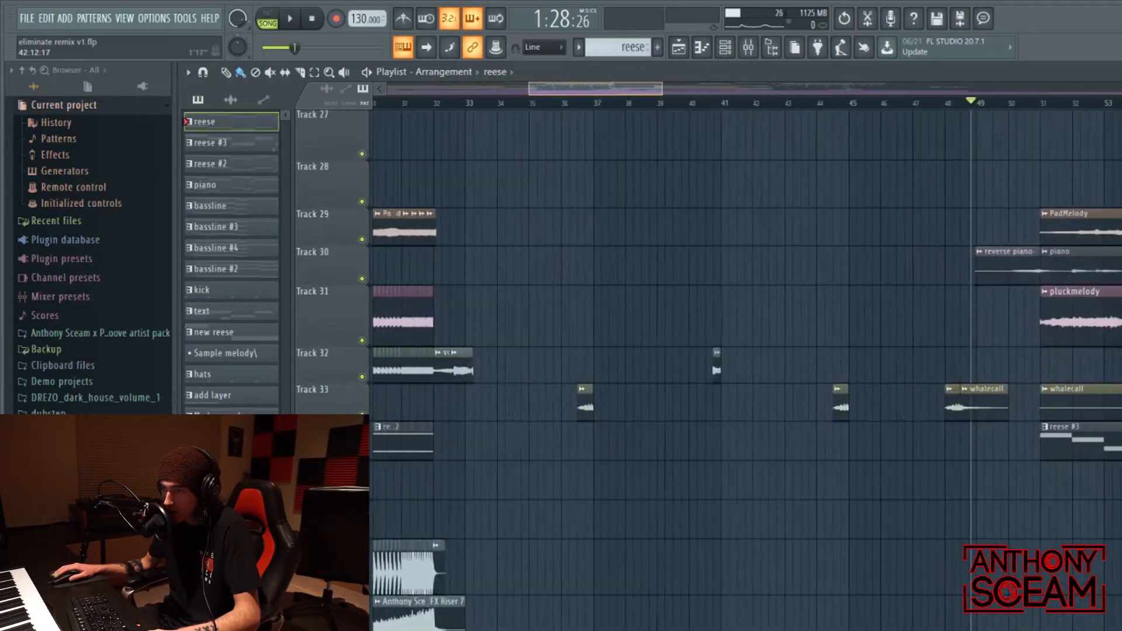
{"action": "scroll", "coordinate": [713, 288], "scroll_direction": "down", "scroll_amount": 4}
{"action": "scroll", "coordinate": [713, 288], "scroll_direction": "down", "scroll_amount": 8}
{"action": "scroll", "coordinate": [756, 312], "scroll_direction": "up", "scroll_amount": 10}
{"action": "scroll", "coordinate": [783, 313], "scroll_direction": "up", "scroll_amount": 8}
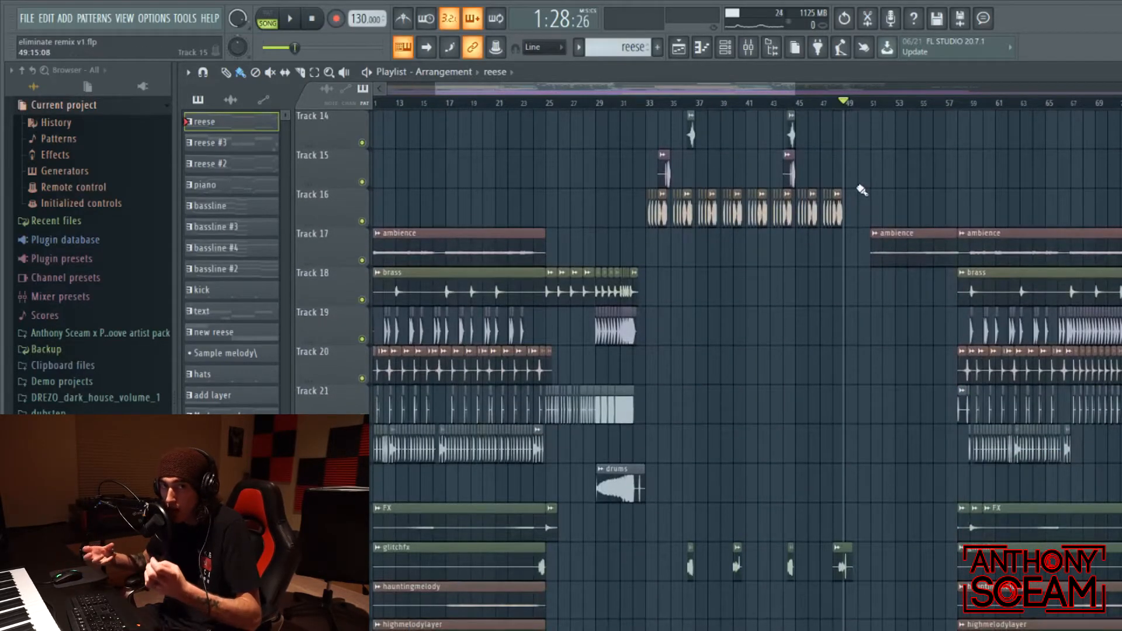
Review the drop's closing vocal chops, amen_brother, dropsynths, bassline #2 and glitchfx clips leading up to bar 49
{"action": "scroll", "coordinate": [875, 134], "scroll_direction": "up", "scroll_amount": 6}
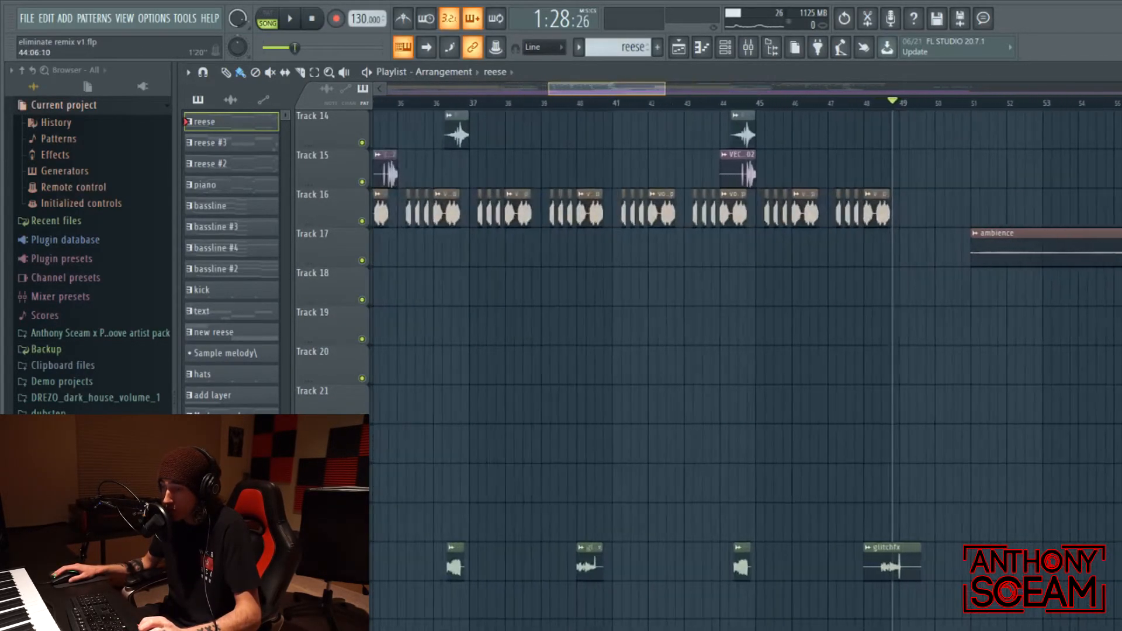
{"action": "scroll", "coordinate": [625, 92], "scroll_direction": "right", "scroll_amount": 3}
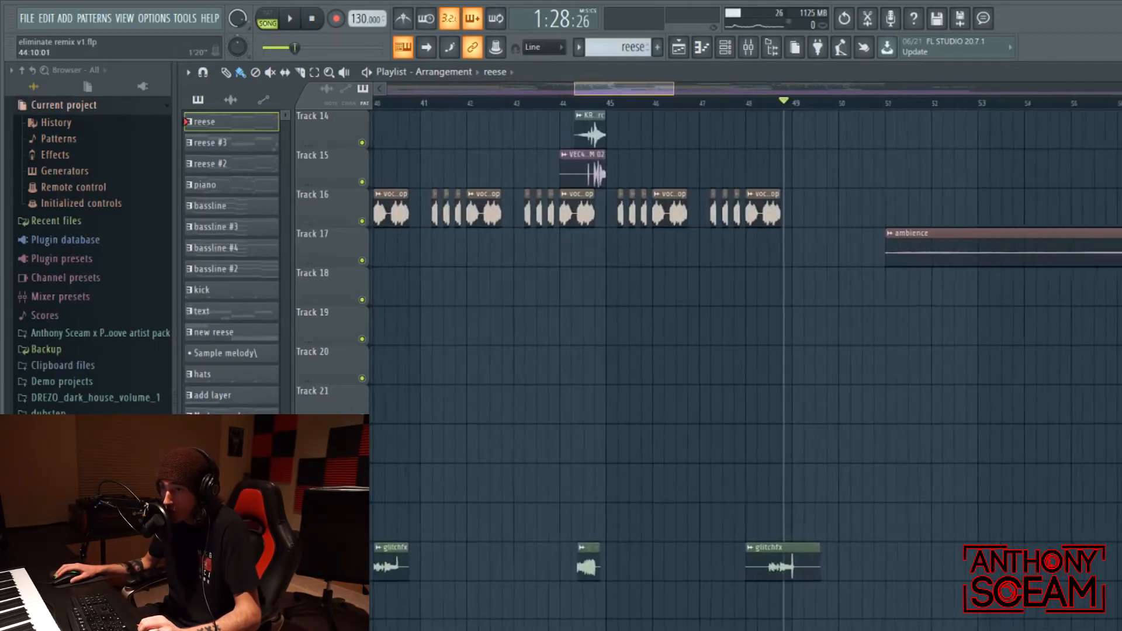
{"action": "scroll", "coordinate": [725, 239], "scroll_direction": "down", "scroll_amount": 4}
{"action": "scroll", "coordinate": [688, 263], "scroll_direction": "up", "scroll_amount": 12}
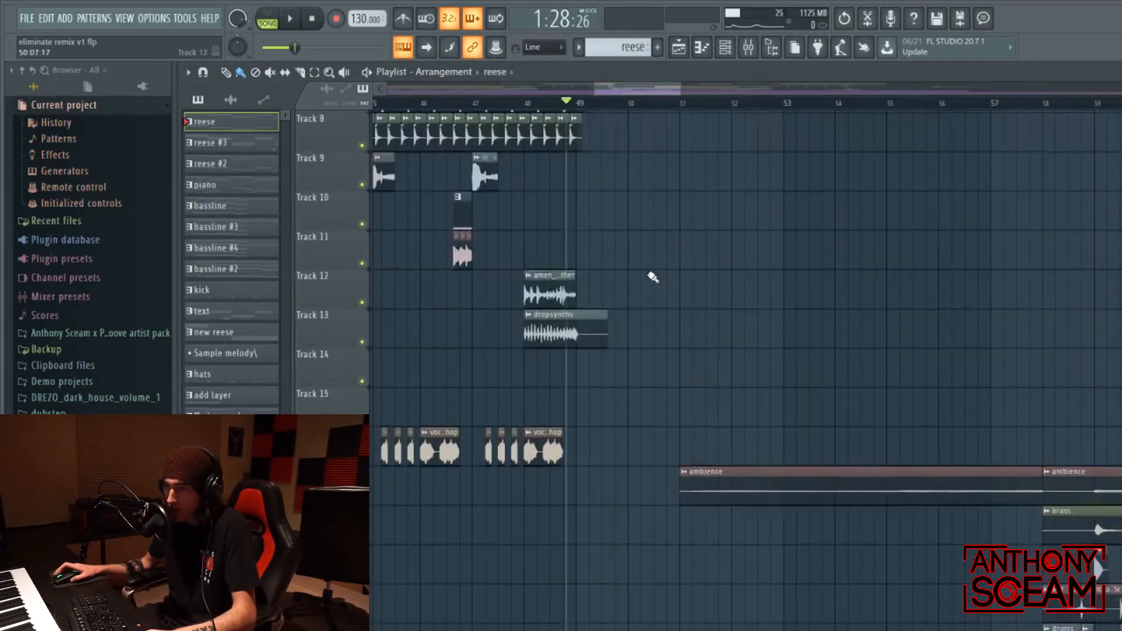
{"action": "scroll", "coordinate": [596, 196], "scroll_direction": "down", "scroll_amount": 3}
{"action": "scroll", "coordinate": [561, 222], "scroll_direction": "up", "scroll_amount": 3}
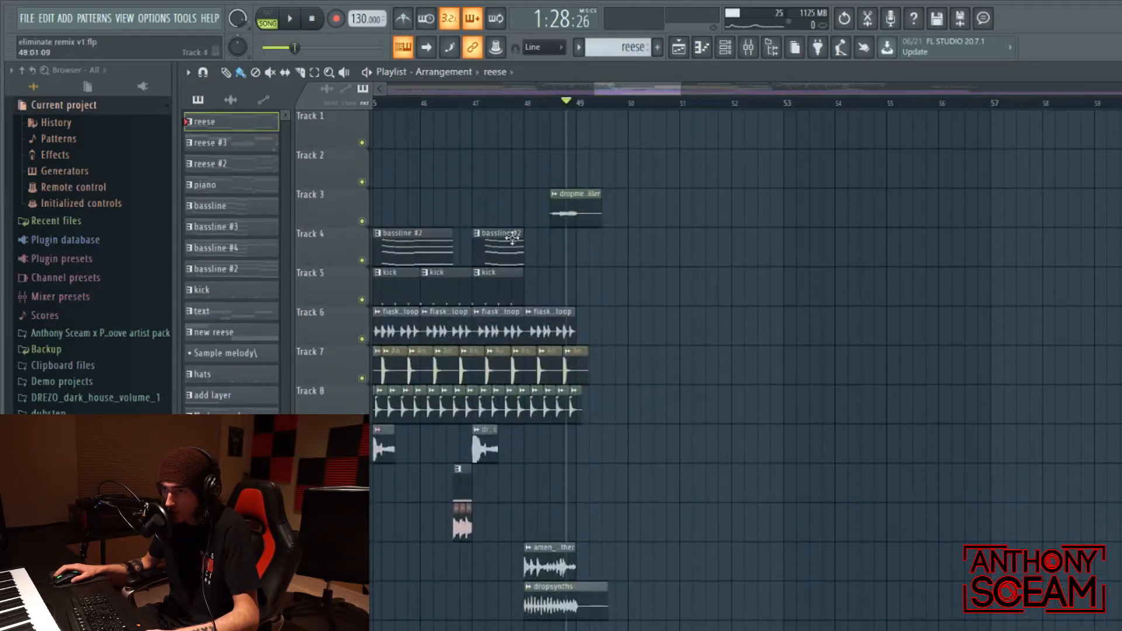
{"action": "scroll", "coordinate": [707, 238], "scroll_direction": "down", "scroll_amount": 12}
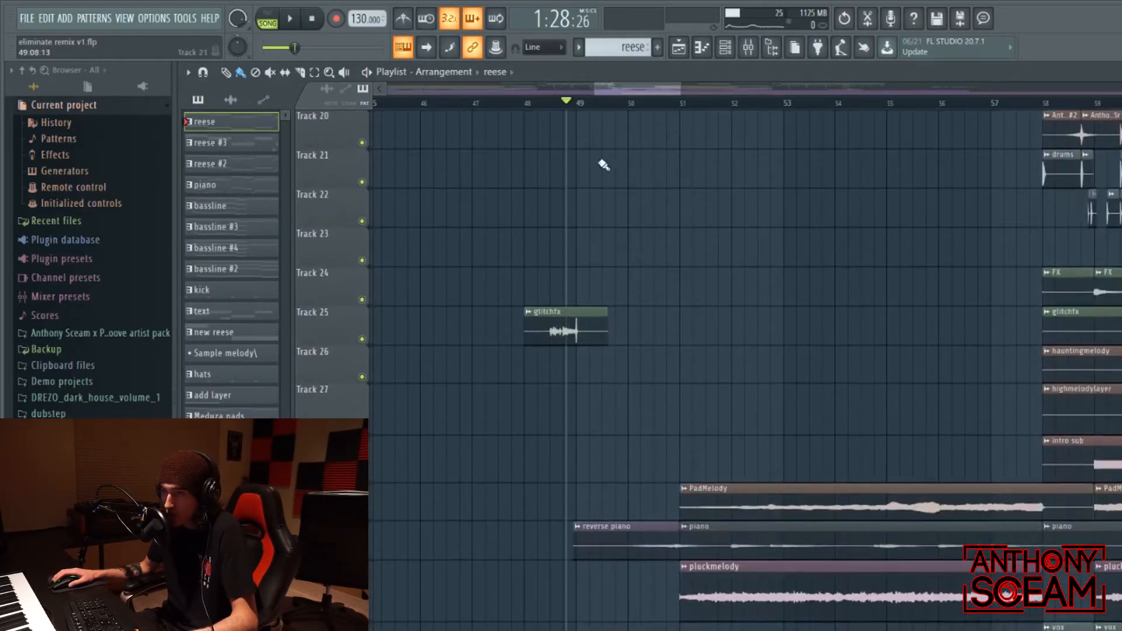
Place the playhead at bar 49, play the reverse piano on Track 30 soloed, then stop and restore all tracks
{"action": "left_click_drag", "start_coordinate": [583, 107], "coordinate": [614, 103]}
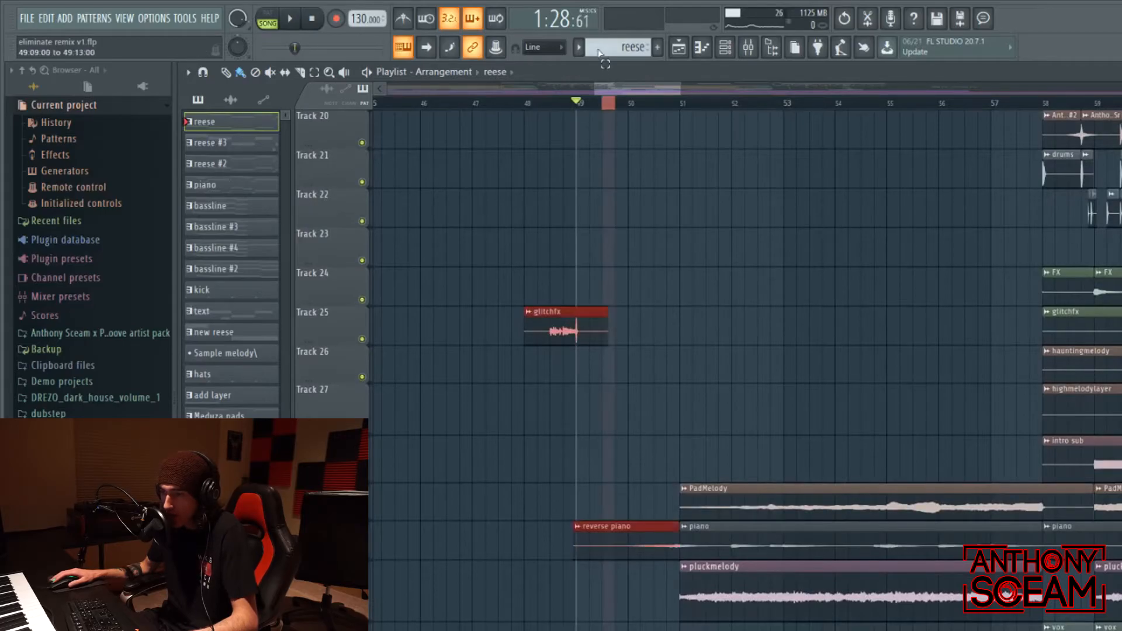
{"action": "left_click", "coordinate": [579, 104]}
{"action": "scroll", "coordinate": [623, 94], "scroll_direction": "up", "scroll_amount": 3}
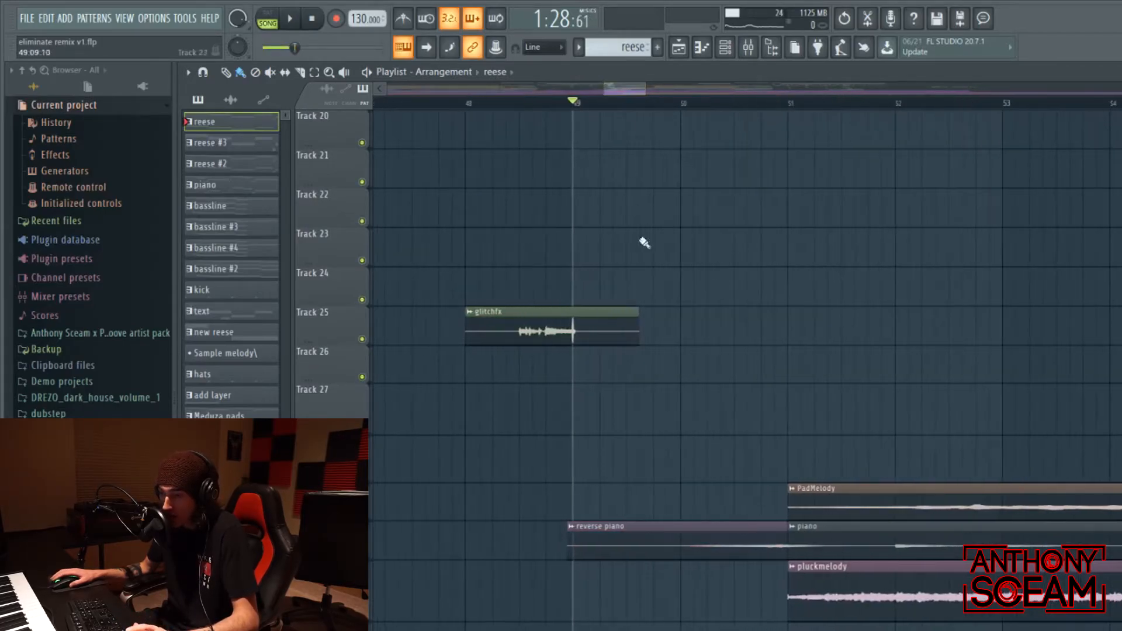
{"action": "scroll", "coordinate": [677, 294], "scroll_direction": "down", "scroll_amount": 1}
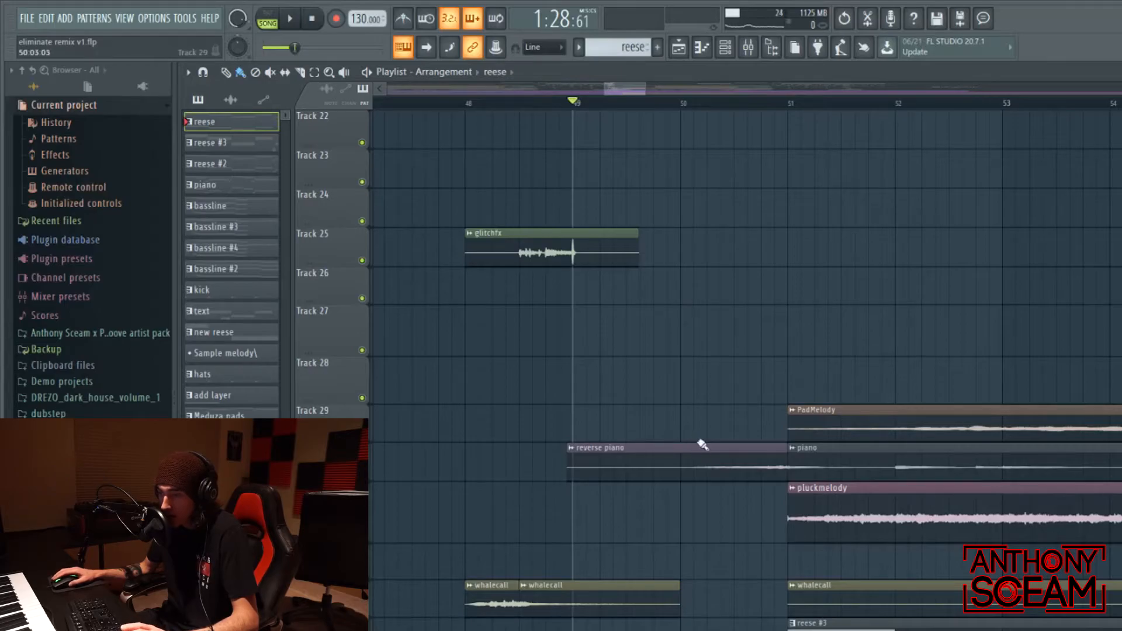
{"action": "scroll", "coordinate": [659, 417], "scroll_direction": "down", "scroll_amount": 1}
{"action": "left_click", "coordinate": [368, 445], "text": "ctrl"}
{"action": "key", "text": "space"}
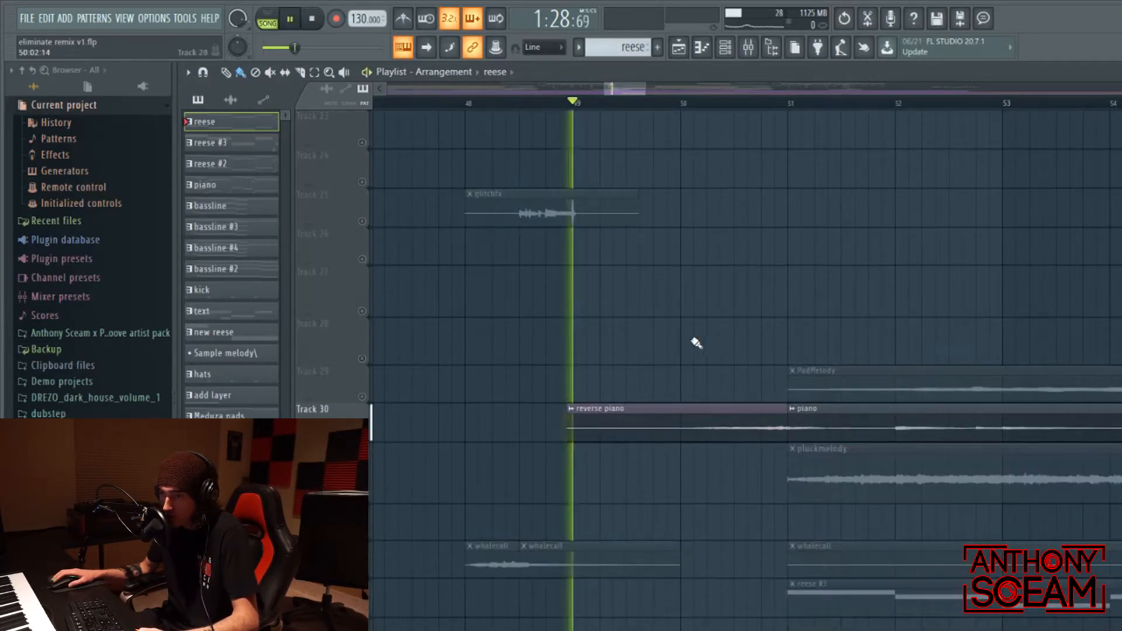
{"action": "key", "text": "space"}
{"action": "left_click", "coordinate": [368, 443], "text": "ctrl"}
Play the full transition with all tracks from bar 49 through bar 50, and stop playback
{"action": "scroll", "coordinate": [609, 386], "scroll_direction": "up", "scroll_amount": 4}
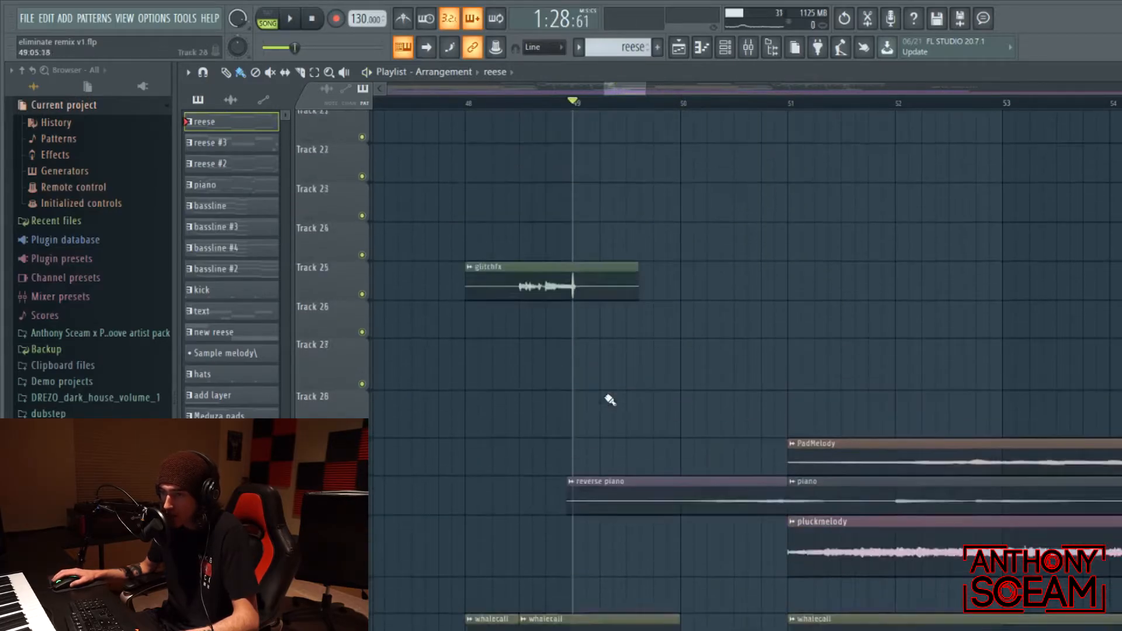
{"action": "scroll", "coordinate": [666, 384], "scroll_direction": "down", "scroll_amount": 5}
{"action": "key", "text": "space"}
{"action": "scroll", "coordinate": [680, 381], "scroll_direction": "down", "scroll_amount": 5}
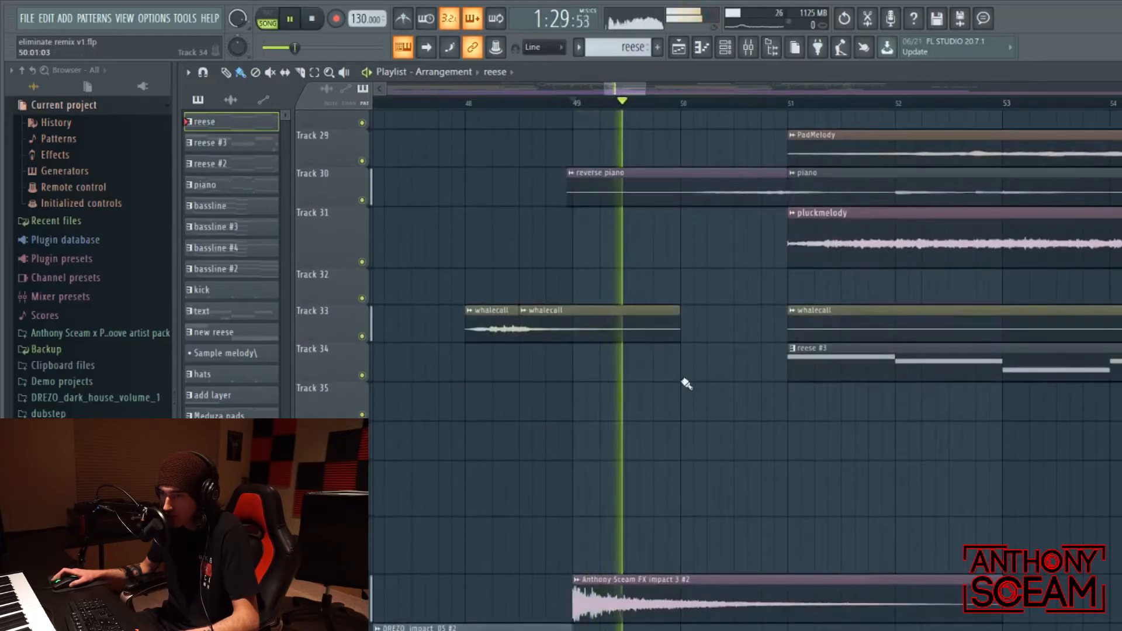
{"action": "scroll", "coordinate": [682, 379], "scroll_direction": "up", "scroll_amount": 5}
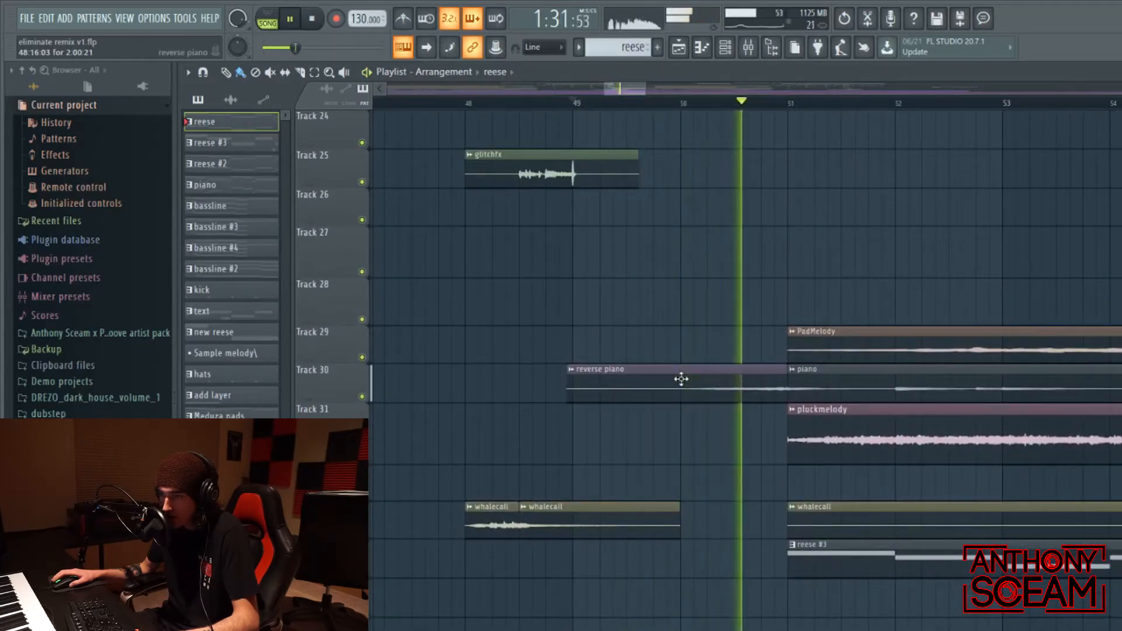
{"action": "left_click_drag", "start_coordinate": [644, 88], "coordinate": [618, 88]}
{"action": "scroll", "coordinate": [634, 341], "scroll_direction": "up", "scroll_amount": 1}
{"action": "key", "text": "space"}
Place the playhead at bar 51 and look over the ambience, PadMelody, piano, pluckmelody, whalecall and reese #3 layers
{"action": "scroll", "coordinate": [641, 368], "scroll_direction": "up", "scroll_amount": 3}
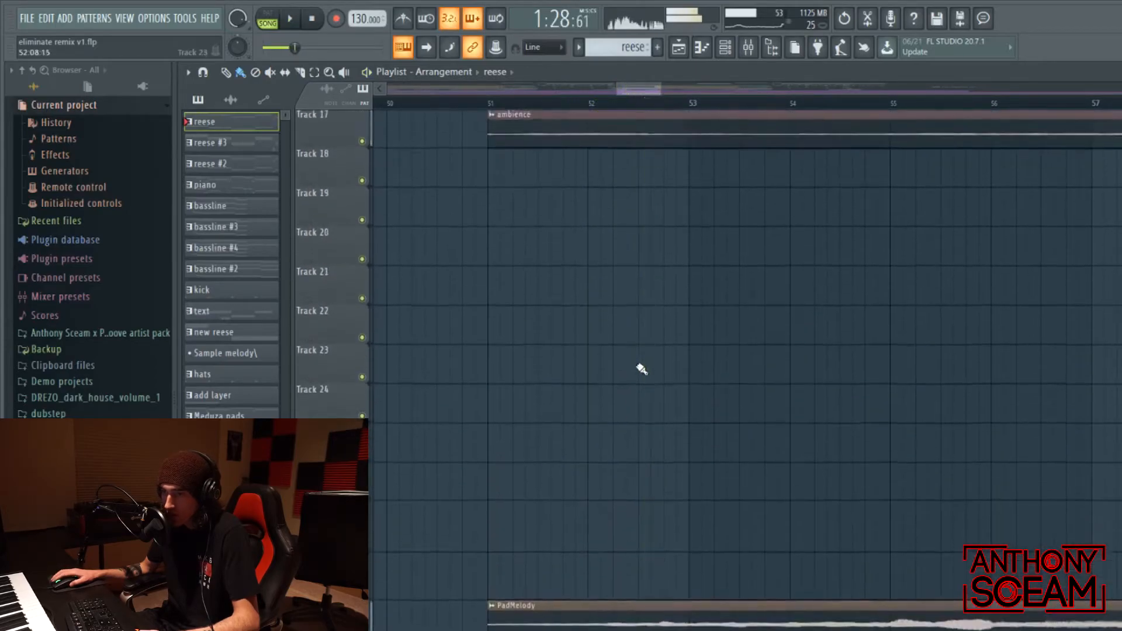
{"action": "scroll", "coordinate": [600, 346], "scroll_direction": "up", "scroll_amount": 4}
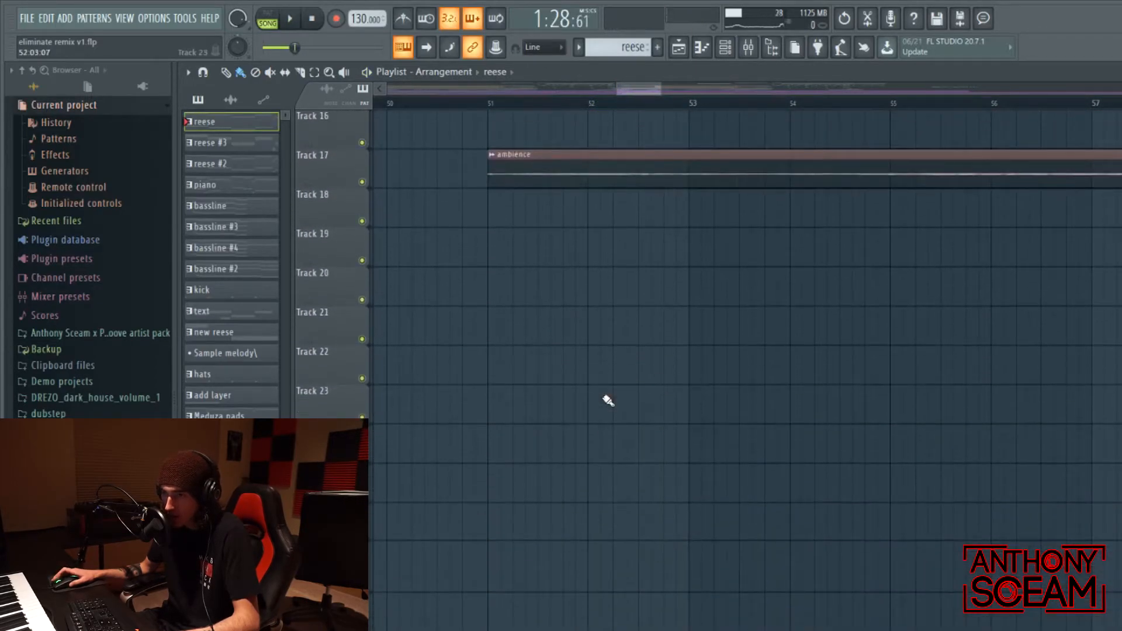
{"action": "scroll", "coordinate": [597, 368], "scroll_direction": "up", "scroll_amount": 3}
{"action": "scroll", "coordinate": [593, 234], "scroll_direction": "down", "scroll_amount": 7}
{"action": "scroll", "coordinate": [642, 333], "scroll_direction": "down", "scroll_amount": 2}
{"action": "scroll", "coordinate": [682, 321], "scroll_direction": "up", "scroll_amount": 2}
{"action": "scroll", "coordinate": [726, 329], "scroll_direction": "down", "scroll_amount": 2}
{"action": "scroll", "coordinate": [727, 329], "scroll_direction": "down", "scroll_amount": 1}
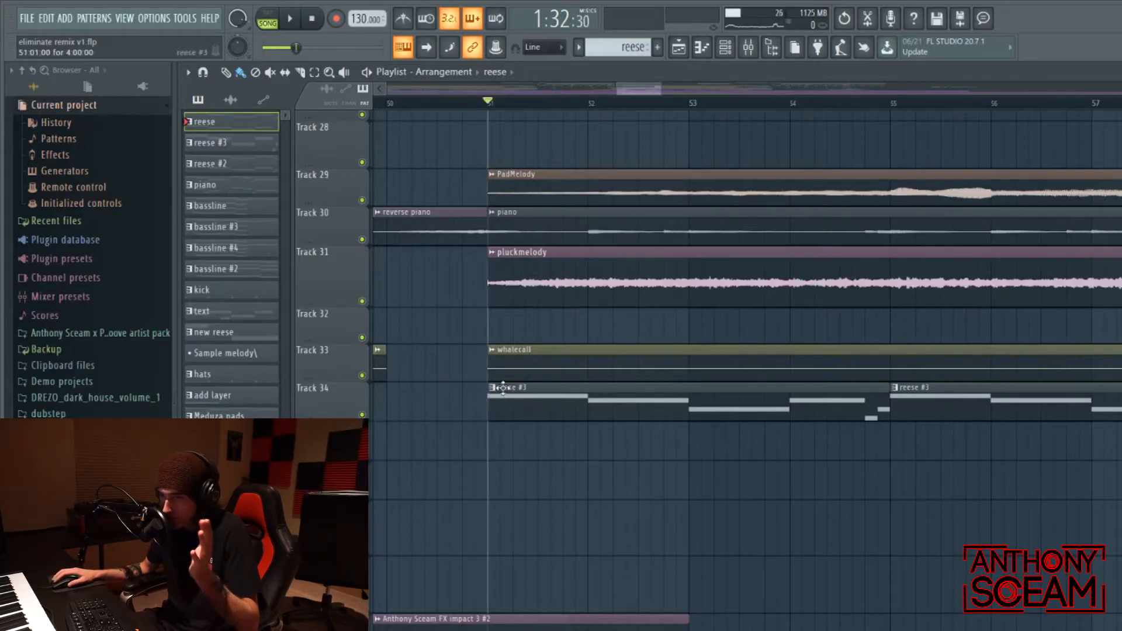
Toggle solo on and off for the reese #3 track, and check the impact effects on Tracks 39 and 40
{"action": "right_click", "coordinate": [363, 415]}
{"action": "right_click", "coordinate": [363, 416]}
{"action": "scroll", "coordinate": [597, 433], "scroll_direction": "down", "scroll_amount": 6}
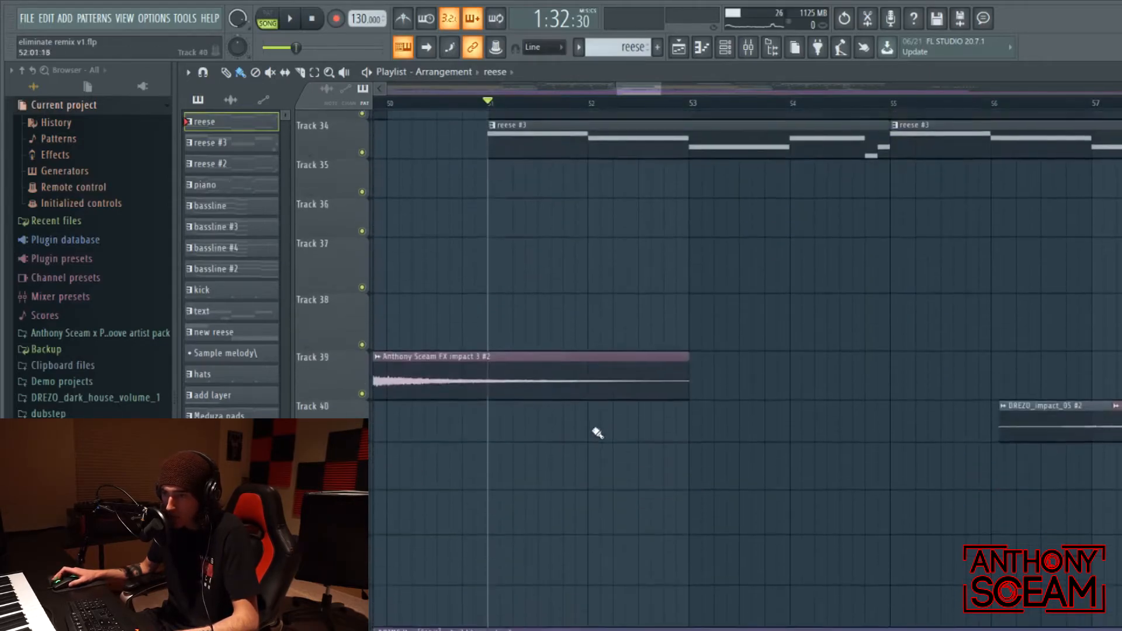
{"action": "scroll", "coordinate": [561, 468], "scroll_direction": "up", "scroll_amount": 6}
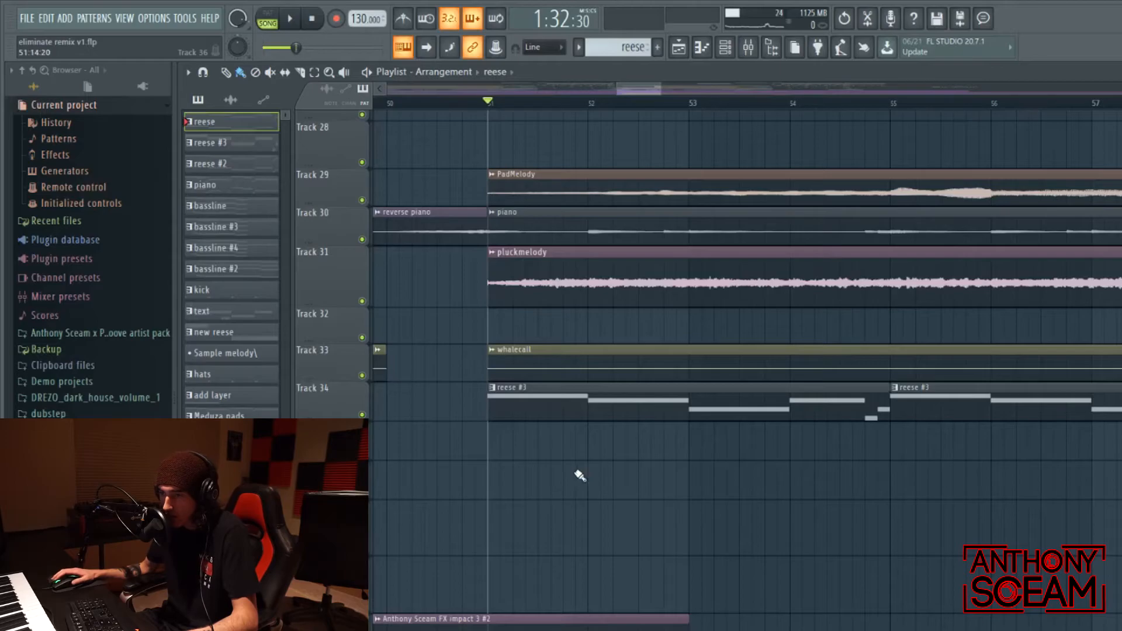
Play the melodic break from bar 51 past the middle of bar 54, and stop playback
{"action": "key", "text": "space"}
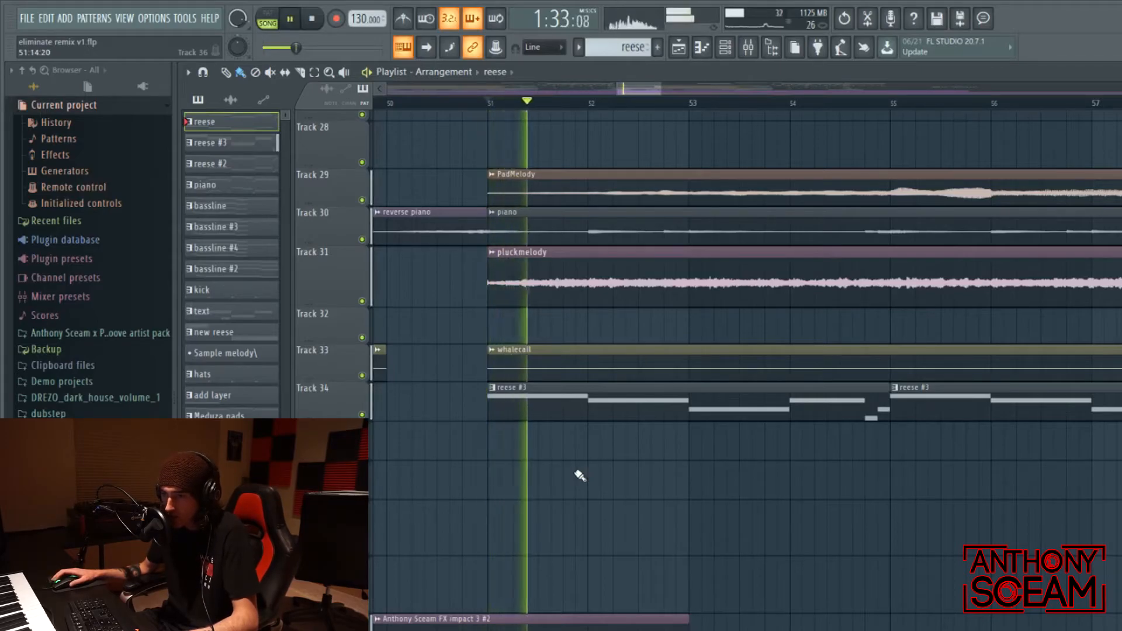
{"action": "scroll", "coordinate": [683, 444], "scroll_direction": "up", "scroll_amount": 4}
{"action": "left_click_drag", "start_coordinate": [641, 89], "coordinate": [640, 72]}
{"action": "scroll", "coordinate": [684, 371], "scroll_direction": "down", "scroll_amount": 5}
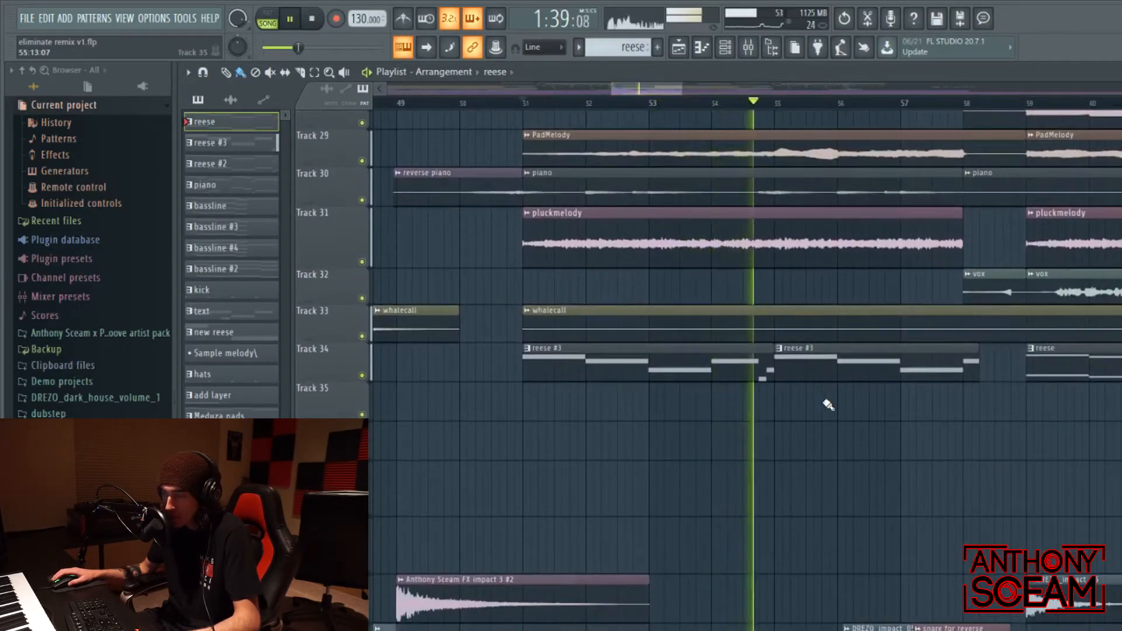
{"action": "scroll", "coordinate": [833, 409], "scroll_direction": "up", "scroll_amount": 5}
{"action": "key", "text": "space"}
Review the break's sparse layers between bar 51 and the entry of the fuller section at bar 58
{"action": "scroll", "coordinate": [845, 427], "scroll_direction": "up", "scroll_amount": 12}
{"action": "scroll", "coordinate": [830, 422], "scroll_direction": "down", "scroll_amount": 10}
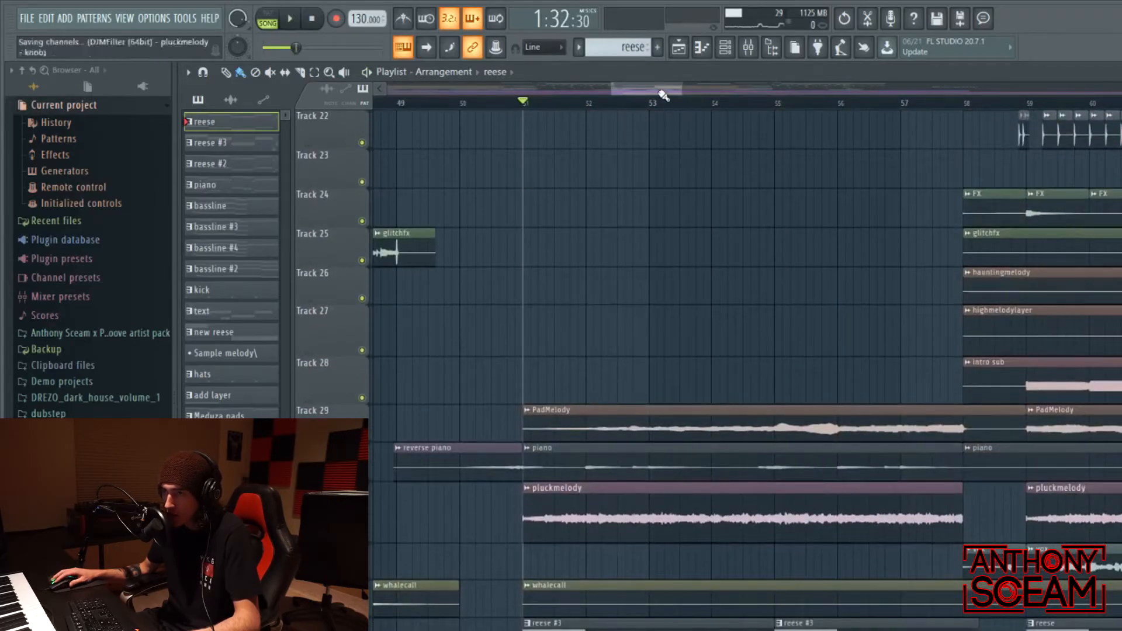
{"action": "scroll", "coordinate": [664, 95], "scroll_direction": "down", "scroll_amount": 4}
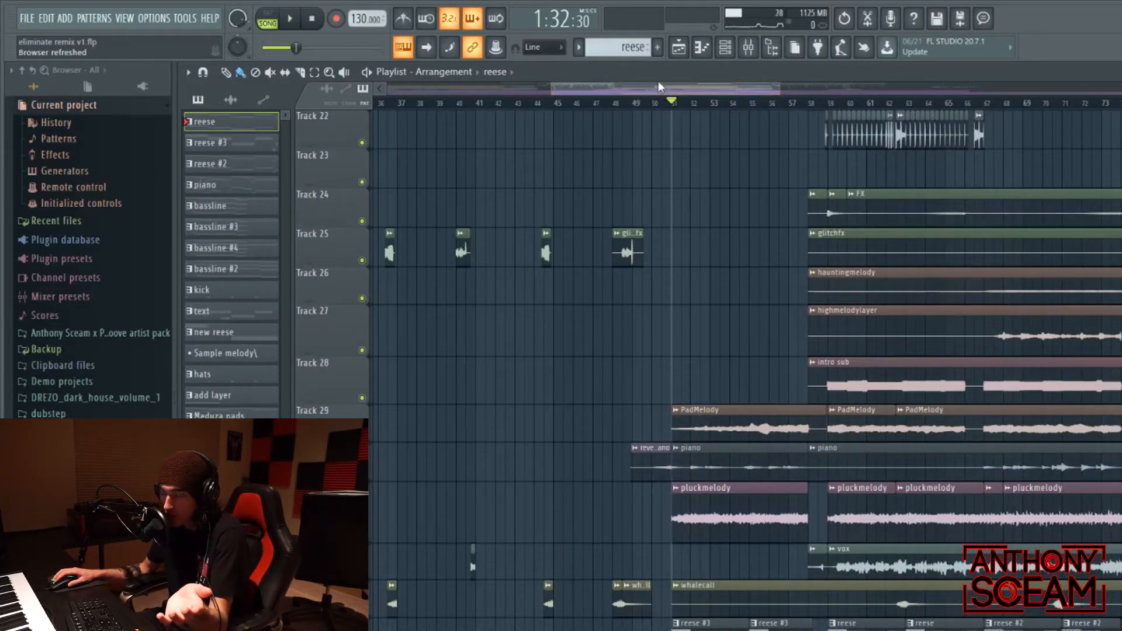
{"action": "scroll", "coordinate": [658, 88], "scroll_direction": "up", "scroll_amount": 4}
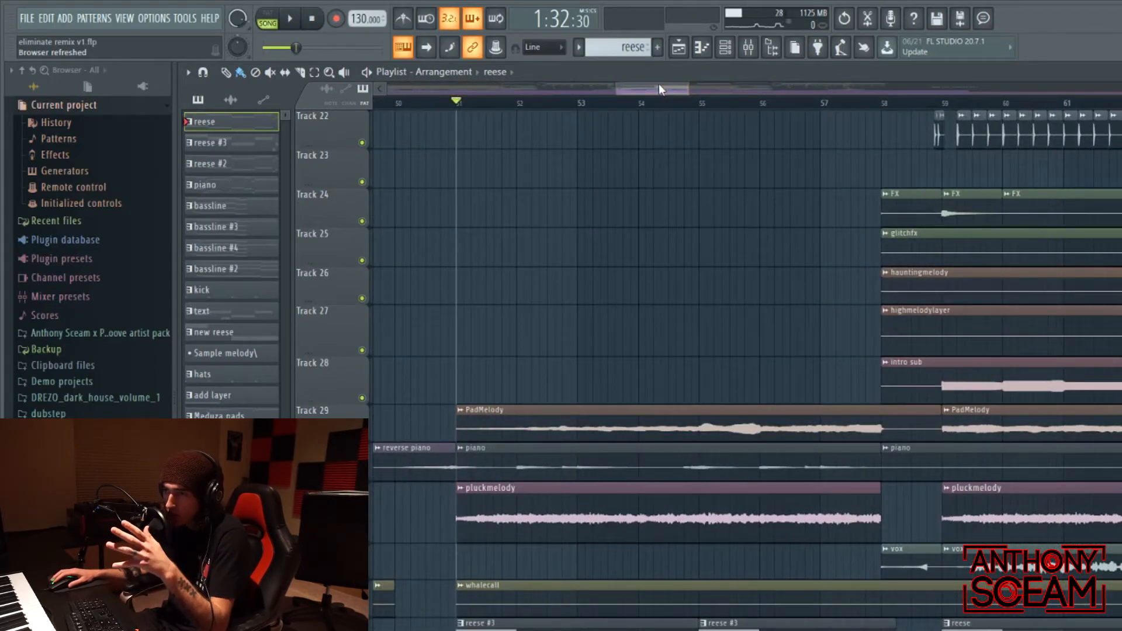
{"action": "scroll", "coordinate": [658, 88], "scroll_direction": "down", "scroll_amount": 1}
{"action": "scroll", "coordinate": [658, 88], "scroll_direction": "up", "scroll_amount": 2}
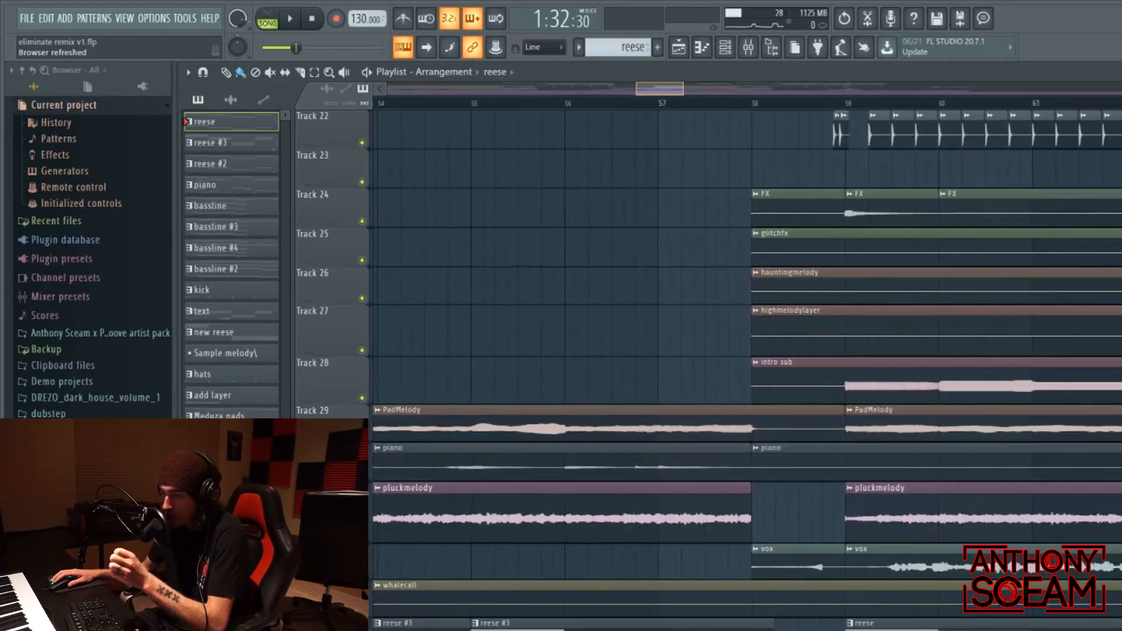
{"action": "scroll", "coordinate": [682, 150], "scroll_direction": "up", "scroll_amount": 4}
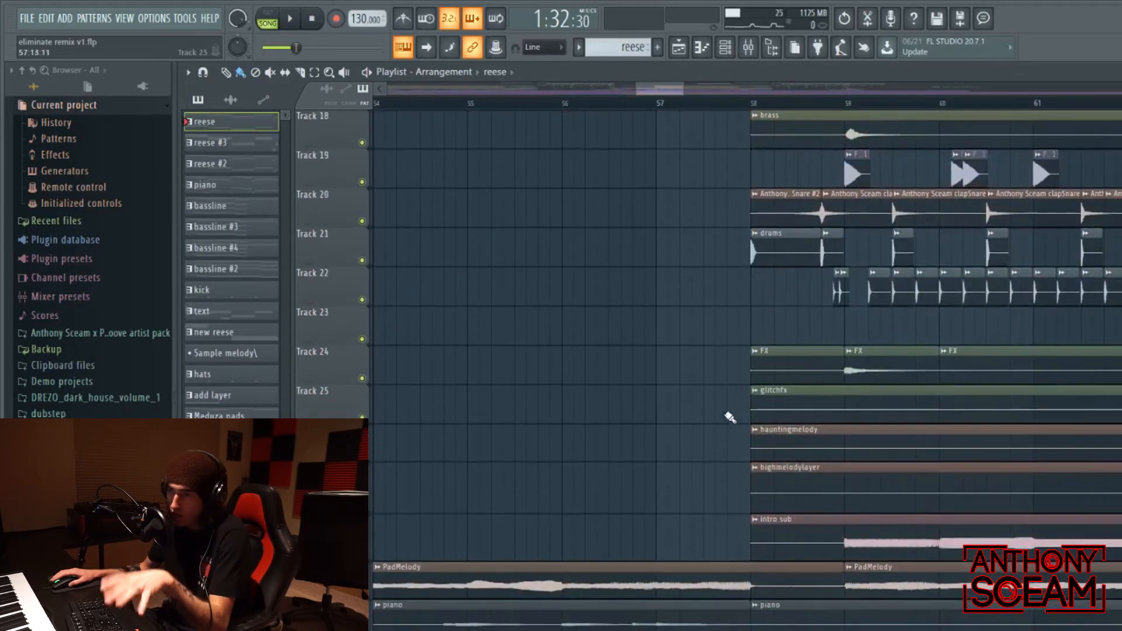
Look over the drum, brass, melody and vox layers from bar 58 onward, and place the playhead at bar 66
{"action": "scroll", "coordinate": [748, 354], "scroll_direction": "up", "scroll_amount": 5}
{"action": "scroll", "coordinate": [725, 327], "scroll_direction": "down", "scroll_amount": 5}
{"action": "scroll", "coordinate": [662, 89], "scroll_direction": "down", "scroll_amount": 2}
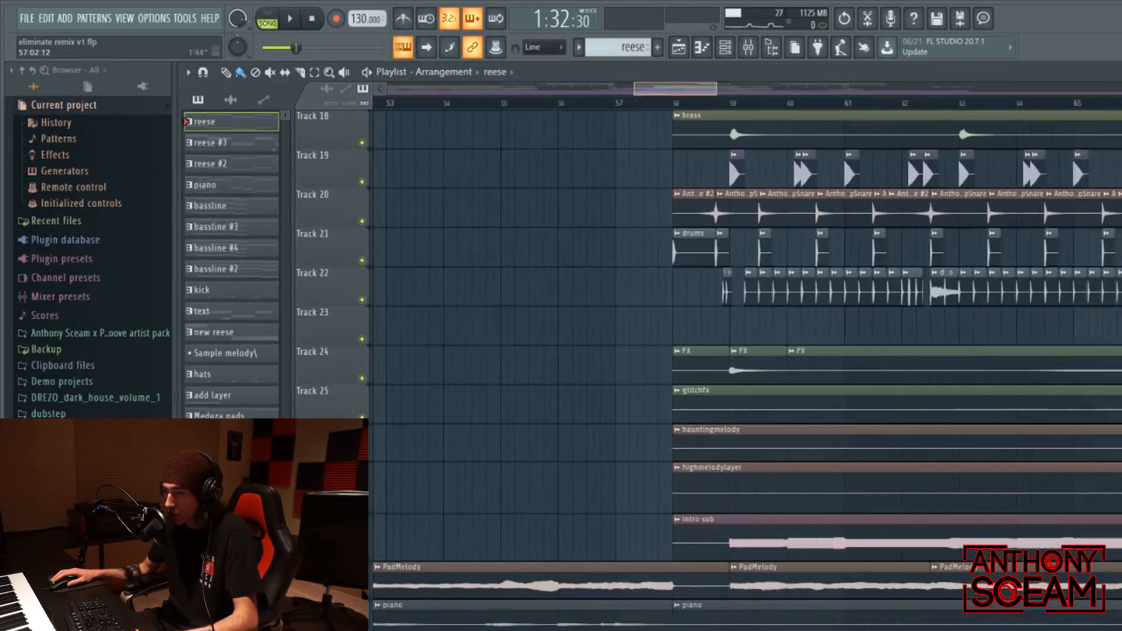
{"action": "scroll", "coordinate": [668, 270], "scroll_direction": "down", "scroll_amount": 7}
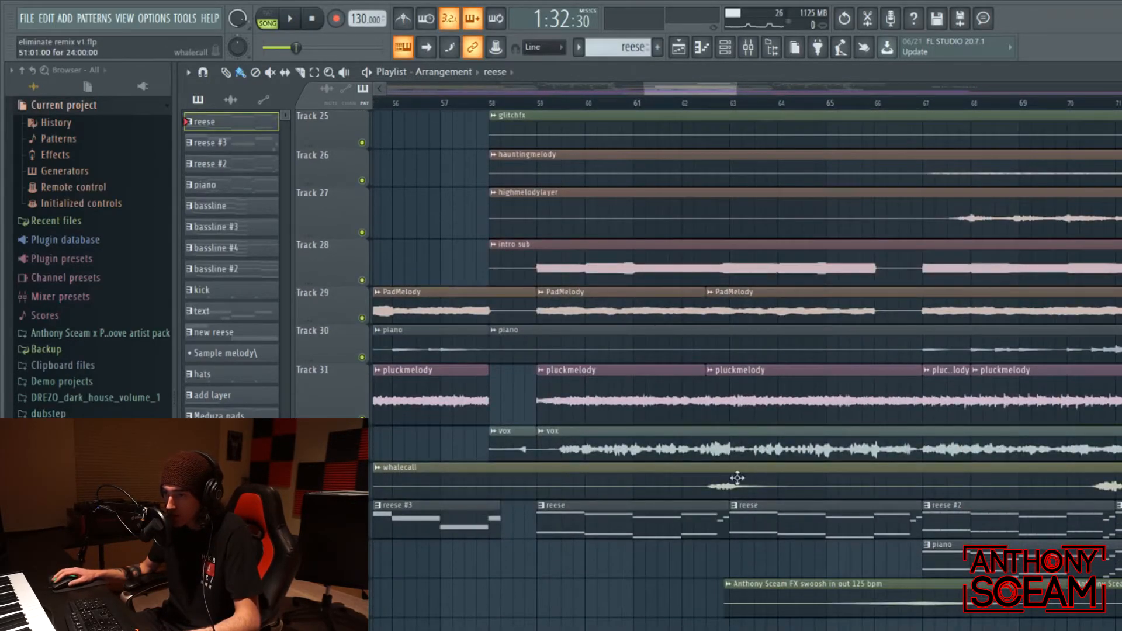
{"action": "scroll", "coordinate": [900, 448], "scroll_direction": "up", "scroll_amount": 8}
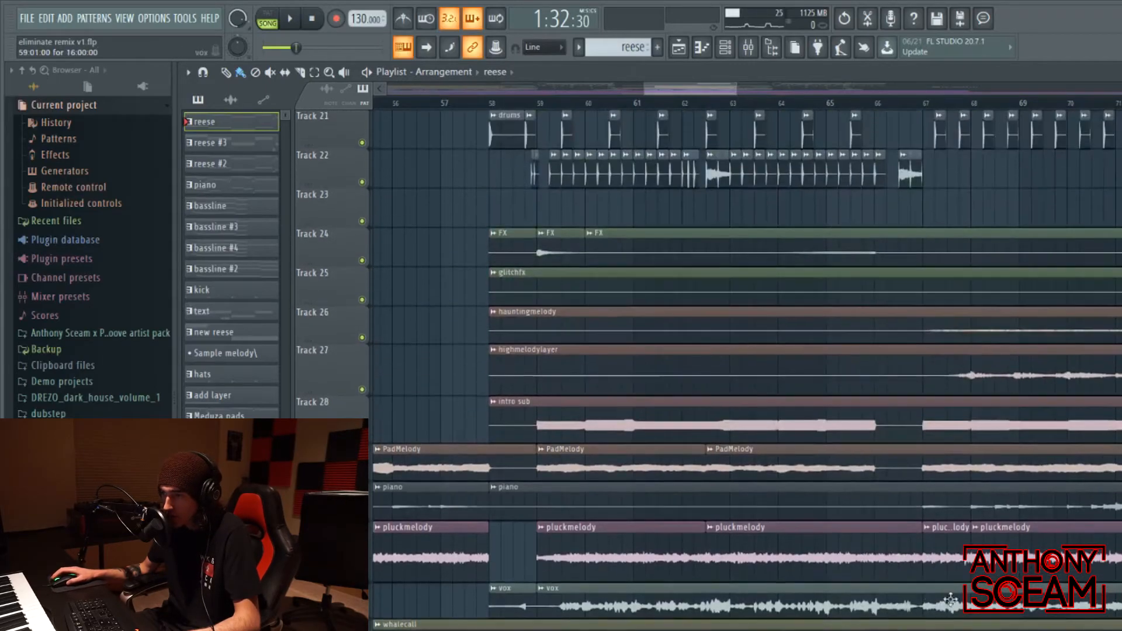
{"action": "scroll", "coordinate": [877, 515], "scroll_direction": "up", "scroll_amount": 4}
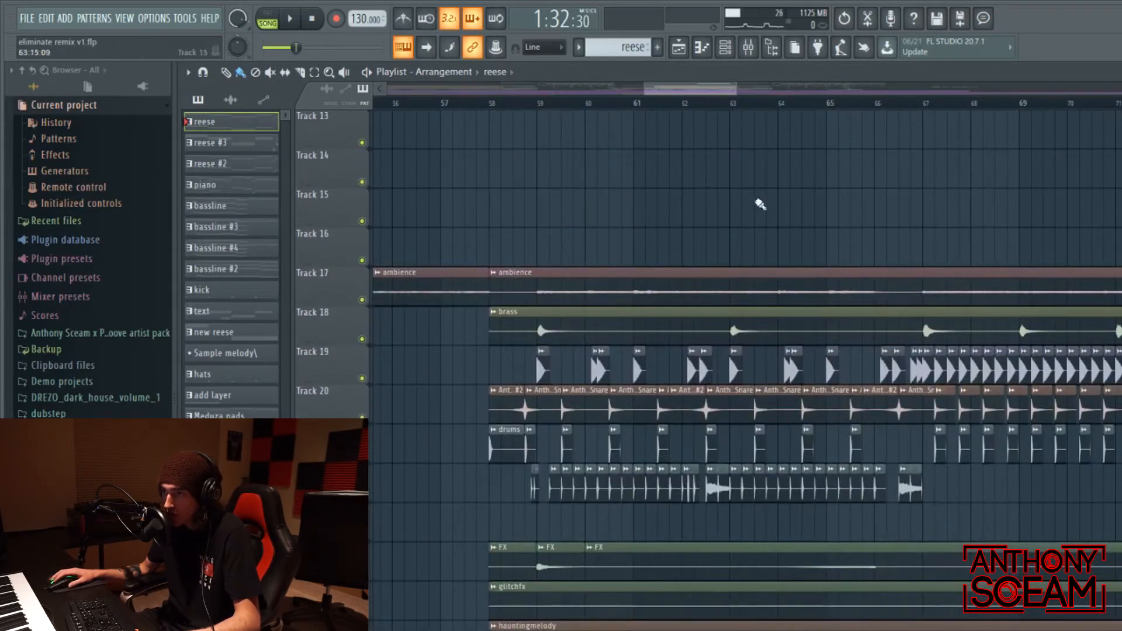
{"action": "scroll", "coordinate": [776, 226], "scroll_direction": "up", "scroll_amount": 4}
{"action": "scroll", "coordinate": [750, 173], "scroll_direction": "down", "scroll_amount": 2}
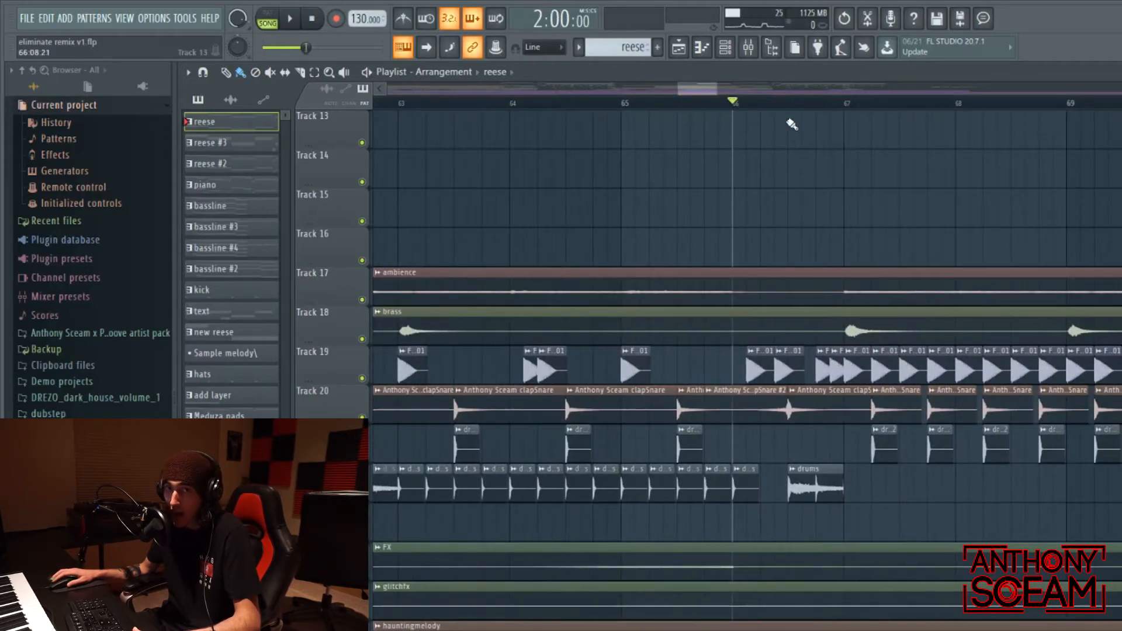
{"action": "left_click_drag", "start_coordinate": [700, 92], "coordinate": [701, 93]}
{"action": "scroll", "coordinate": [700, 94], "scroll_direction": "up", "scroll_amount": 2}
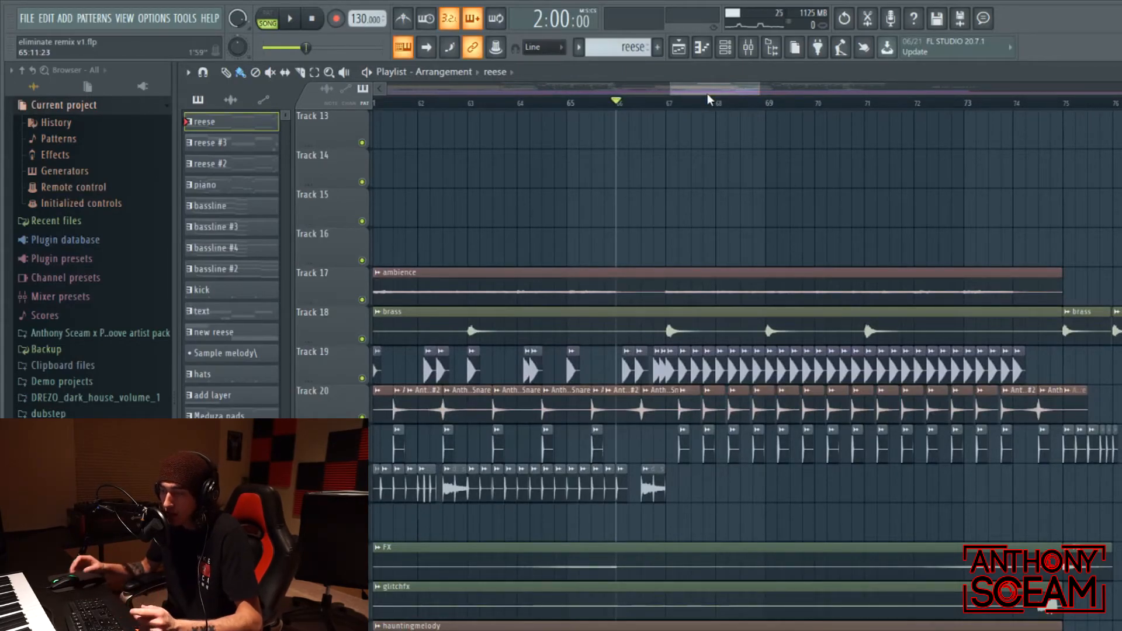
Audition the section before bar 66, playing from the middle of bar 62 to near bar 64, and stop playback
{"action": "left_click", "coordinate": [630, 105]}
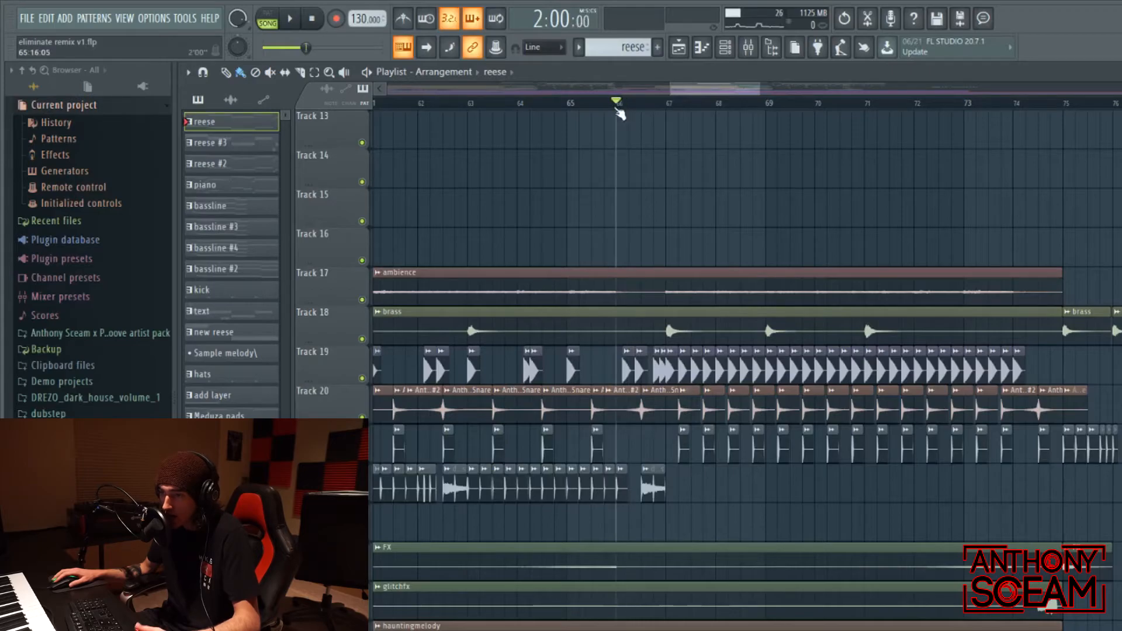
{"action": "key", "text": "space"}
{"action": "scroll", "coordinate": [608, 176], "scroll_direction": "down", "scroll_amount": 5}
{"action": "key", "text": "space"}
{"action": "left_click", "coordinate": [444, 106]}
{"action": "key", "text": "space"}
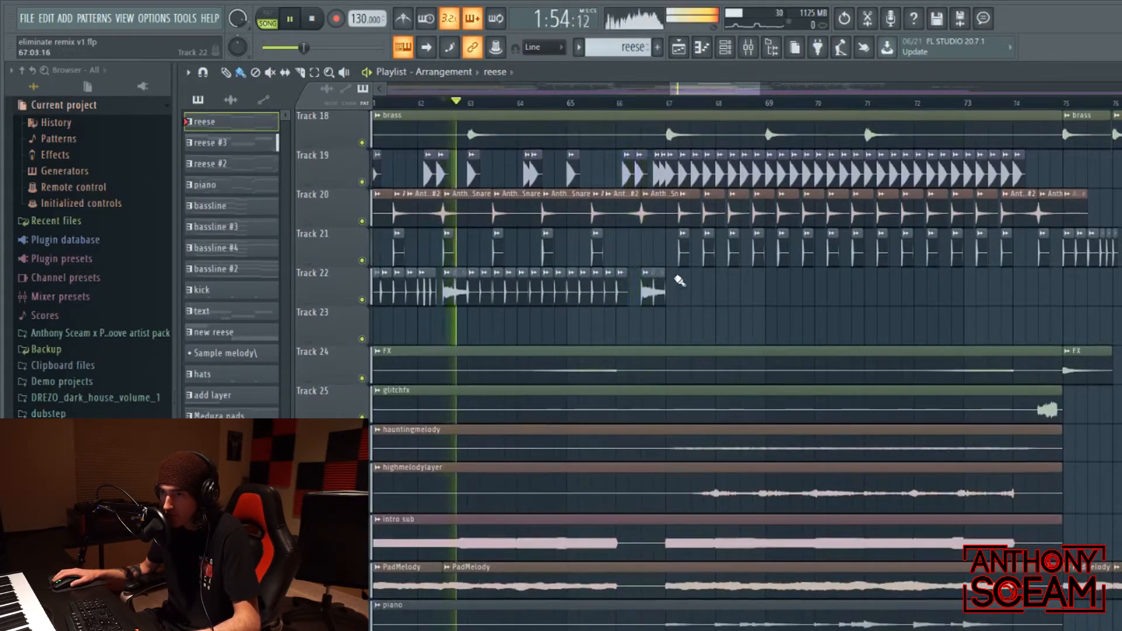
{"action": "scroll", "coordinate": [661, 268], "scroll_direction": "up", "scroll_amount": 5}
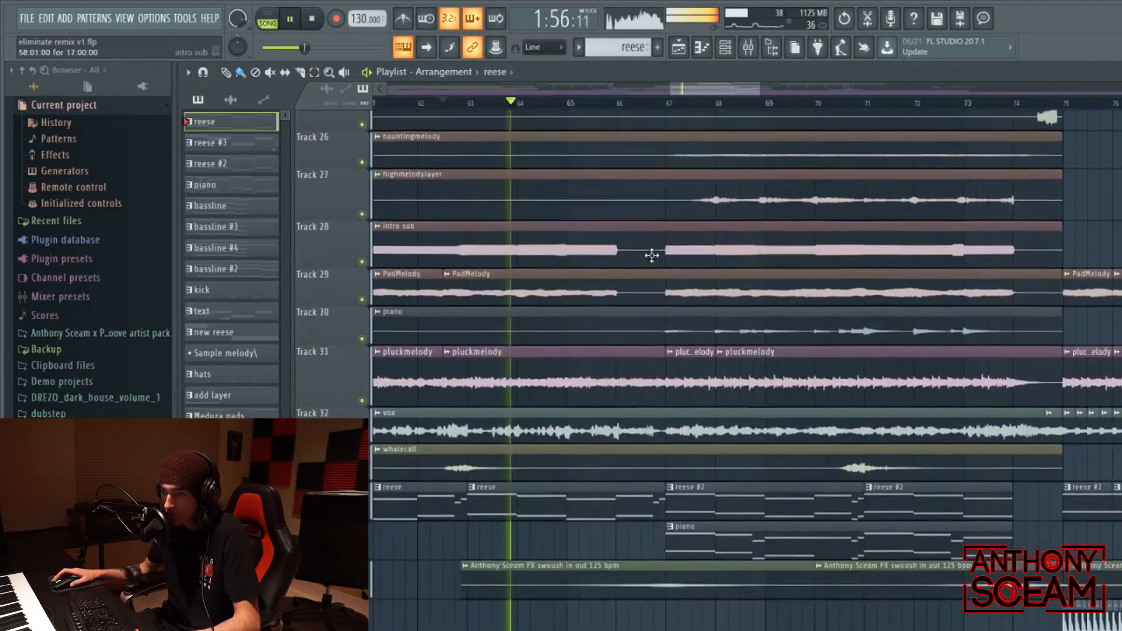
{"action": "key", "text": "space"}
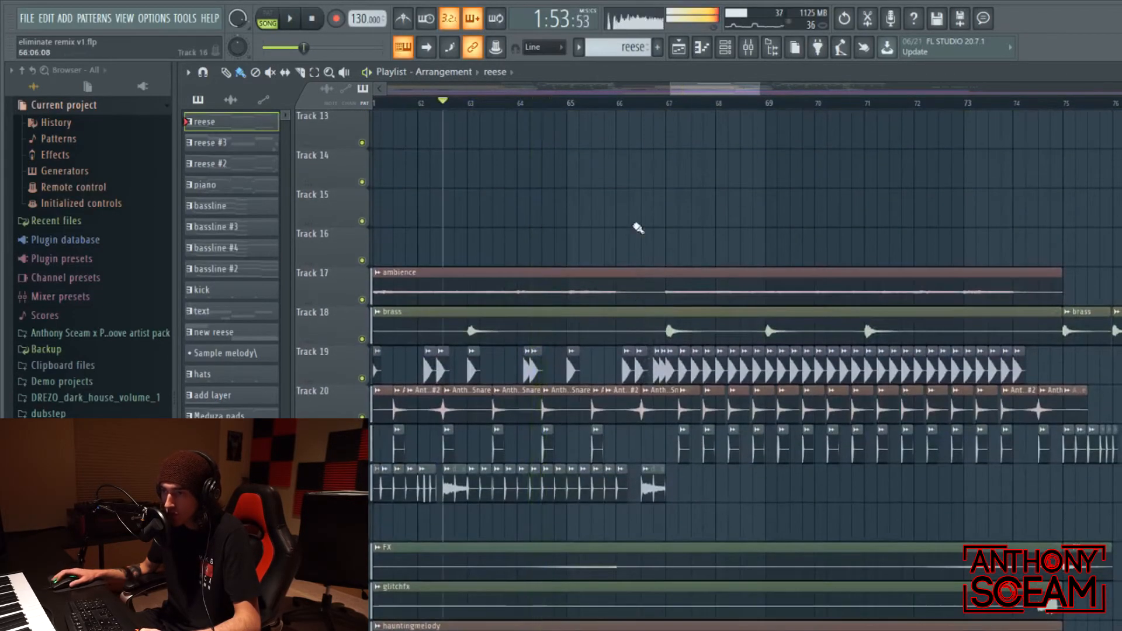
Play from bar 66 past bar 69 while checking the melody, vox, reese and extra percussion layers, and stop playback
{"action": "left_click", "coordinate": [623, 106]}
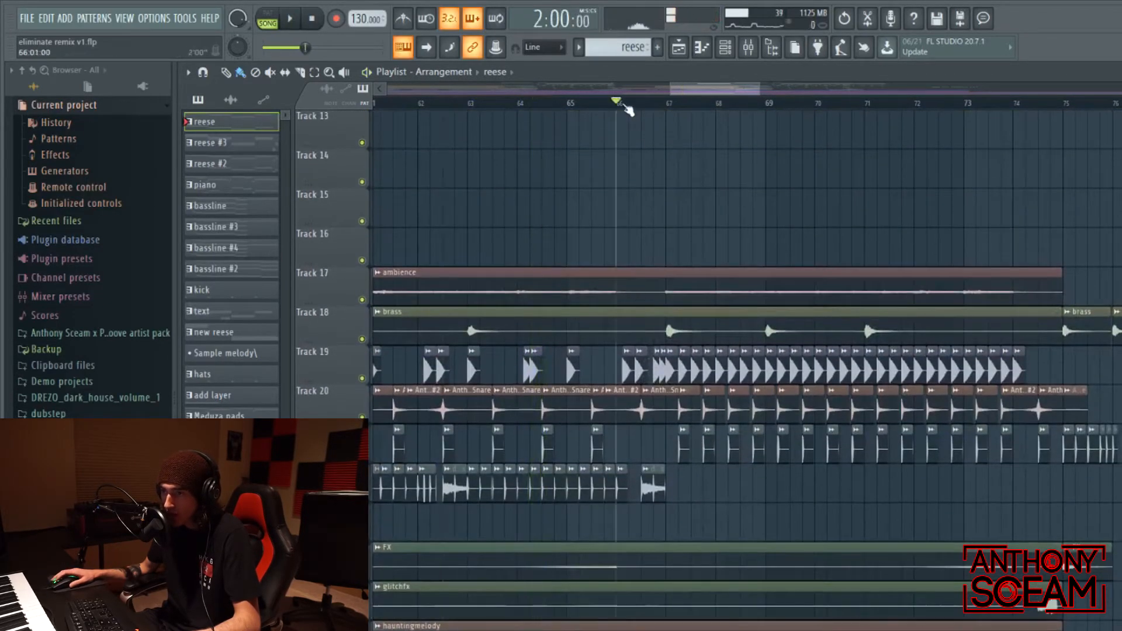
{"action": "scroll", "coordinate": [695, 358], "scroll_direction": "down", "scroll_amount": 3}
{"action": "key", "text": "space"}
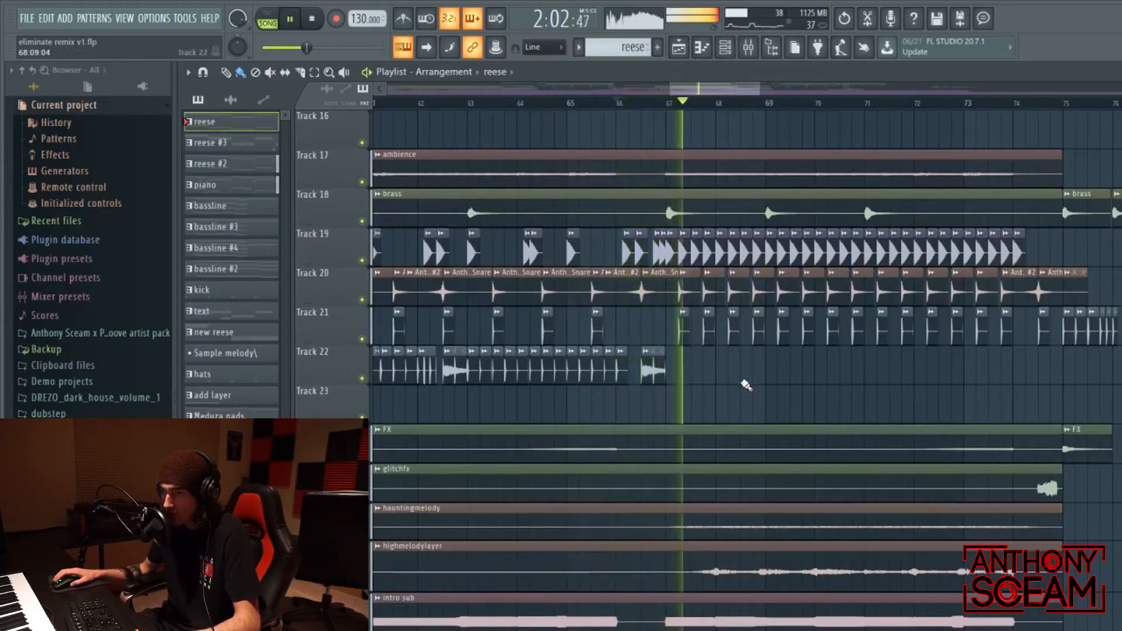
{"action": "scroll", "coordinate": [746, 380], "scroll_direction": "down", "scroll_amount": 5}
{"action": "scroll", "coordinate": [743, 368], "scroll_direction": "up", "scroll_amount": 15}
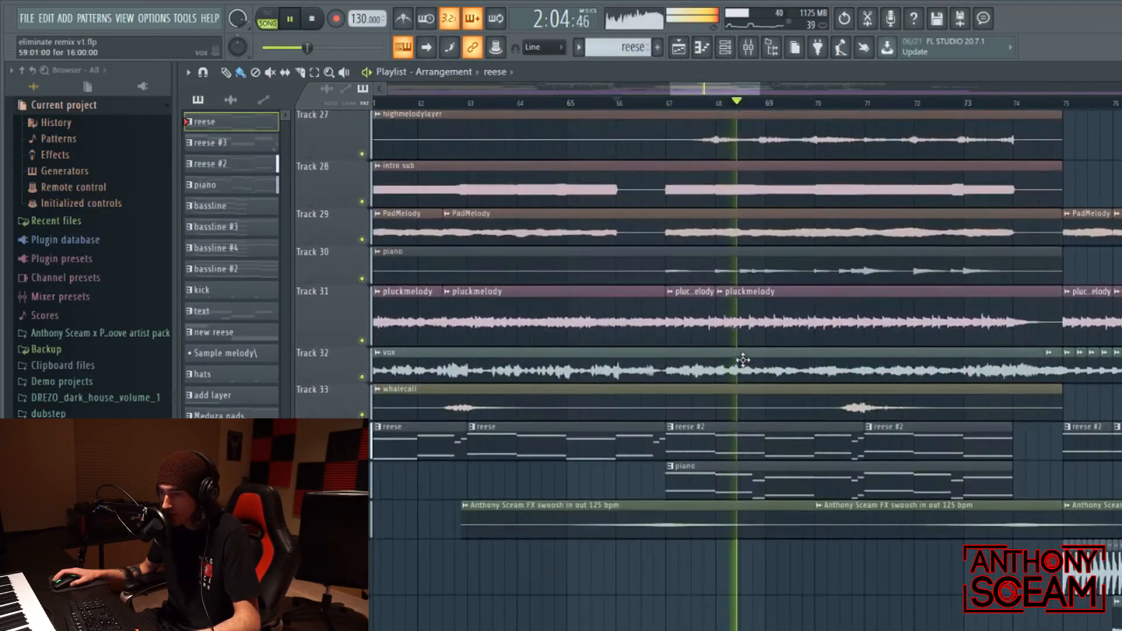
{"action": "scroll", "coordinate": [758, 450], "scroll_direction": "up", "scroll_amount": 5}
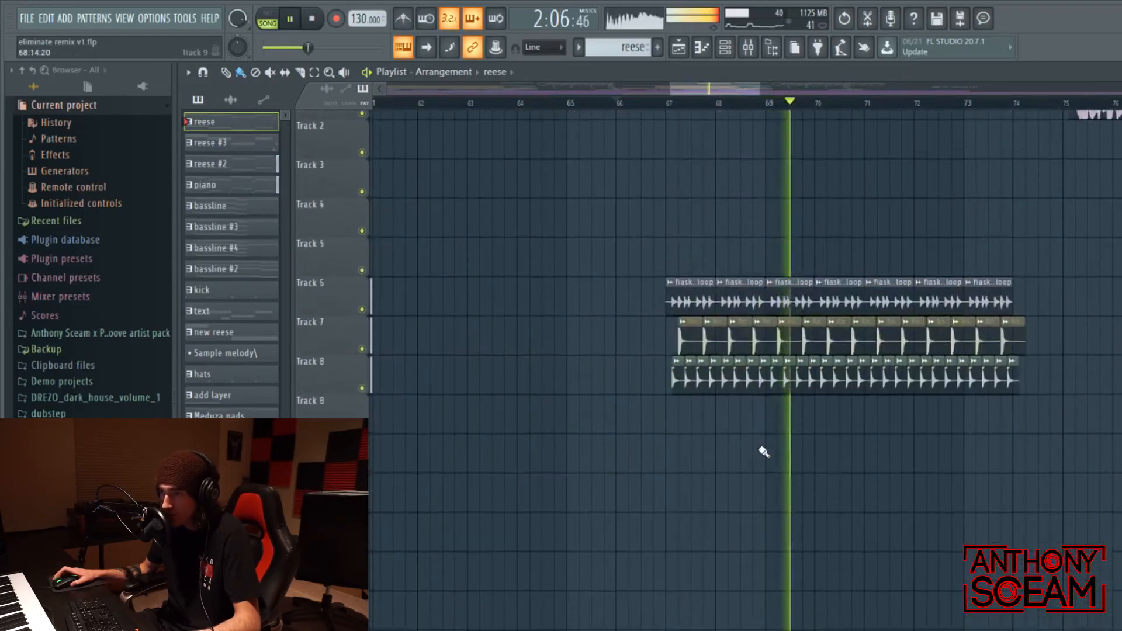
{"action": "scroll", "coordinate": [760, 450], "scroll_direction": "down", "scroll_amount": 4}
{"action": "key", "text": "space"}
Place the playhead at bar 67 and examine the drum loop, clap and hat layers on Tracks 6 to 8
{"action": "mouse_move", "coordinate": [679, 102]}
{"action": "left_mouse_down"}
{"action": "mouse_move", "coordinate": [804, 111]}
{"action": "mouse_move", "coordinate": [643, 101]}
{"action": "mouse_move", "coordinate": [668, 100]}
{"action": "left_mouse_up"}
{"action": "scroll", "coordinate": [683, 91], "scroll_direction": "up", "scroll_amount": 4}
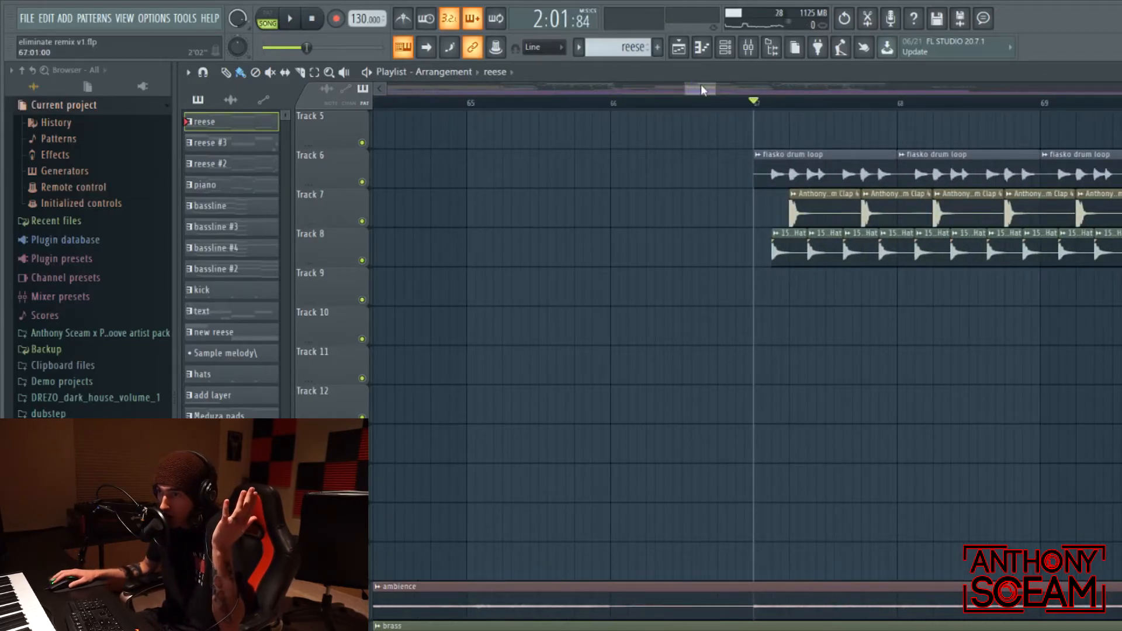
{"action": "scroll", "coordinate": [700, 85], "scroll_direction": "down", "scroll_amount": 1}
{"action": "scroll", "coordinate": [703, 88], "scroll_direction": "up", "scroll_amount": 1}
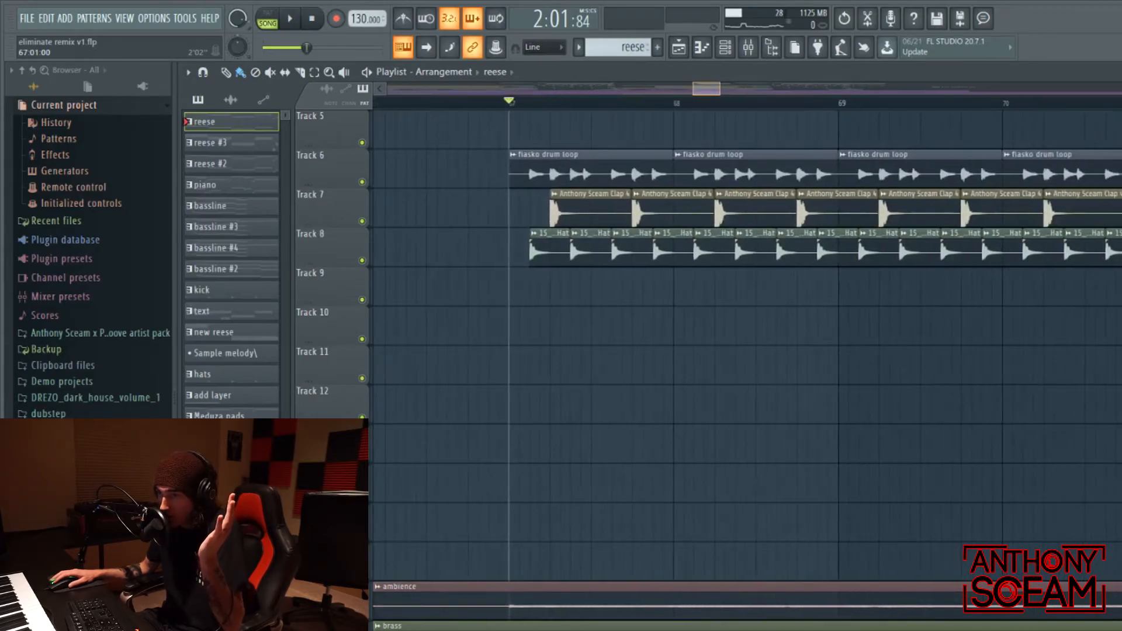
{"action": "scroll", "coordinate": [688, 84], "scroll_direction": "down", "scroll_amount": 2}
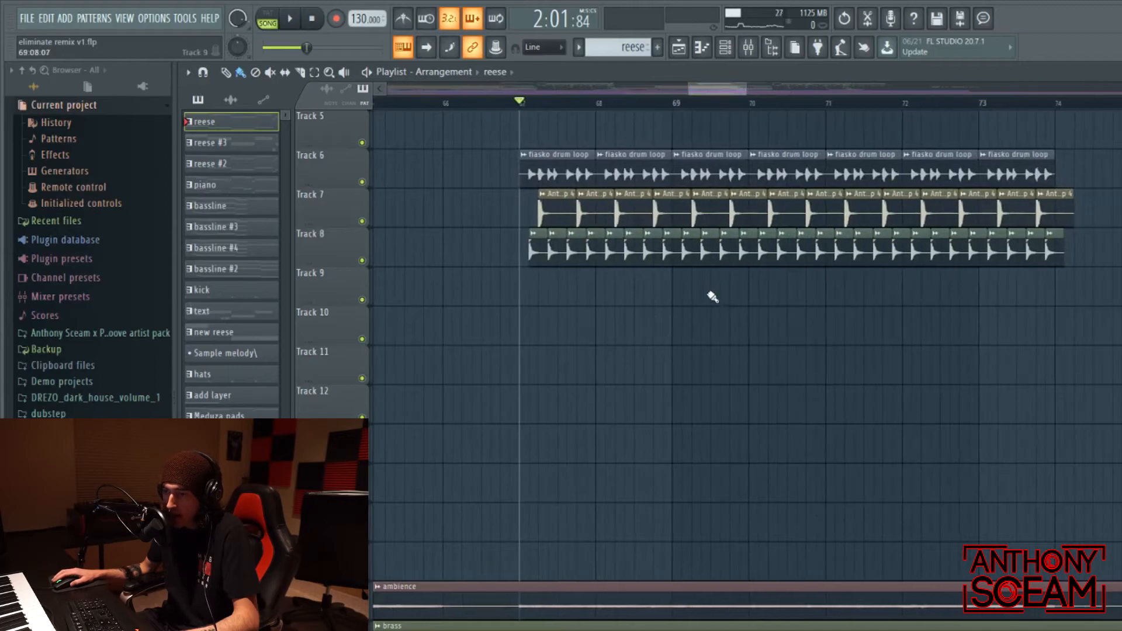
{"action": "scroll", "coordinate": [712, 297], "scroll_direction": "down", "scroll_amount": 4}
Move the playhead back to bar 66, play into the fuller drum section until about bar 69, and stop
{"action": "left_click", "coordinate": [505, 103]}
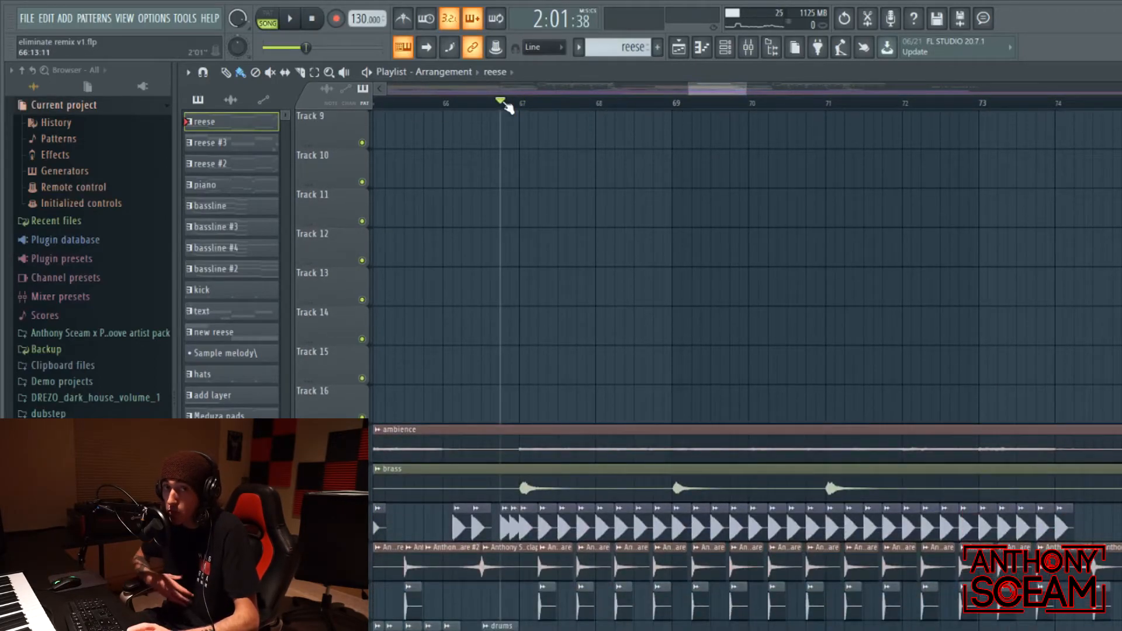
{"action": "left_click_drag", "start_coordinate": [482, 103], "coordinate": [446, 106]}
{"action": "key", "text": "space"}
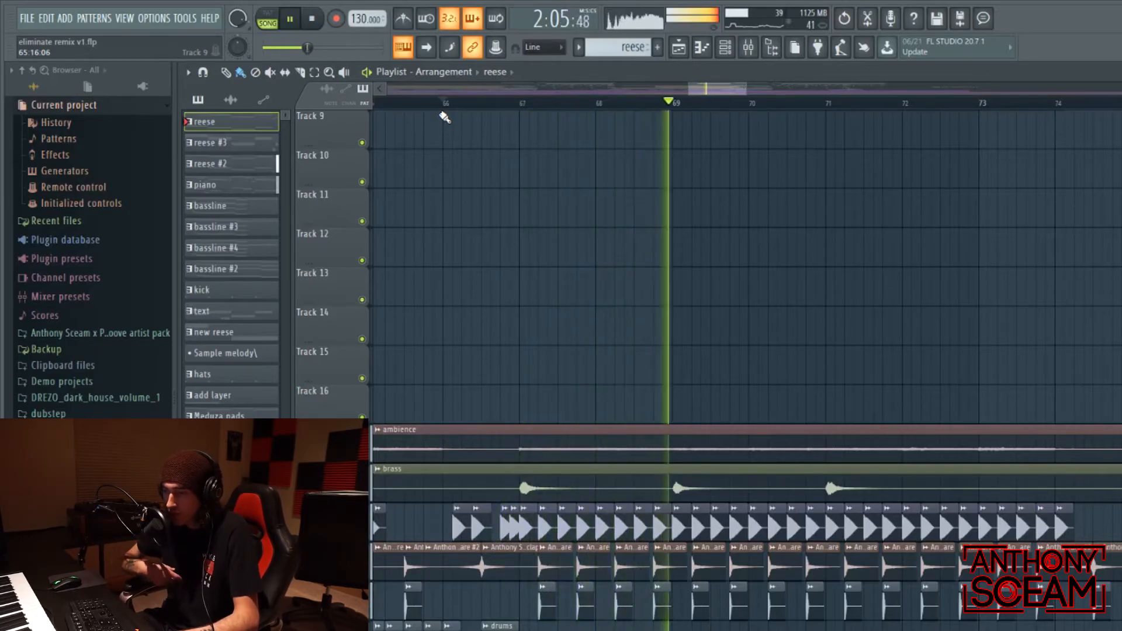
{"action": "key", "text": "space"}
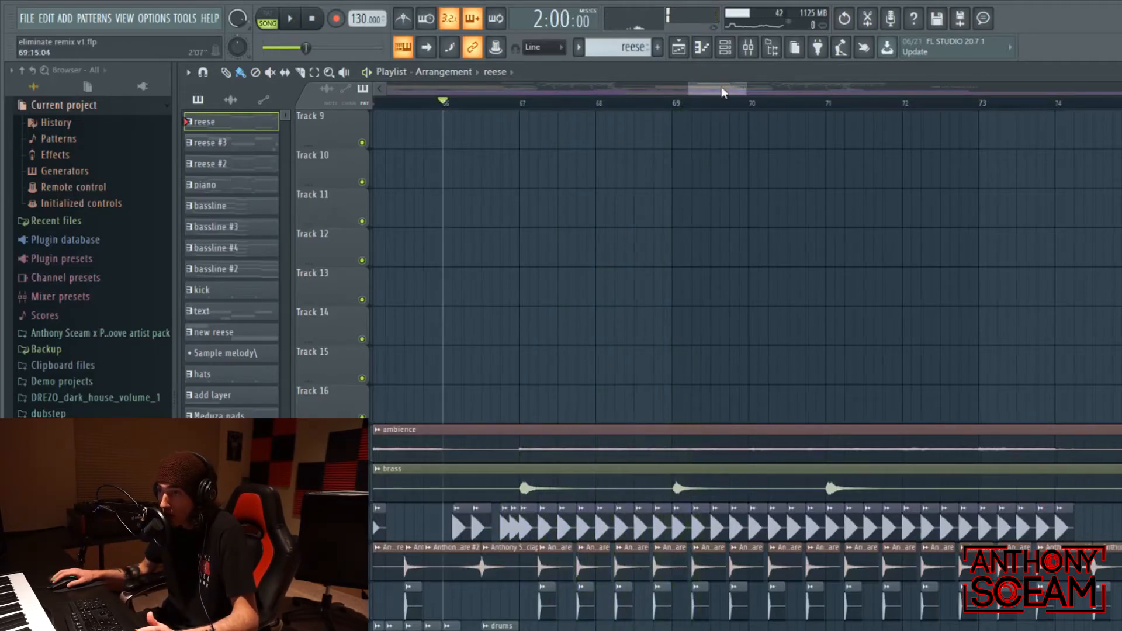
Play the transition from late in bar 73 past bar 76, checking the impact and riser effects, and stop playback
{"action": "scroll", "coordinate": [722, 87], "scroll_direction": "down", "scroll_amount": 5}
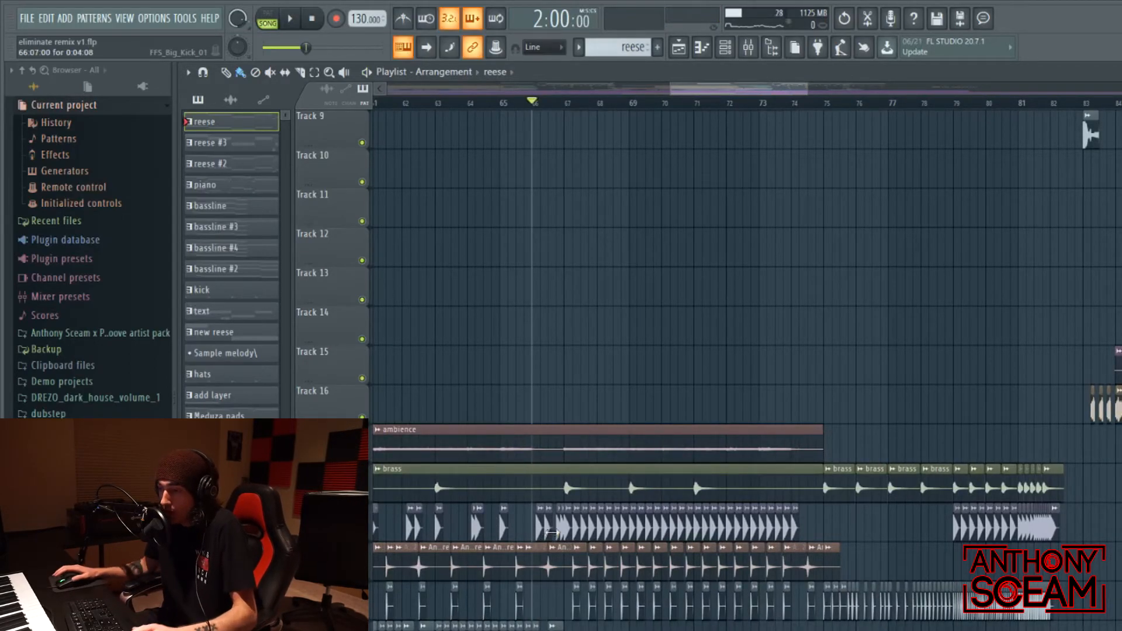
{"action": "scroll", "coordinate": [798, 323], "scroll_direction": "down", "scroll_amount": 2}
{"action": "scroll", "coordinate": [801, 324], "scroll_direction": "down", "scroll_amount": 3}
{"action": "left_click_drag", "start_coordinate": [771, 89], "coordinate": [814, 104]}
{"action": "left_click", "coordinate": [805, 104]}
{"action": "scroll", "coordinate": [846, 363], "scroll_direction": "down", "scroll_amount": 7}
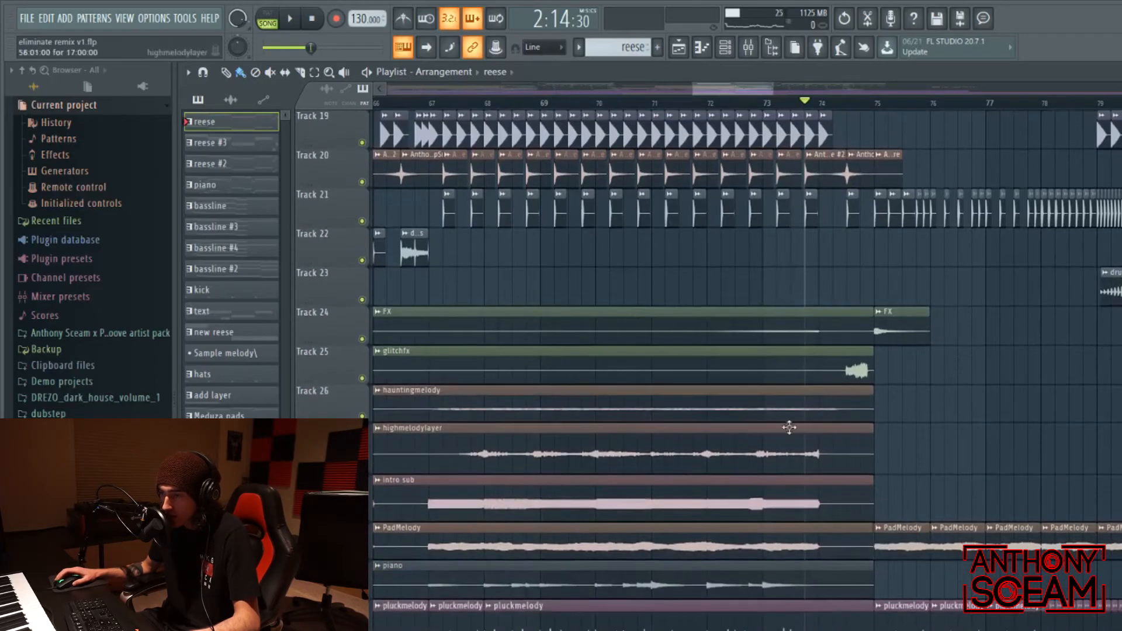
{"action": "key", "text": "space"}
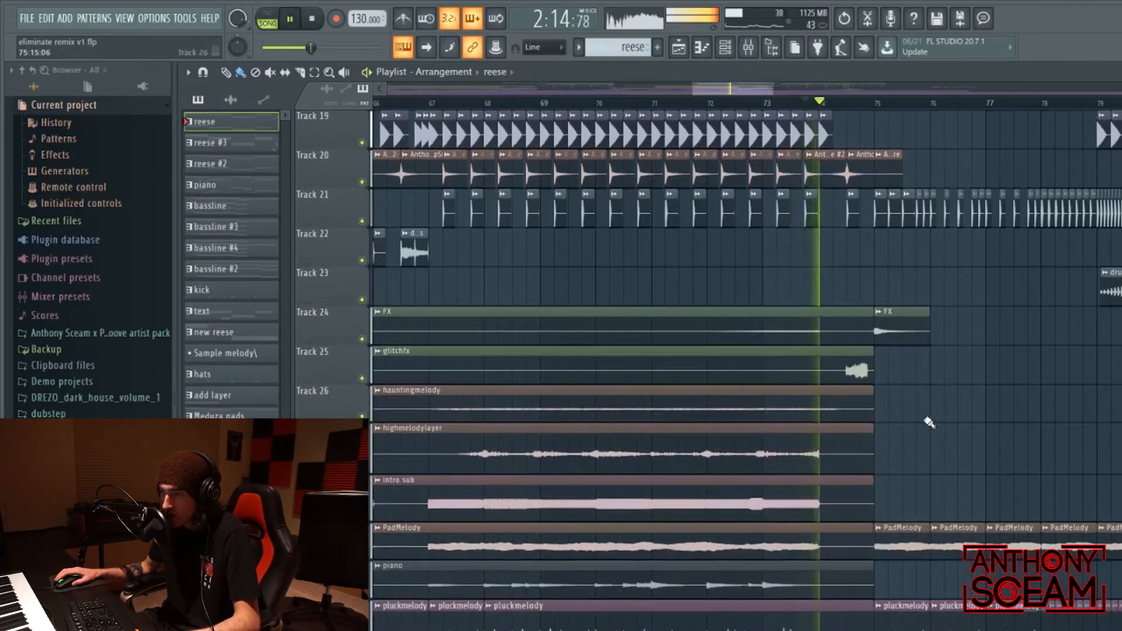
{"action": "scroll", "coordinate": [977, 395], "scroll_direction": "down", "scroll_amount": 11}
{"action": "scroll", "coordinate": [974, 318], "scroll_direction": "down", "scroll_amount": 4}
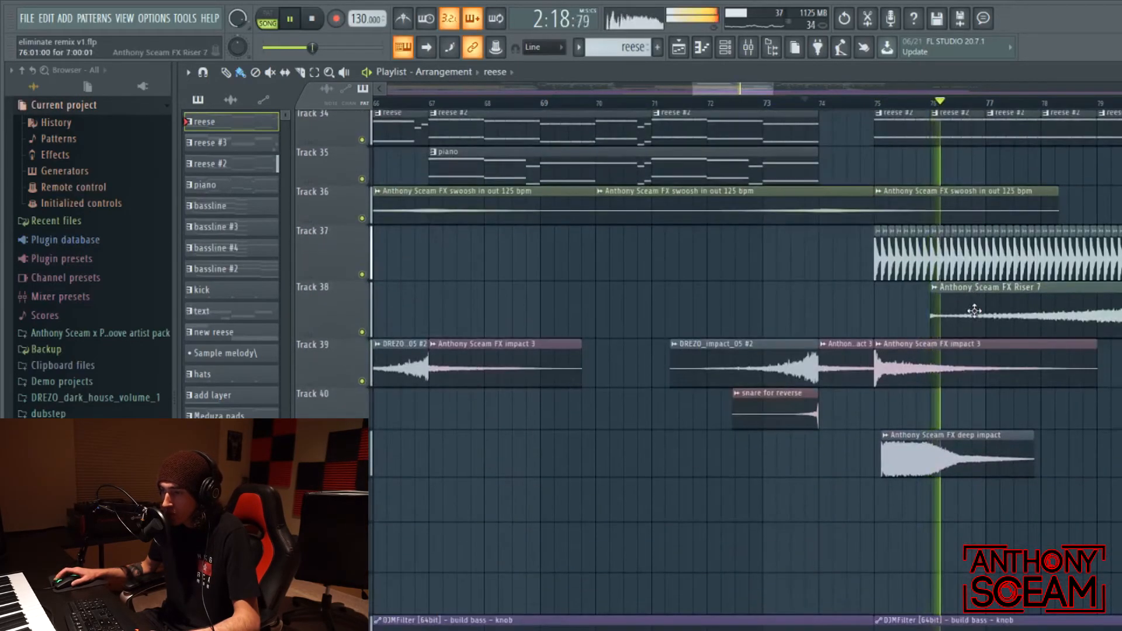
{"action": "key", "text": "space"}
Review the build-up layers from bar 75, from the effects and melody tracks up to the build bass clips on Track 1
{"action": "scroll", "coordinate": [994, 321], "scroll_direction": "up", "scroll_amount": 2}
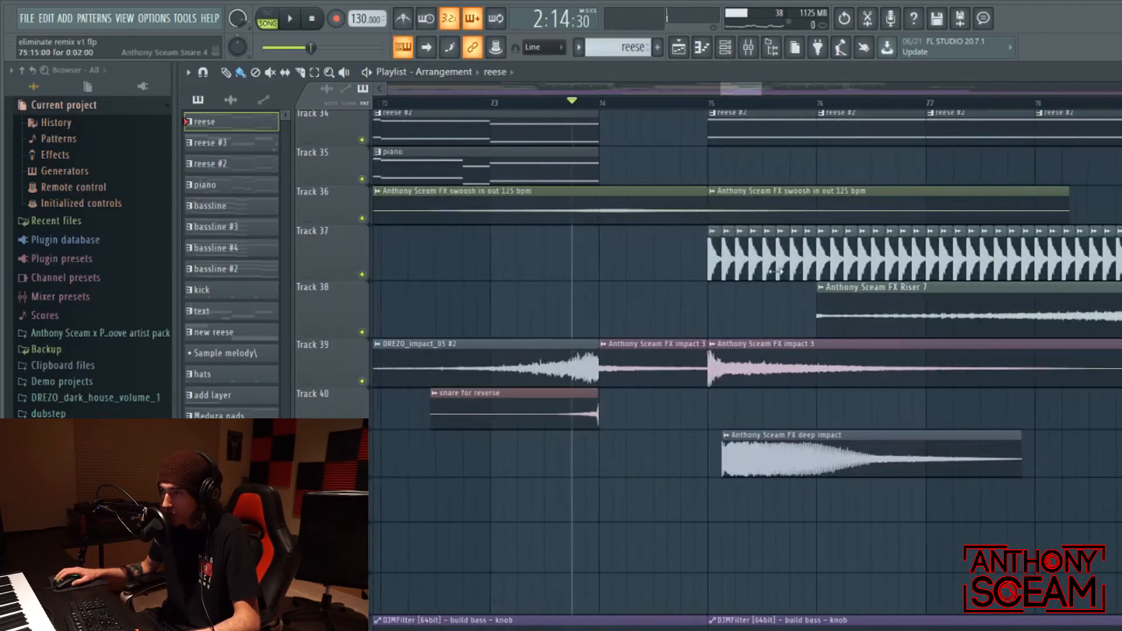
{"action": "scroll", "coordinate": [935, 486], "scroll_direction": "up", "scroll_amount": 4}
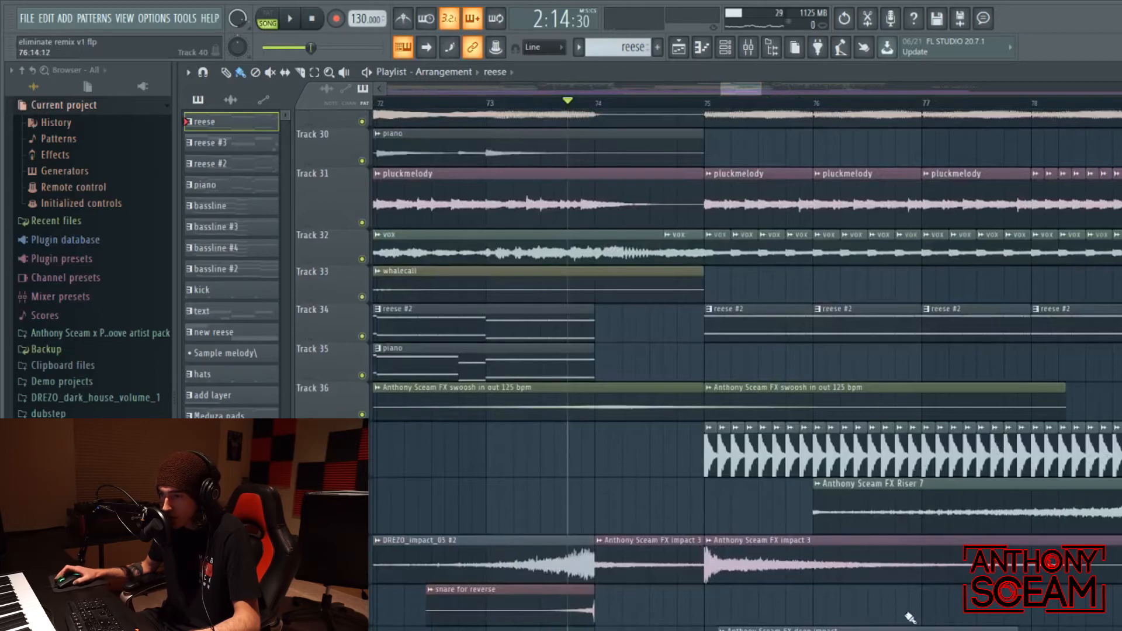
{"action": "scroll", "coordinate": [916, 496], "scroll_direction": "up", "scroll_amount": 5}
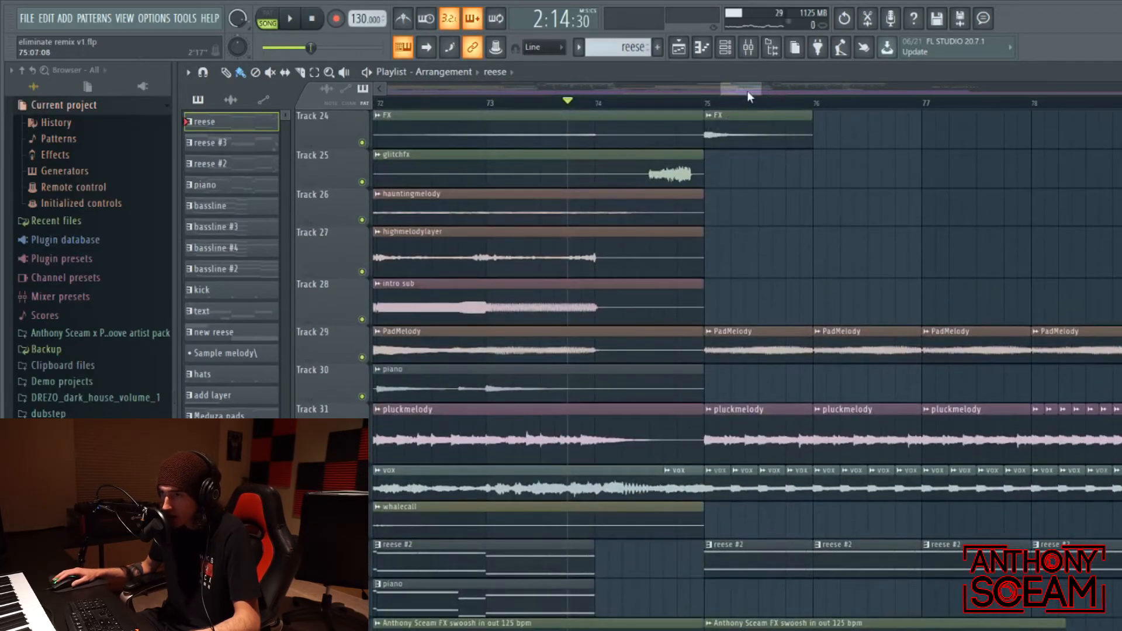
{"action": "scroll", "coordinate": [750, 97], "scroll_direction": "down", "scroll_amount": 4}
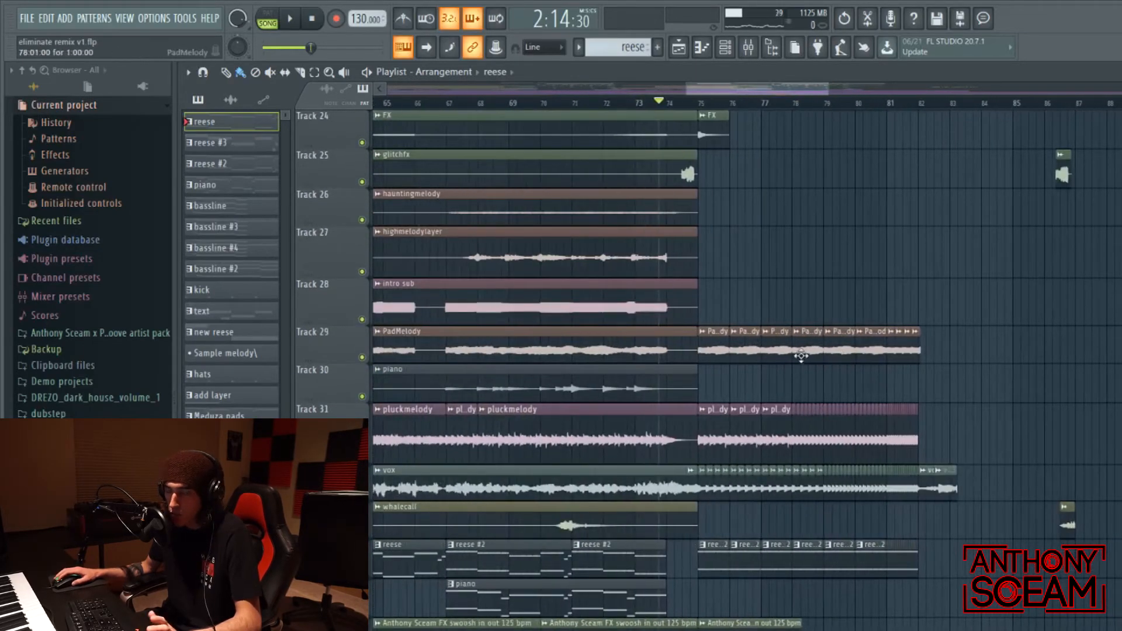
{"action": "scroll", "coordinate": [789, 327], "scroll_direction": "up", "scroll_amount": 18}
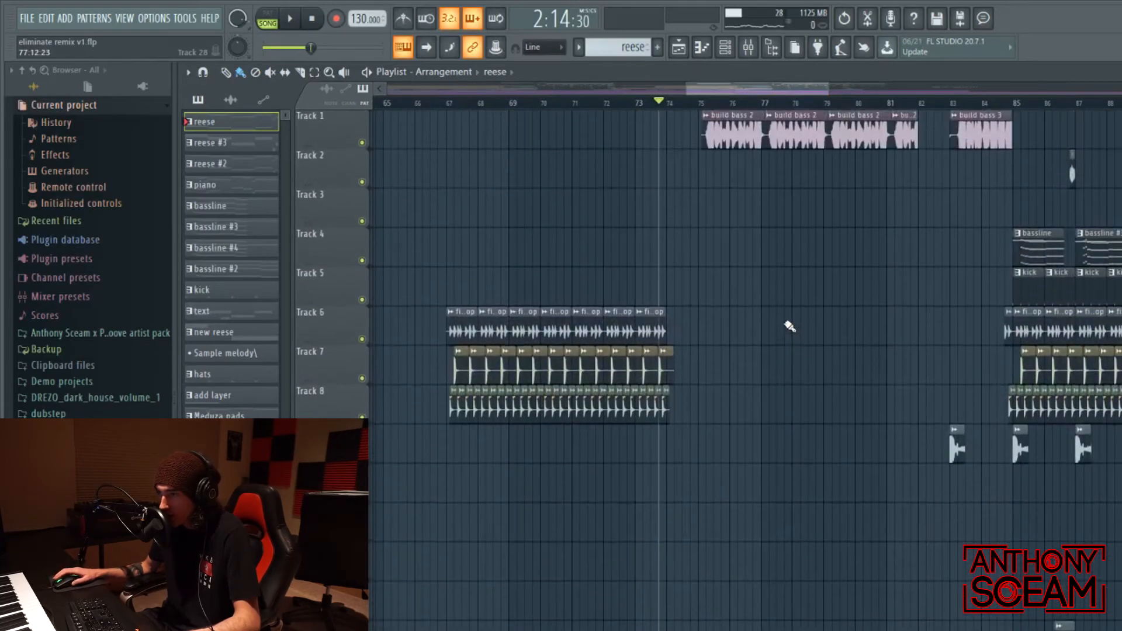
{"action": "scroll", "coordinate": [765, 108], "scroll_direction": "up", "scroll_amount": 5}
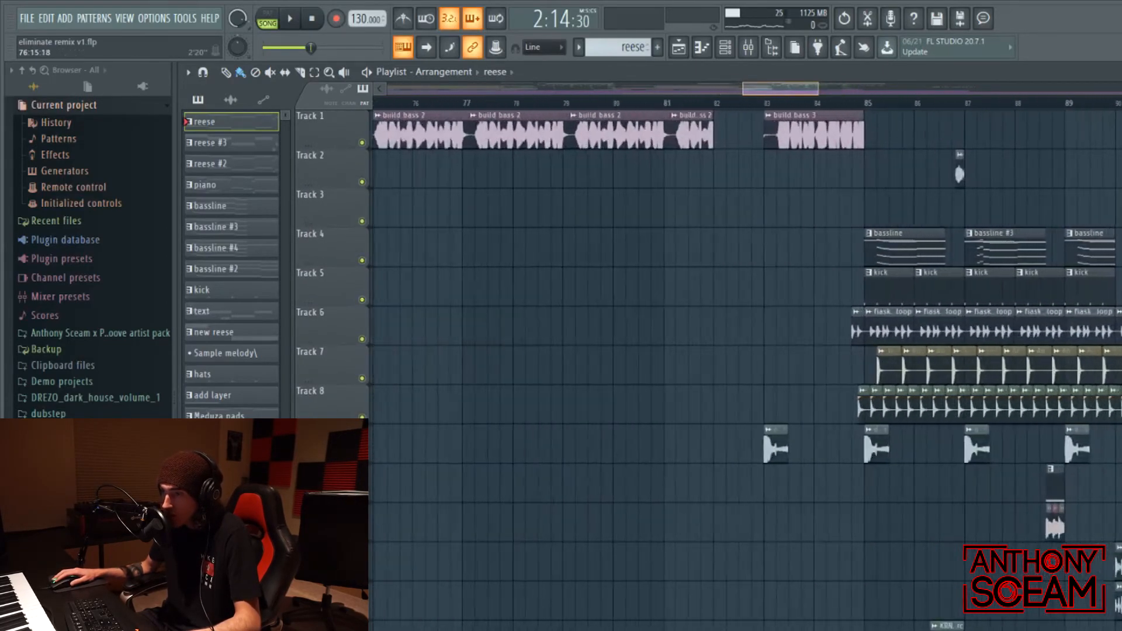
{"action": "scroll", "coordinate": [594, 100], "scroll_direction": "left", "scroll_amount": 1}
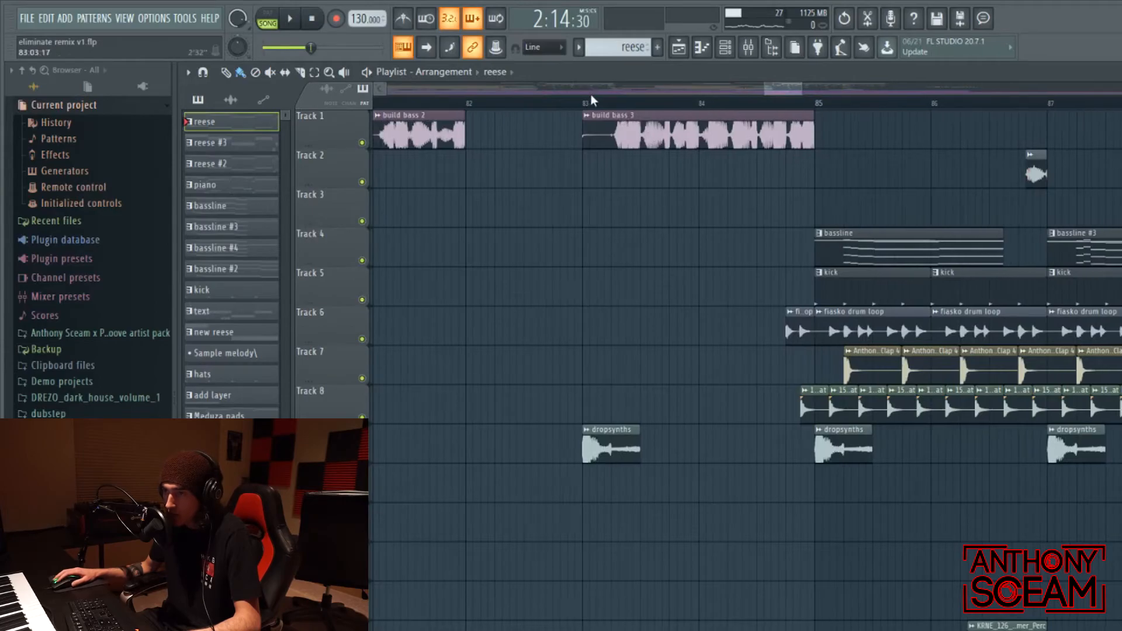
Play briefly from bar 87, and audition the bassline #3 pattern in the piano roll
{"action": "left_click", "coordinate": [1063, 103]}
{"action": "key", "text": "space"}
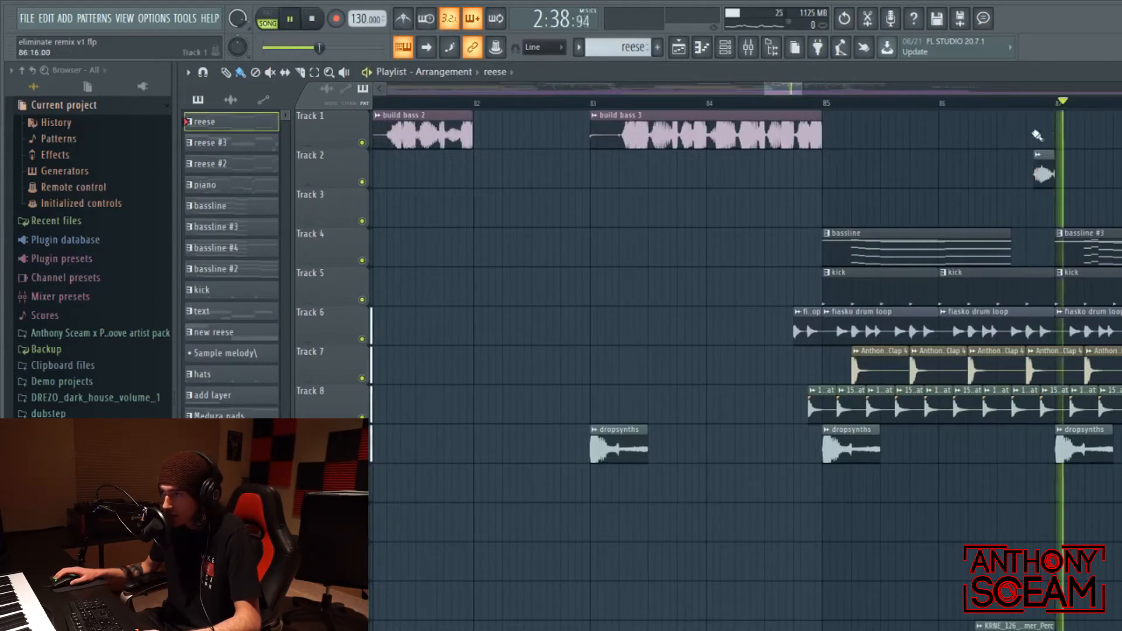
{"action": "key", "text": "space"}
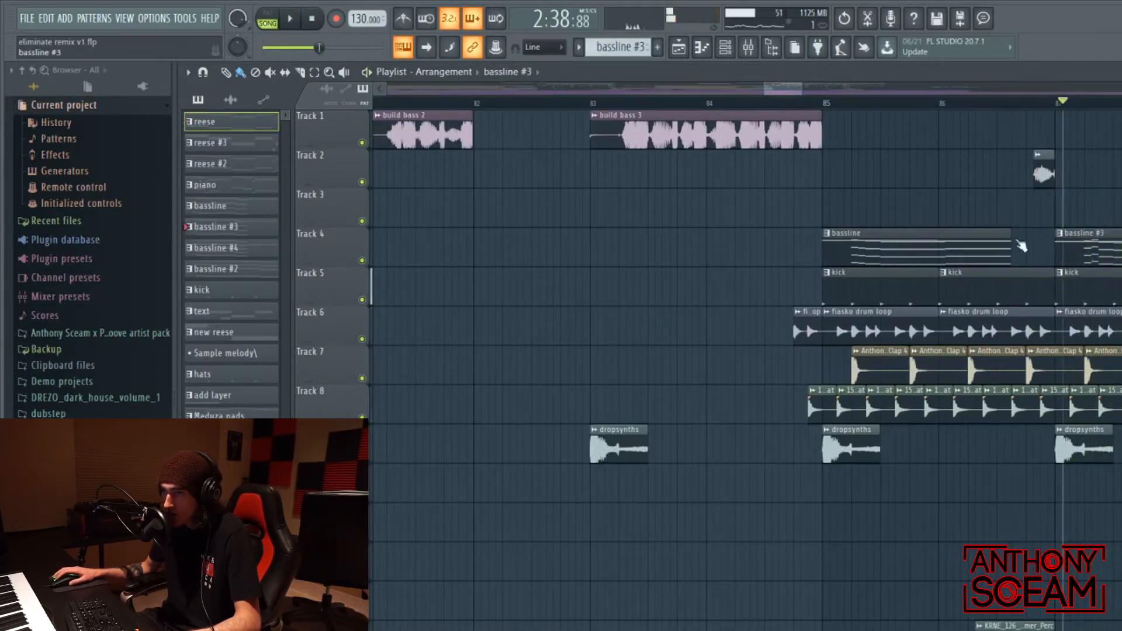
{"action": "double_click", "coordinate": [1059, 249]}
{"action": "key", "text": "space"}
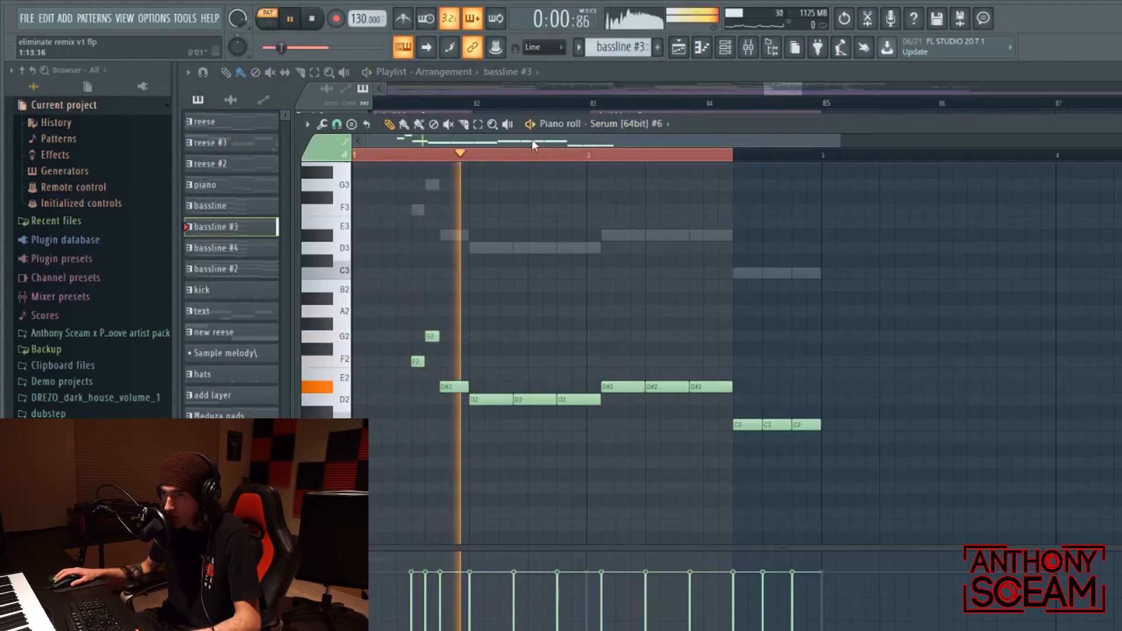
{"action": "key", "text": "space"}
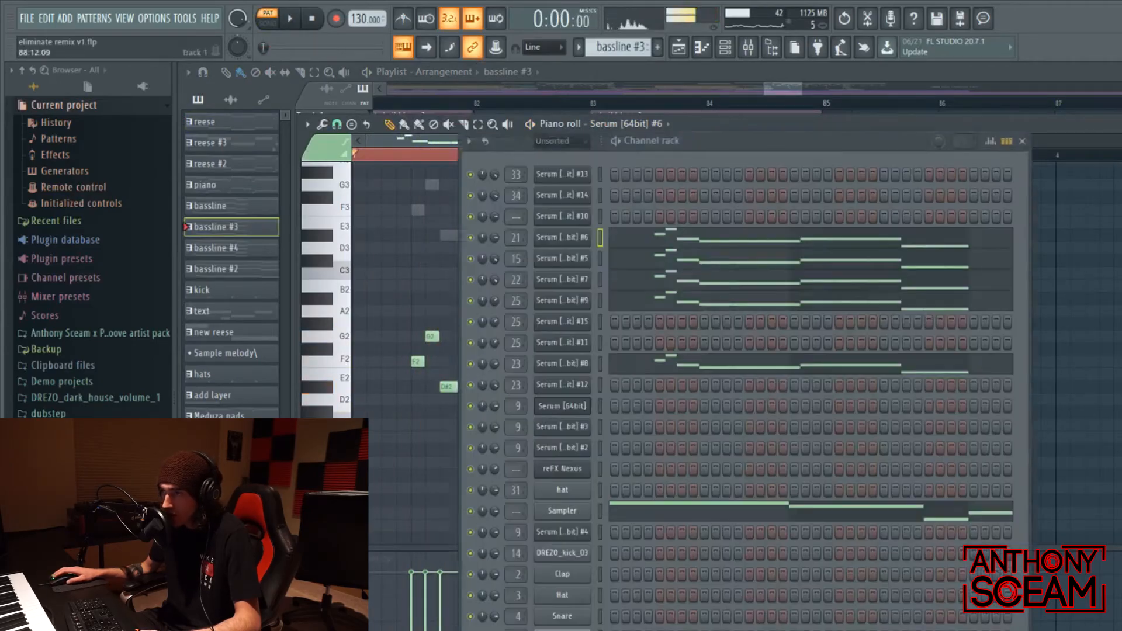
Return to the song arrangement, play from the start of bar 83 through the drop entry to about bar 86, and stop
{"action": "key", "text": "F7"}
{"action": "key", "text": "F6"}
{"action": "key", "text": "l"}
{"action": "left_click", "coordinate": [671, 104]}
{"action": "left_click", "coordinate": [624, 103]}
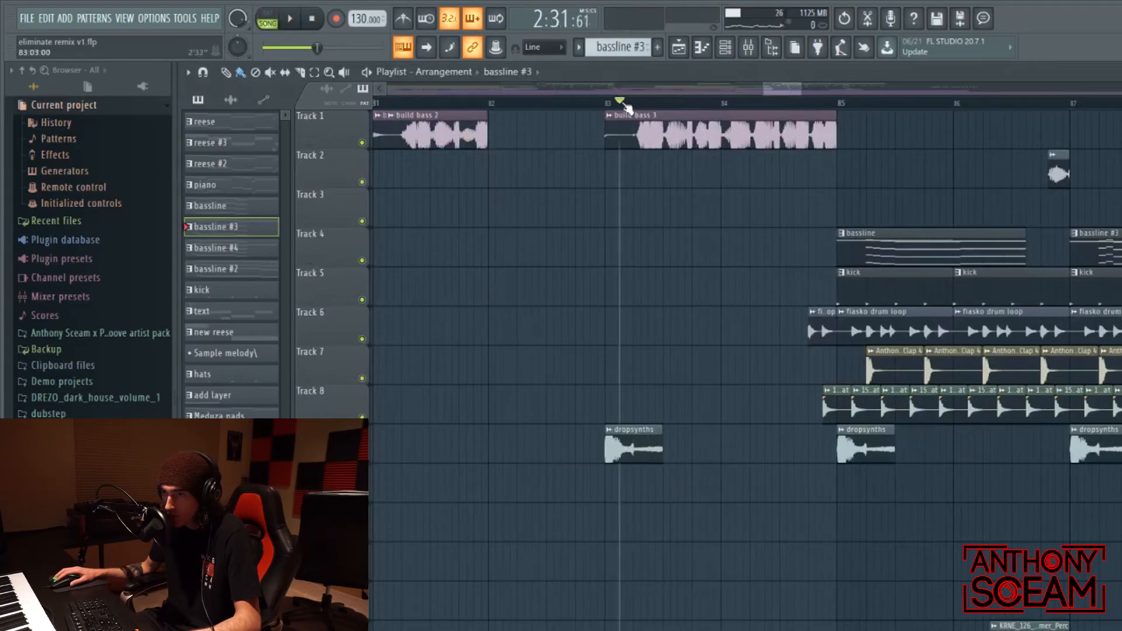
{"action": "key", "text": "space"}
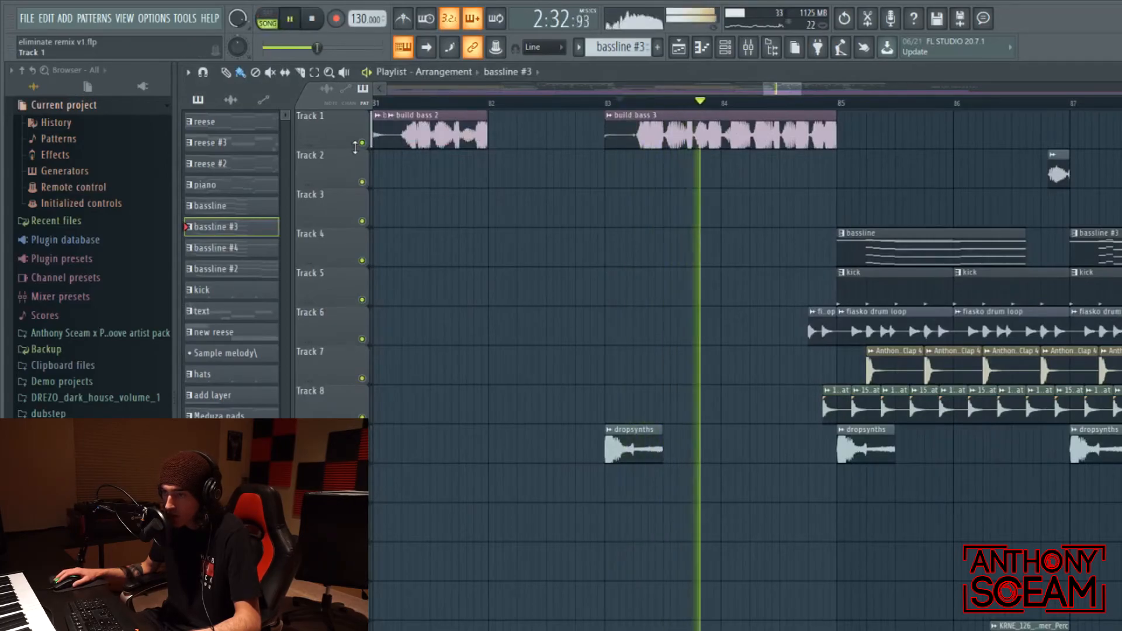
{"action": "scroll", "coordinate": [711, 275], "scroll_direction": "down", "scroll_amount": 3}
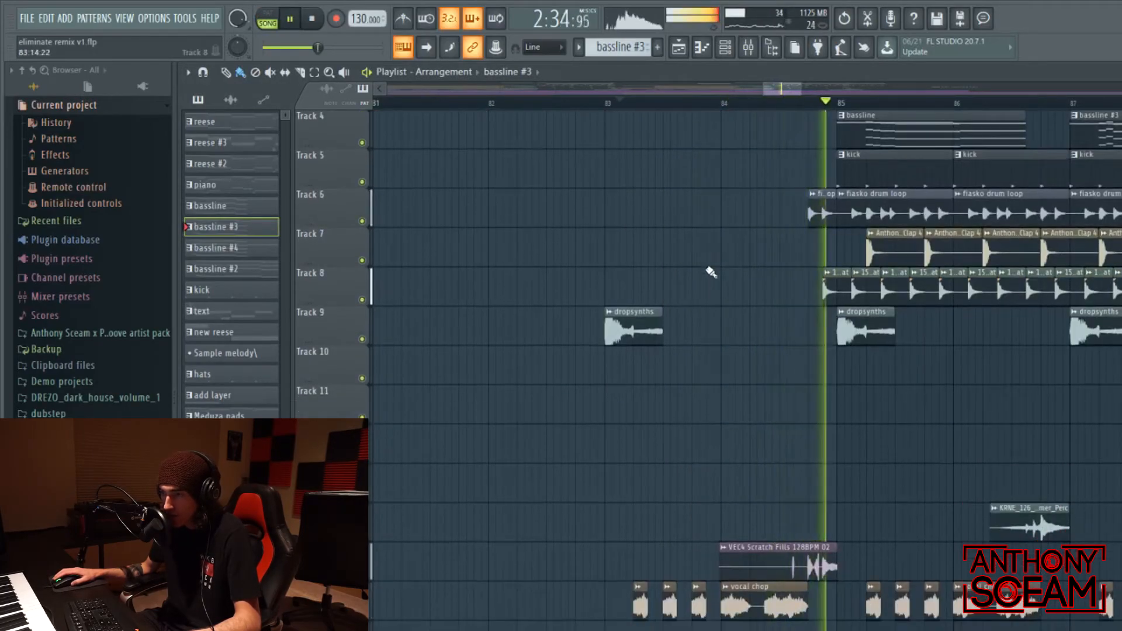
{"action": "scroll", "coordinate": [711, 274], "scroll_direction": "up", "scroll_amount": 3}
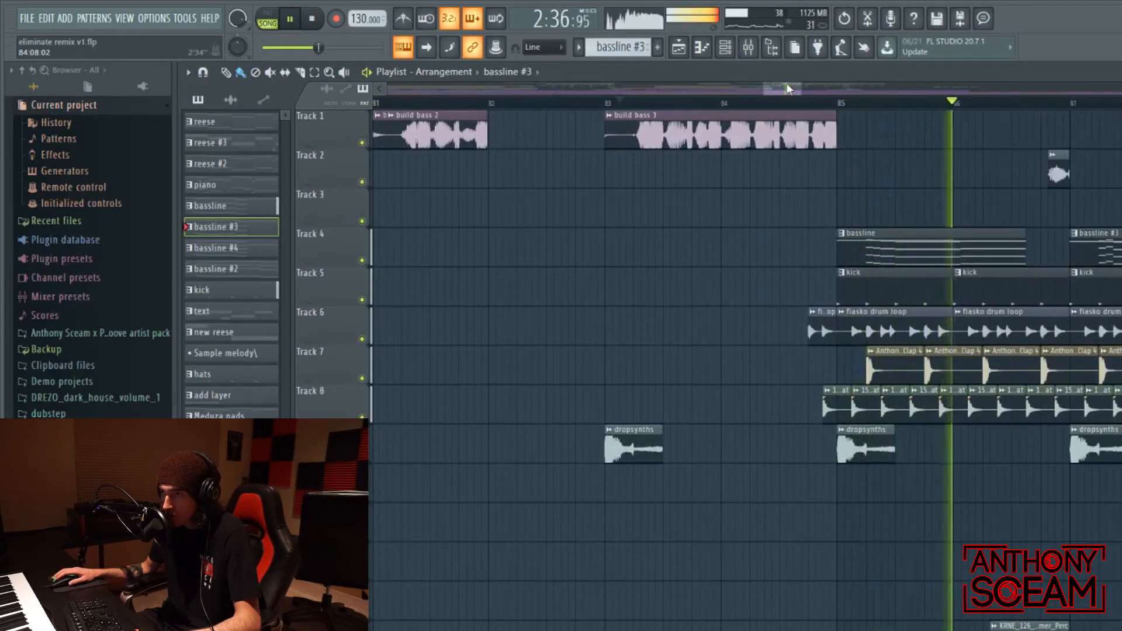
{"action": "key", "text": "space"}
Open the bassline #3 clip at bar 87 on Track 4 in the piano roll
{"action": "scroll", "coordinate": [787, 87], "scroll_direction": "down", "scroll_amount": 3}
{"action": "left_click_drag", "start_coordinate": [754, 88], "coordinate": [783, 87]}
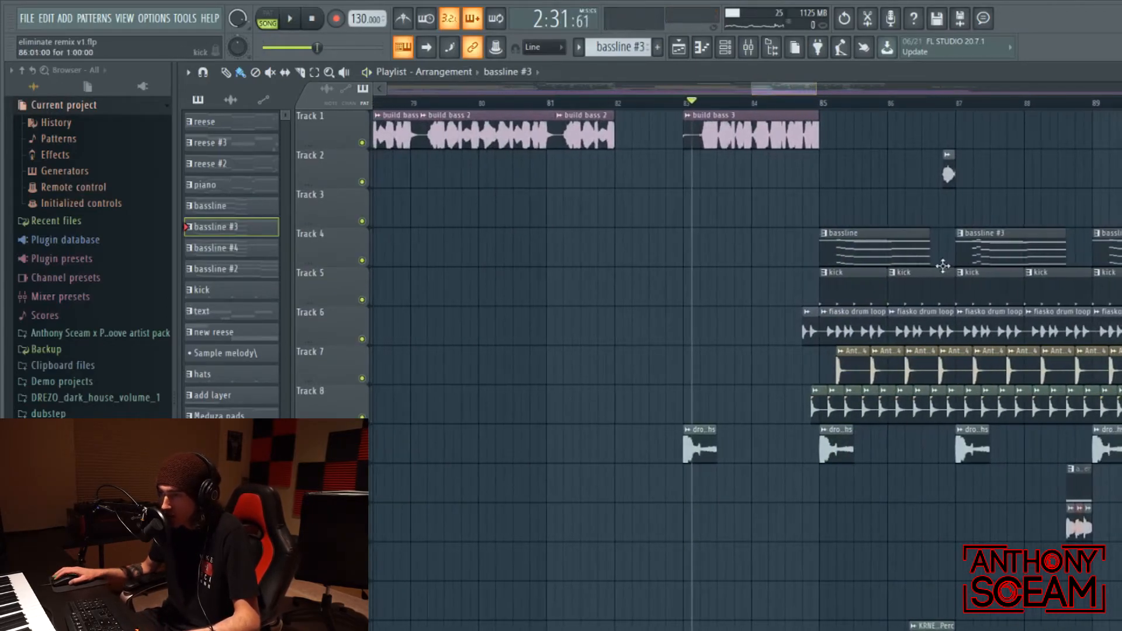
{"action": "double_click", "coordinate": [1020, 264]}
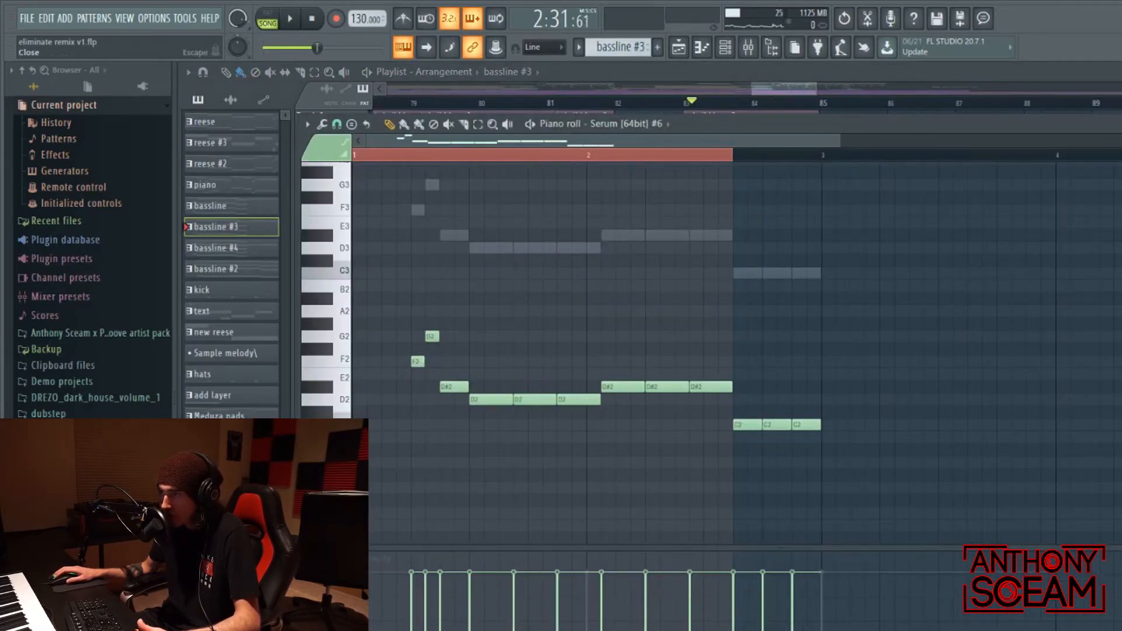
Close the piano roll and examine the second drop's bassline, kick and drum loop layers from bar 85 on the upper tracks
{"action": "key", "text": "Escape"}
{"action": "left_click_drag", "start_coordinate": [785, 93], "coordinate": [846, 85]}
{"action": "scroll", "coordinate": [1110, 301], "scroll_direction": "down", "scroll_amount": 3}
{"action": "scroll", "coordinate": [959, 318], "scroll_direction": "up", "scroll_amount": 3}
{"action": "scroll", "coordinate": [919, 301], "scroll_direction": "down", "scroll_amount": 7}
{"action": "scroll", "coordinate": [962, 306], "scroll_direction": "up", "scroll_amount": 6}
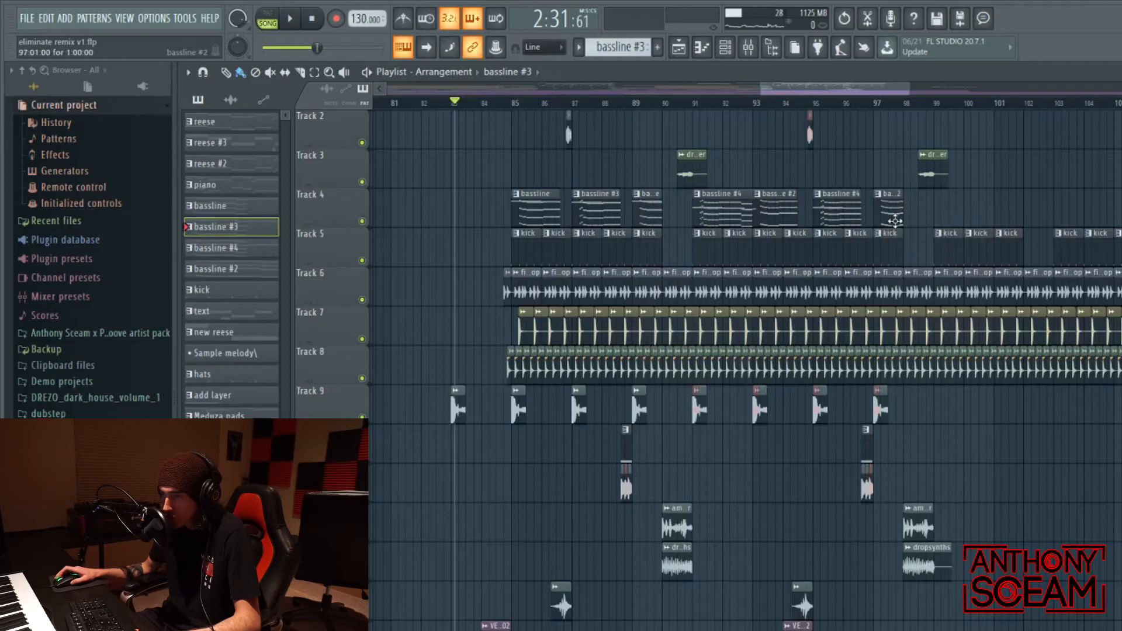
{"action": "scroll", "coordinate": [895, 221], "scroll_direction": "up", "scroll_amount": 1}
{"action": "left_click_drag", "start_coordinate": [833, 88], "coordinate": [810, 93]}
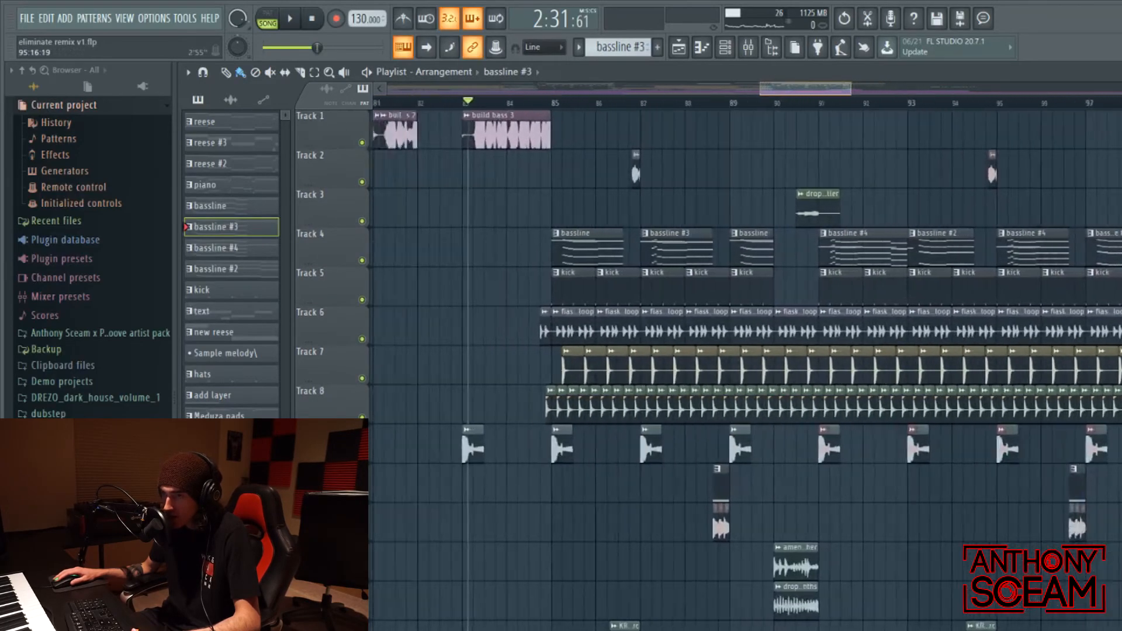
{"action": "scroll", "coordinate": [748, 351], "scroll_direction": "down", "scroll_amount": 3}
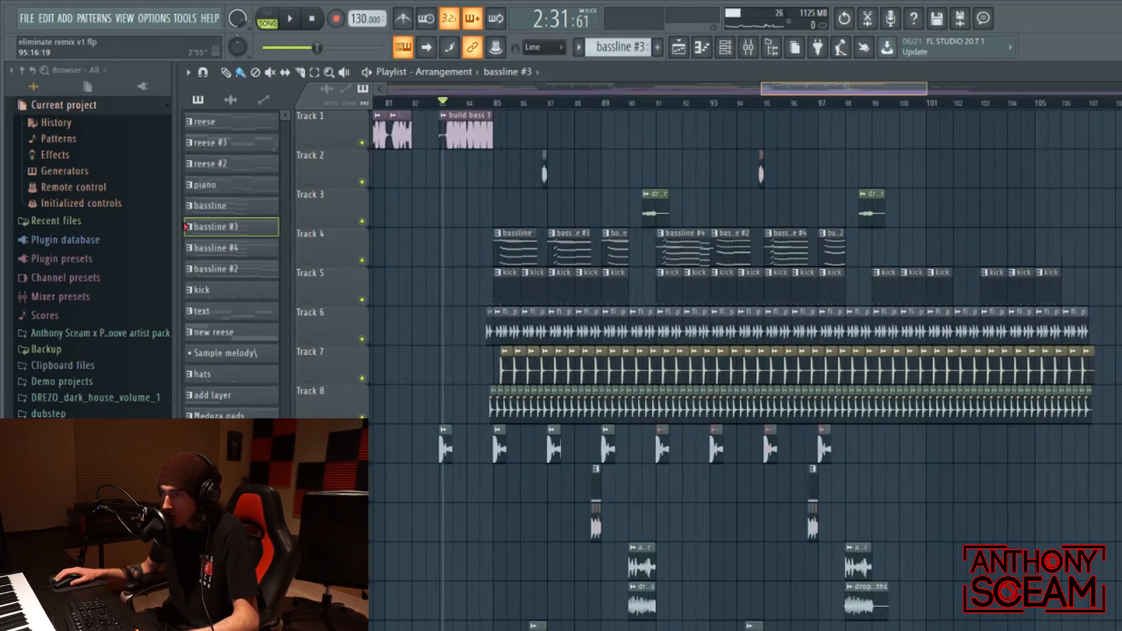
{"action": "left_click_drag", "start_coordinate": [840, 88], "coordinate": [832, 88]}
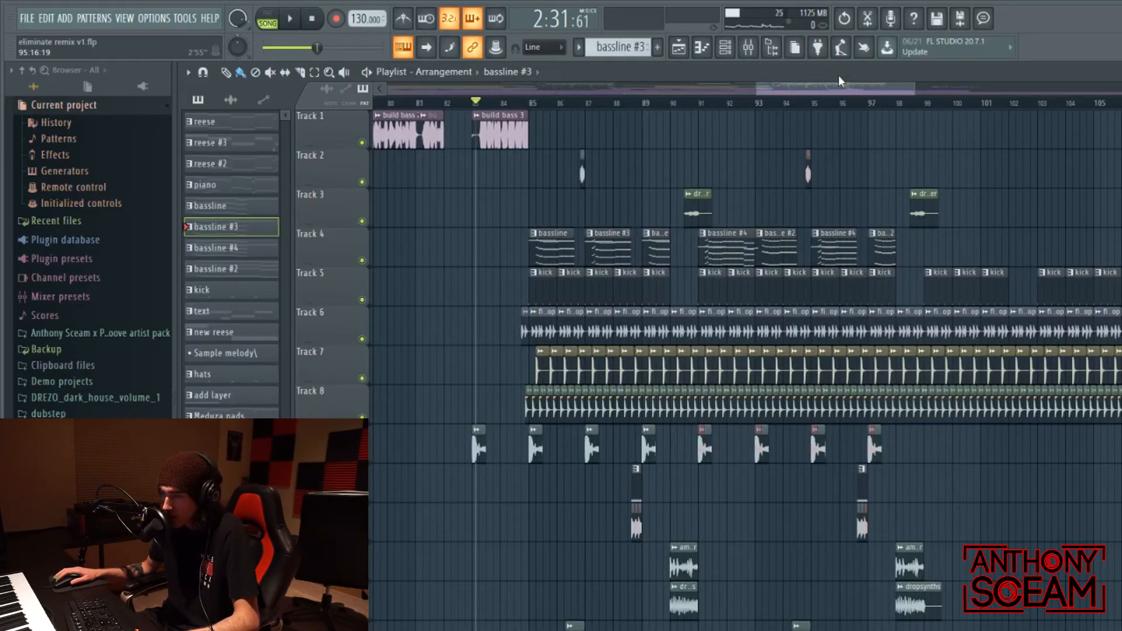
Examine the second drop's remaining layers, from the drop synths and vocal chops down to the glitchfx and whalecall clips
{"action": "left_click_drag", "start_coordinate": [851, 92], "coordinate": [795, 99]}
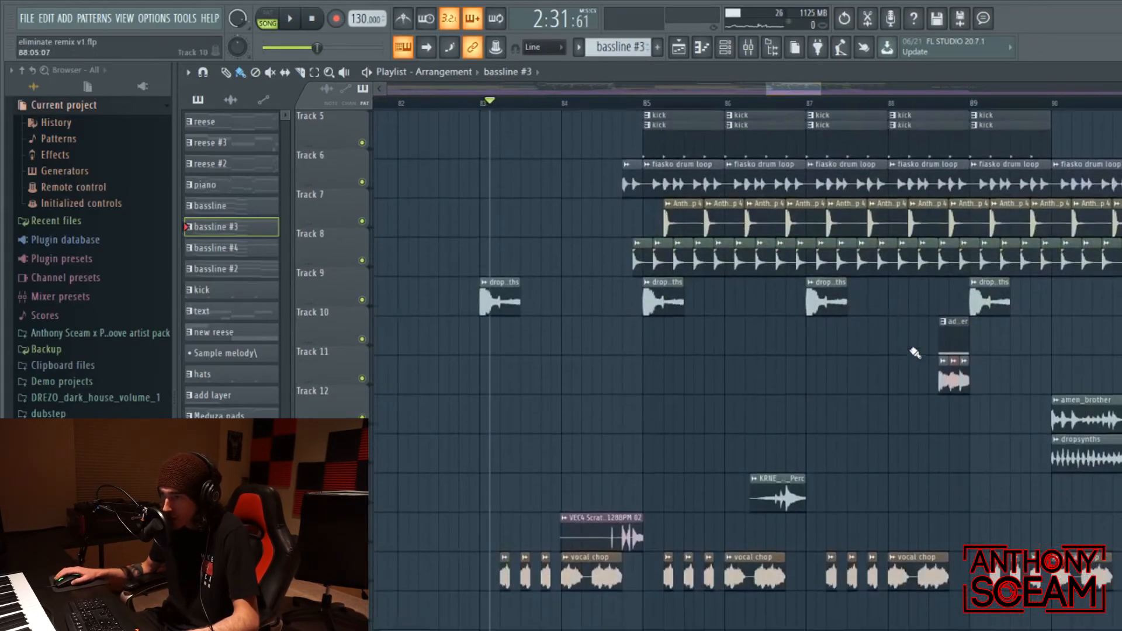
{"action": "scroll", "coordinate": [912, 358], "scroll_direction": "down", "scroll_amount": 4}
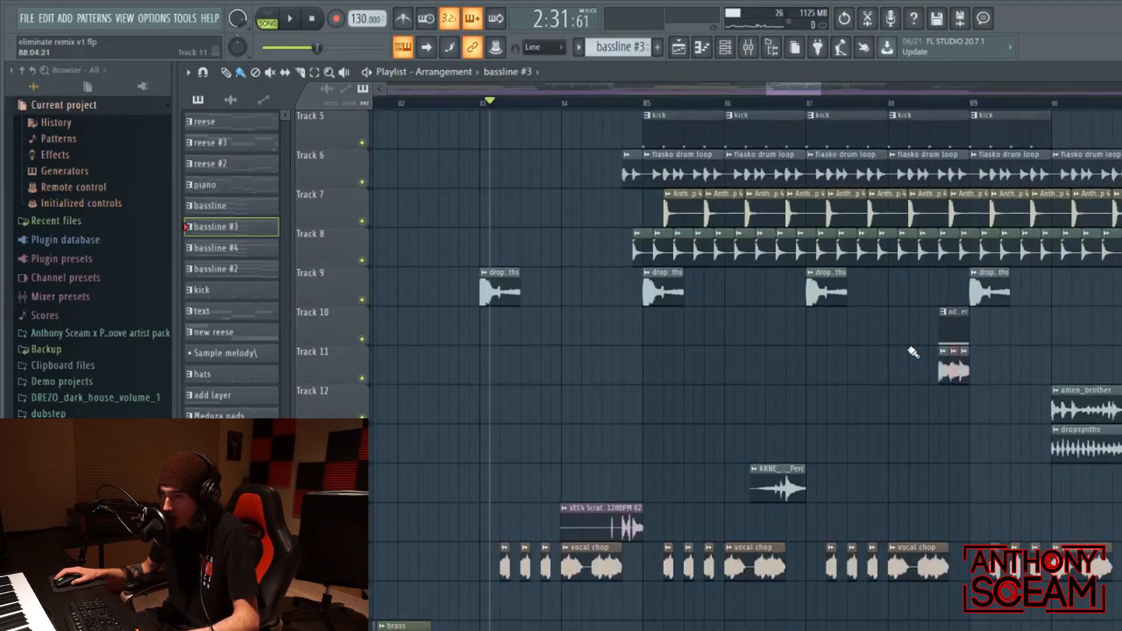
{"action": "left_click_drag", "start_coordinate": [823, 90], "coordinate": [899, 91]}
{"action": "scroll", "coordinate": [771, 241], "scroll_direction": "down", "scroll_amount": 12}
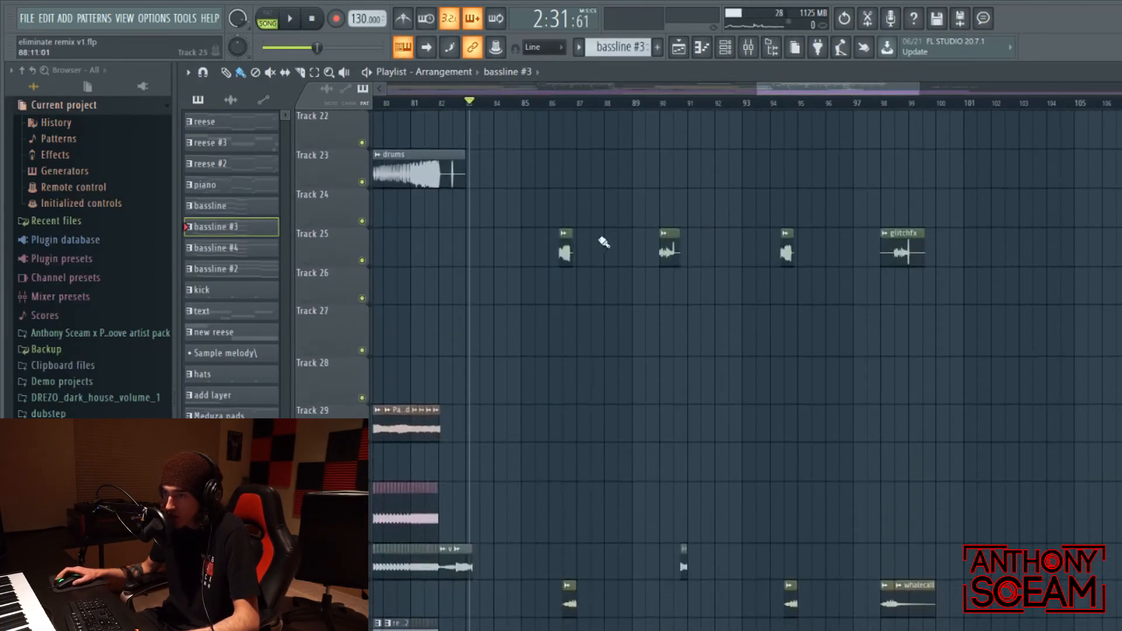
{"action": "scroll", "coordinate": [522, 405], "scroll_direction": "up", "scroll_amount": 8}
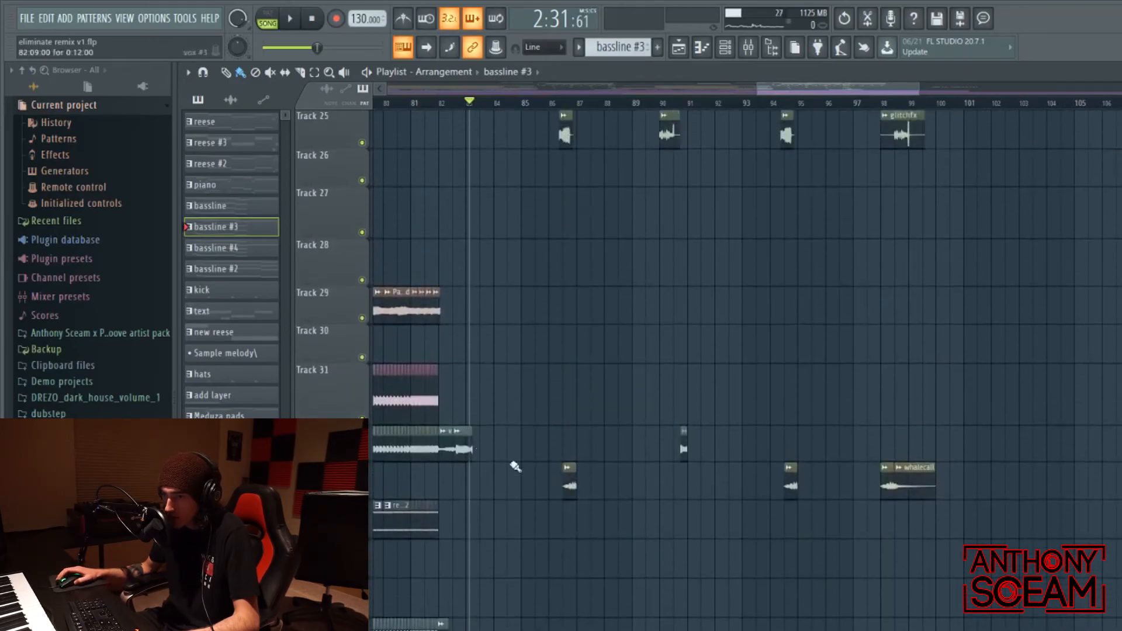
{"action": "scroll", "coordinate": [661, 462], "scroll_direction": "up", "scroll_amount": 6}
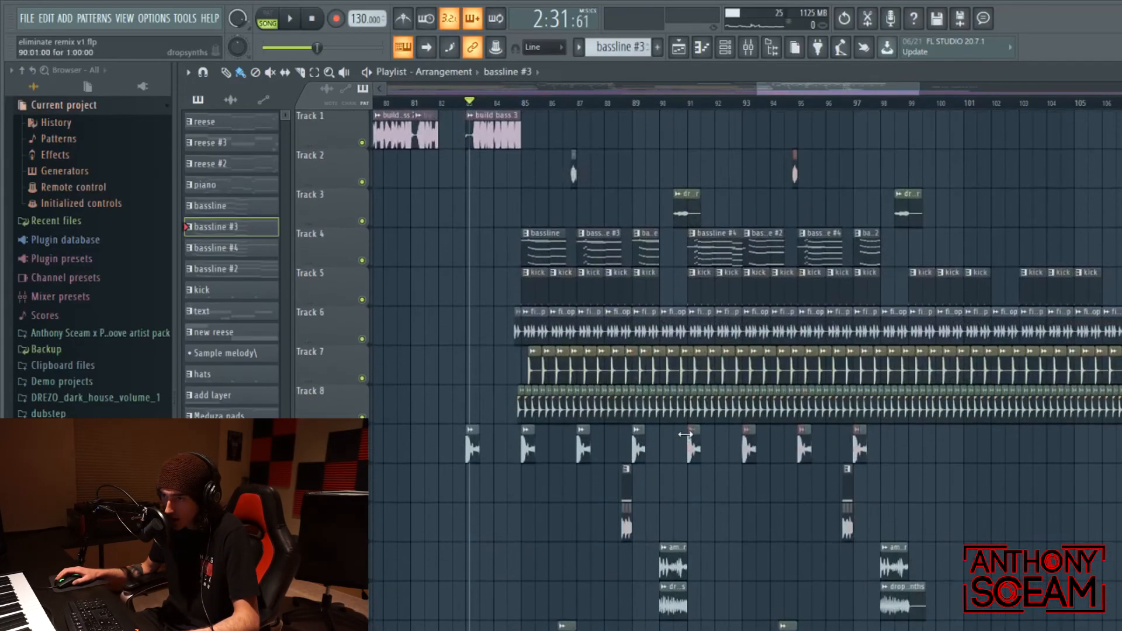
Survey the full arrangement from bar 1, comparing the layers of both halves from Track 1 down to the automation clips
{"action": "left_click_drag", "start_coordinate": [814, 94], "coordinate": [626, 120]}
{"action": "scroll", "coordinate": [847, 251], "scroll_direction": "down", "scroll_amount": 7}
{"action": "scroll", "coordinate": [849, 255], "scroll_direction": "down", "scroll_amount": 10}
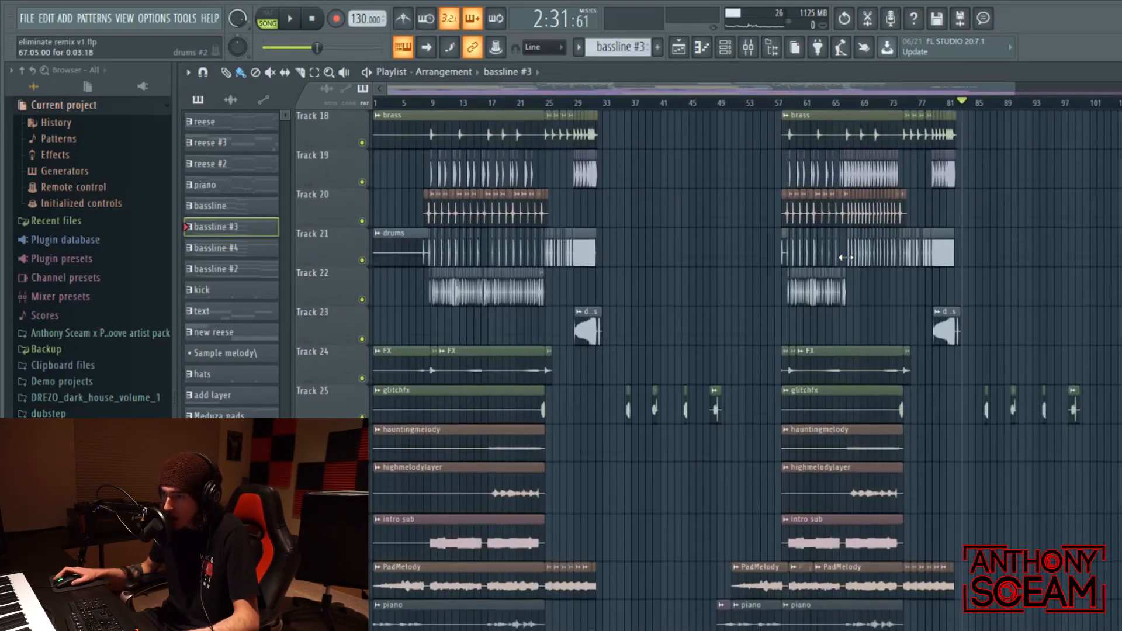
{"action": "scroll", "coordinate": [846, 255], "scroll_direction": "up", "scroll_amount": 13}
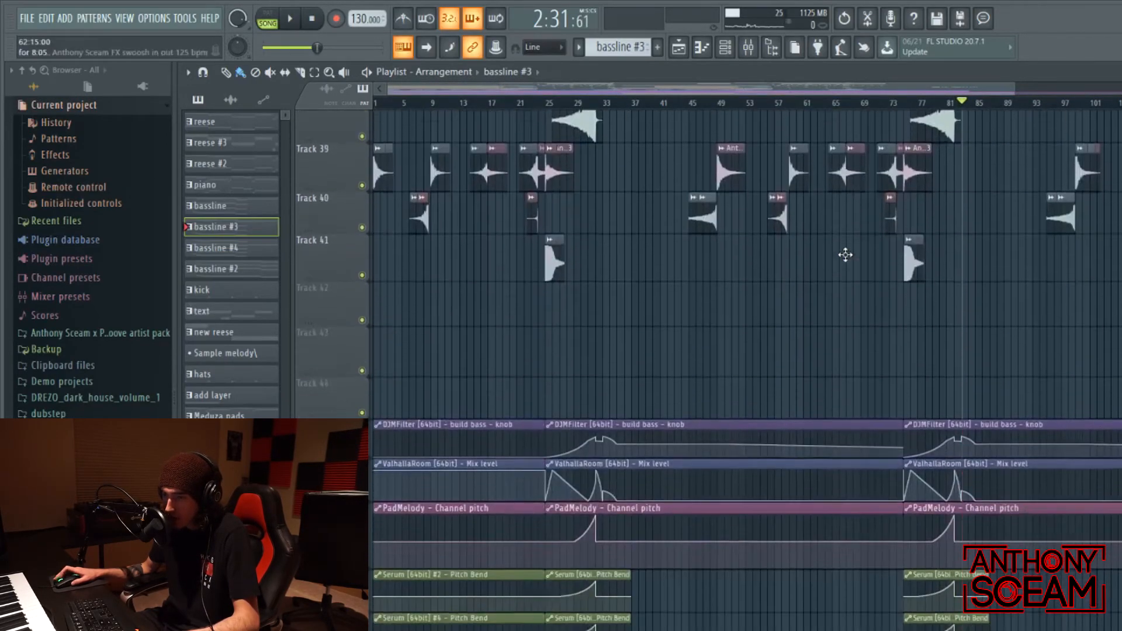
{"action": "scroll", "coordinate": [1056, 346], "scroll_direction": "up", "scroll_amount": 4}
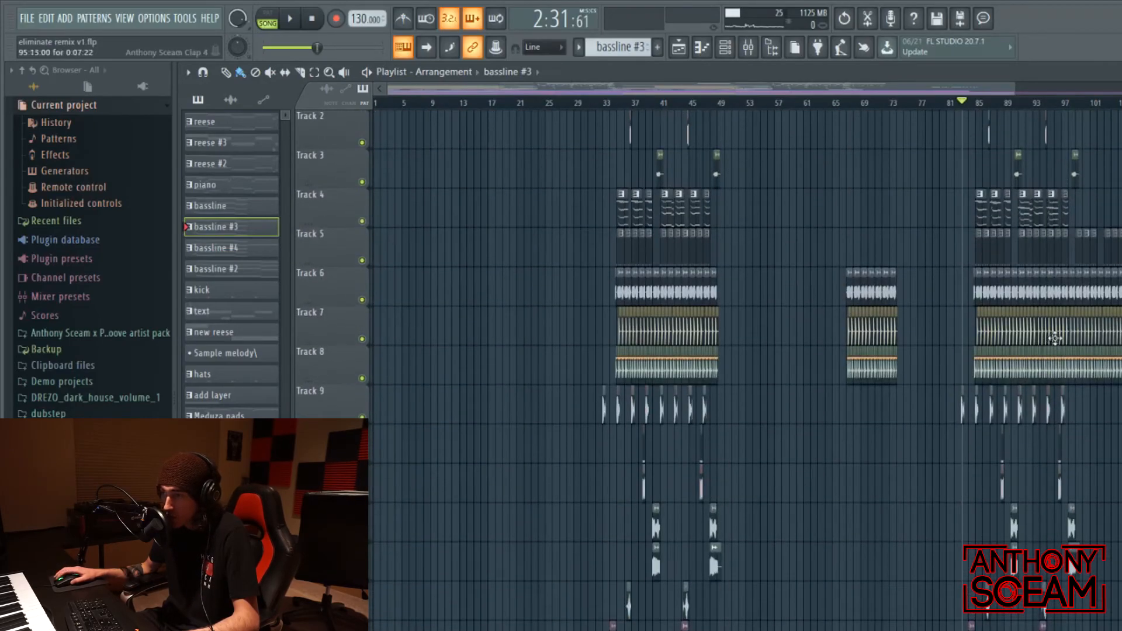
{"action": "scroll", "coordinate": [759, 90], "scroll_direction": "up", "scroll_amount": 2}
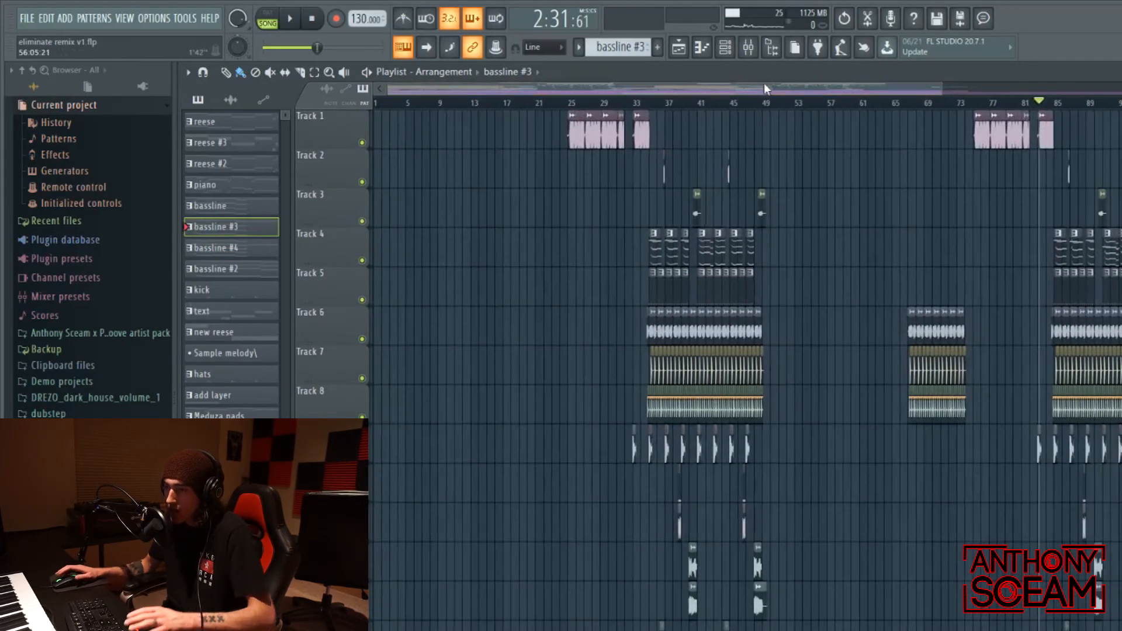